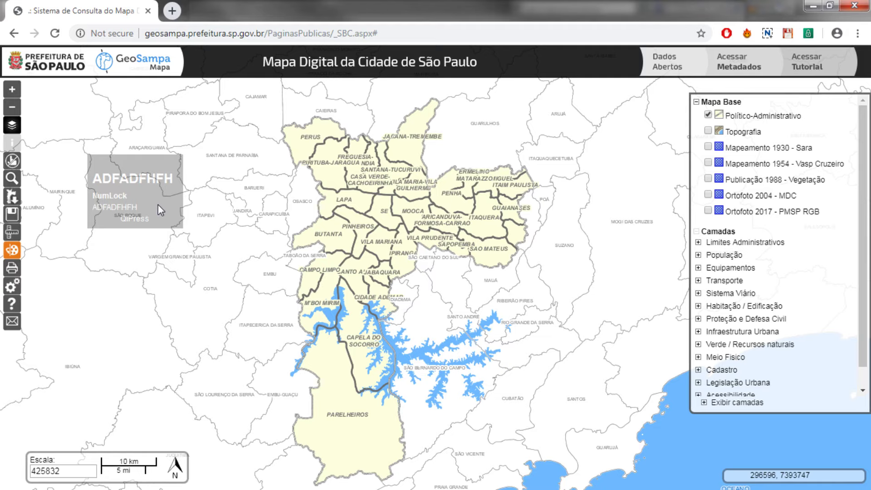
{"action": "key", "text": "space"}
{"action": "left_click", "coordinate": [171, 250]}
{"action": "left_click_drag", "start_coordinate": [170, 246], "coordinate": [172, 262]}
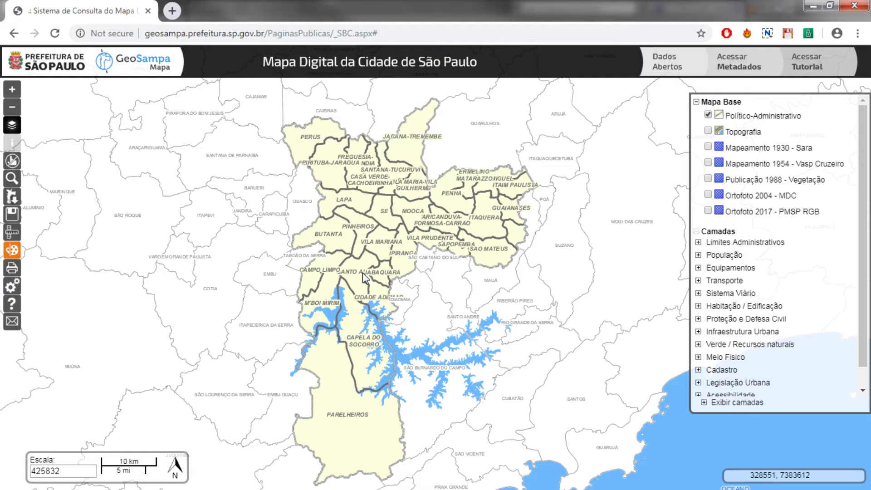
{"action": "left_click", "coordinate": [172, 34]}
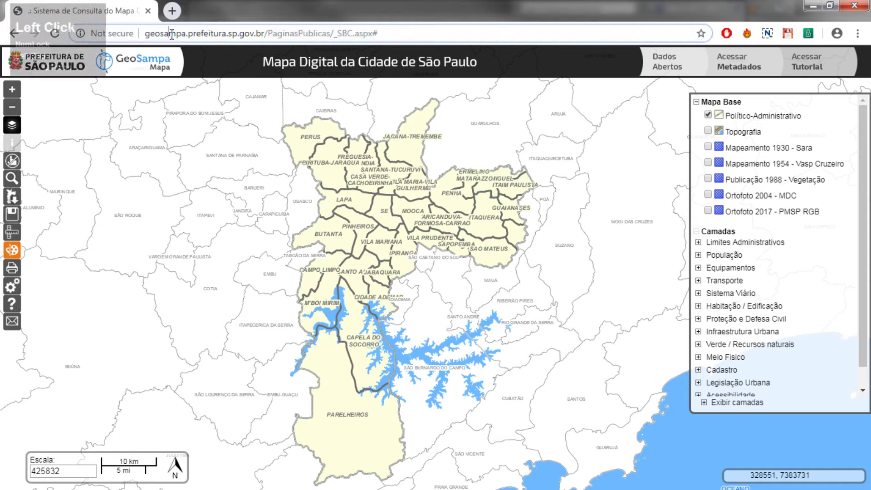
{"action": "left_click_drag", "start_coordinate": [147, 34], "coordinate": [261, 34]}
{"action": "left_click_drag", "start_coordinate": [328, 242], "coordinate": [310, 241]}
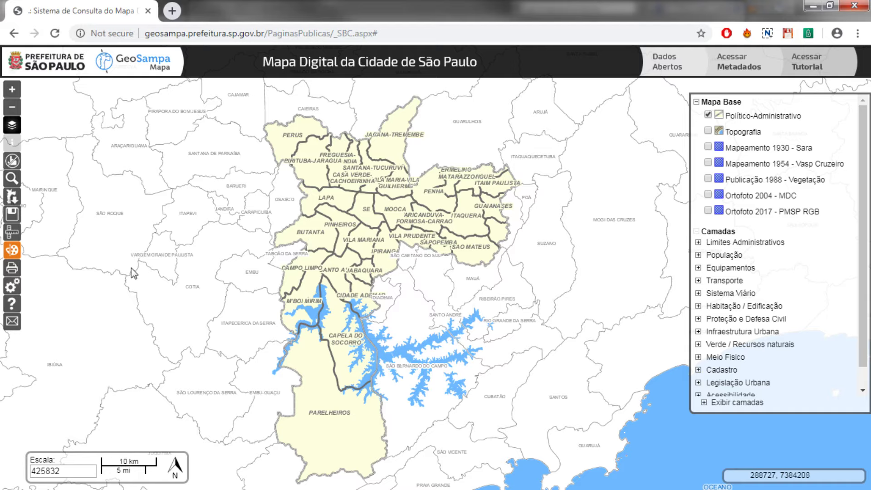
{"action": "scroll", "coordinate": [362, 245], "scroll_direction": "up", "scroll_amount": 1}
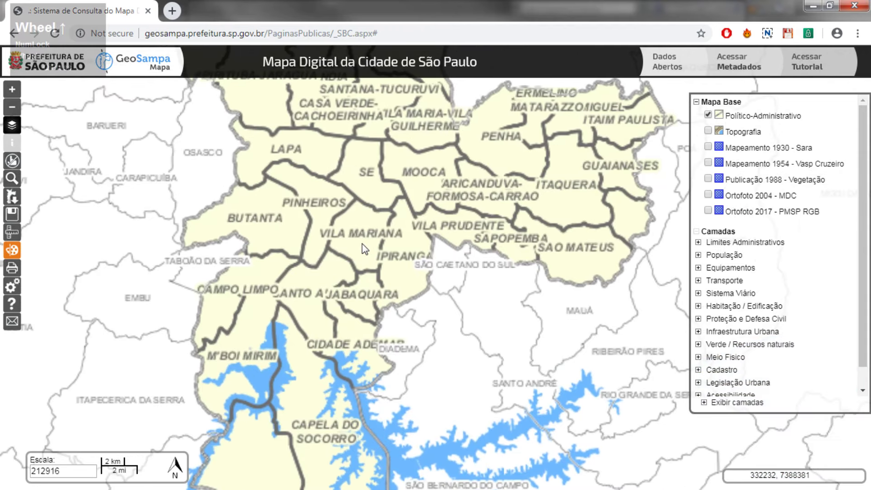
{"action": "left_click_drag", "start_coordinate": [362, 243], "coordinate": [377, 271]}
{"action": "scroll", "coordinate": [391, 267], "scroll_direction": "down", "scroll_amount": 1}
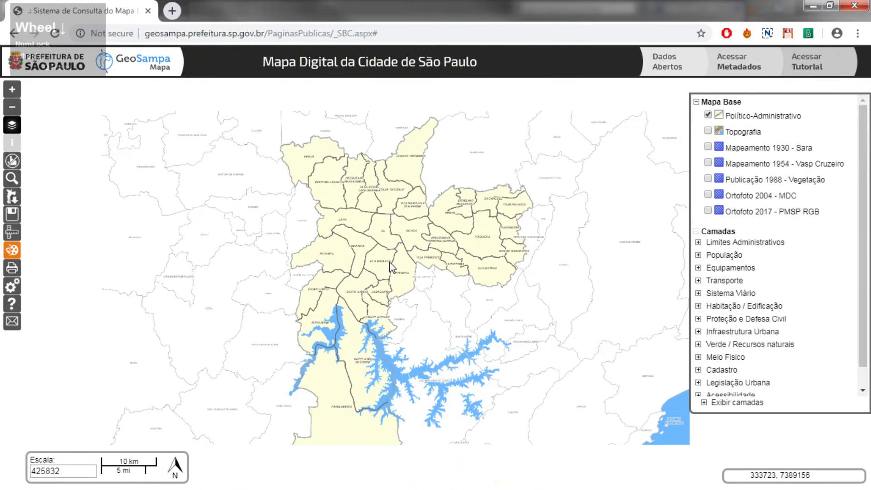
{"action": "scroll", "coordinate": [391, 267], "scroll_direction": "up", "scroll_amount": 1}
{"action": "left_click_drag", "start_coordinate": [351, 270], "coordinate": [377, 283]}
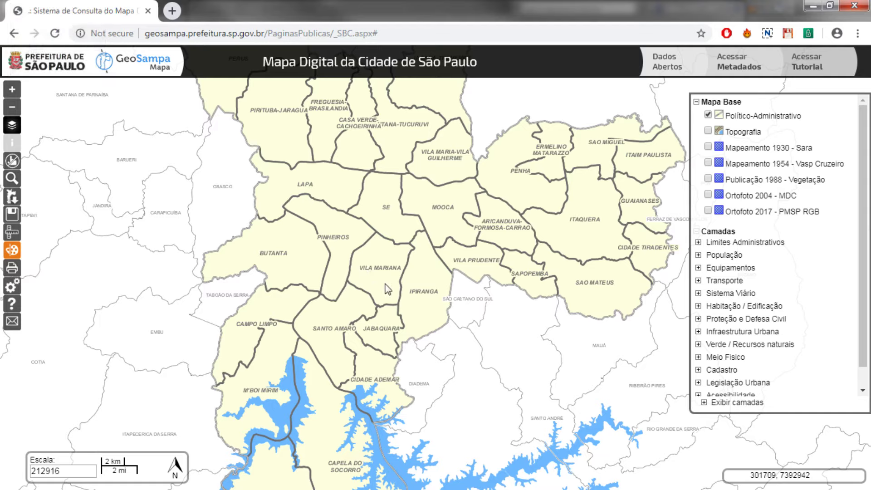
Look through the map's search options, including the address search and its list of street types.
{"action": "left_click", "coordinate": [12, 179]}
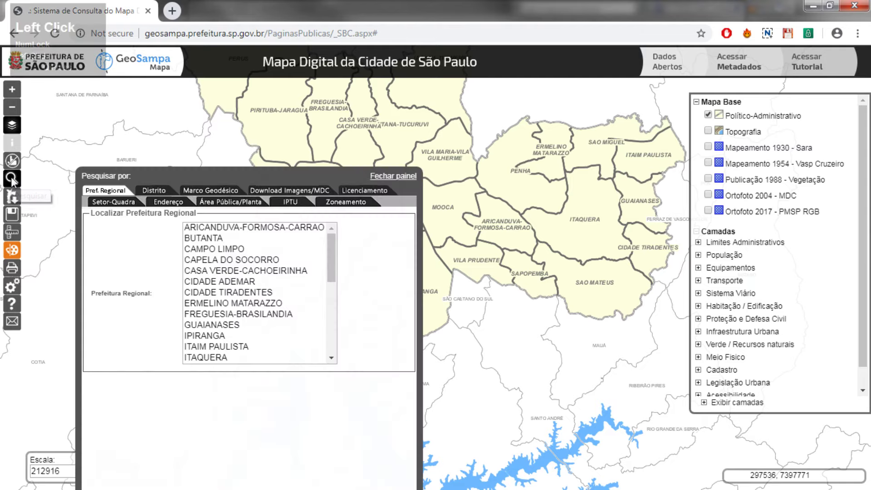
{"action": "left_click_drag", "start_coordinate": [210, 174], "coordinate": [248, 121]}
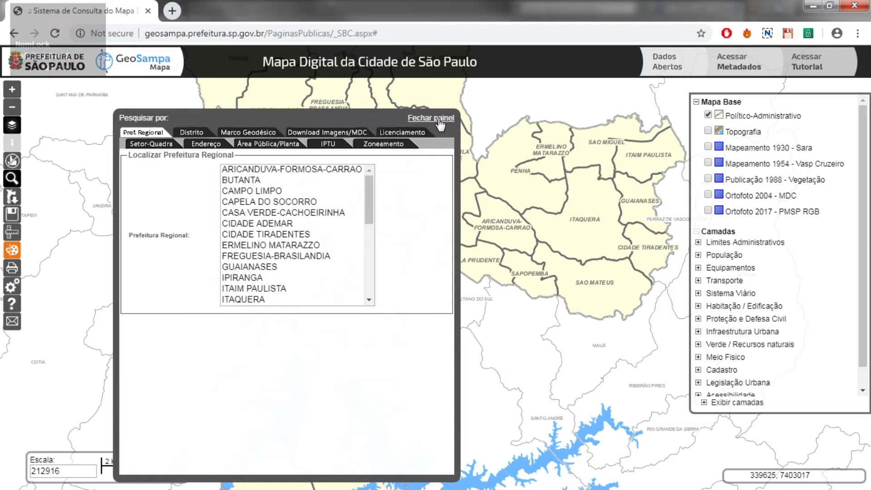
{"action": "left_click", "coordinate": [12, 179]}
{"action": "left_click", "coordinate": [12, 179]}
{"action": "left_click", "coordinate": [229, 145]}
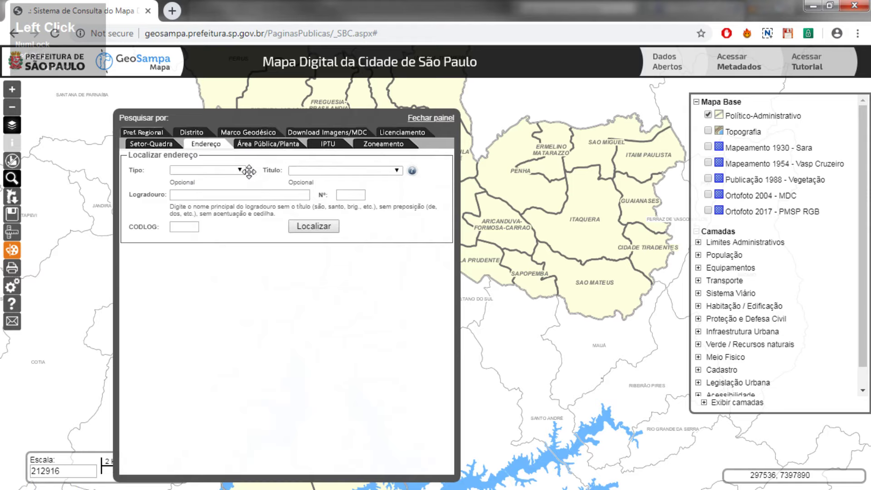
{"action": "left_click", "coordinate": [239, 171]}
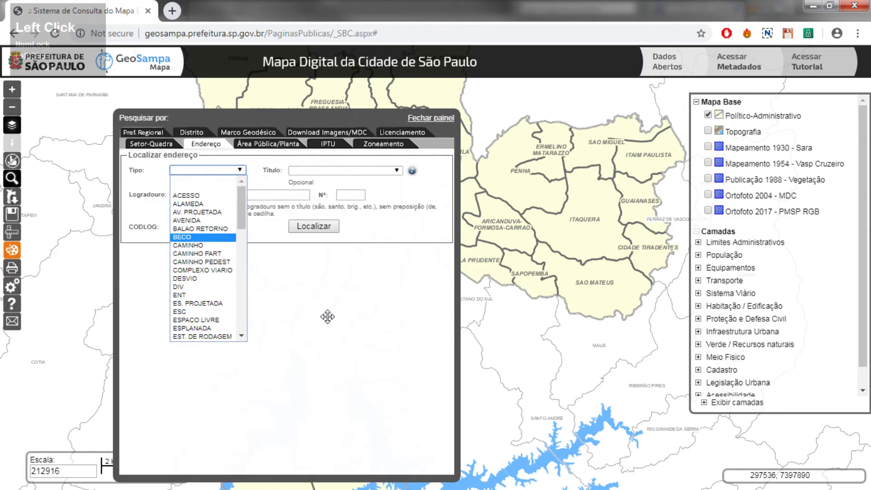
{"action": "left_click", "coordinate": [411, 301]}
{"action": "left_click", "coordinate": [440, 118]}
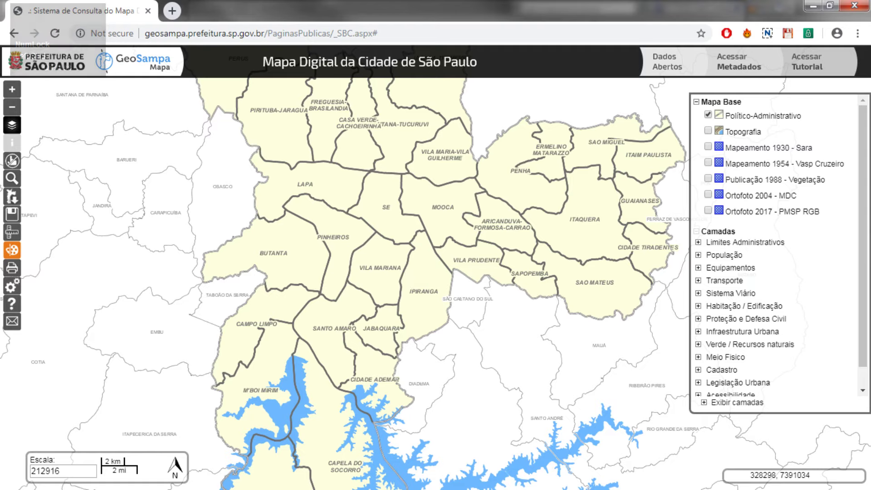
{"action": "left_click", "coordinate": [12, 178]}
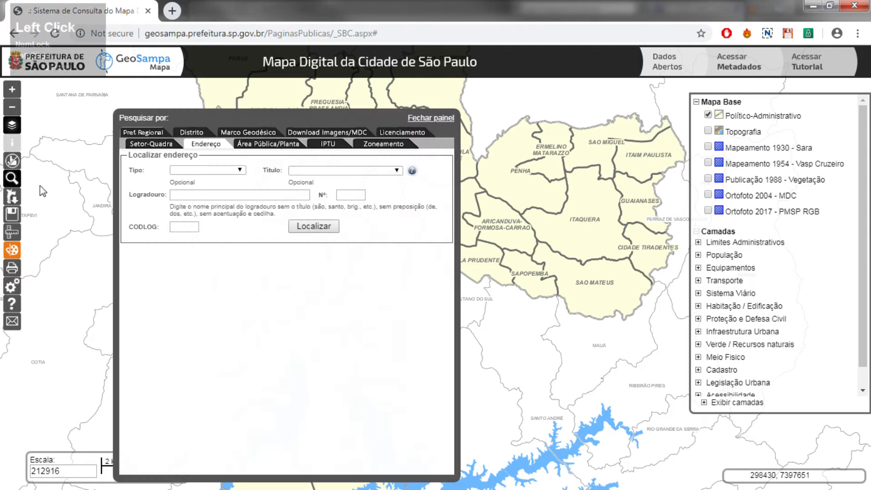
{"action": "left_click", "coordinate": [430, 118]}
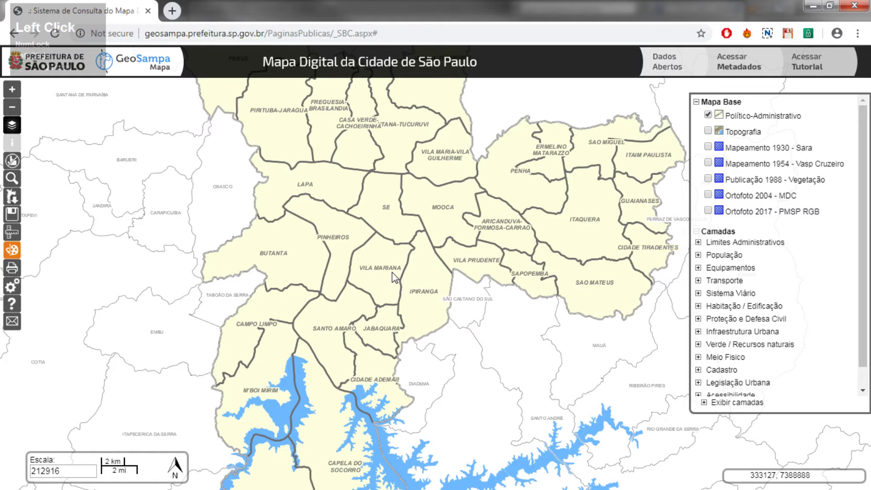
Expand the Habitação / Edificação layer group for the Vila Mariana area and bring its building layers into view.
{"action": "scroll", "coordinate": [390, 261], "scroll_direction": "up", "scroll_amount": 2}
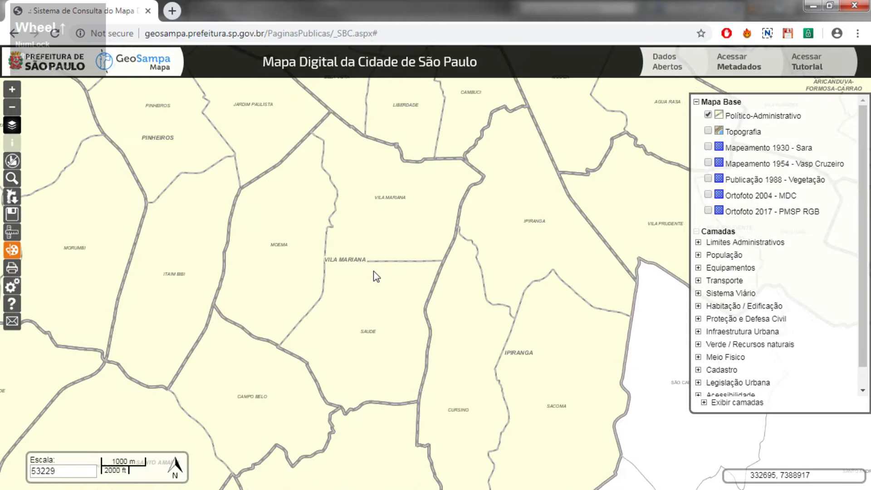
{"action": "scroll", "coordinate": [373, 270], "scroll_direction": "up", "scroll_amount": 1}
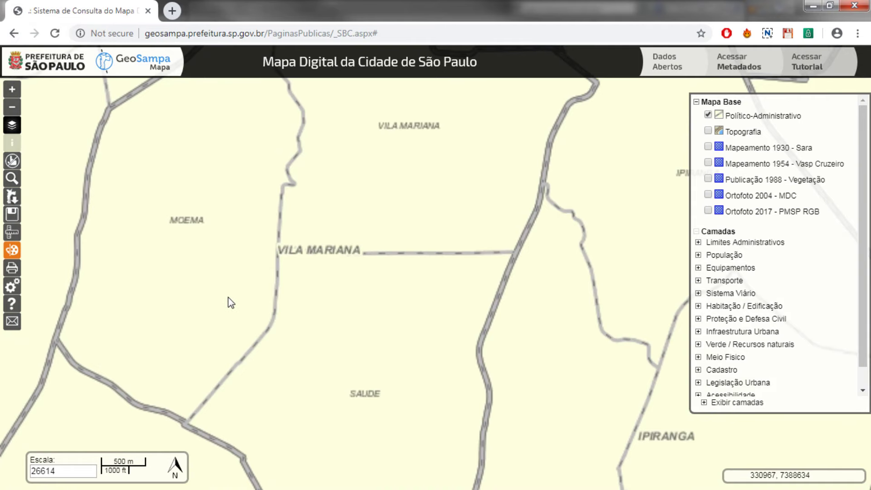
{"action": "left_click_drag", "start_coordinate": [340, 227], "coordinate": [357, 273]}
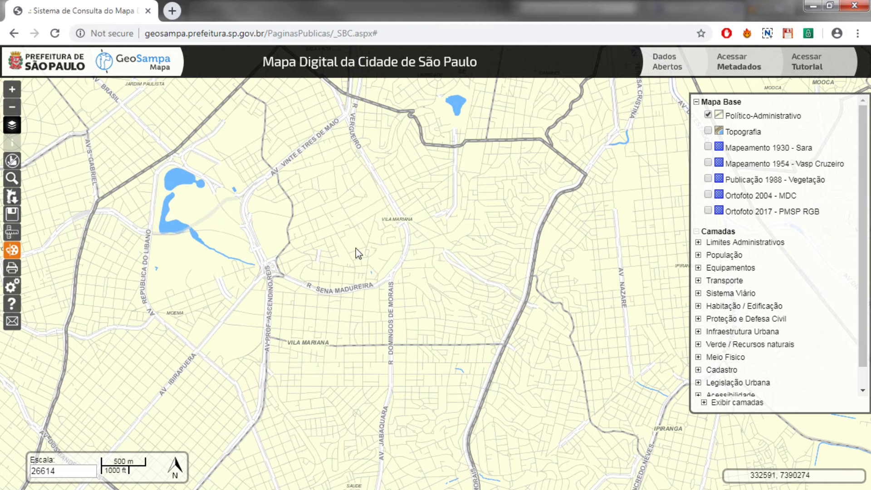
{"action": "scroll", "coordinate": [355, 248], "scroll_direction": "up", "scroll_amount": 1}
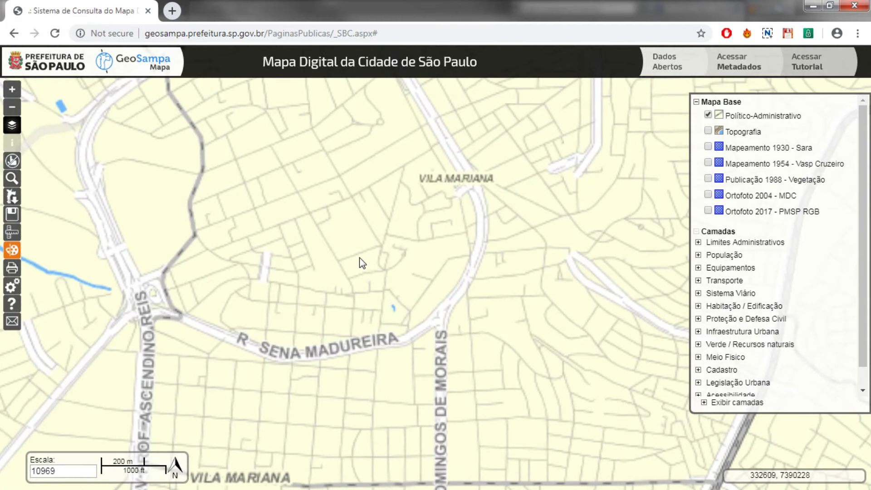
{"action": "scroll", "coordinate": [362, 262], "scroll_direction": "up", "scroll_amount": 1}
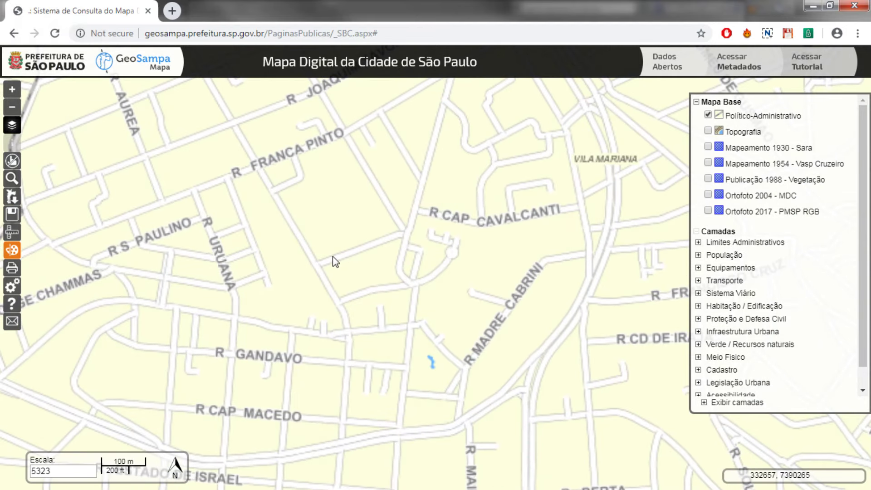
{"action": "left_click_drag", "start_coordinate": [375, 256], "coordinate": [372, 277]}
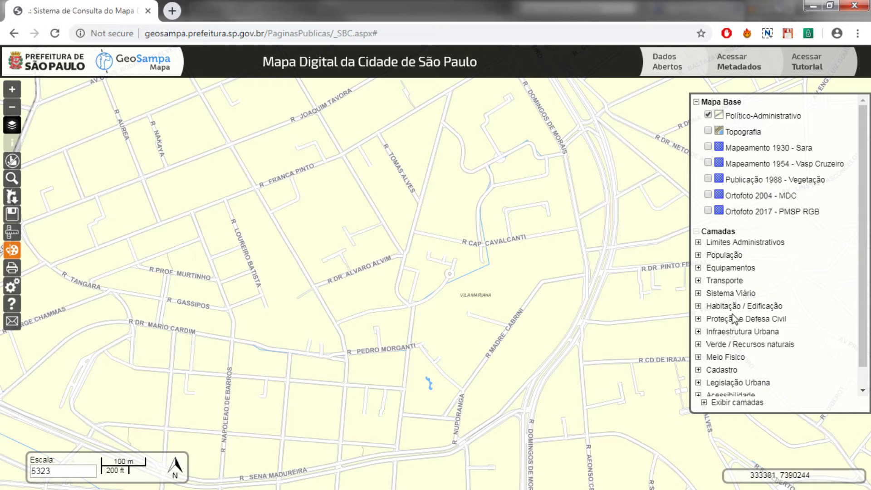
{"action": "left_click", "coordinate": [698, 306]}
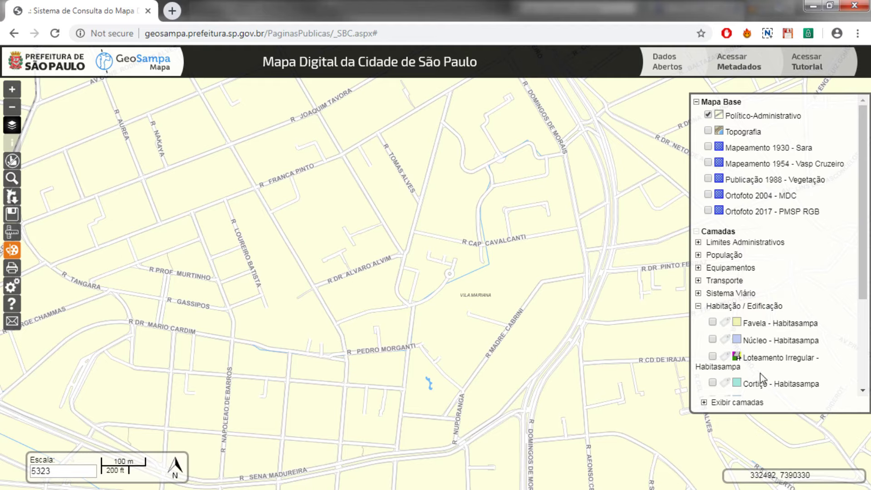
{"action": "left_click", "coordinate": [699, 307]}
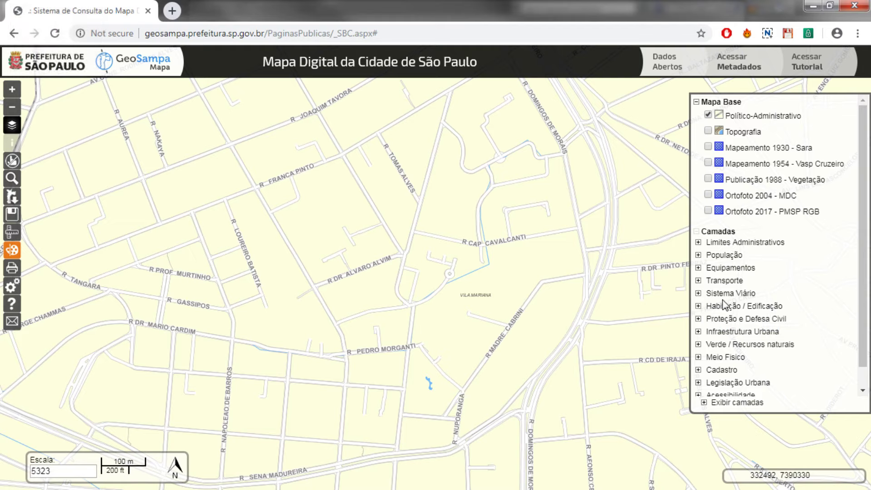
{"action": "left_click", "coordinate": [698, 307]}
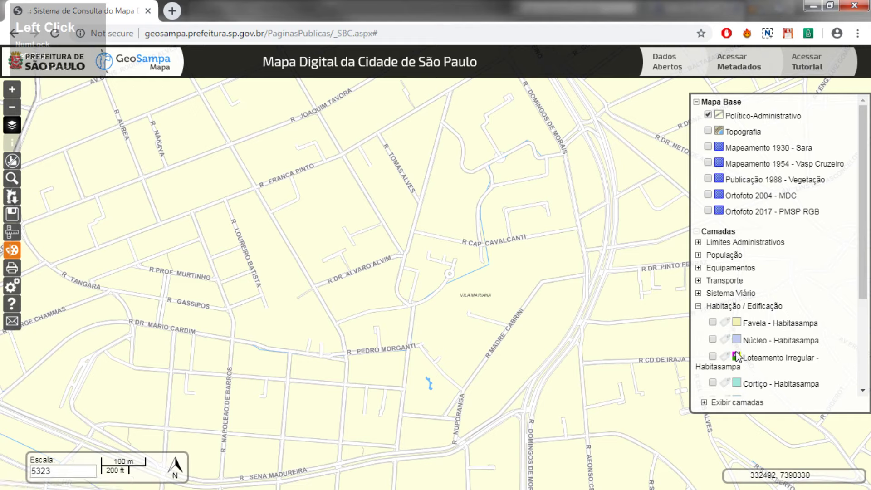
{"action": "scroll", "coordinate": [735, 356], "scroll_direction": "down", "scroll_amount": 2}
{"action": "left_click_drag", "start_coordinate": [862, 306], "coordinate": [857, 323]}
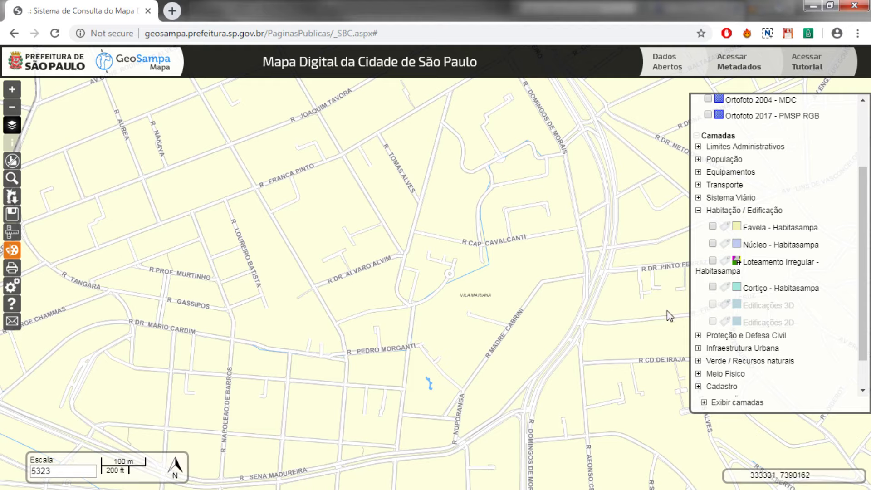
Show the Edificações 2D layer at scale 1065 for the blocks between R Dr Alvaro Alvim and R Prof Frontino Guimaraes.
{"action": "left_click", "coordinate": [712, 325]}
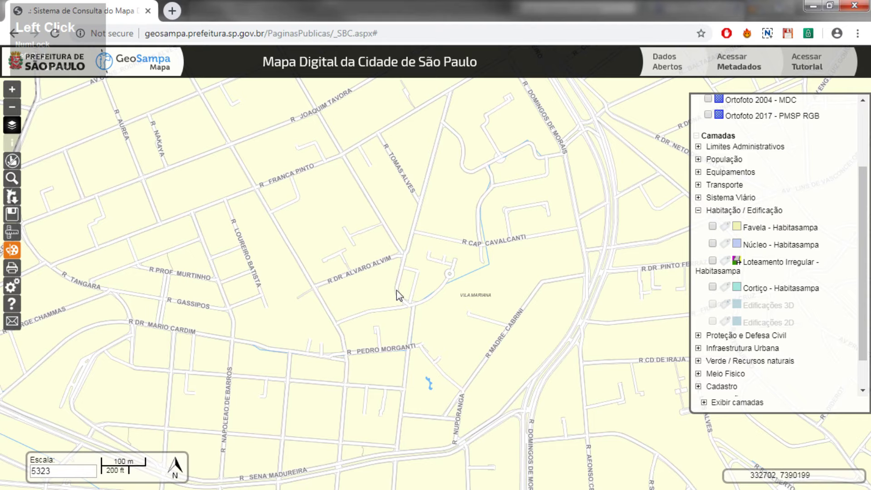
{"action": "left_click_drag", "start_coordinate": [398, 296], "coordinate": [408, 305]}
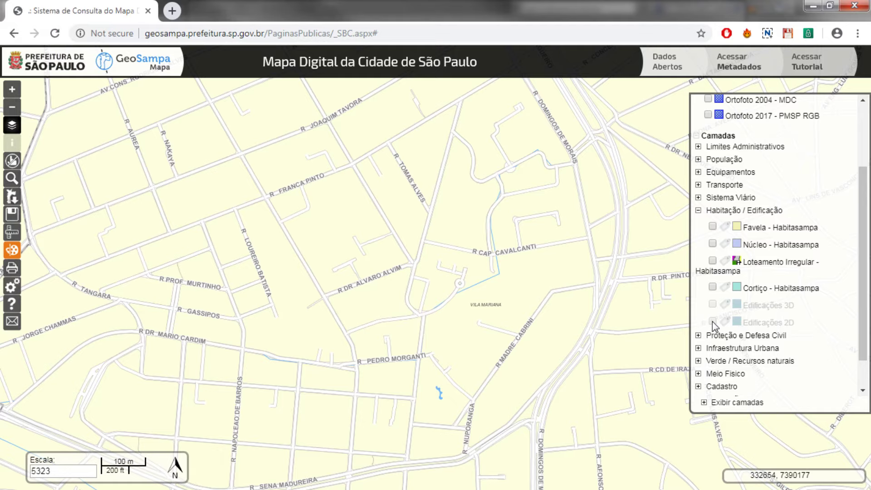
{"action": "left_click_drag", "start_coordinate": [374, 275], "coordinate": [384, 272]}
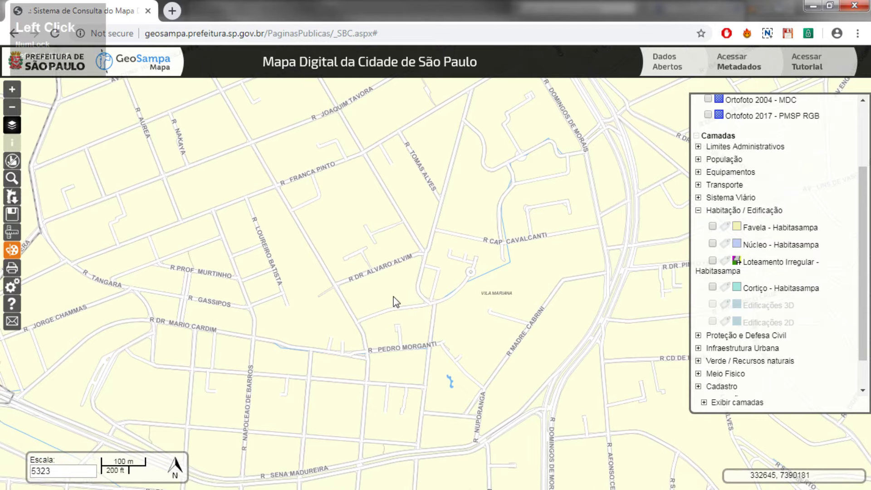
{"action": "scroll", "coordinate": [393, 295], "scroll_direction": "up", "scroll_amount": 1}
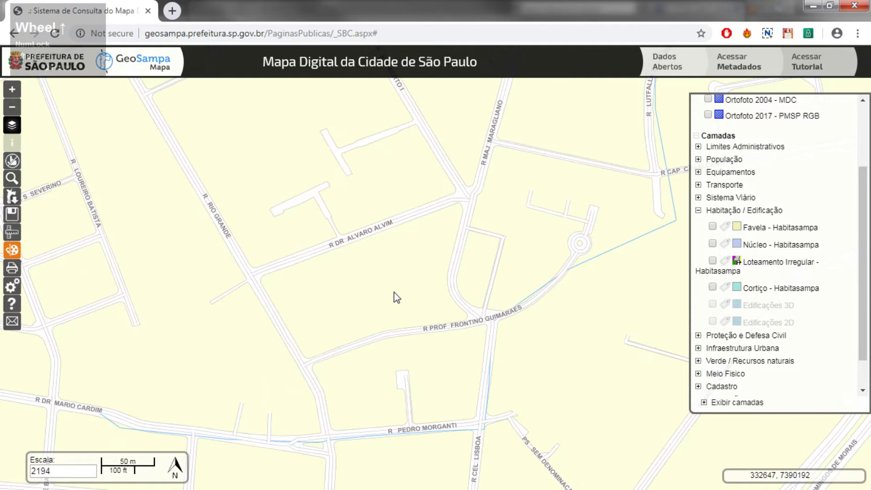
{"action": "scroll", "coordinate": [394, 292], "scroll_direction": "up", "scroll_amount": 1}
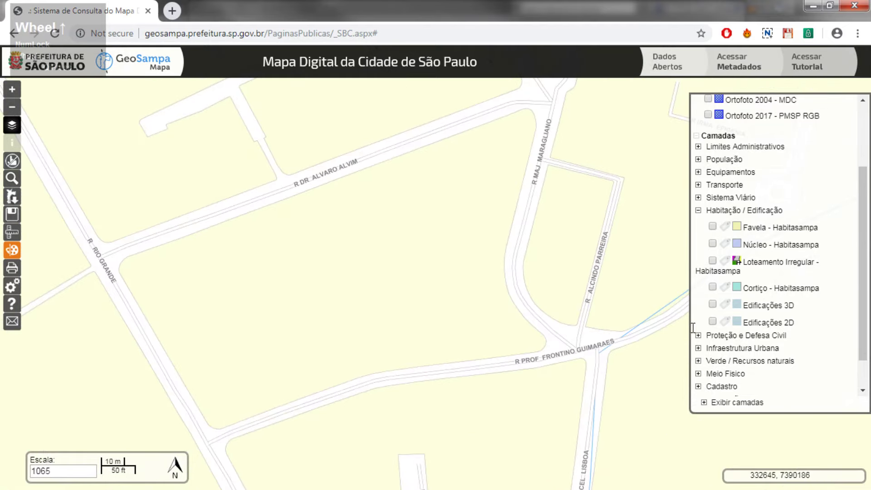
{"action": "left_click", "coordinate": [65, 472]}
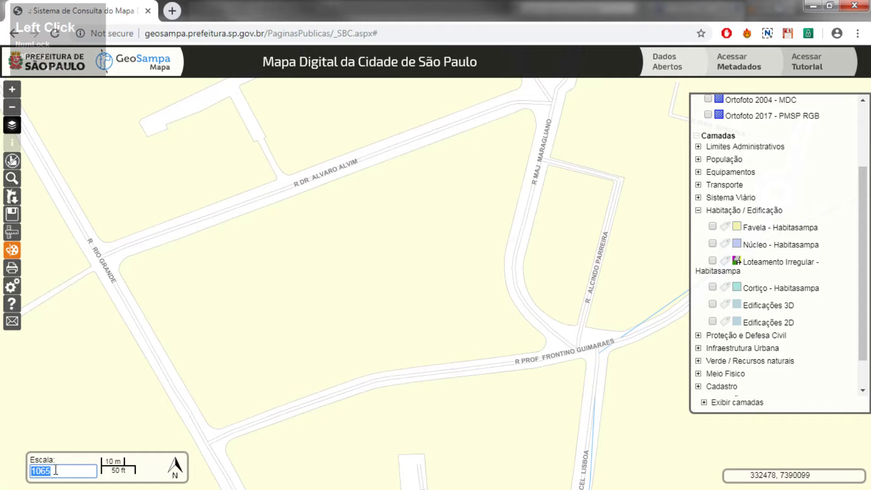
{"action": "left_click", "coordinate": [69, 472]}
{"action": "left_click", "coordinate": [712, 322]}
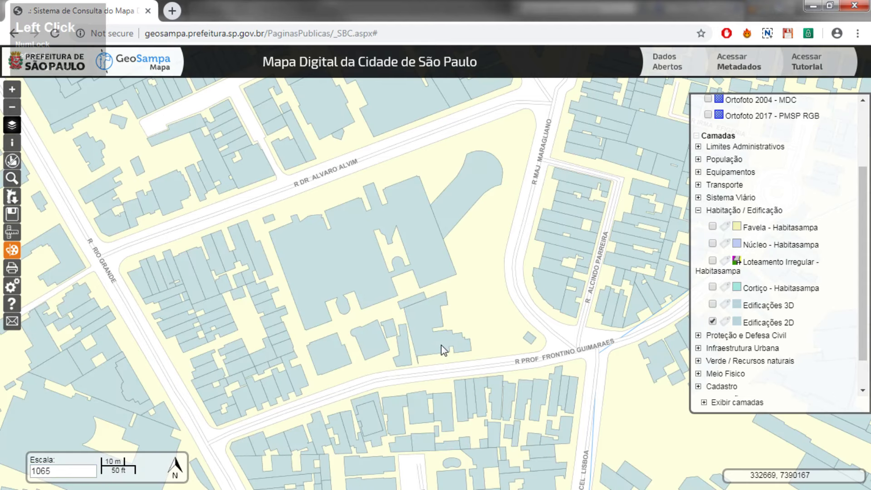
{"action": "left_click_drag", "start_coordinate": [440, 345], "coordinate": [426, 276]}
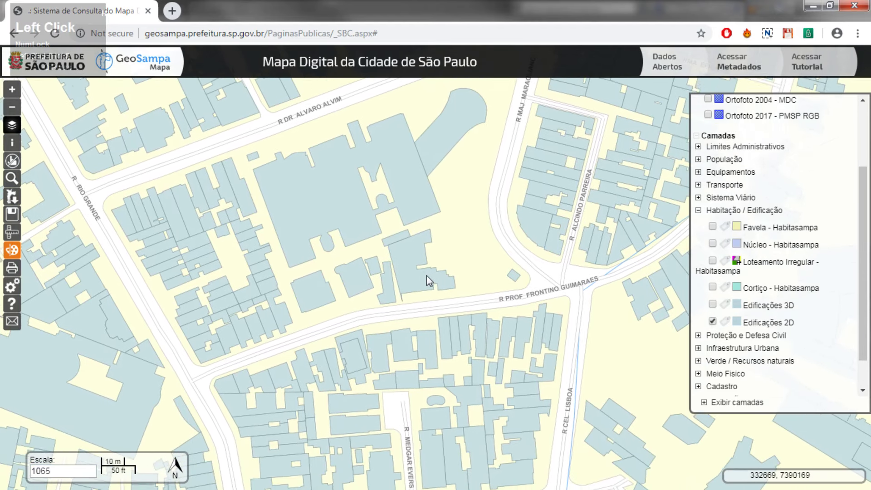
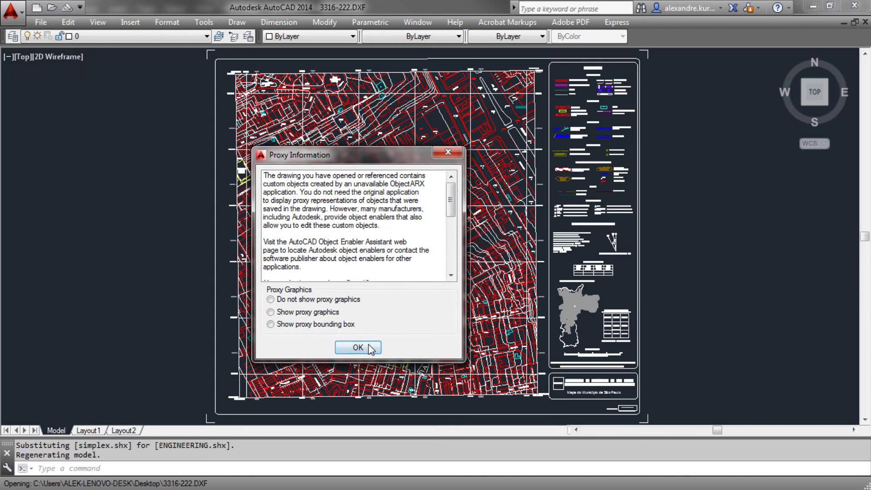
In AutoCAD, accept the proxy information notice for the opened 3316-222.DXF drawing.
{"action": "left_click", "coordinate": [358, 348]}
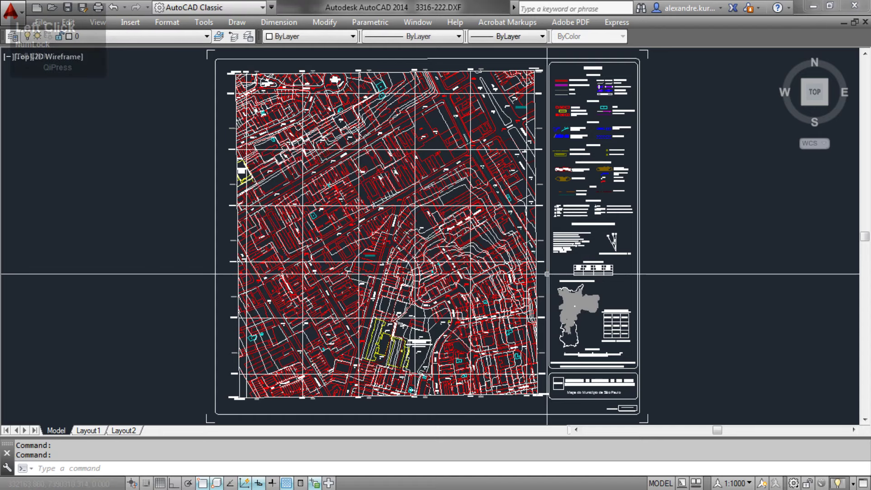
{"action": "scroll", "coordinate": [543, 275], "scroll_direction": "down", "scroll_amount": 2}
{"action": "middle_click_drag", "start_coordinate": [543, 274], "coordinate": [492, 260]}
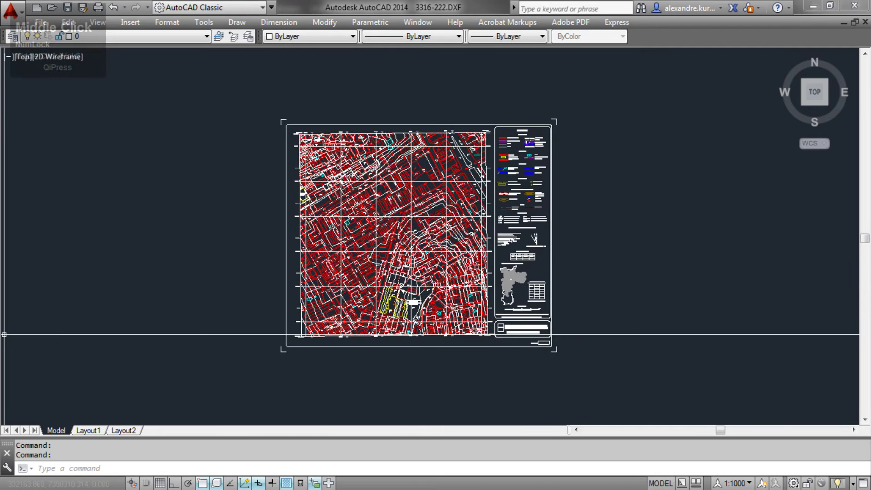
{"action": "left_click", "coordinate": [229, 220]}
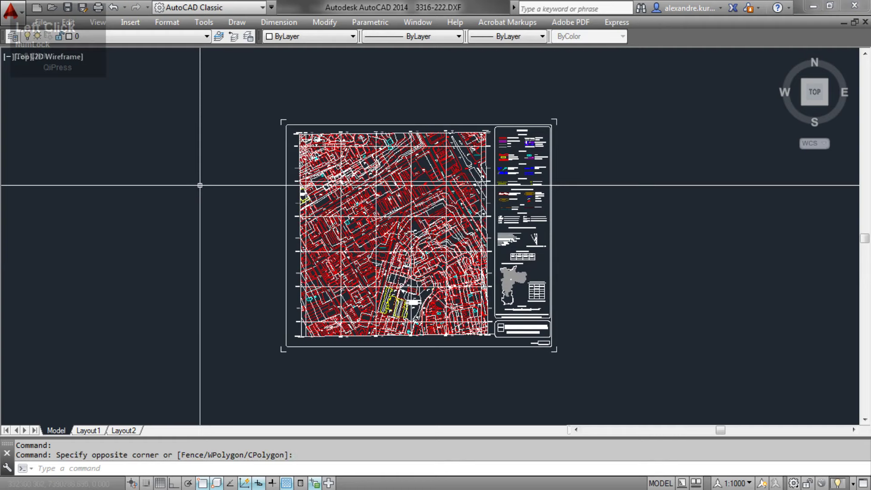
Measure the map sheet's width between its two upper corner marks.
{"action": "key", "text": "Escape"}
{"action": "scroll", "coordinate": [378, 282], "scroll_direction": "up", "scroll_amount": 2}
{"action": "mouse_move", "coordinate": [399, 311]}
{"action": "middle_mouse_down"}
{"action": "mouse_move", "coordinate": [377, 315]}
{"action": "mouse_move", "coordinate": [328, 356]}
{"action": "middle_mouse_up"}
{"action": "type", "text": "dist"}
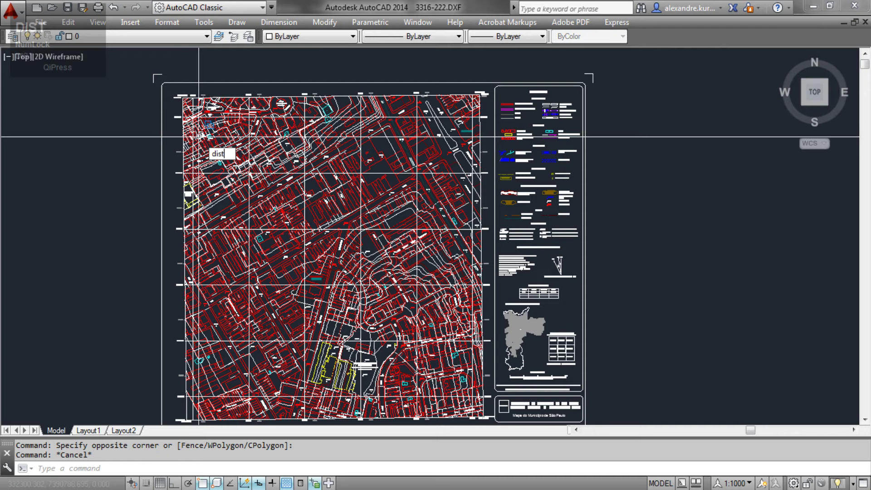
{"action": "key", "text": "space"}
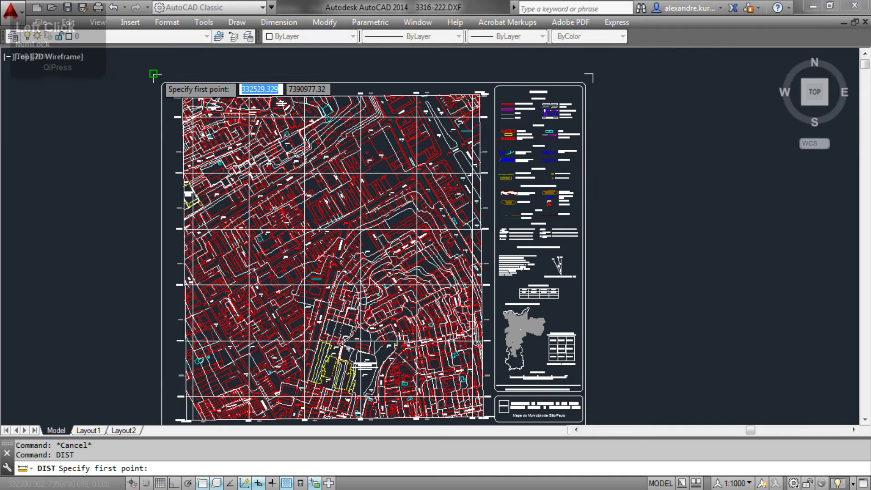
{"action": "left_click", "coordinate": [155, 73]}
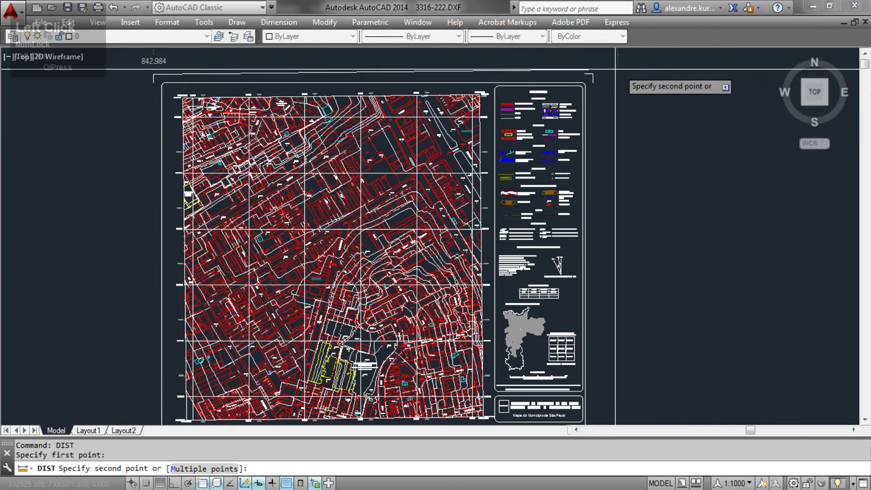
{"action": "left_click", "coordinate": [592, 74]}
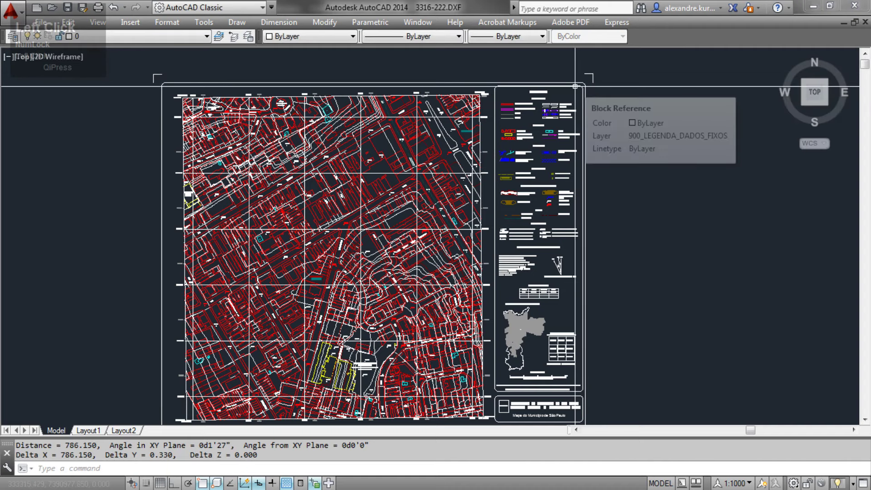
Examine the sheet's title block, scale bar and lower frame corners.
{"action": "middle_click_drag", "start_coordinate": [576, 89], "coordinate": [534, 101]}
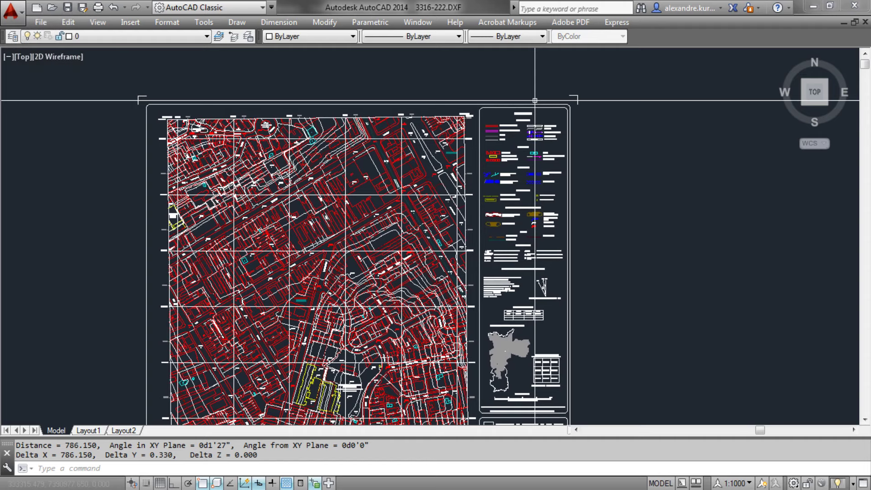
{"action": "scroll", "coordinate": [476, 353], "scroll_direction": "up", "scroll_amount": 5}
{"action": "scroll", "coordinate": [476, 352], "scroll_direction": "up", "scroll_amount": 4}
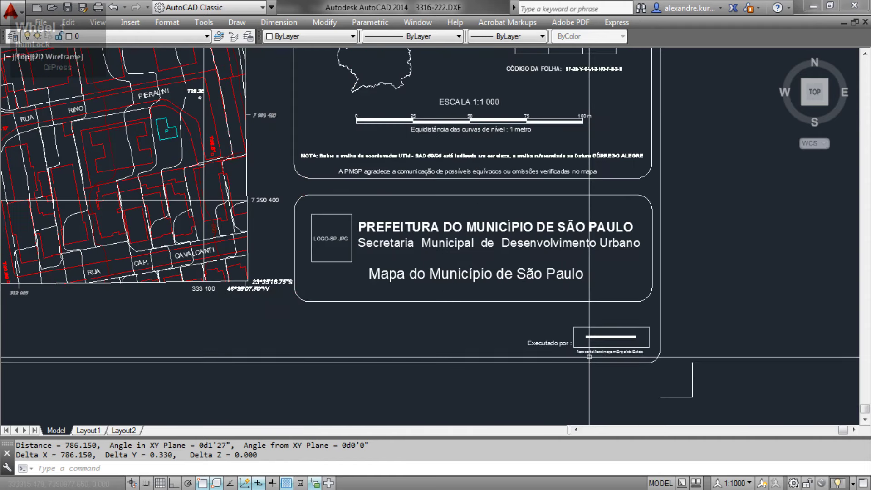
{"action": "scroll", "coordinate": [523, 349], "scroll_direction": "down", "scroll_amount": 6}
{"action": "scroll", "coordinate": [167, 317], "scroll_direction": "up", "scroll_amount": 5}
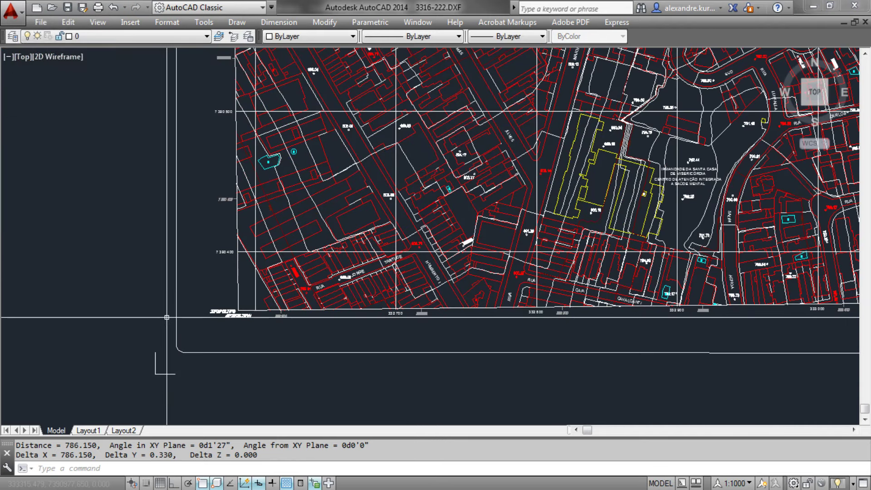
{"action": "scroll", "coordinate": [253, 297], "scroll_direction": "down", "scroll_amount": 4}
{"action": "middle_click_drag", "start_coordinate": [253, 298], "coordinate": [209, 372]}
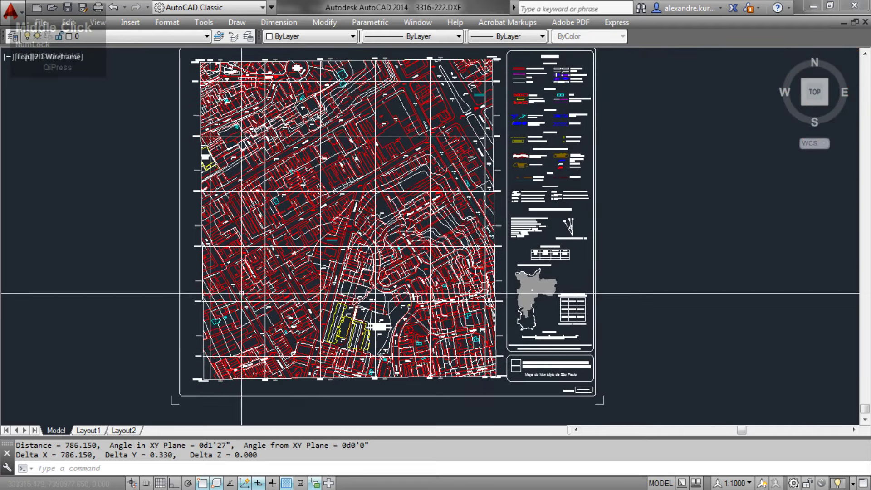
{"action": "middle_click_drag", "start_coordinate": [399, 249], "coordinate": [396, 262]}
{"action": "left_click_drag", "start_coordinate": [36, 17], "coordinate": [57, 96]}
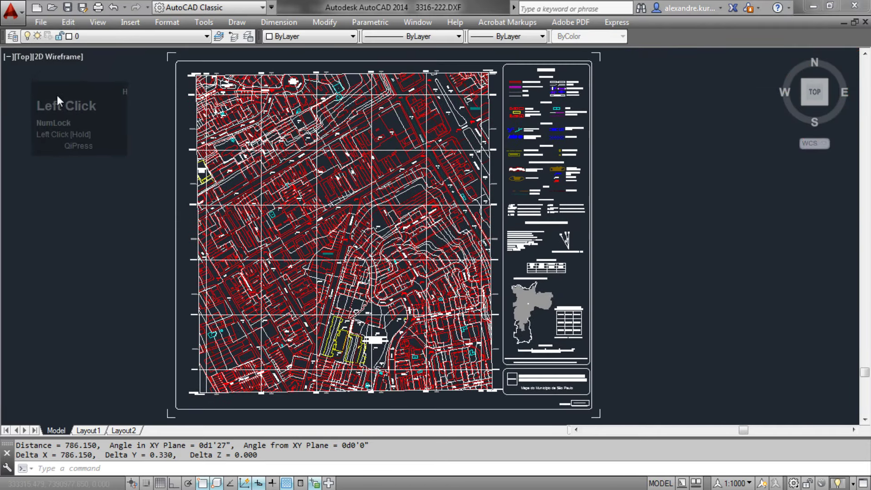
{"action": "middle_click_drag", "start_coordinate": [276, 175], "coordinate": [342, 173]}
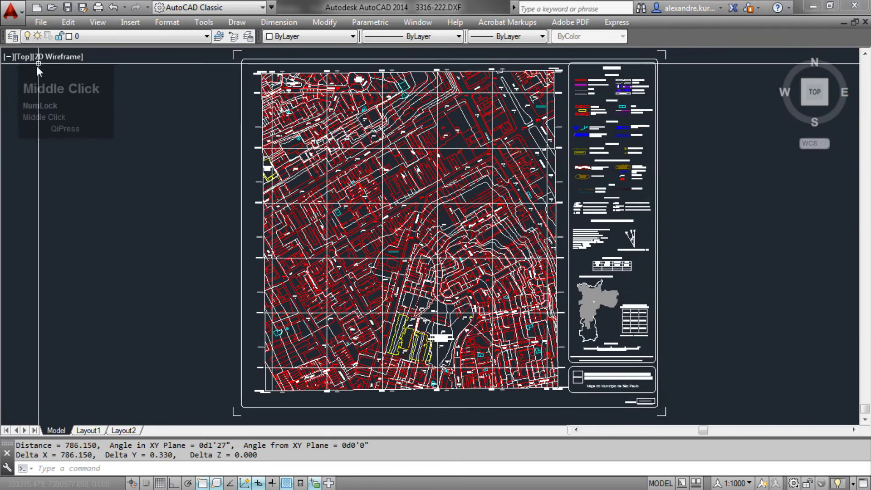
{"action": "left_click_drag", "start_coordinate": [56, 83], "coordinate": [61, 78]}
{"action": "middle_click", "coordinate": [245, 180]}
{"action": "middle_click_drag", "start_coordinate": [224, 193], "coordinate": [203, 177]}
{"action": "mouse_move", "coordinate": [279, 200]}
{"action": "middle_mouse_down"}
{"action": "mouse_move", "coordinate": [316, 179]}
{"action": "mouse_move", "coordinate": [304, 209]}
{"action": "mouse_move", "coordinate": [357, 219]}
{"action": "mouse_move", "coordinate": [313, 214]}
{"action": "middle_mouse_up"}
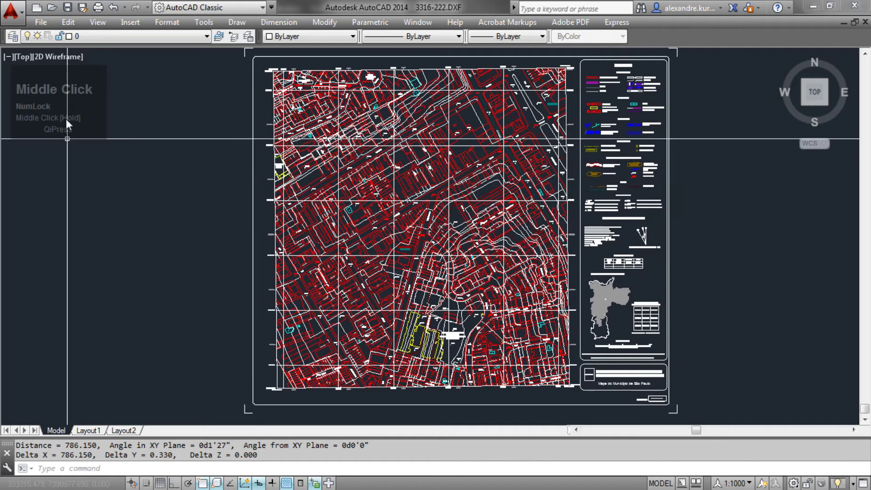
{"action": "mouse_move", "coordinate": [357, 198]}
{"action": "middle_mouse_down"}
{"action": "mouse_move", "coordinate": [303, 198]}
{"action": "mouse_move", "coordinate": [309, 206]}
{"action": "mouse_move", "coordinate": [313, 195]}
{"action": "mouse_move", "coordinate": [316, 207]}
{"action": "middle_mouse_up"}
{"action": "scroll", "coordinate": [316, 198], "scroll_direction": "down", "scroll_amount": 3}
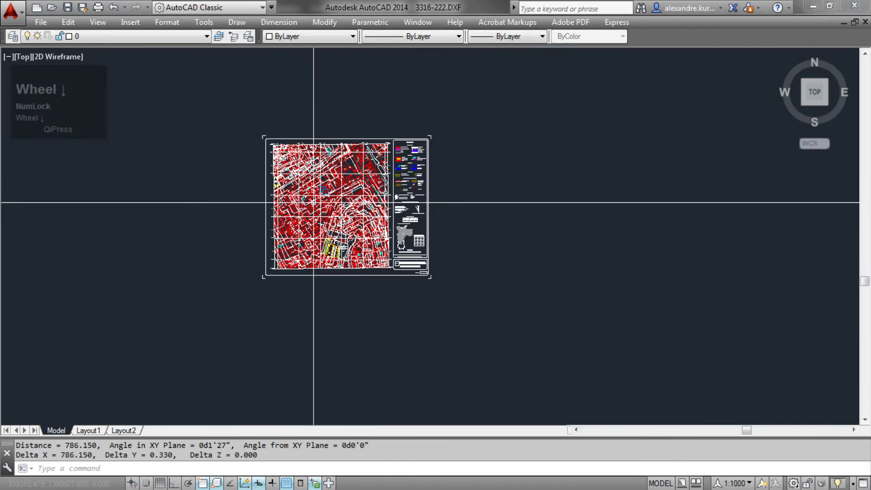
Examine the streets, buildings and spot elevations around Franca and Maragliano and across the surrounding blocks.
{"action": "scroll", "coordinate": [314, 202], "scroll_direction": "up", "scroll_amount": 4}
{"action": "scroll", "coordinate": [313, 202], "scroll_direction": "up", "scroll_amount": 6}
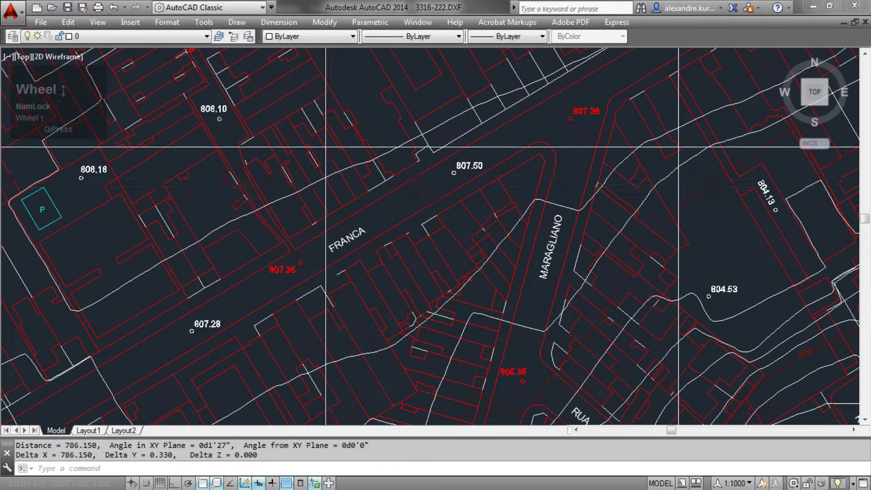
{"action": "scroll", "coordinate": [317, 195], "scroll_direction": "down", "scroll_amount": 6}
{"action": "scroll", "coordinate": [322, 186], "scroll_direction": "up", "scroll_amount": 6}
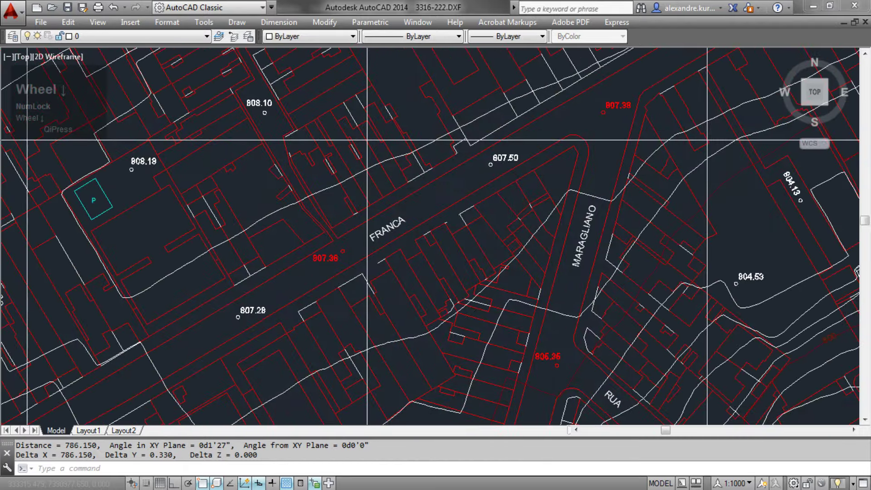
{"action": "scroll", "coordinate": [316, 185], "scroll_direction": "down", "scroll_amount": 6}
{"action": "scroll", "coordinate": [316, 185], "scroll_direction": "up", "scroll_amount": 2}
{"action": "middle_click", "coordinate": [263, 187]}
{"action": "middle_click", "coordinate": [264, 187]}
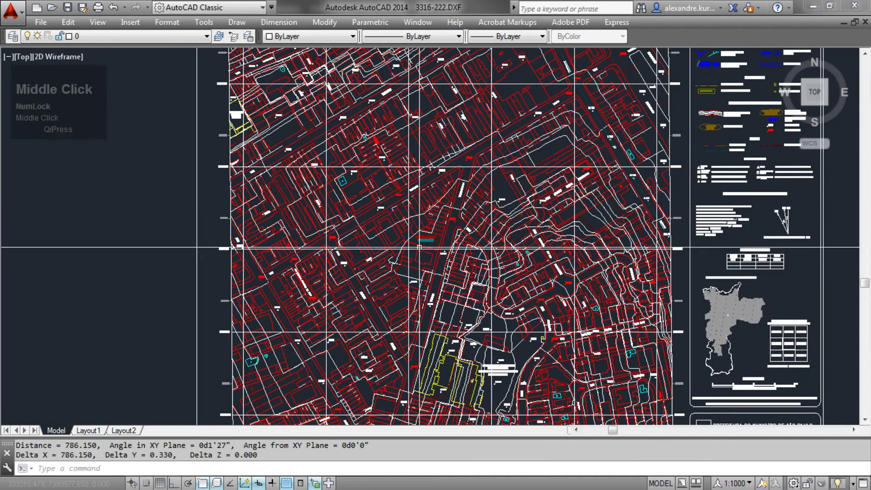
{"action": "mouse_move", "coordinate": [463, 263]}
{"action": "middle_mouse_down"}
{"action": "mouse_move", "coordinate": [355, 282]}
{"action": "mouse_move", "coordinate": [357, 305]}
{"action": "middle_mouse_up"}
{"action": "middle_click_drag", "start_coordinate": [455, 195], "coordinate": [442, 259]}
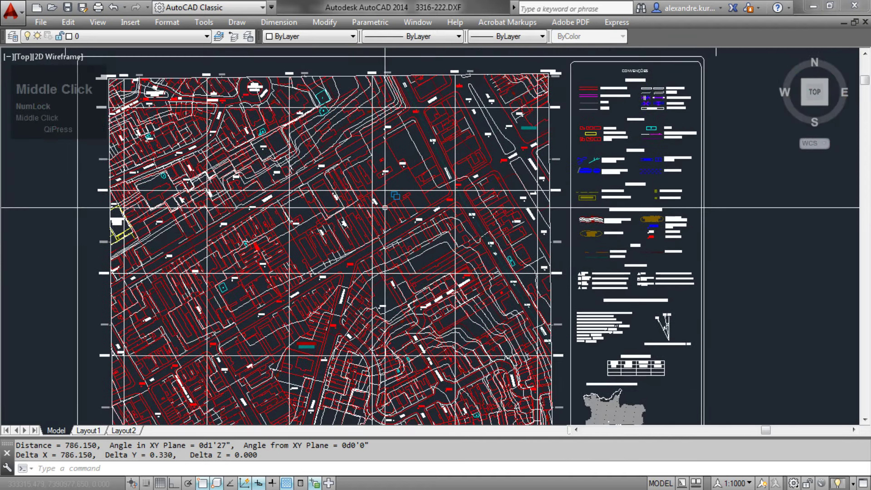
{"action": "middle_click_drag", "start_coordinate": [234, 157], "coordinate": [274, 224]}
{"action": "middle_click_drag", "start_coordinate": [314, 358], "coordinate": [329, 141]}
{"action": "middle_click_drag", "start_coordinate": [475, 172], "coordinate": [466, 240]}
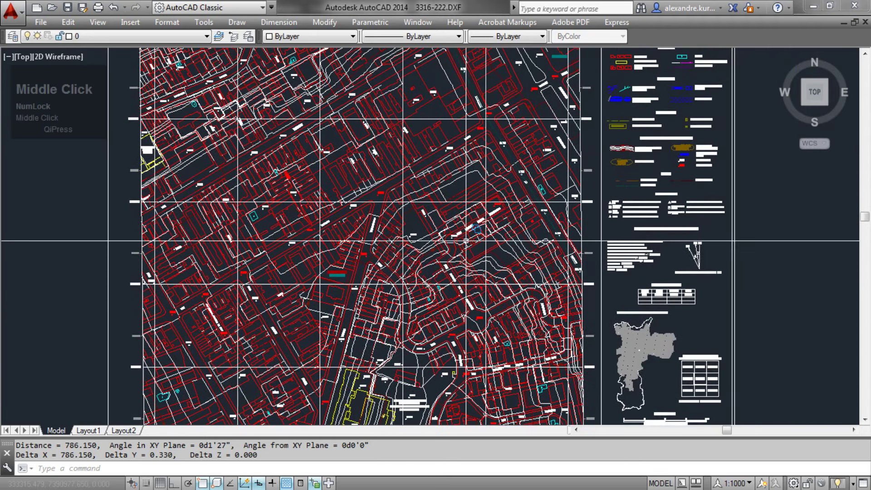
{"action": "scroll", "coordinate": [118, 202], "scroll_direction": "up", "scroll_amount": 2}
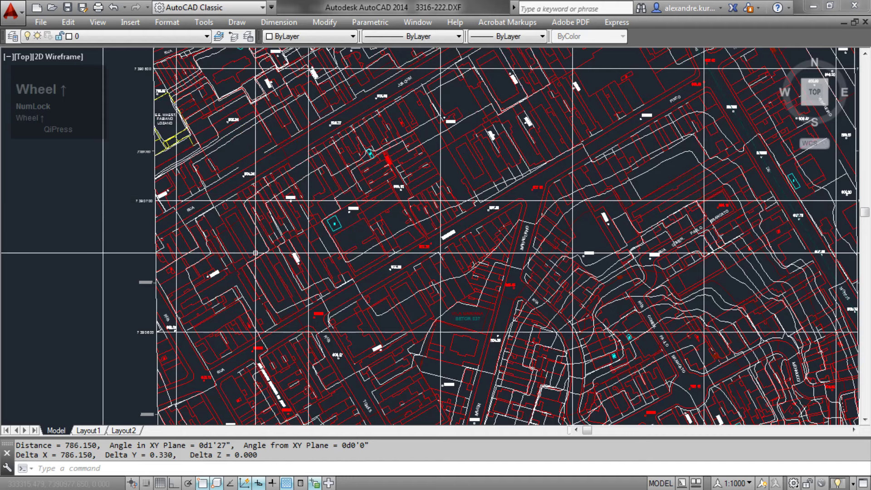
{"action": "scroll", "coordinate": [233, 227], "scroll_direction": "down", "scroll_amount": 2}
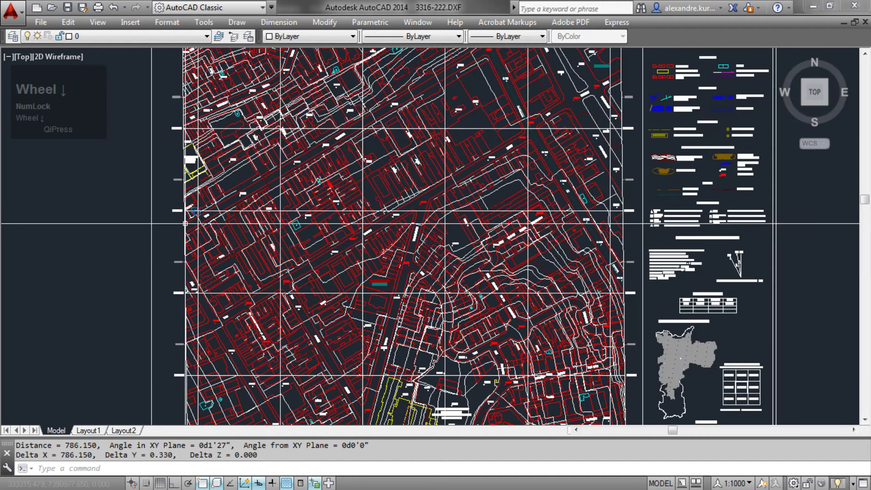
Inspect the coordinate grid labels along the map's western and northern edges, including 7 390 700 and 332 600.
{"action": "scroll", "coordinate": [172, 216], "scroll_direction": "up", "scroll_amount": 5}
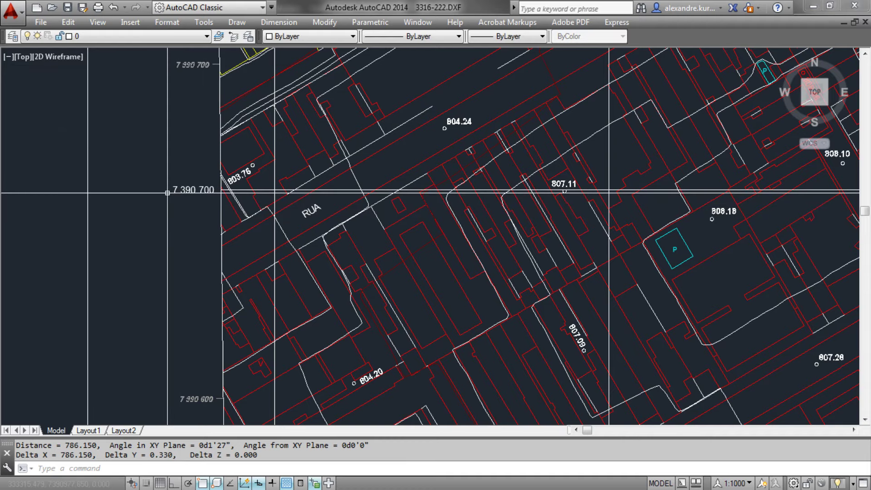
{"action": "left_click", "coordinate": [176, 189]}
{"action": "key", "text": "Escape"}
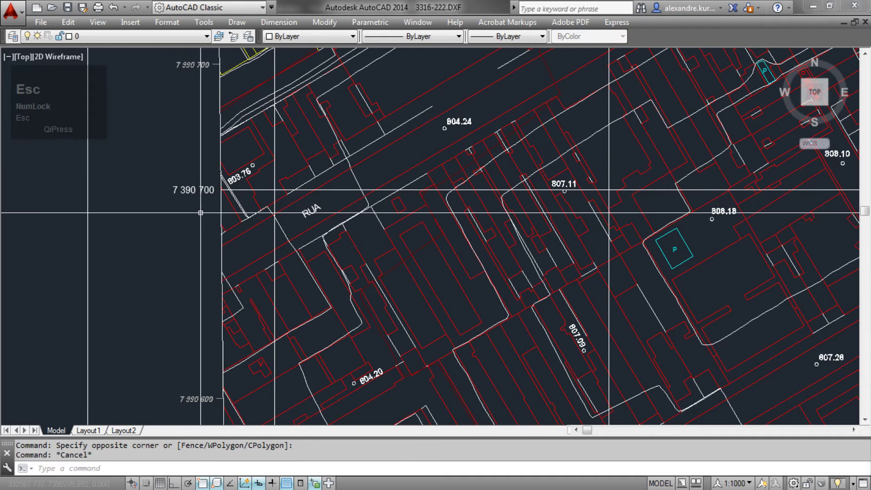
{"action": "middle_click", "coordinate": [222, 258]}
{"action": "middle_click", "coordinate": [222, 258]}
{"action": "middle_click_drag", "start_coordinate": [221, 257], "coordinate": [220, 215]}
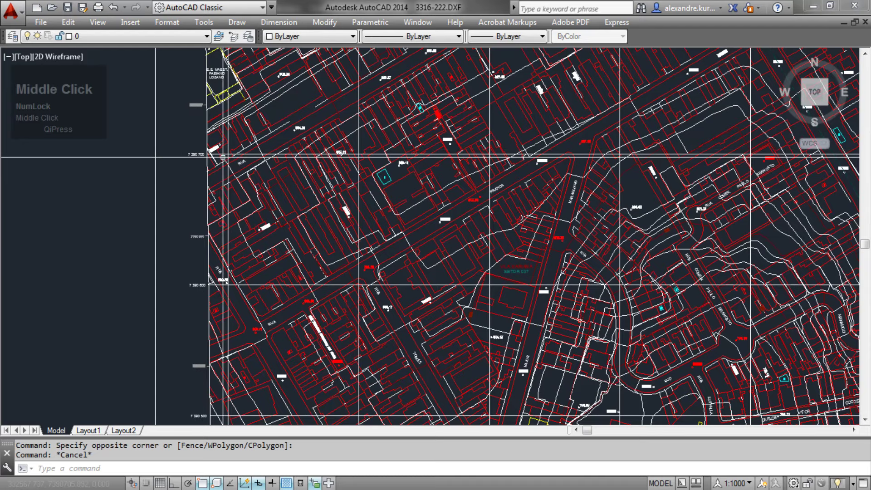
{"action": "mouse_move", "coordinate": [375, 336]}
{"action": "middle_mouse_down"}
{"action": "mouse_move", "coordinate": [353, 213]}
{"action": "mouse_move", "coordinate": [346, 32]}
{"action": "middle_mouse_up"}
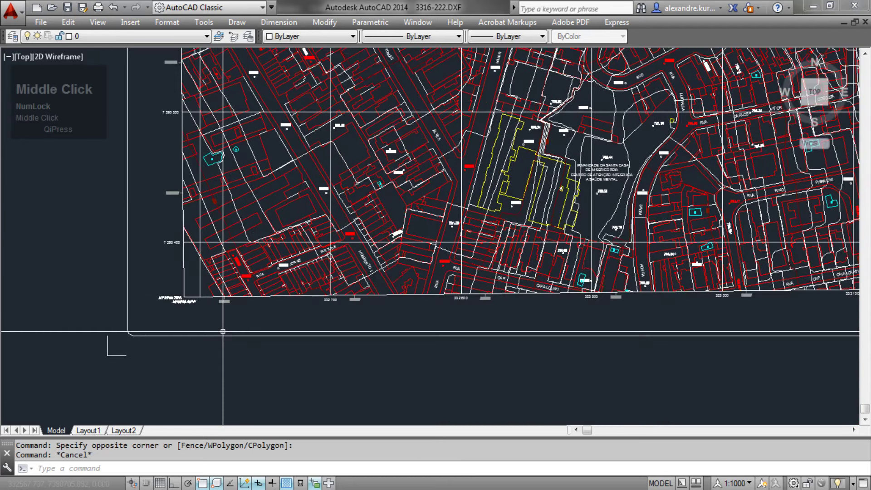
{"action": "middle_click_drag", "start_coordinate": [220, 141], "coordinate": [223, 378]}
{"action": "mouse_move", "coordinate": [193, 152]}
{"action": "middle_mouse_down"}
{"action": "mouse_move", "coordinate": [178, 389]}
{"action": "mouse_move", "coordinate": [178, 373]}
{"action": "middle_mouse_up"}
{"action": "scroll", "coordinate": [187, 237], "scroll_direction": "up", "scroll_amount": 8}
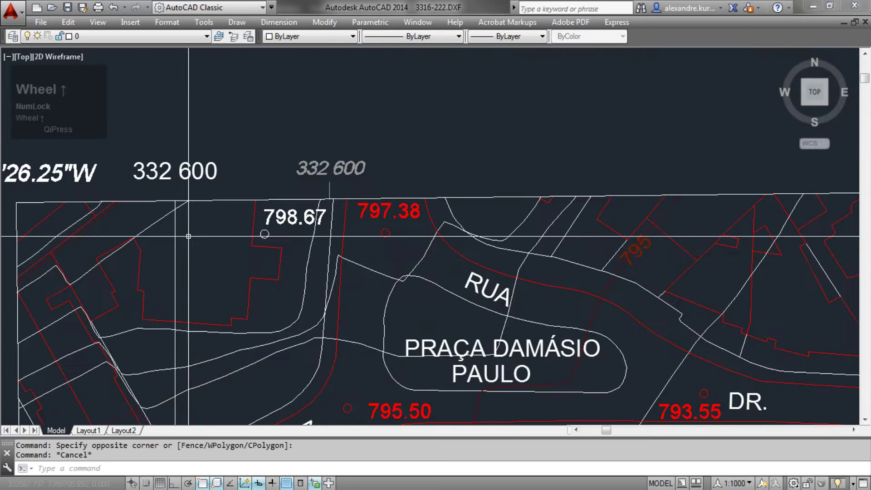
{"action": "middle_click_drag", "start_coordinate": [168, 173], "coordinate": [212, 172]}
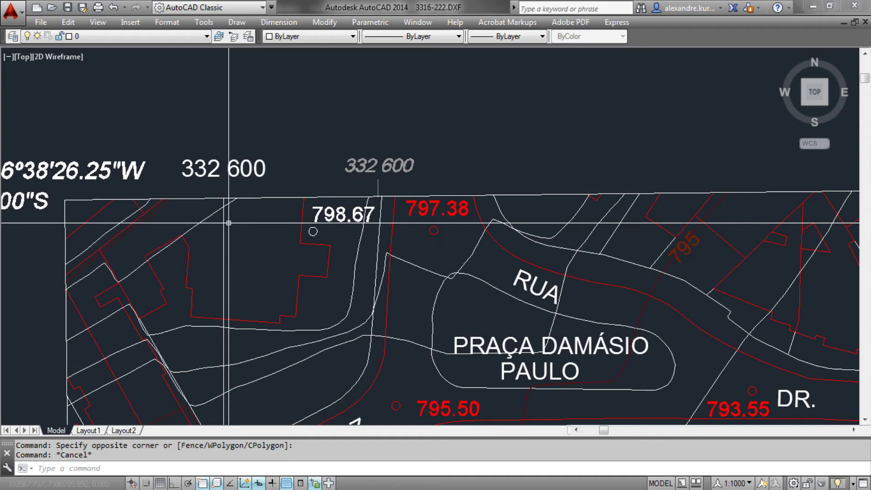
Examine the coordinate grid labels along the map's southern edge, from the southwest corner eastward.
{"action": "scroll", "coordinate": [273, 230], "scroll_direction": "down", "scroll_amount": 6}
{"action": "mouse_move", "coordinate": [338, 278]}
{"action": "middle_mouse_down"}
{"action": "mouse_move", "coordinate": [290, 209]}
{"action": "mouse_move", "coordinate": [235, 179]}
{"action": "middle_mouse_up"}
{"action": "scroll", "coordinate": [235, 178], "scroll_direction": "down", "scroll_amount": 2}
{"action": "middle_click_drag", "start_coordinate": [355, 308], "coordinate": [269, 129]}
{"action": "middle_click_drag", "start_coordinate": [365, 322], "coordinate": [372, 189]}
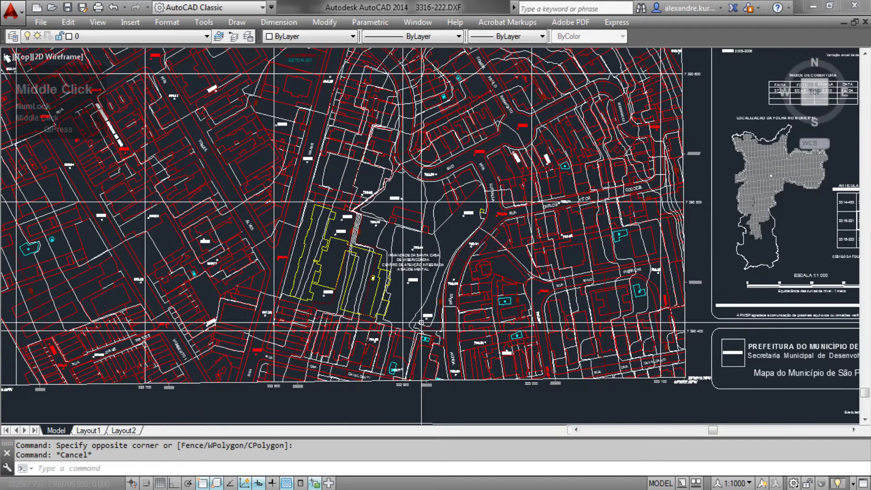
{"action": "middle_click_drag", "start_coordinate": [136, 326], "coordinate": [319, 325]}
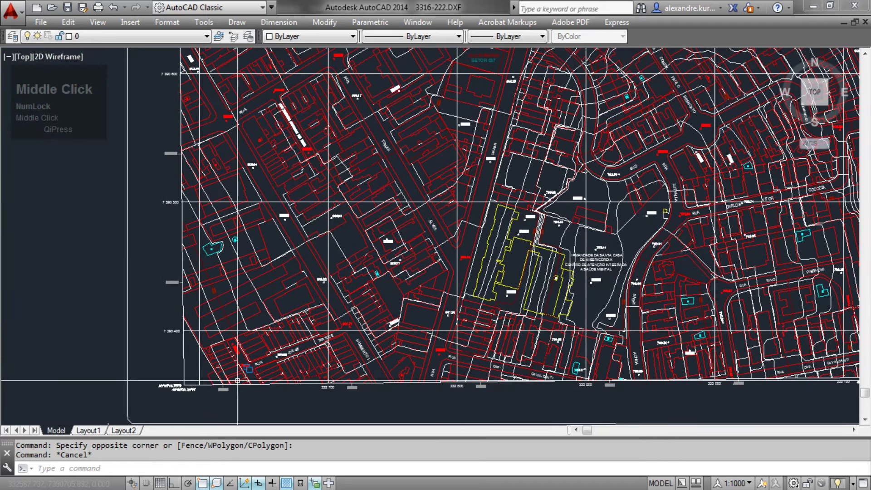
{"action": "middle_click_drag", "start_coordinate": [248, 371], "coordinate": [212, 308]}
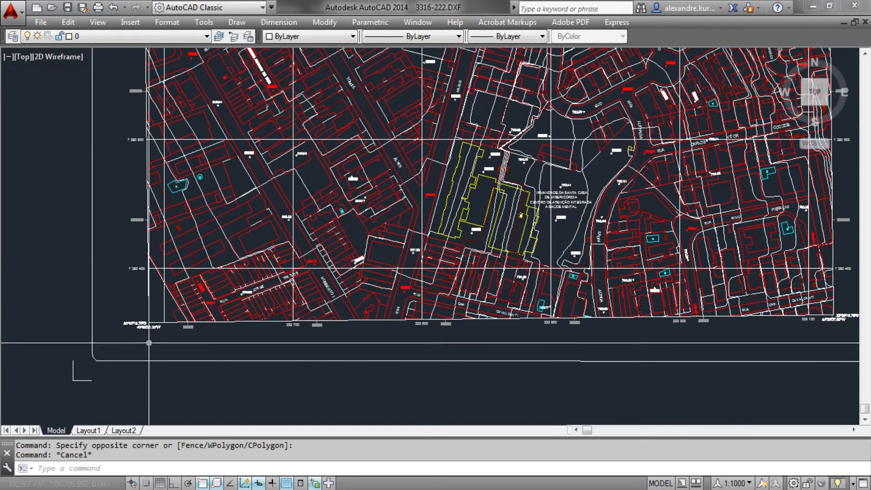
{"action": "scroll", "coordinate": [321, 349], "scroll_direction": "up", "scroll_amount": 2}
{"action": "scroll", "coordinate": [321, 350], "scroll_direction": "up", "scroll_amount": 2}
{"action": "scroll", "coordinate": [321, 350], "scroll_direction": "down", "scroll_amount": 2}
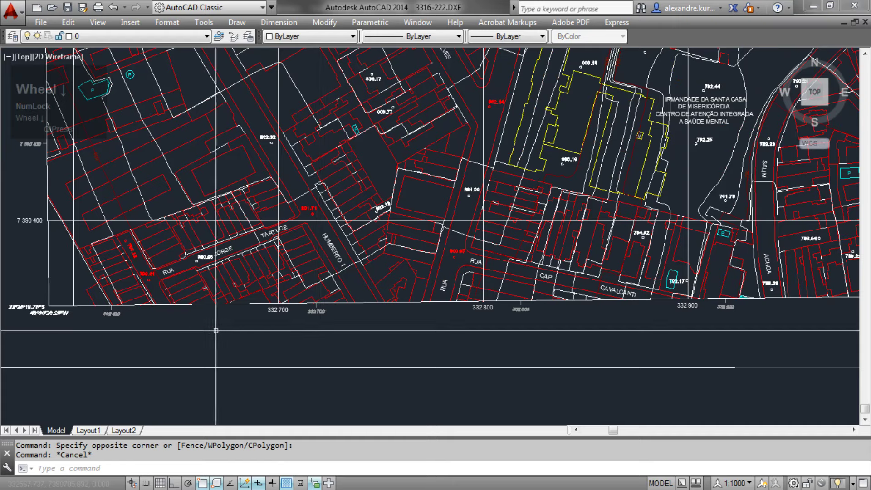
Inspect the kerb, lot and building outlines at the street bend beside the 792.50 elevation point.
{"action": "middle_click_drag", "start_coordinate": [226, 319], "coordinate": [153, 465]}
{"action": "scroll", "coordinate": [461, 302], "scroll_direction": "down", "scroll_amount": 2}
{"action": "middle_click_drag", "start_coordinate": [361, 175], "coordinate": [302, 284]}
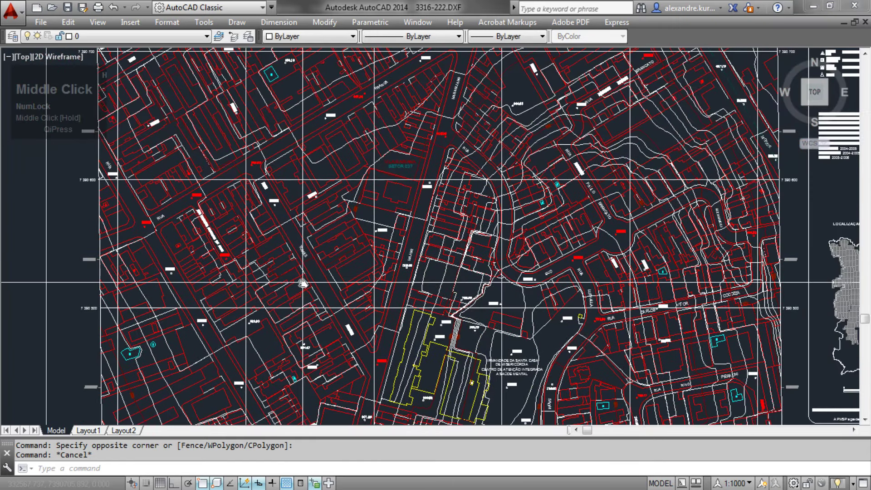
{"action": "scroll", "coordinate": [526, 287], "scroll_direction": "up", "scroll_amount": 6}
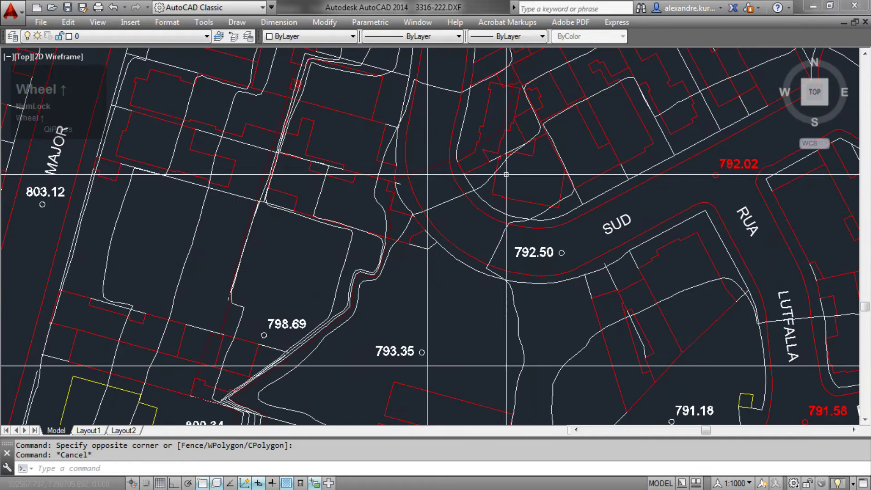
{"action": "scroll", "coordinate": [502, 159], "scroll_direction": "up", "scroll_amount": 2}
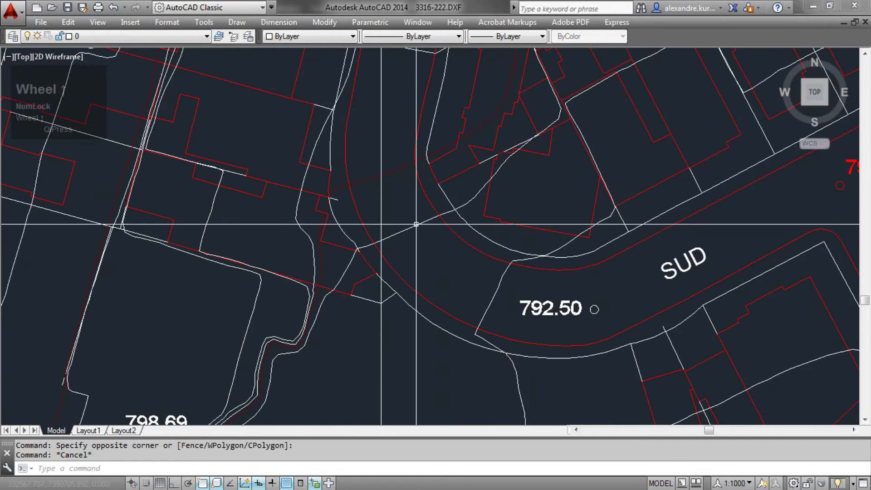
Browse the first road and bridge layers in the layer list and make 112_PONTE_TOP the current layer.
{"action": "left_click", "coordinate": [164, 35]}
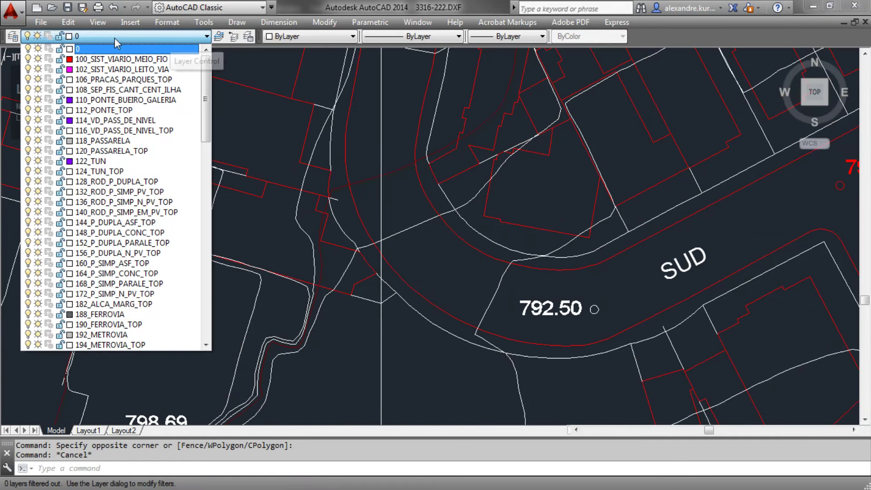
{"action": "left_click_drag", "start_coordinate": [208, 92], "coordinate": [203, 67]}
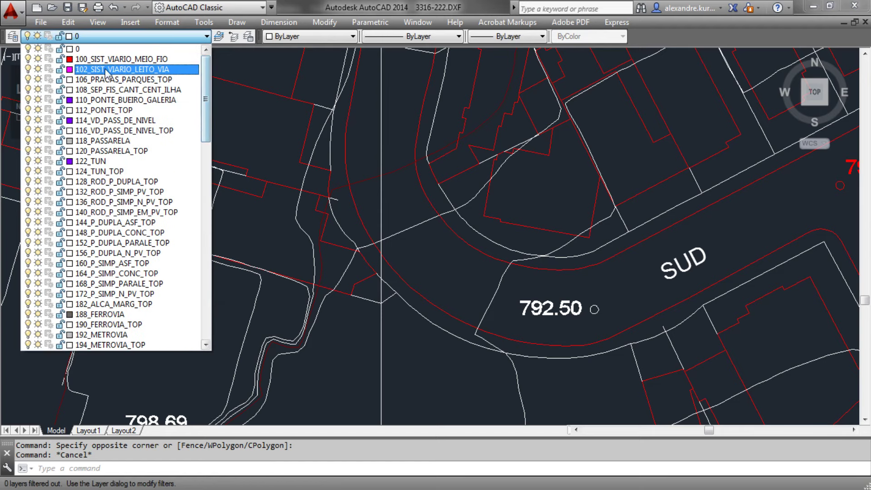
{"action": "left_click_drag", "start_coordinate": [208, 116], "coordinate": [205, 143]}
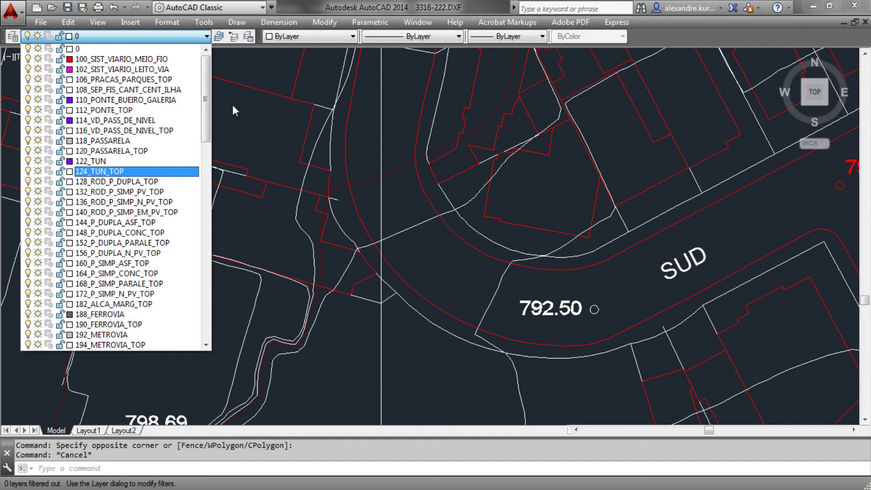
{"action": "scroll", "coordinate": [144, 218], "scroll_direction": "down", "scroll_amount": 4}
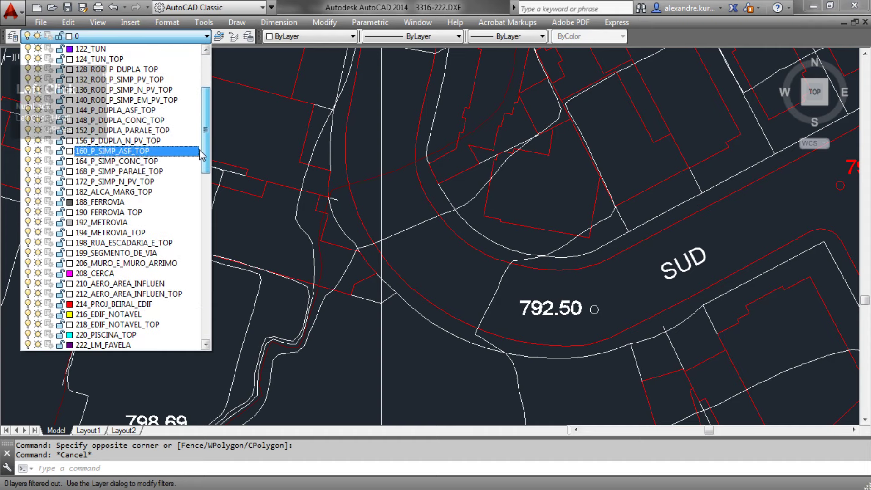
{"action": "scroll", "coordinate": [144, 217], "scroll_direction": "up", "scroll_amount": 3}
{"action": "left_click", "coordinate": [104, 89]}
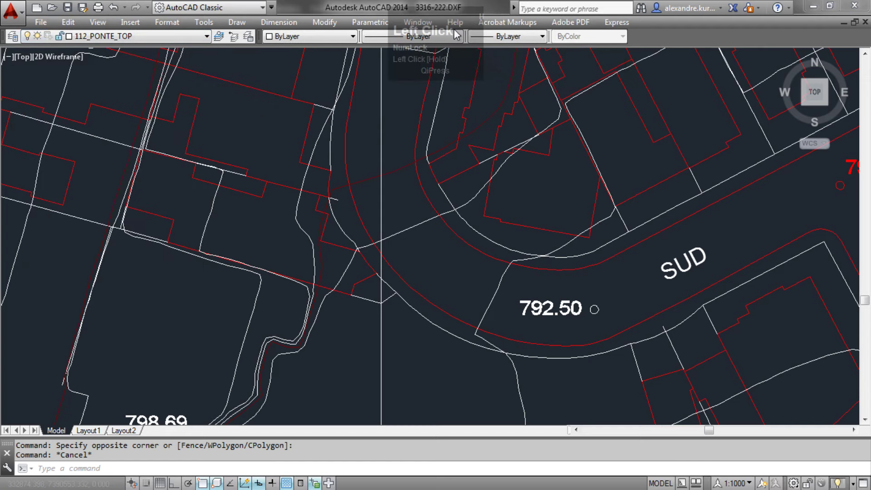
Examine the full layer list, from the road and rail layers through buildings, hydrography, boundaries and contours to the 900-series sheet layers.
{"action": "left_click", "coordinate": [113, 36]}
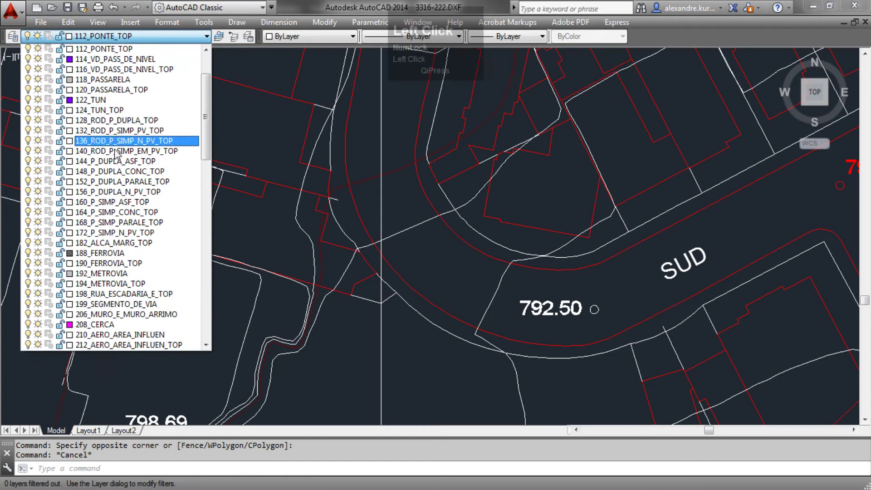
{"action": "scroll", "coordinate": [102, 122], "scroll_direction": "up", "scroll_amount": 1}
{"action": "scroll", "coordinate": [102, 123], "scroll_direction": "up", "scroll_amount": 1}
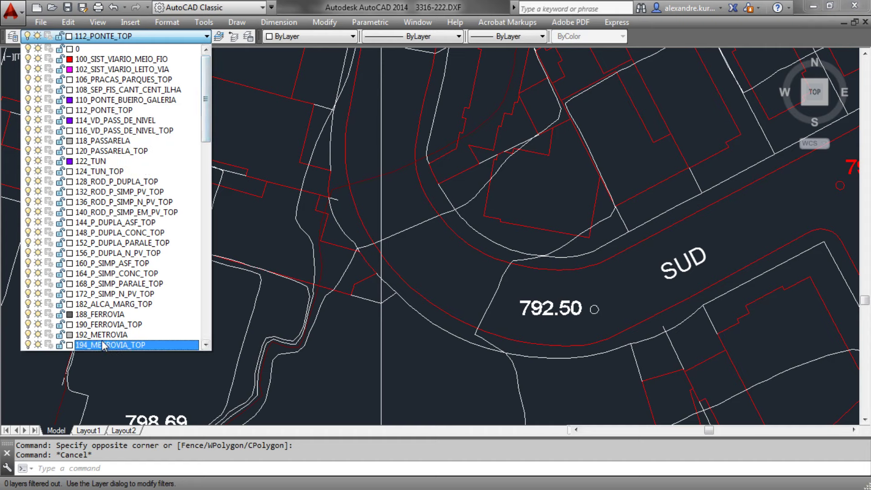
{"action": "scroll", "coordinate": [108, 318], "scroll_direction": "down", "scroll_amount": 1}
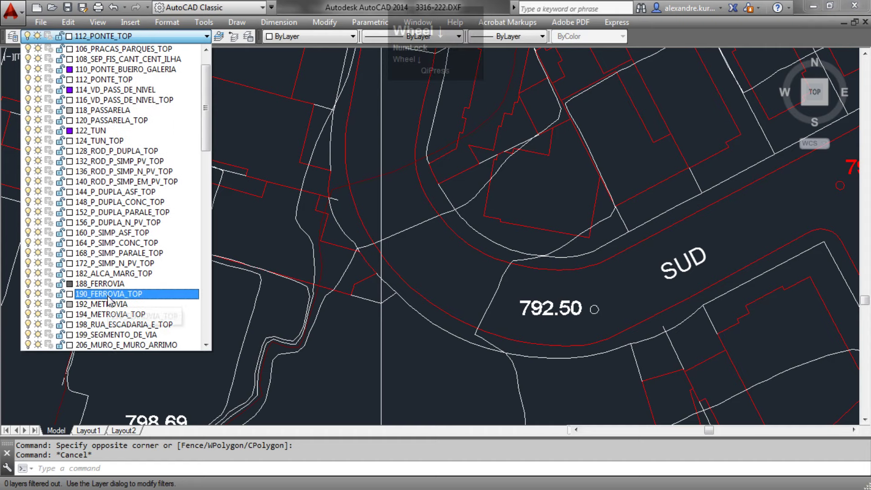
{"action": "scroll", "coordinate": [119, 318], "scroll_direction": "down", "scroll_amount": 1}
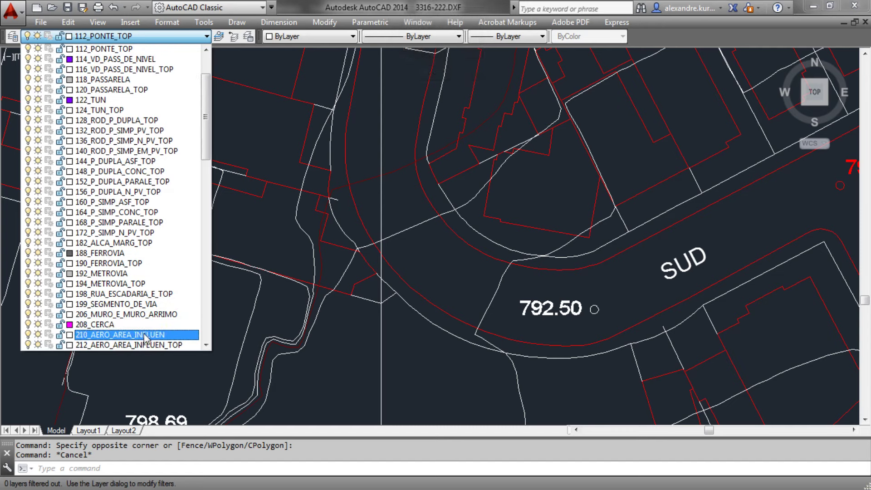
{"action": "left_click_drag", "start_coordinate": [206, 136], "coordinate": [206, 159]}
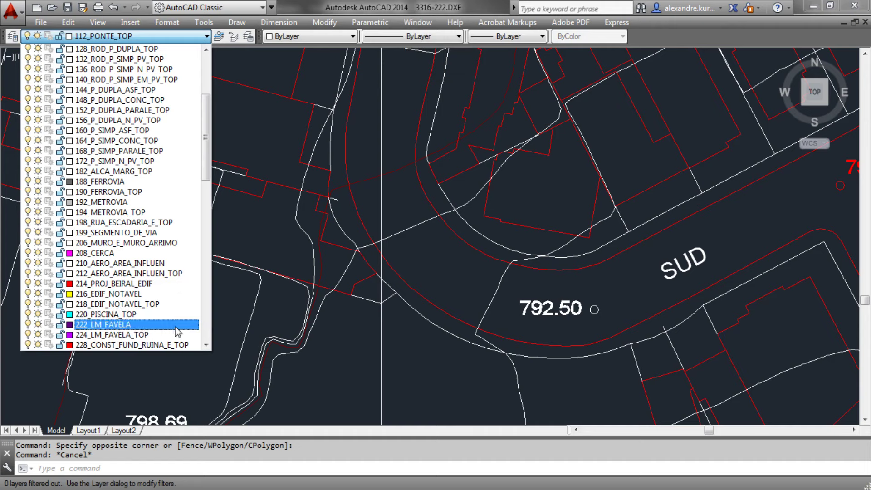
{"action": "scroll", "coordinate": [136, 328], "scroll_direction": "down", "scroll_amount": 3}
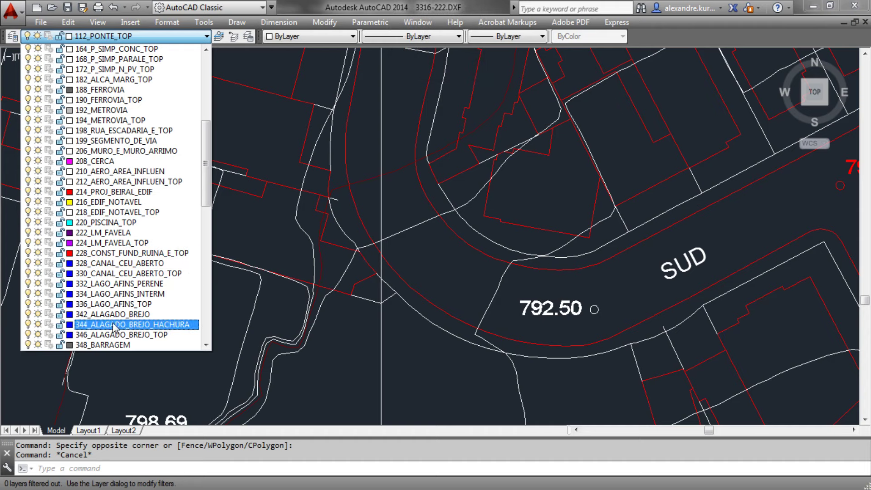
{"action": "scroll", "coordinate": [110, 286], "scroll_direction": "down", "scroll_amount": 1}
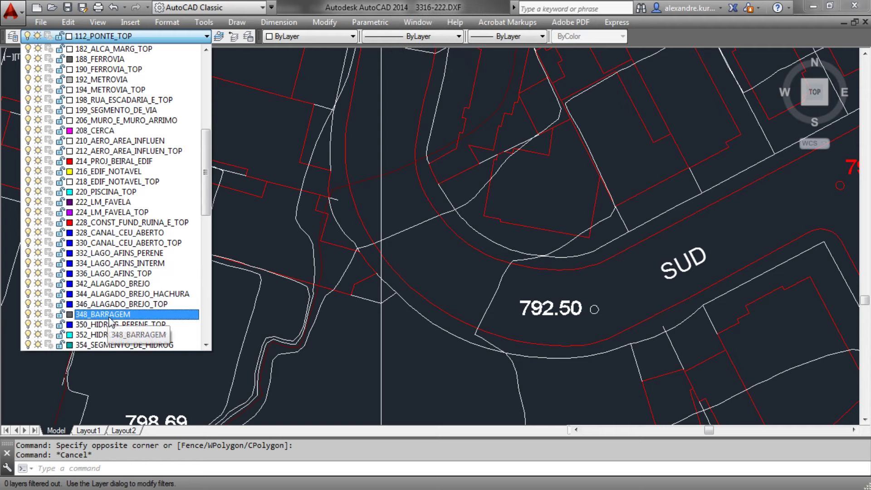
{"action": "left_click_drag", "start_coordinate": [208, 190], "coordinate": [204, 276]}
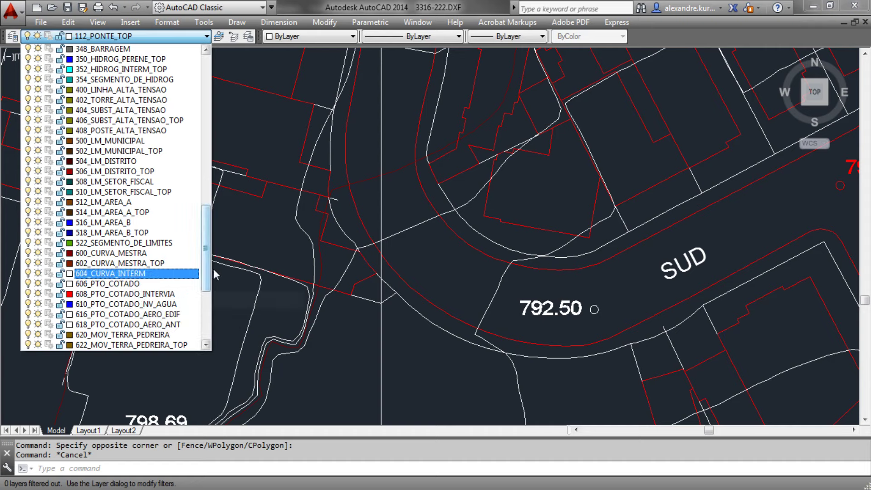
{"action": "left_click_drag", "start_coordinate": [210, 260], "coordinate": [205, 324]}
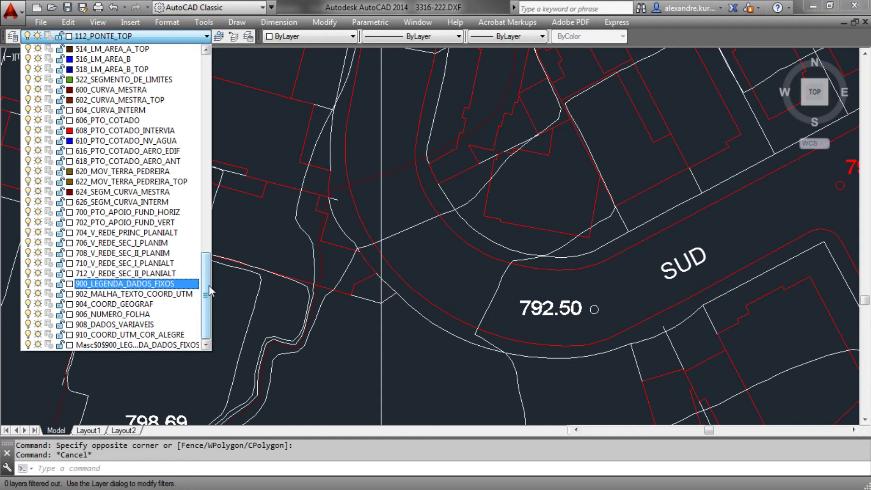
{"action": "left_click", "coordinate": [285, 226]}
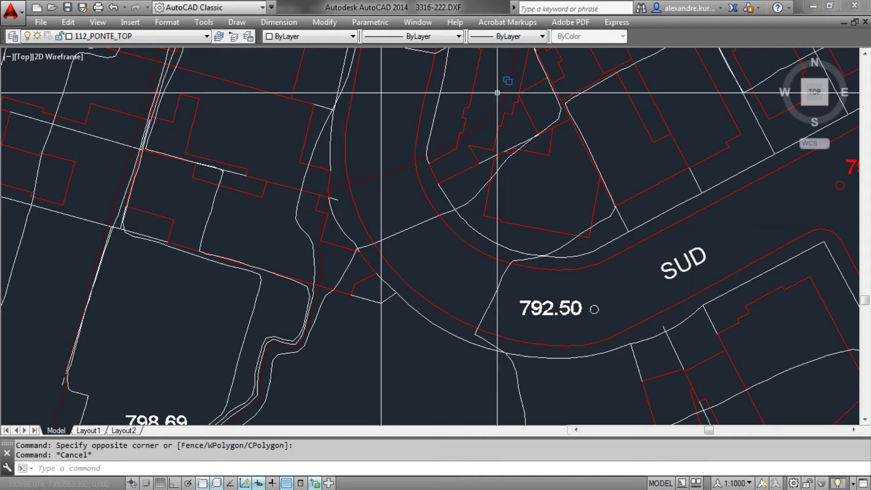
Switch to the isometric home view and examine the contour lines and spot elevations floating above the flat base map.
{"action": "scroll", "coordinate": [730, 136], "scroll_direction": "down", "scroll_amount": 3}
{"action": "middle_click_drag", "start_coordinate": [696, 136], "coordinate": [696, 202]}
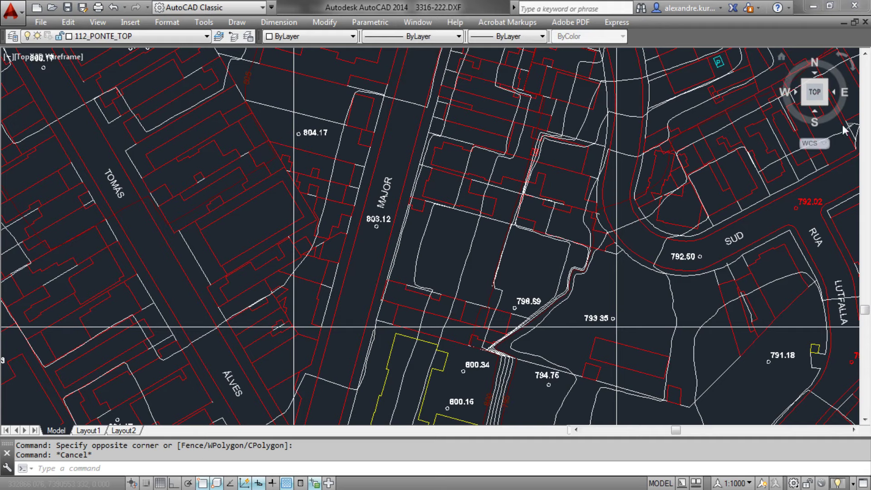
{"action": "left_click", "coordinate": [781, 59]}
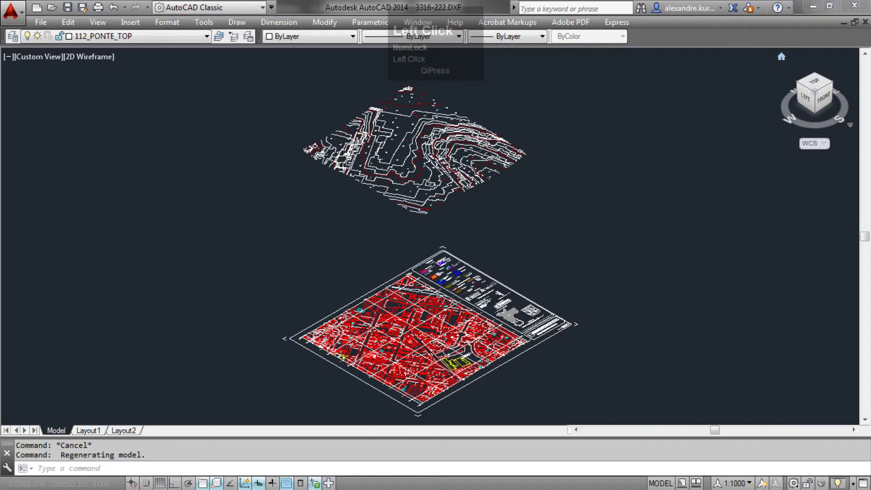
{"action": "middle_click_drag", "start_coordinate": [450, 183], "coordinate": [488, 199]}
{"action": "scroll", "coordinate": [474, 166], "scroll_direction": "up", "scroll_amount": 2}
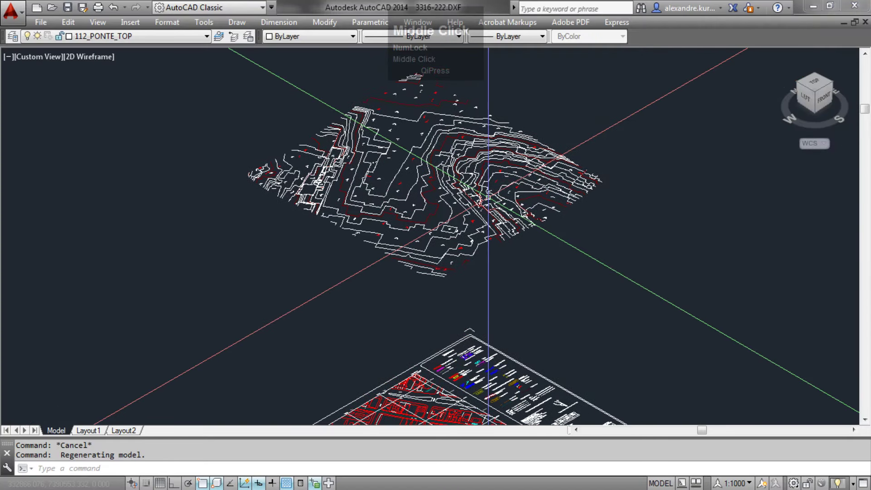
{"action": "middle_click_drag", "start_coordinate": [480, 249], "coordinate": [470, 155]}
{"action": "middle_click_drag", "start_coordinate": [408, 130], "coordinate": [401, 174]}
{"action": "scroll", "coordinate": [401, 174], "scroll_direction": "up", "scroll_amount": 3}
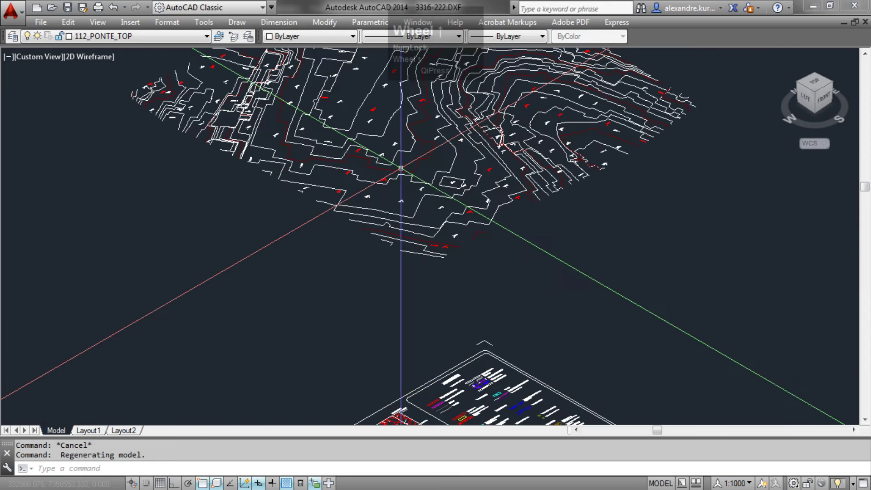
{"action": "scroll", "coordinate": [398, 161], "scroll_direction": "up", "scroll_amount": 1}
{"action": "scroll", "coordinate": [399, 158], "scroll_direction": "up", "scroll_amount": 3}
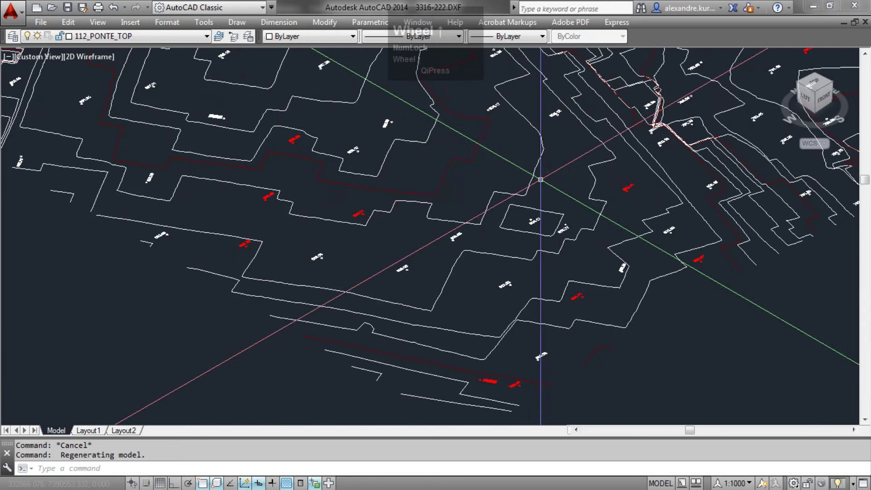
{"action": "middle_click_drag", "start_coordinate": [528, 184], "coordinate": [451, 179]}
{"action": "scroll", "coordinate": [418, 129], "scroll_direction": "up", "scroll_amount": 4}
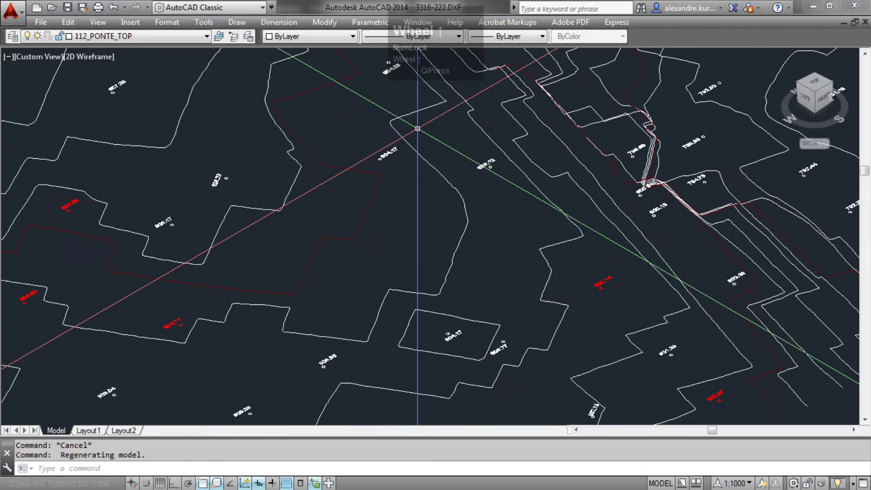
{"action": "scroll", "coordinate": [384, 177], "scroll_direction": "up", "scroll_amount": 3}
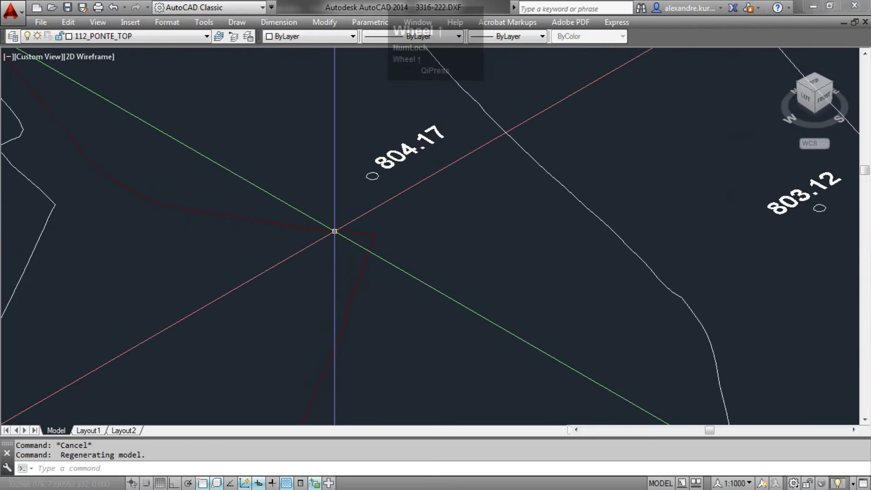
Check the Elevation property of the dark red 600_CURVA_MESTRA contour beside the 804.17 point and clear the selection.
{"action": "left_click", "coordinate": [334, 233]}
{"action": "scroll", "coordinate": [398, 156], "scroll_direction": "down", "scroll_amount": 4}
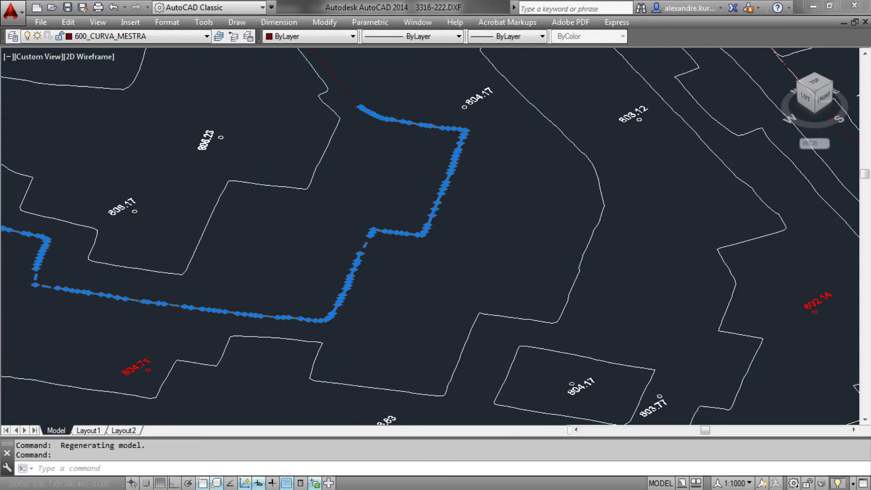
{"action": "key", "text": "m"}
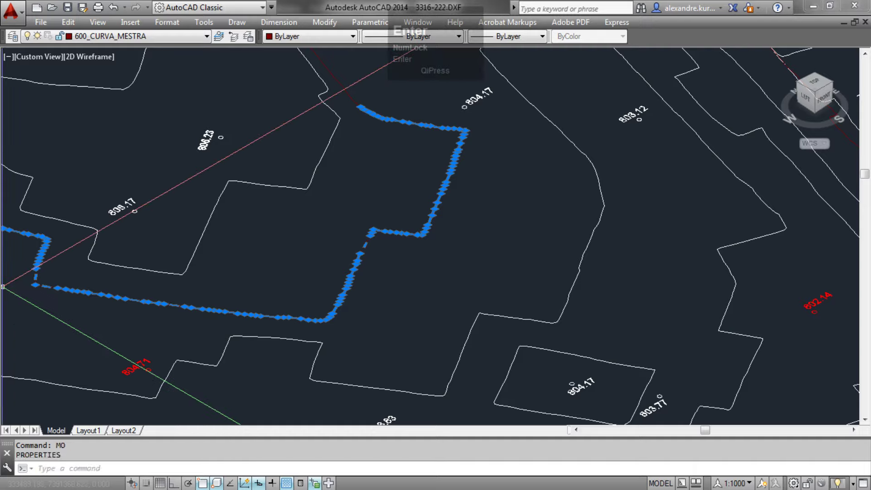
{"action": "left_click_drag", "start_coordinate": [0, 399], "coordinate": [143, 352]}
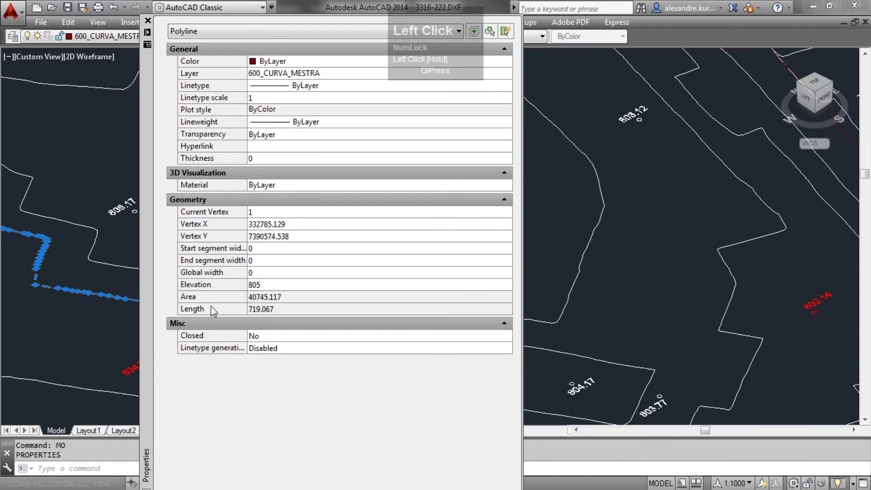
{"action": "left_click", "coordinate": [257, 287]}
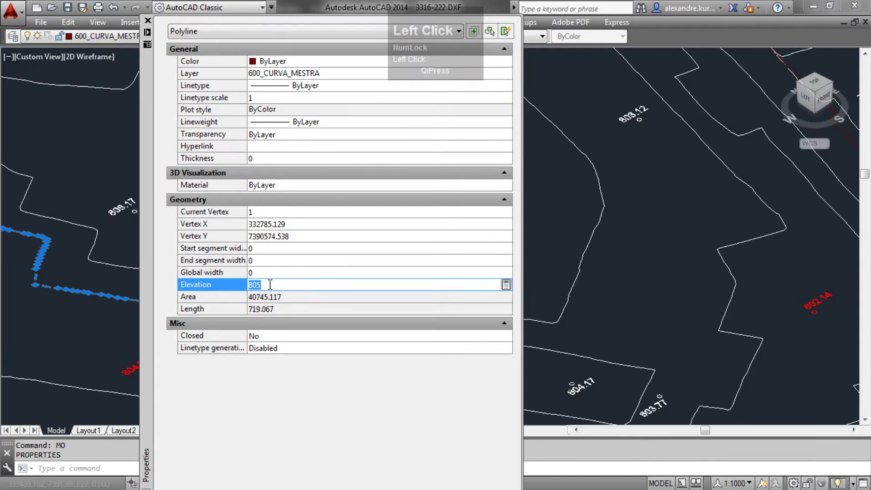
{"action": "left_click_drag", "start_coordinate": [149, 229], "coordinate": [0, 227]}
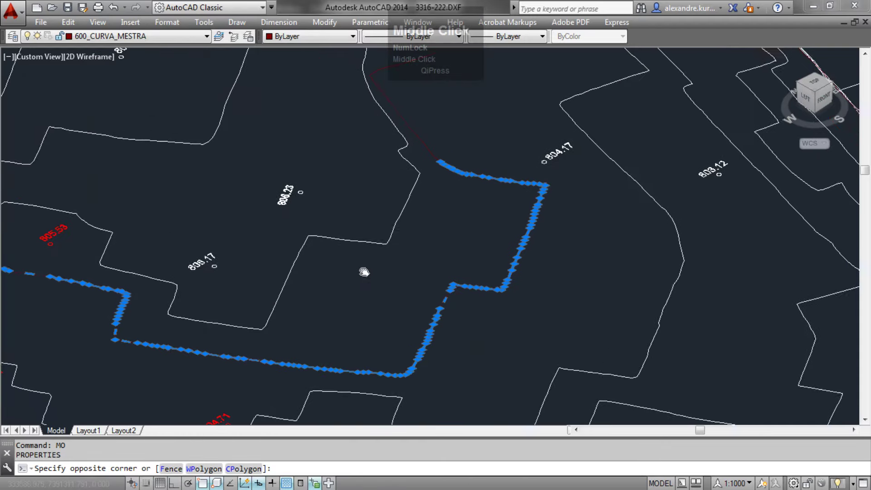
{"action": "key", "text": "Escape"}
{"action": "key", "text": "Escape"}
Select the same dark red master contour again to trace its course through the terrain and deselect it.
{"action": "scroll", "coordinate": [554, 164], "scroll_direction": "up", "scroll_amount": 7}
{"action": "scroll", "coordinate": [505, 179], "scroll_direction": "down", "scroll_amount": 6}
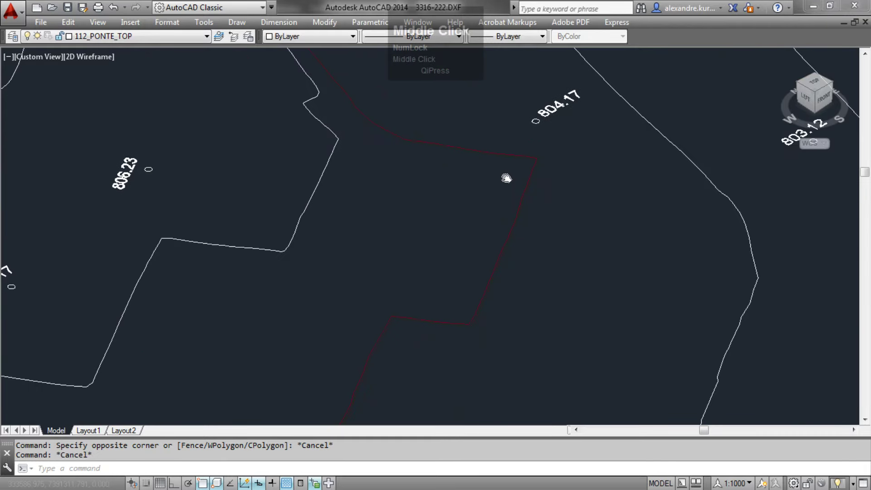
{"action": "left_click", "coordinate": [420, 270]}
{"action": "scroll", "coordinate": [420, 269], "scroll_direction": "down", "scroll_amount": 6}
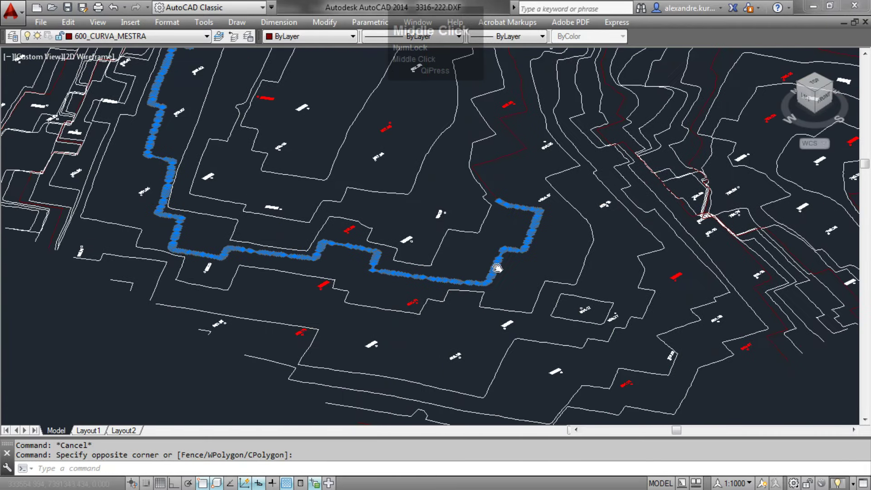
{"action": "scroll", "coordinate": [432, 327], "scroll_direction": "up", "scroll_amount": 3}
{"action": "key", "text": "Escape"}
Compare the elevated contour lines with the flat street and building base map below them.
{"action": "middle_click_drag", "start_coordinate": [499, 244], "coordinate": [384, 204]}
{"action": "scroll", "coordinate": [423, 279], "scroll_direction": "down", "scroll_amount": 6}
{"action": "middle_click_drag", "start_coordinate": [362, 239], "coordinate": [225, 236]}
{"action": "scroll", "coordinate": [248, 183], "scroll_direction": "down", "scroll_amount": 3}
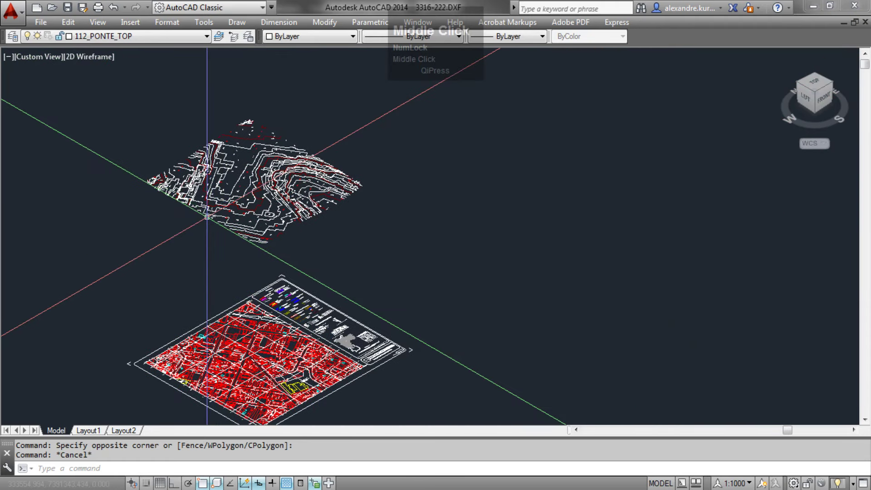
{"action": "scroll", "coordinate": [227, 200], "scroll_direction": "up", "scroll_amount": 6}
{"action": "scroll", "coordinate": [226, 199], "scroll_direction": "down", "scroll_amount": 5}
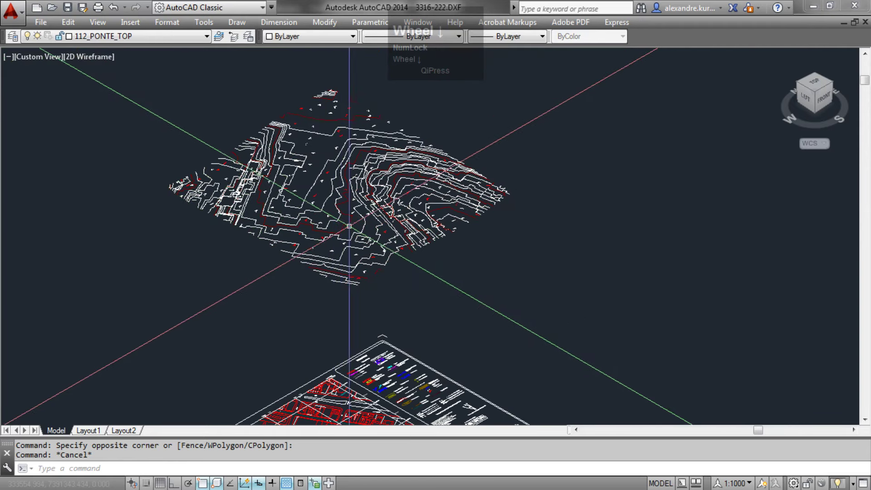
{"action": "middle_click_drag", "start_coordinate": [340, 184], "coordinate": [319, 54]}
{"action": "middle_click_drag", "start_coordinate": [313, 338], "coordinate": [361, 289]}
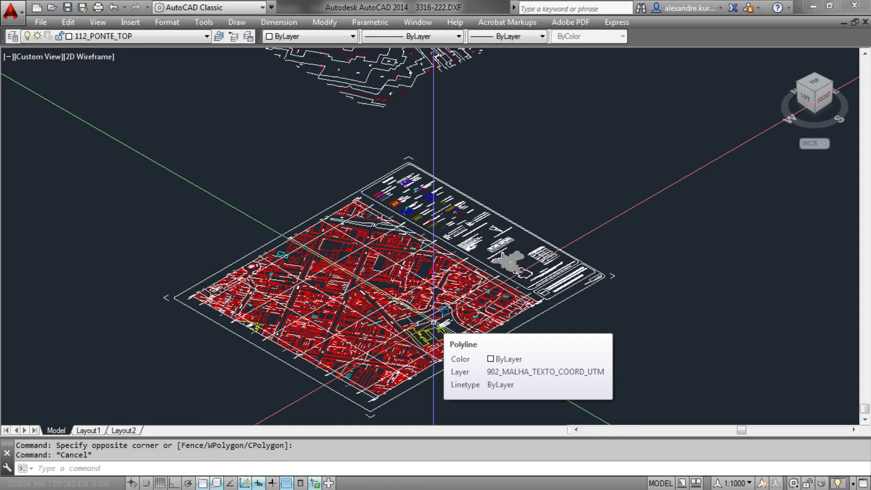
Return to the top view and inspect the highlighted sheet square on the legend's São Paulo location map.
{"action": "left_click", "coordinate": [817, 84]}
{"action": "scroll", "coordinate": [529, 268], "scroll_direction": "up", "scroll_amount": 2}
{"action": "scroll", "coordinate": [530, 268], "scroll_direction": "up", "scroll_amount": 2}
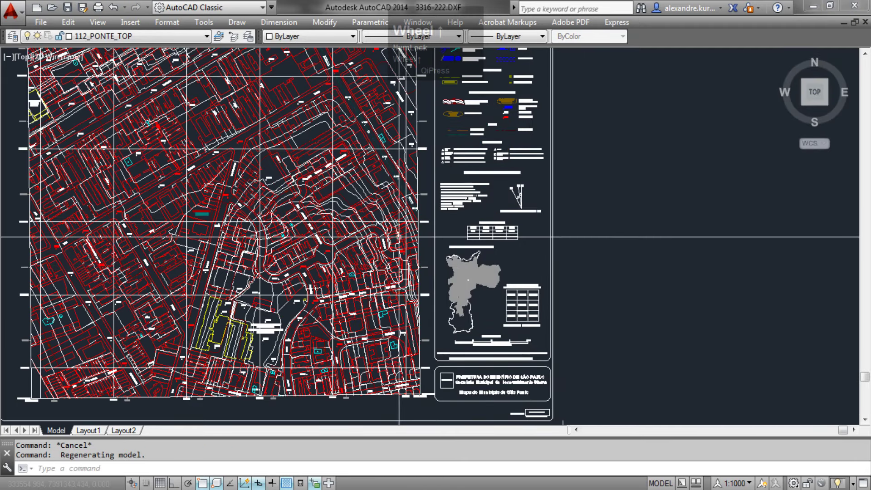
{"action": "scroll", "coordinate": [471, 295], "scroll_direction": "up", "scroll_amount": 2}
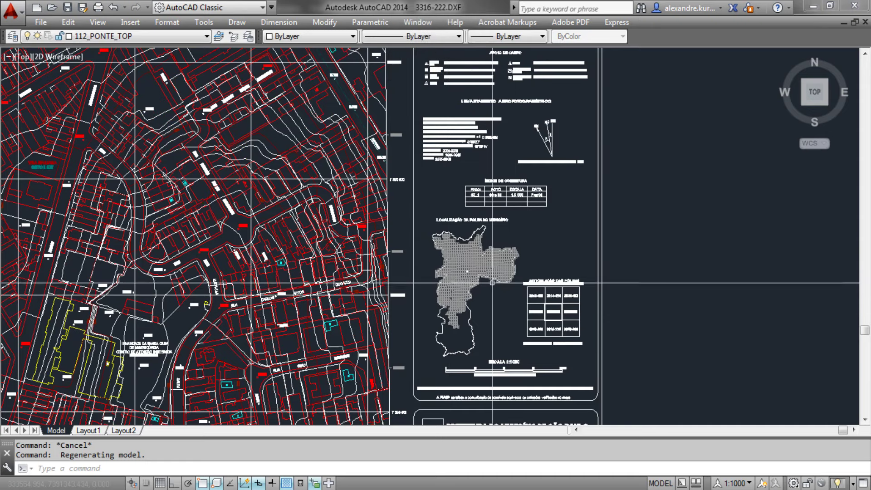
{"action": "scroll", "coordinate": [499, 287], "scroll_direction": "up", "scroll_amount": 6}
{"action": "middle_click_drag", "start_coordinate": [500, 350], "coordinate": [412, 194]}
{"action": "scroll", "coordinate": [413, 194], "scroll_direction": "up", "scroll_amount": 6}
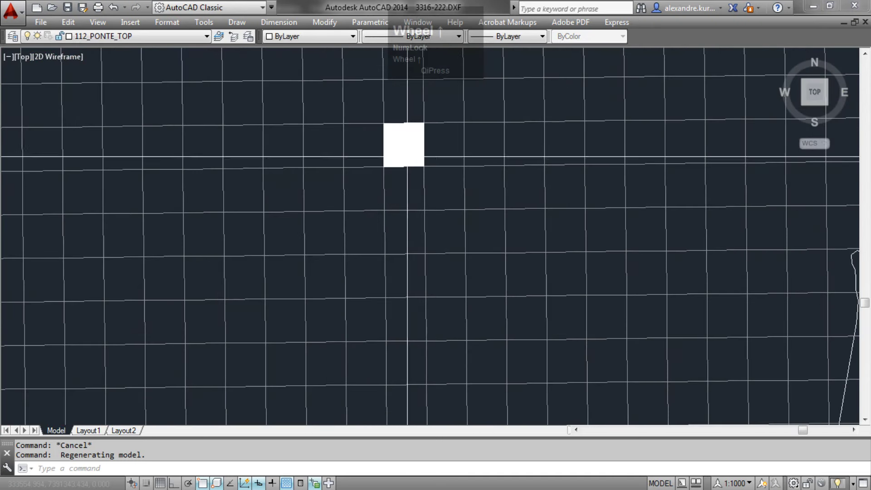
Examine the sheet grid on the São Paulo location map and the ARTICULAÇÃO DAS FOLHAS table around sheet 3316-222.
{"action": "scroll", "coordinate": [373, 153], "scroll_direction": "down", "scroll_amount": 4}
{"action": "middle_click_drag", "start_coordinate": [392, 156], "coordinate": [395, 210]}
{"action": "scroll", "coordinate": [395, 210], "scroll_direction": "down", "scroll_amount": 2}
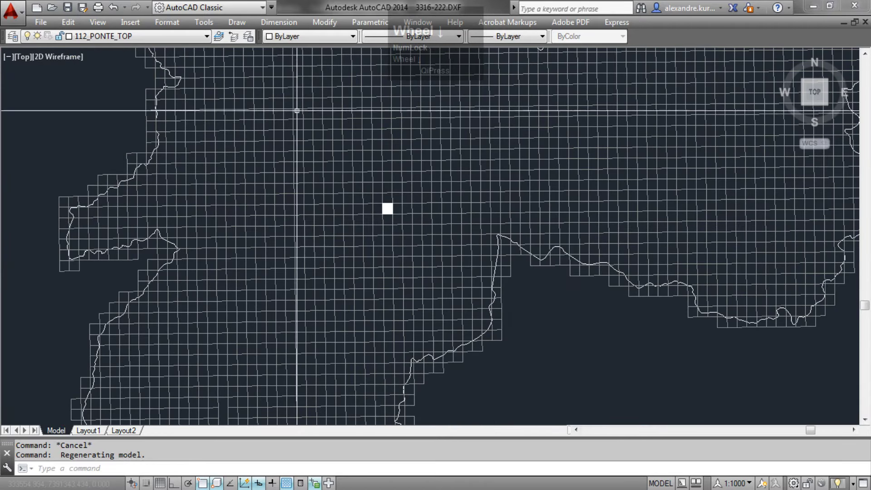
{"action": "middle_click_drag", "start_coordinate": [475, 364], "coordinate": [373, 220]}
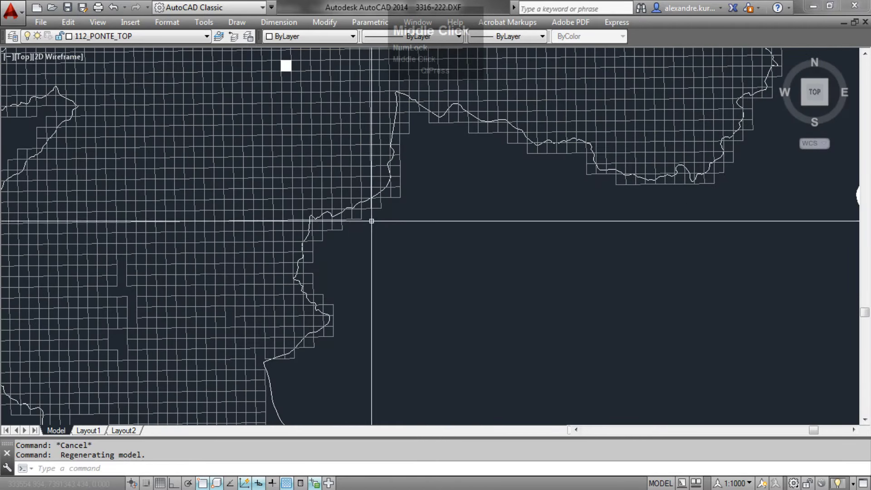
{"action": "scroll", "coordinate": [375, 275], "scroll_direction": "down", "scroll_amount": 2}
{"action": "middle_click_drag", "start_coordinate": [371, 313], "coordinate": [359, 258]}
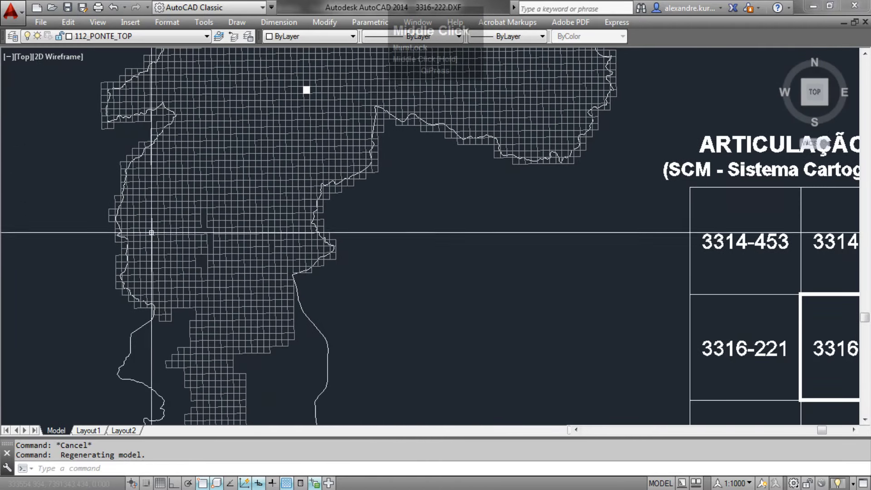
{"action": "scroll", "coordinate": [155, 237], "scroll_direction": "down", "scroll_amount": 2}
{"action": "middle_click_drag", "start_coordinate": [447, 272], "coordinate": [375, 262]}
{"action": "scroll", "coordinate": [536, 303], "scroll_direction": "up", "scroll_amount": 3}
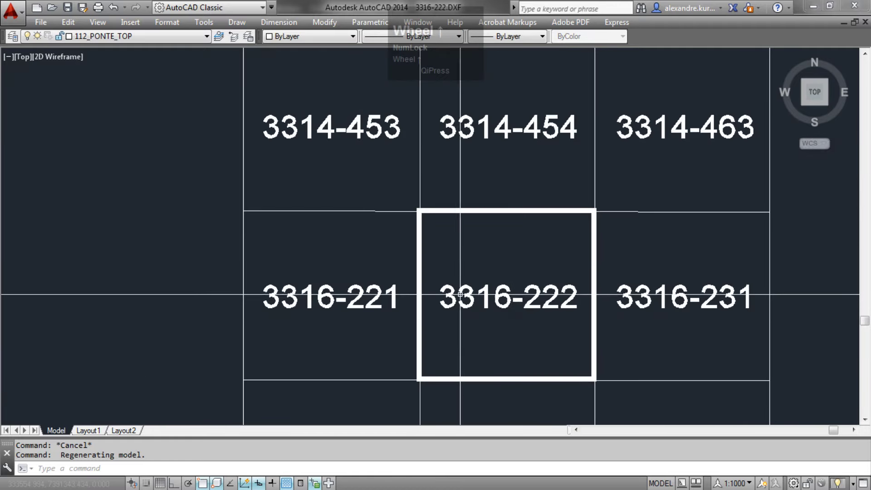
{"action": "scroll", "coordinate": [517, 323], "scroll_direction": "down", "scroll_amount": 6}
{"action": "middle_click_drag", "start_coordinate": [518, 324], "coordinate": [524, 261]}
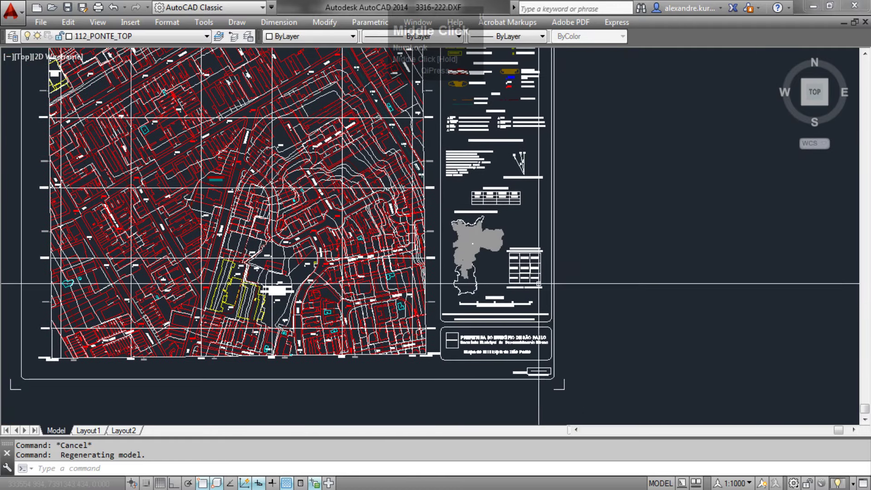
{"action": "scroll", "coordinate": [518, 265], "scroll_direction": "up", "scroll_amount": 5}
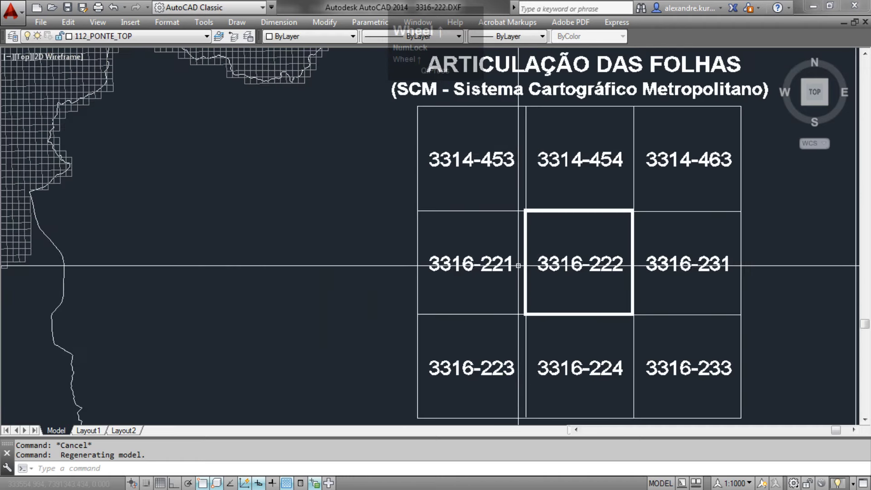
Select the sheet-number texts in the articulation table, clear the selection and compare the table with the municipal location map.
{"action": "left_click", "coordinate": [560, 283]}
{"action": "left_click", "coordinate": [559, 250]}
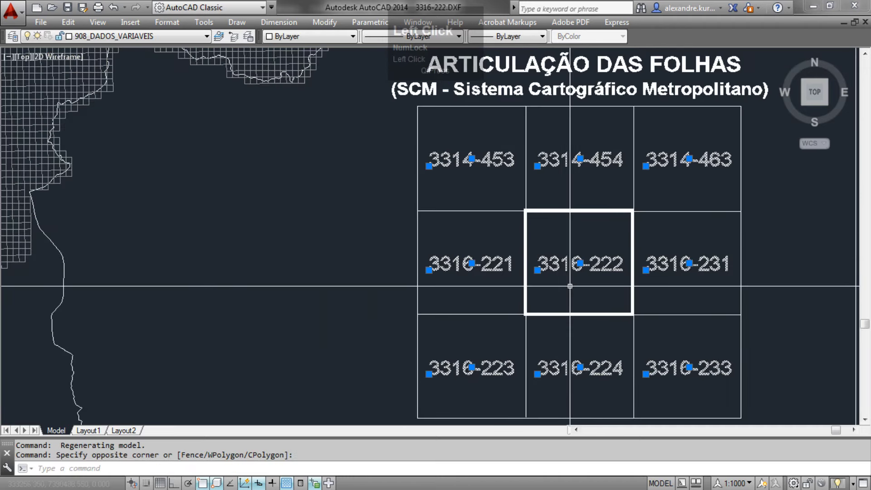
{"action": "key", "text": "Escape"}
{"action": "key", "text": "Escape"}
{"action": "scroll", "coordinate": [586, 269], "scroll_direction": "down", "scroll_amount": 5}
{"action": "middle_click_drag", "start_coordinate": [576, 247], "coordinate": [538, 247]}
{"action": "scroll", "coordinate": [538, 248], "scroll_direction": "up", "scroll_amount": 4}
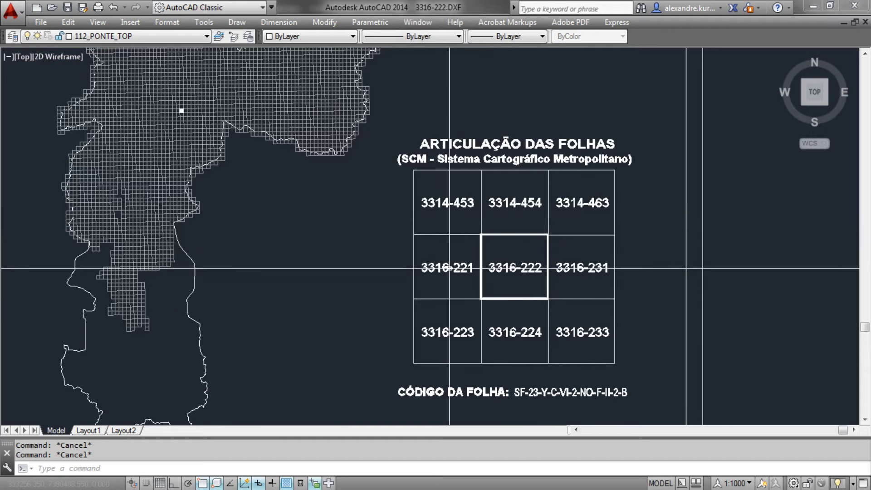
{"action": "scroll", "coordinate": [413, 263], "scroll_direction": "down", "scroll_amount": 4}
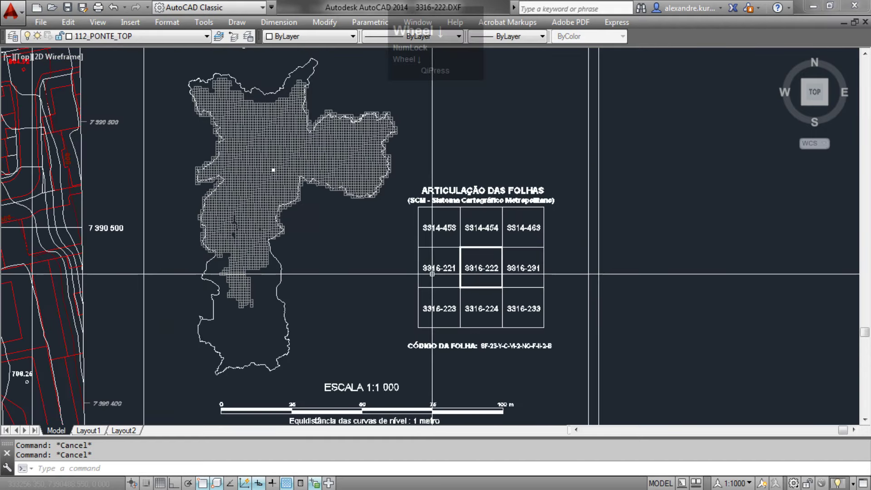
Read the LEVANTAMENTO AEROFOTOGRAMÉTRICO notes on projection and datum, and the north diagram with its magnetic declination.
{"action": "mouse_move", "coordinate": [405, 171]}
{"action": "middle_mouse_down"}
{"action": "mouse_move", "coordinate": [431, 272]}
{"action": "mouse_move", "coordinate": [430, 264]}
{"action": "middle_mouse_up"}
{"action": "middle_click_drag", "start_coordinate": [480, 155], "coordinate": [417, 176]}
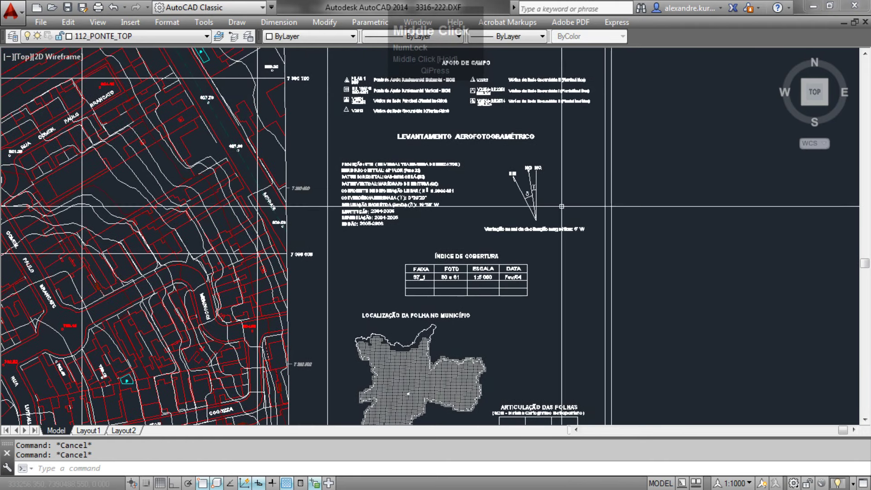
{"action": "scroll", "coordinate": [554, 177], "scroll_direction": "up", "scroll_amount": 3}
{"action": "scroll", "coordinate": [554, 177], "scroll_direction": "down", "scroll_amount": 3}
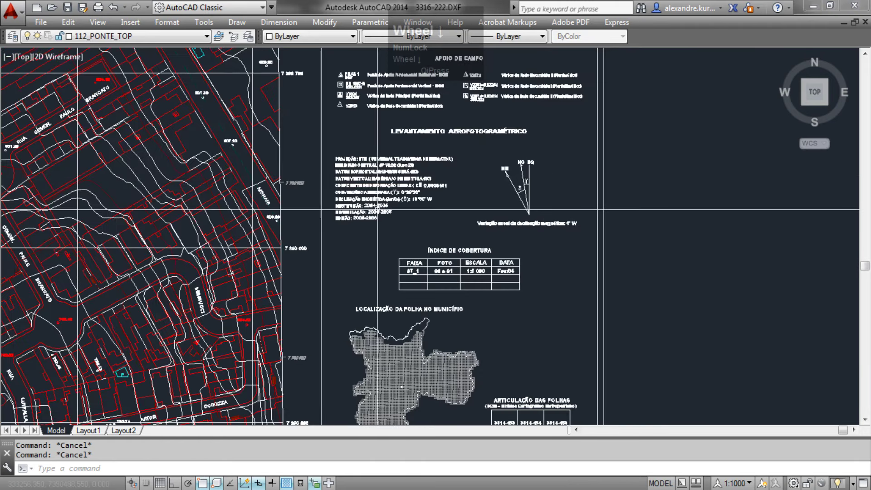
{"action": "scroll", "coordinate": [464, 246], "scroll_direction": "up", "scroll_amount": 3}
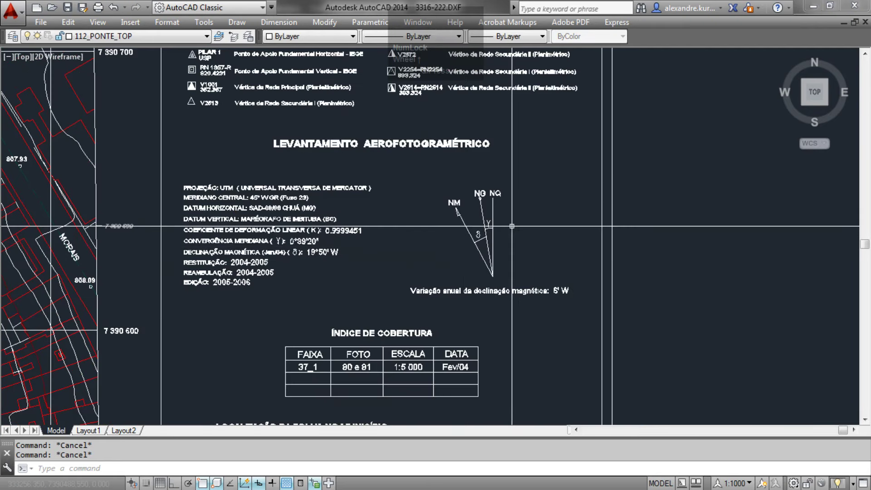
{"action": "scroll", "coordinate": [503, 205], "scroll_direction": "up", "scroll_amount": 4}
{"action": "scroll", "coordinate": [480, 172], "scroll_direction": "down", "scroll_amount": 2}
{"action": "middle_click_drag", "start_coordinate": [497, 206], "coordinate": [472, 189]}
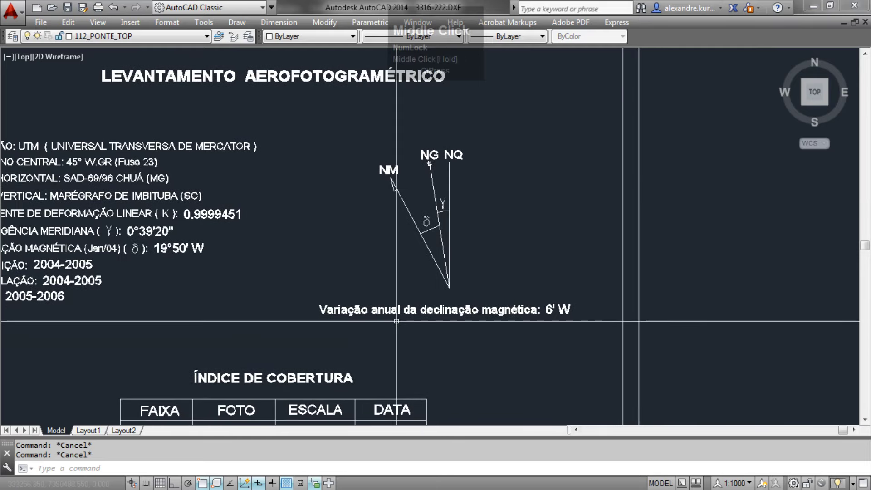
{"action": "scroll", "coordinate": [545, 319], "scroll_direction": "down", "scroll_amount": 2}
{"action": "middle_click_drag", "start_coordinate": [439, 202], "coordinate": [437, 241]}
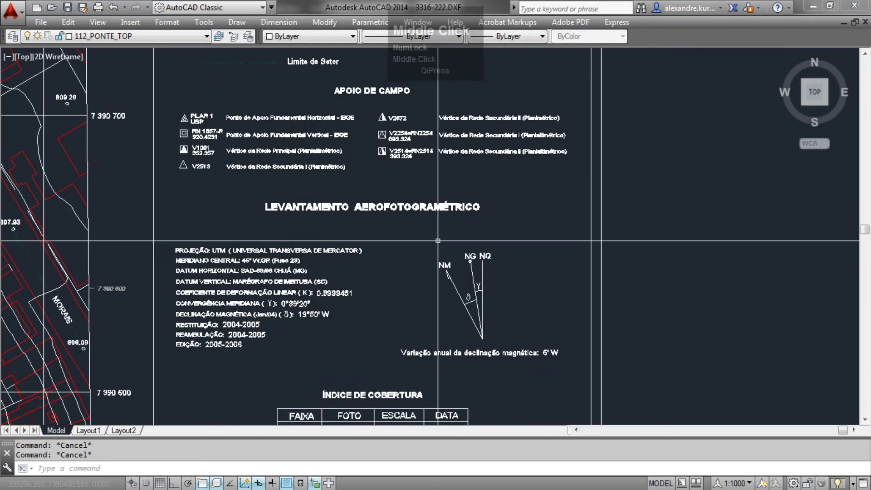
Review the CONVENÇÕES legend, including the road system, building and hydrography symbols.
{"action": "scroll", "coordinate": [437, 241], "scroll_direction": "down", "scroll_amount": 2}
{"action": "middle_click_drag", "start_coordinate": [350, 235], "coordinate": [360, 210]}
{"action": "middle_click_drag", "start_coordinate": [261, 197], "coordinate": [264, 246]}
{"action": "middle_click_drag", "start_coordinate": [276, 160], "coordinate": [278, 250]}
{"action": "middle_click_drag", "start_coordinate": [312, 126], "coordinate": [290, 235]}
{"action": "mouse_move", "coordinate": [282, 72]}
{"action": "middle_mouse_down"}
{"action": "mouse_move", "coordinate": [268, 163]}
{"action": "mouse_move", "coordinate": [282, 194]}
{"action": "middle_mouse_up"}
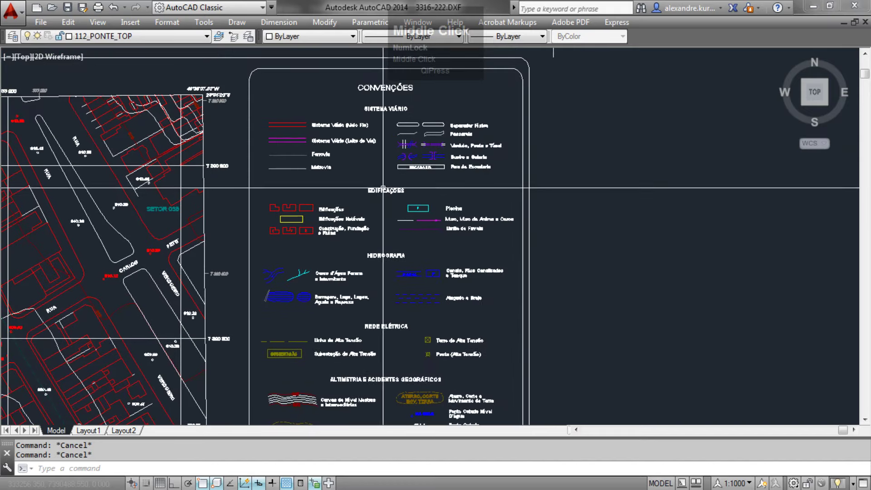
{"action": "scroll", "coordinate": [317, 201], "scroll_direction": "up", "scroll_amount": 2}
{"action": "middle_click_drag", "start_coordinate": [438, 190], "coordinate": [350, 223]}
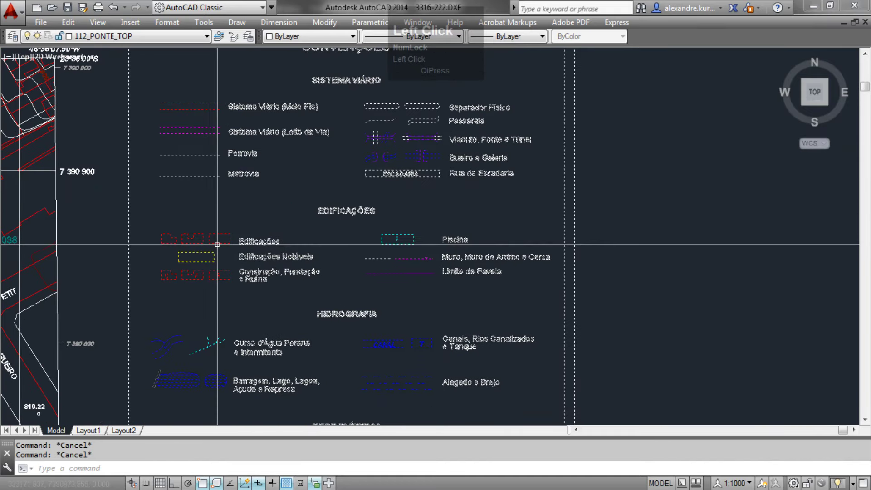
Select the legend block on layer 900_LEGENDA_DADOS_FIXOS to check its extent, clear the selection and view the whole sheet.
{"action": "left_click", "coordinate": [207, 252]}
{"action": "scroll", "coordinate": [304, 169], "scroll_direction": "down", "scroll_amount": 3}
{"action": "scroll", "coordinate": [304, 169], "scroll_direction": "down", "scroll_amount": 4}
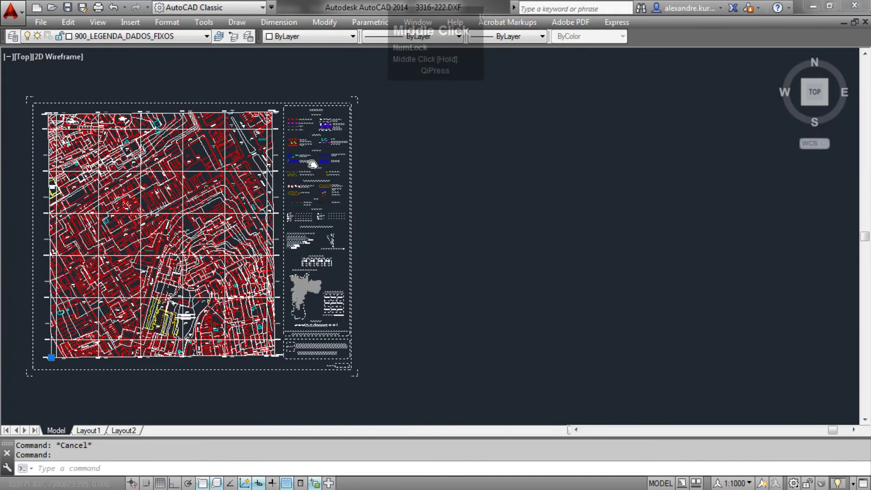
{"action": "key", "text": "Escape"}
{"action": "left_click", "coordinate": [349, 135]}
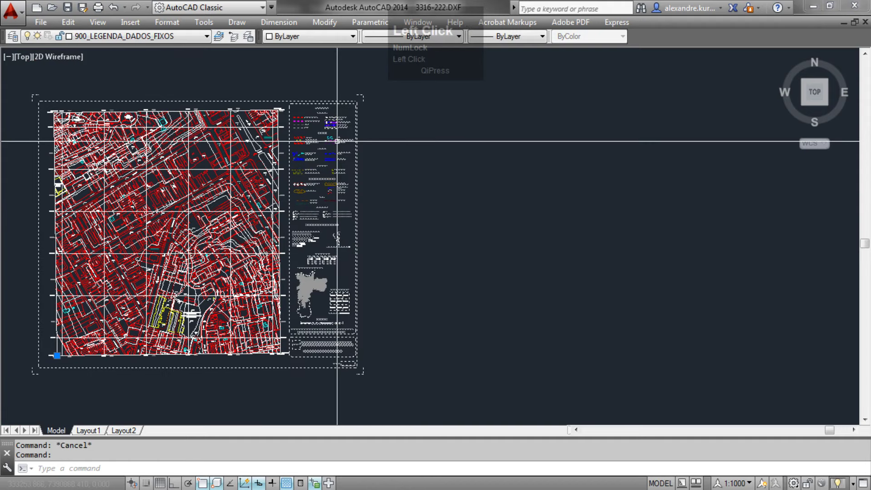
{"action": "scroll", "coordinate": [290, 134], "scroll_direction": "up", "scroll_amount": 4}
{"action": "middle_click_drag", "start_coordinate": [313, 136], "coordinate": [290, 134]}
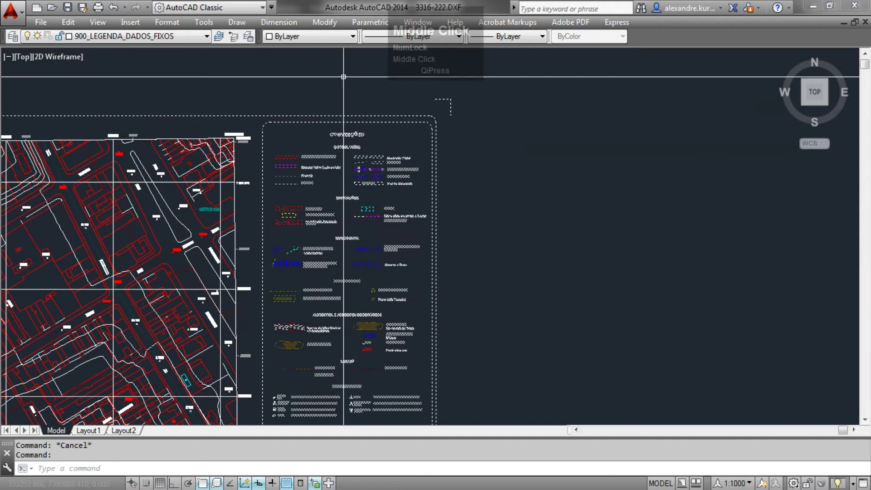
{"action": "scroll", "coordinate": [436, 190], "scroll_direction": "down", "scroll_amount": 4}
{"action": "middle_click_drag", "start_coordinate": [437, 190], "coordinate": [441, 147]}
{"action": "key", "text": "Escape"}
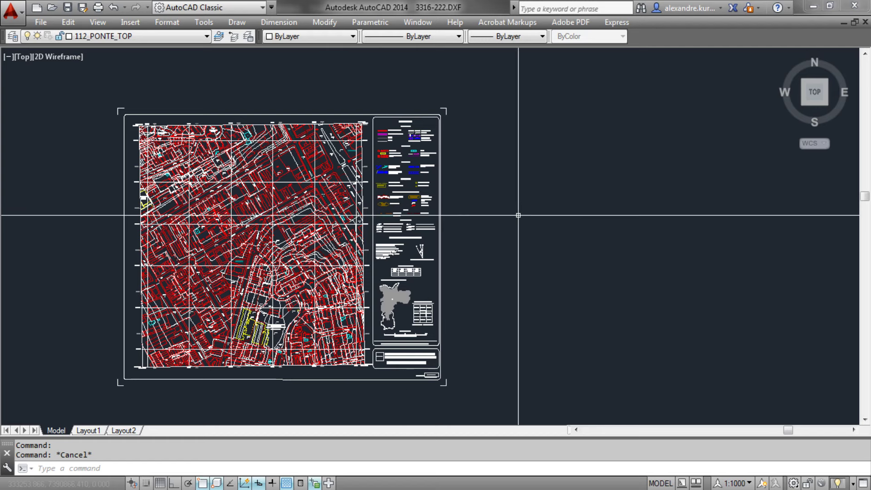
{"action": "middle_click_drag", "start_coordinate": [421, 139], "coordinate": [435, 109]}
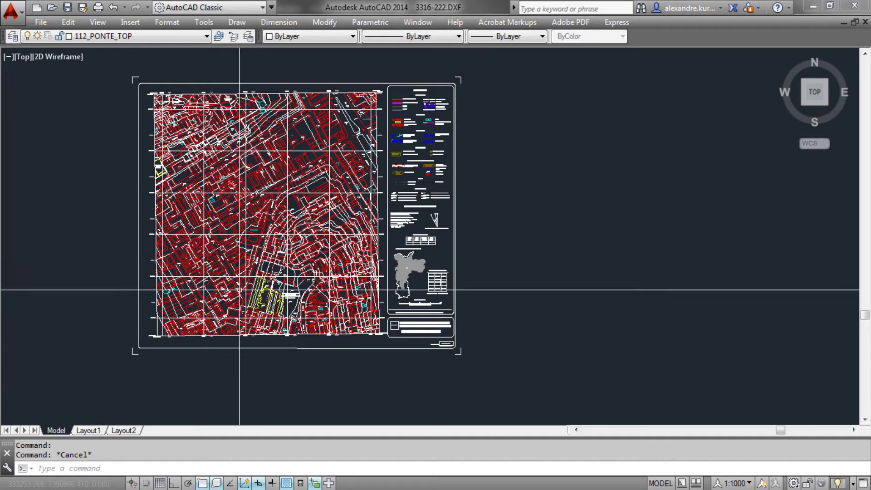
{"action": "middle_click_drag", "start_coordinate": [239, 268], "coordinate": [240, 274]}
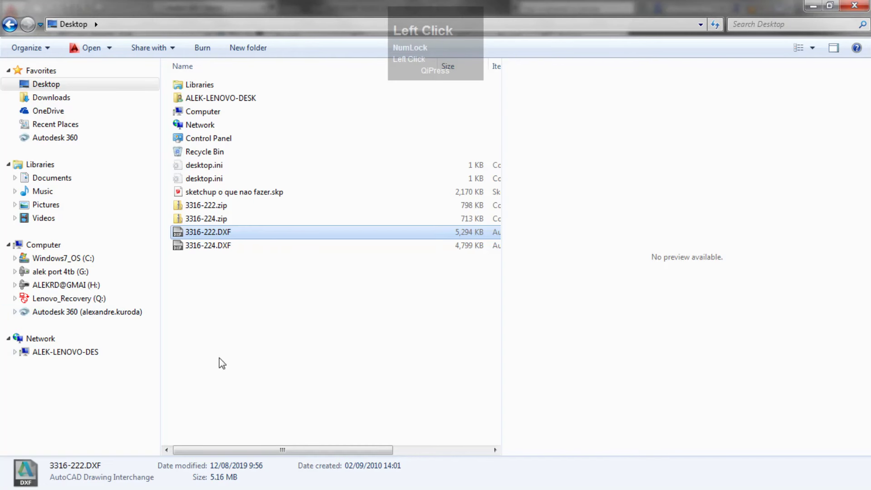
Open 3316-224.DXF from the Desktop folder, ignoring the missing SHX files and dismissing the proxy object notice.
{"action": "left_click", "coordinate": [284, 290]}
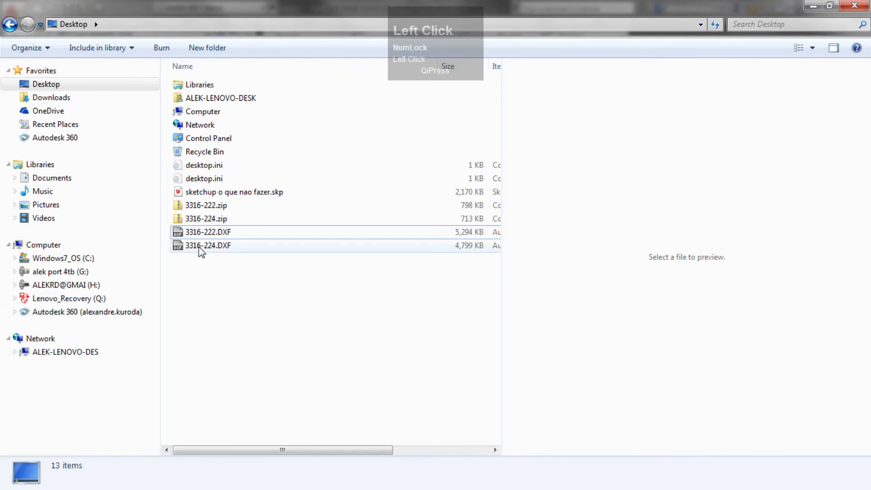
{"action": "left_click", "coordinate": [196, 247]}
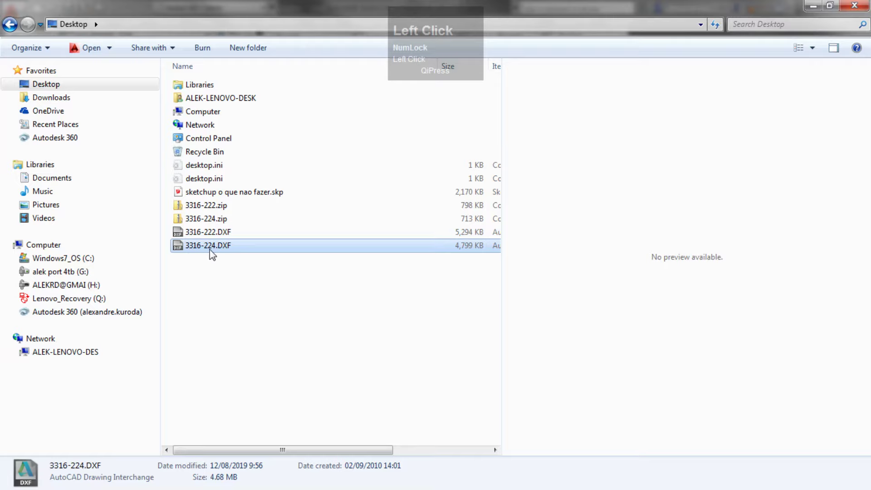
{"action": "double_click", "coordinate": [221, 247]}
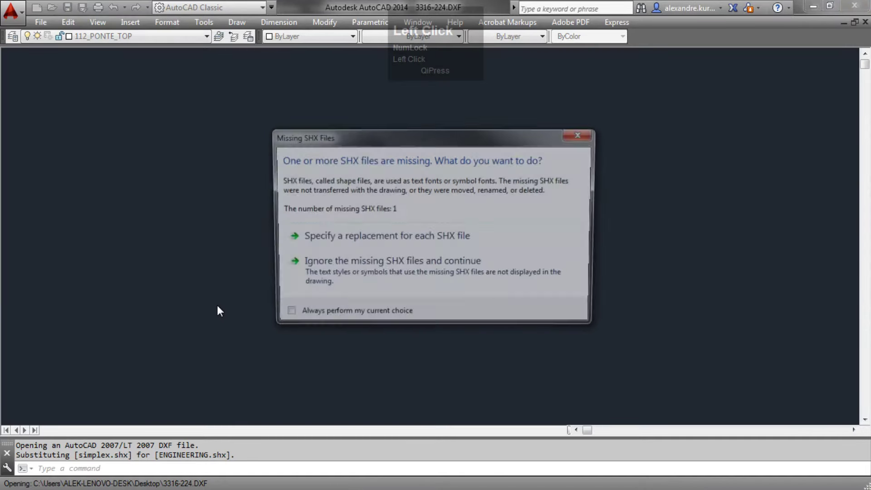
{"action": "left_click", "coordinate": [430, 273]}
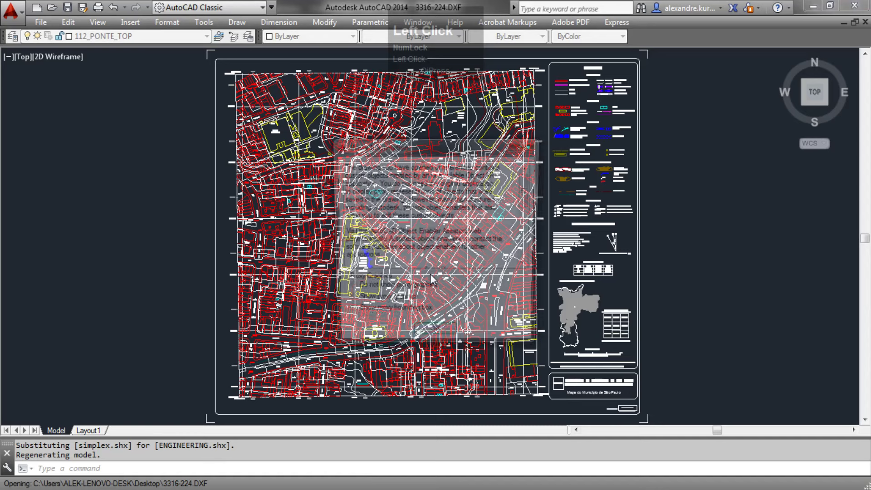
{"action": "left_click", "coordinate": [436, 338]}
{"action": "mouse_move", "coordinate": [482, 281]}
{"action": "middle_mouse_down"}
{"action": "mouse_move", "coordinate": [428, 304]}
{"action": "mouse_move", "coordinate": [451, 292]}
{"action": "middle_mouse_up"}
{"action": "mouse_move", "coordinate": [445, 57]}
{"action": "left_mouse_down"}
{"action": "mouse_move", "coordinate": [344, 64]}
{"action": "mouse_move", "coordinate": [110, 126]}
{"action": "mouse_move", "coordinate": [95, 141]}
{"action": "left_mouse_up"}
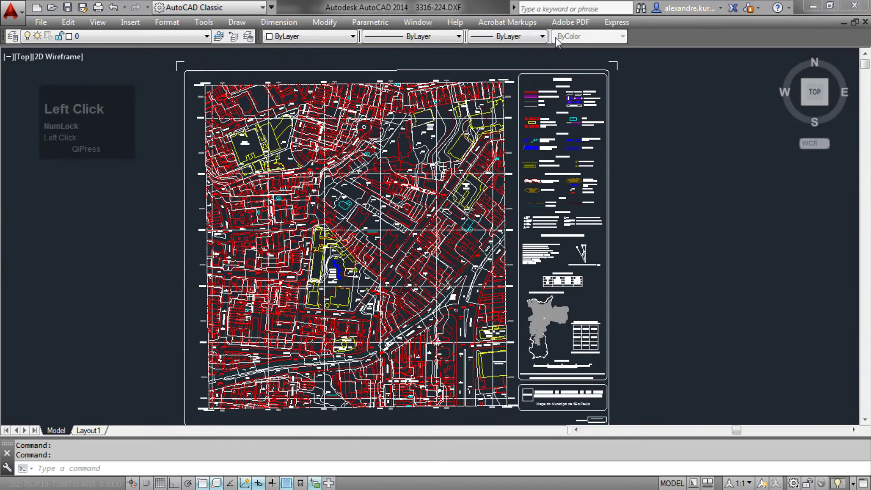
Check the list of open drawings and keep 3316-224.DXF active.
{"action": "left_click", "coordinate": [425, 25]}
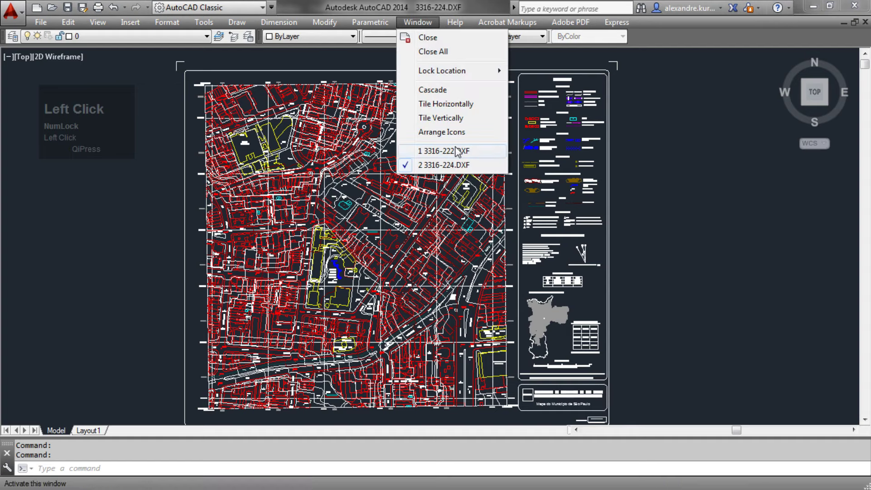
{"action": "left_click", "coordinate": [518, 175]}
{"action": "key", "text": "Escape"}
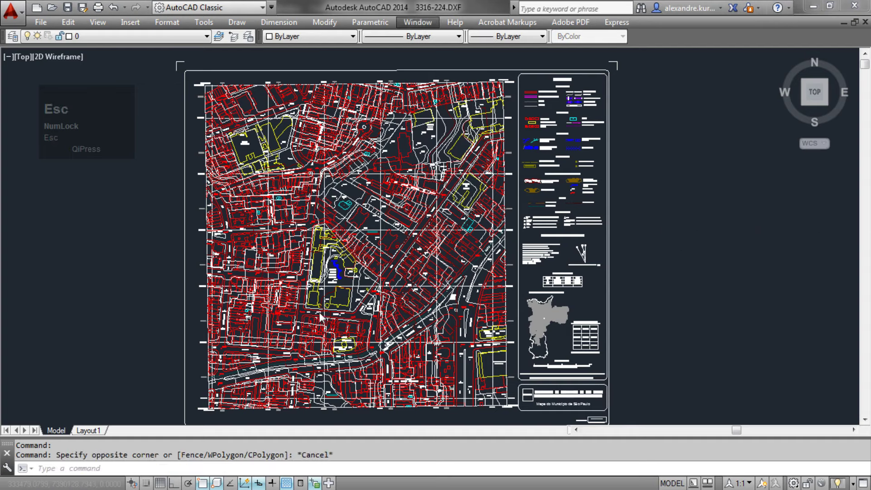
Examine the southern part of sheet 3316-224, from the Centro Médico Israelita area down to the lower edge coordinates.
{"action": "middle_click_drag", "start_coordinate": [315, 297], "coordinate": [328, 226]}
{"action": "scroll", "coordinate": [328, 226], "scroll_direction": "up", "scroll_amount": 2}
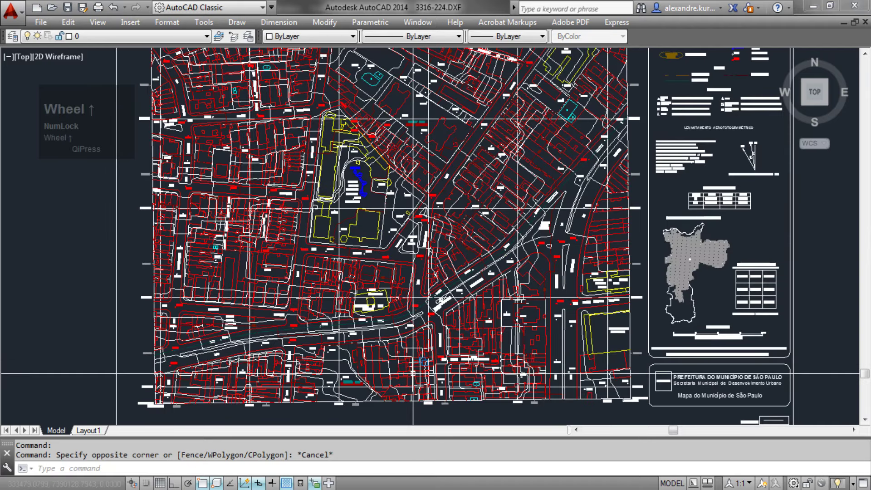
{"action": "middle_click_drag", "start_coordinate": [405, 399], "coordinate": [446, 304]}
{"action": "middle_click_drag", "start_coordinate": [290, 118], "coordinate": [209, 158]}
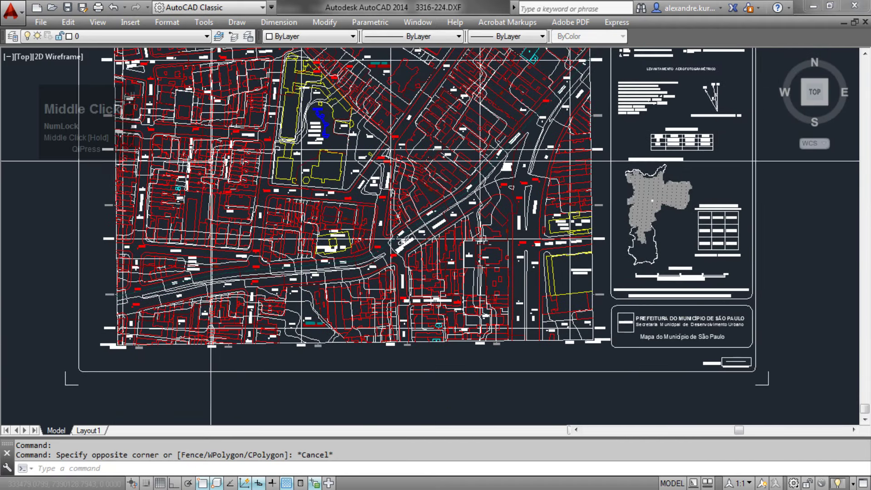
{"action": "scroll", "coordinate": [331, 149], "scroll_direction": "up", "scroll_amount": 4}
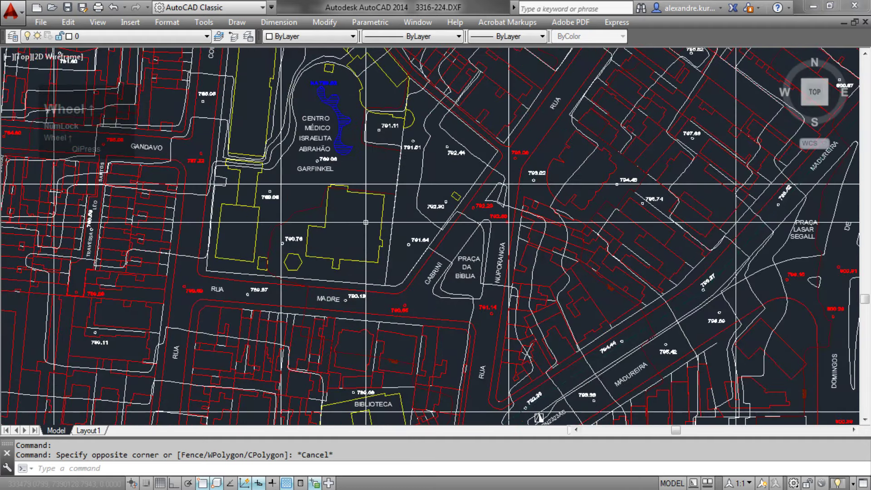
{"action": "middle_click", "coordinate": [366, 223]}
{"action": "middle_click", "coordinate": [365, 222]}
{"action": "scroll", "coordinate": [494, 215], "scroll_direction": "up", "scroll_amount": 6}
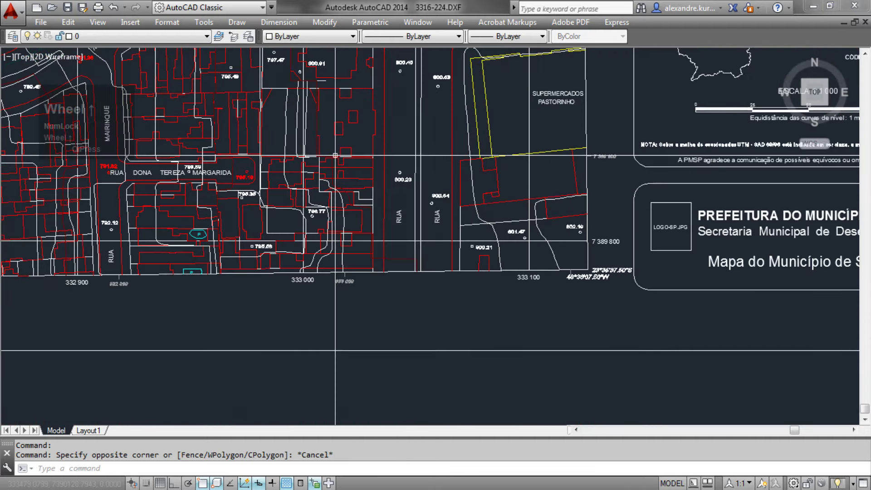
{"action": "middle_click_drag", "start_coordinate": [336, 155], "coordinate": [336, 233]}
Follow the streets and contours of sheet 3316-224 north to its upper edge coordinates near the E.S.P.M. Faculdade.
{"action": "scroll", "coordinate": [338, 234], "scroll_direction": "down", "scroll_amount": 2}
{"action": "middle_click_drag", "start_coordinate": [281, 164], "coordinate": [343, 333]}
{"action": "middle_click_drag", "start_coordinate": [290, 247], "coordinate": [330, 338]}
{"action": "middle_click_drag", "start_coordinate": [302, 230], "coordinate": [300, 360]}
{"action": "middle_click_drag", "start_coordinate": [247, 150], "coordinate": [279, 292]}
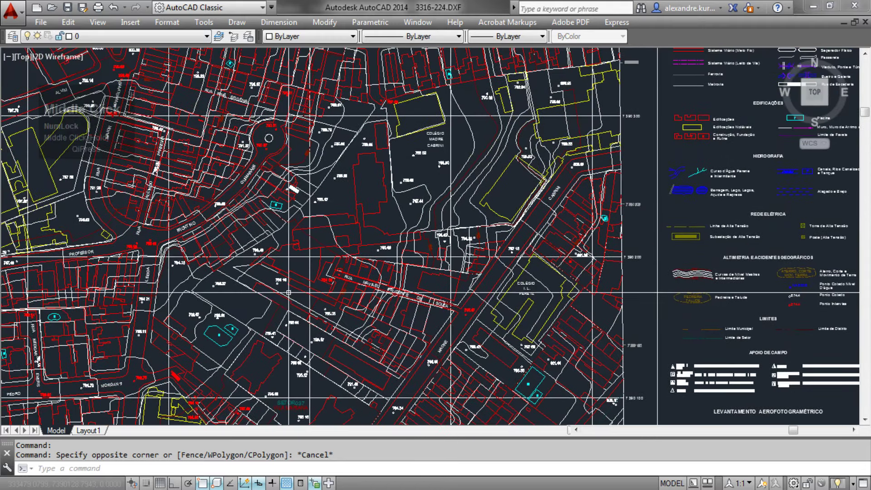
{"action": "mouse_move", "coordinate": [184, 169]}
{"action": "middle_mouse_down"}
{"action": "mouse_move", "coordinate": [196, 233]}
{"action": "mouse_move", "coordinate": [217, 234]}
{"action": "middle_mouse_up"}
{"action": "scroll", "coordinate": [285, 201], "scroll_direction": "up", "scroll_amount": 5}
{"action": "scroll", "coordinate": [284, 201], "scroll_direction": "down", "scroll_amount": 2}
{"action": "middle_click_drag", "start_coordinate": [285, 200], "coordinate": [334, 217]}
{"action": "middle_click_drag", "start_coordinate": [345, 146], "coordinate": [351, 180]}
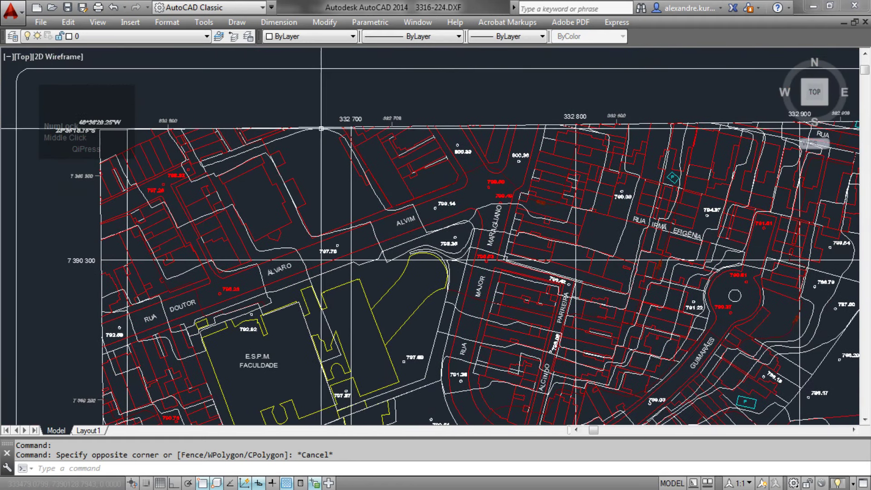
Check the upper-edge coordinates of sheet 3316-224 around eastings 332 700 and 332 800, and switch to 3316-222.DXF.
{"action": "scroll", "coordinate": [331, 97], "scroll_direction": "down", "scroll_amount": 10}
{"action": "scroll", "coordinate": [336, 89], "scroll_direction": "up", "scroll_amount": 12}
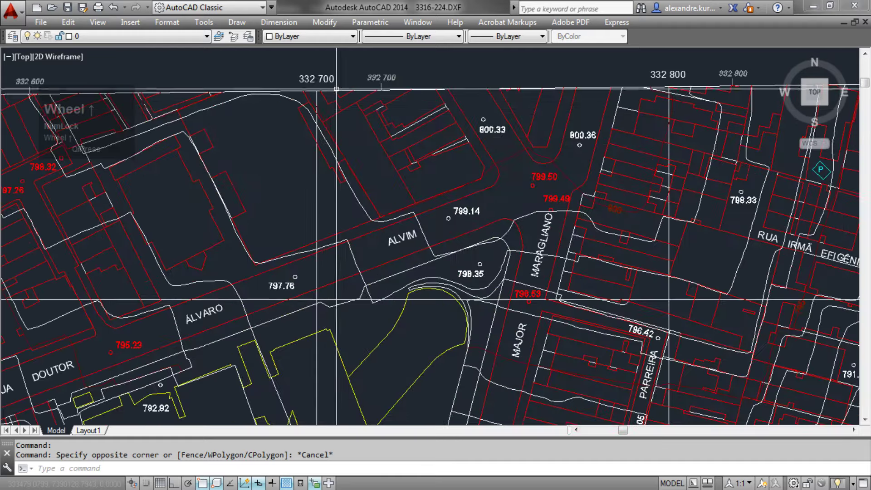
{"action": "scroll", "coordinate": [312, 121], "scroll_direction": "down", "scroll_amount": 4}
{"action": "mouse_move", "coordinate": [312, 121]}
{"action": "middle_mouse_down"}
{"action": "mouse_move", "coordinate": [334, 208]}
{"action": "mouse_move", "coordinate": [314, 206]}
{"action": "middle_mouse_up"}
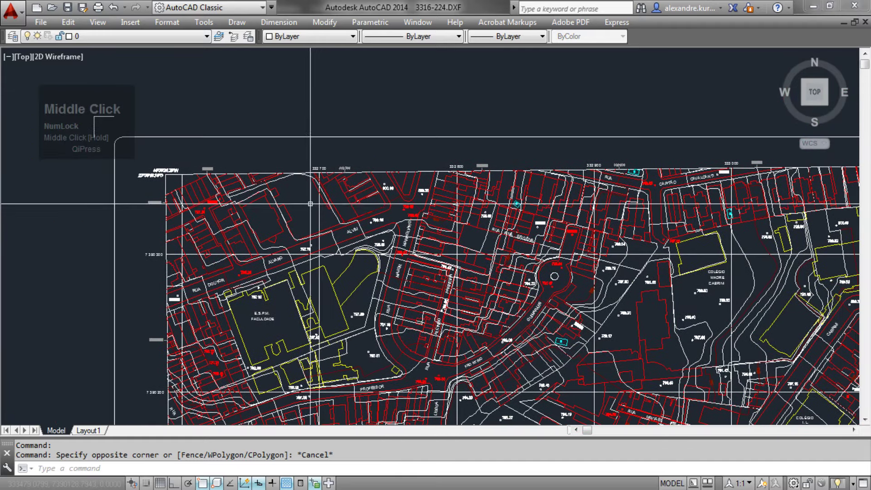
{"action": "left_click", "coordinate": [412, 24]}
{"action": "left_click", "coordinate": [437, 155]}
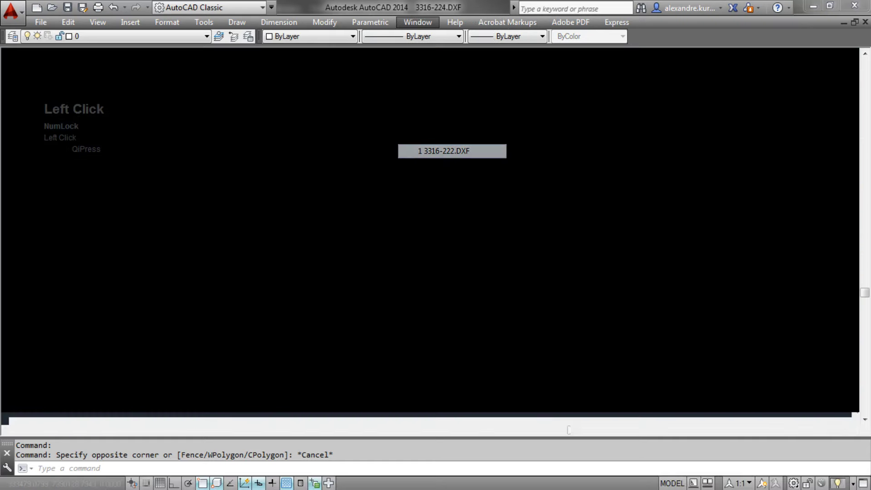
Examine the lower edge of sheet 3316-222, from the Irmandade da Santa Casa area west to the southwest corner coordinates.
{"action": "middle_click_drag", "start_coordinate": [343, 175], "coordinate": [417, 191]}
{"action": "scroll", "coordinate": [306, 288], "scroll_direction": "up", "scroll_amount": 2}
{"action": "scroll", "coordinate": [311, 293], "scroll_direction": "up", "scroll_amount": 4}
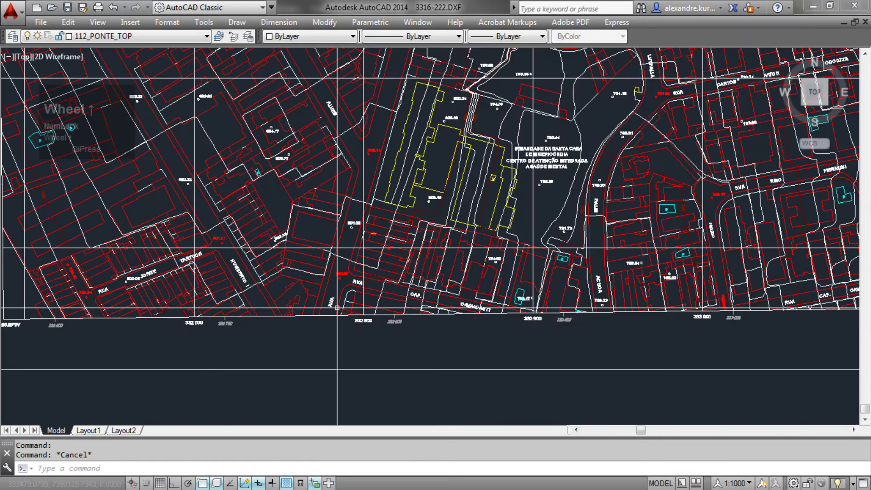
{"action": "middle_click_drag", "start_coordinate": [553, 324], "coordinate": [485, 323]}
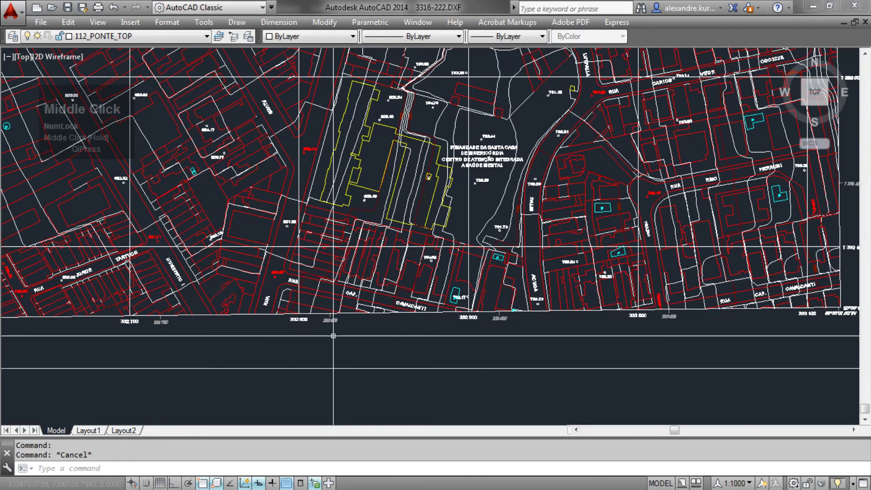
{"action": "scroll", "coordinate": [159, 281], "scroll_direction": "up", "scroll_amount": 4}
{"action": "middle_click_drag", "start_coordinate": [211, 287], "coordinate": [380, 210]}
{"action": "scroll", "coordinate": [380, 210], "scroll_direction": "down", "scroll_amount": 2}
{"action": "middle_click_drag", "start_coordinate": [319, 215], "coordinate": [381, 218]}
{"action": "middle_click_drag", "start_coordinate": [419, 165], "coordinate": [423, 214]}
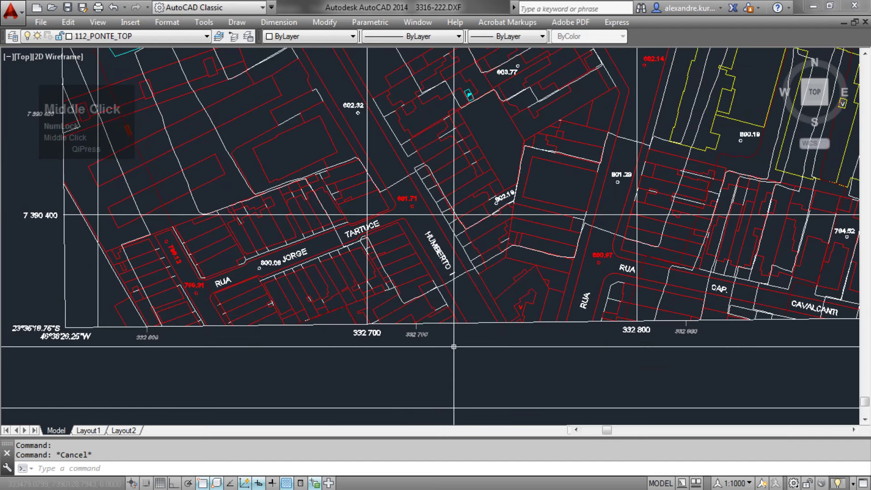
{"action": "middle_click_drag", "start_coordinate": [498, 315], "coordinate": [491, 242]}
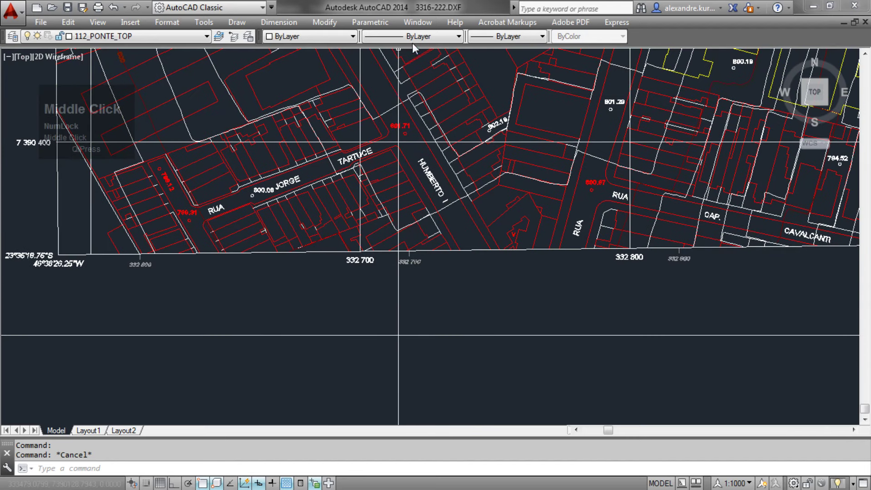
Make 3316-224.DXF the active drawing and show the entire sheet.
{"action": "left_click", "coordinate": [418, 23]}
{"action": "left_click", "coordinate": [413, 300]}
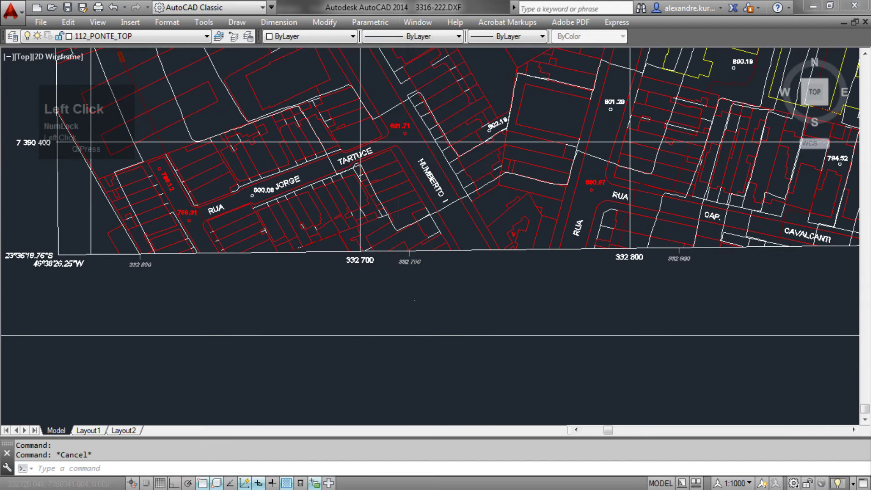
{"action": "key", "text": "Escape"}
{"action": "left_click", "coordinate": [418, 22]}
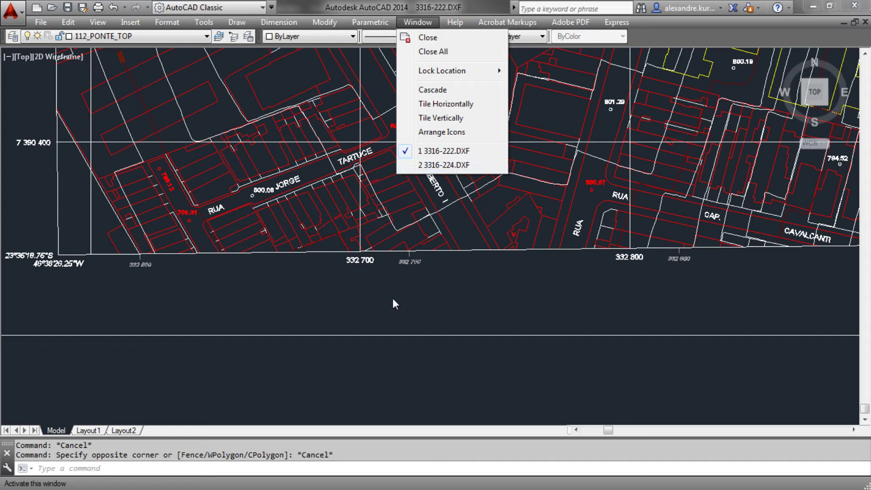
{"action": "left_click", "coordinate": [451, 165]}
{"action": "scroll", "coordinate": [466, 194], "scroll_direction": "down", "scroll_amount": 5}
{"action": "mouse_move", "coordinate": [466, 194]}
{"action": "middle_mouse_down"}
{"action": "mouse_move", "coordinate": [366, 184]}
{"action": "mouse_move", "coordinate": [364, 234]}
{"action": "middle_mouse_up"}
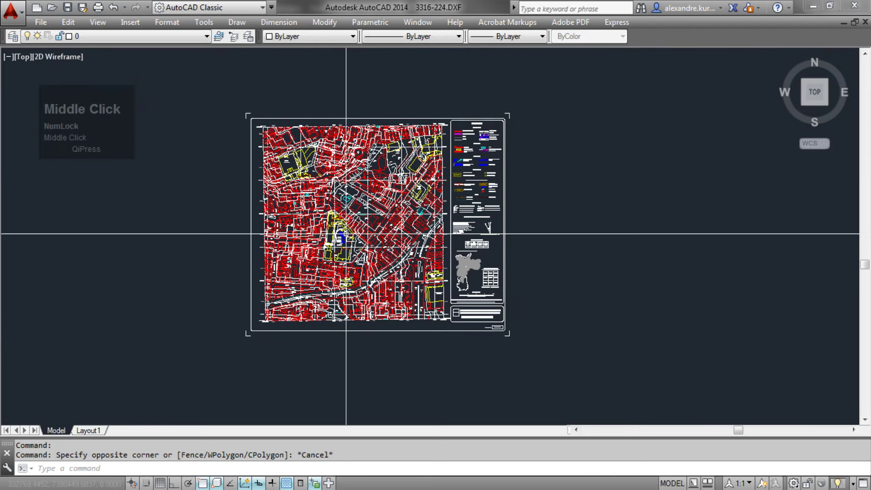
Select the entire sheet with a crossing window drawn from its lower-right outside corner, and clear the selection.
{"action": "left_click", "coordinate": [575, 376]}
{"action": "left_click", "coordinate": [190, 89]}
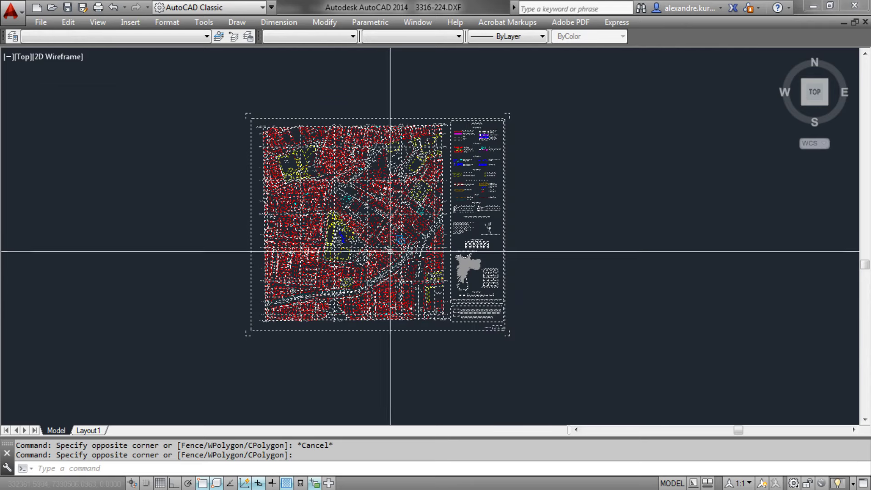
{"action": "key", "text": "Escape"}
{"action": "mouse_move", "coordinate": [517, 361]}
{"action": "middle_mouse_down"}
{"action": "mouse_move", "coordinate": [516, 340]}
{"action": "mouse_move", "coordinate": [516, 351]}
{"action": "middle_mouse_up"}
{"action": "left_click", "coordinate": [534, 361]}
{"action": "key", "text": "Escape"}
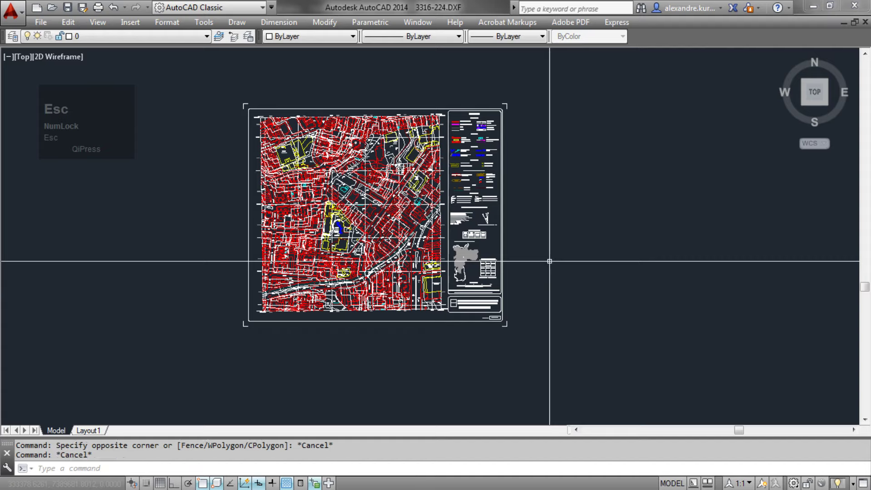
Select the eastern part of sheet 3316-224 with a crossing window, inspect which streets and lots are included, and clear the selection.
{"action": "left_click", "coordinate": [547, 357]}
{"action": "left_click", "coordinate": [563, 371]}
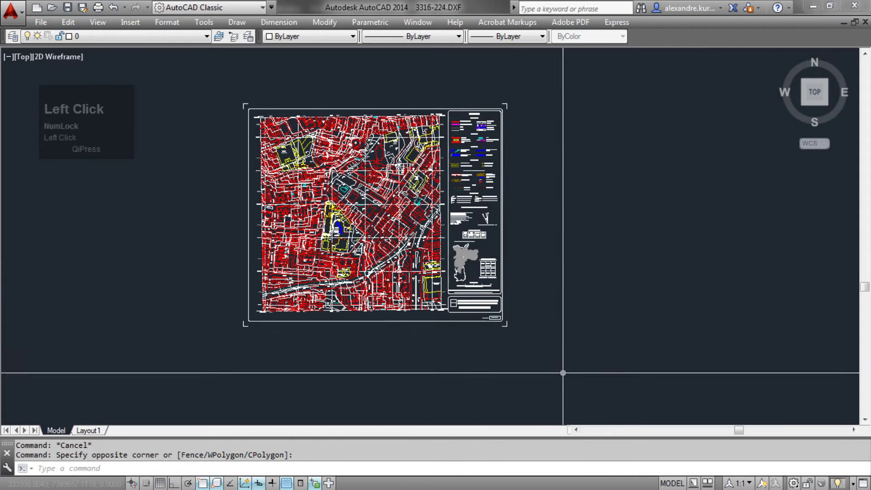
{"action": "left_click", "coordinate": [564, 373]}
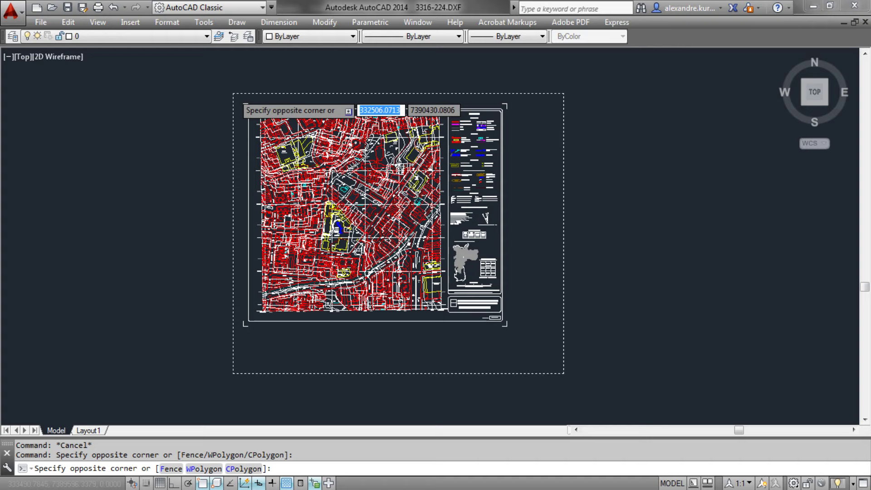
{"action": "left_click", "coordinate": [365, 101]}
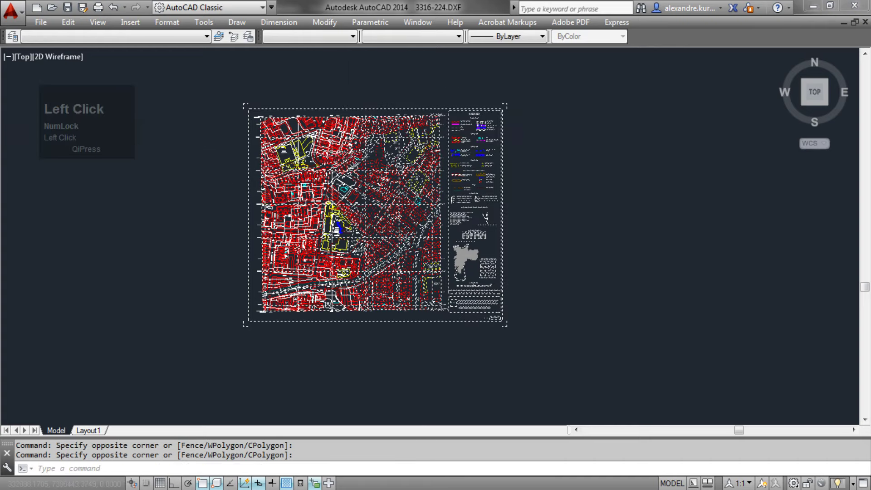
{"action": "scroll", "coordinate": [343, 202], "scroll_direction": "up", "scroll_amount": 5}
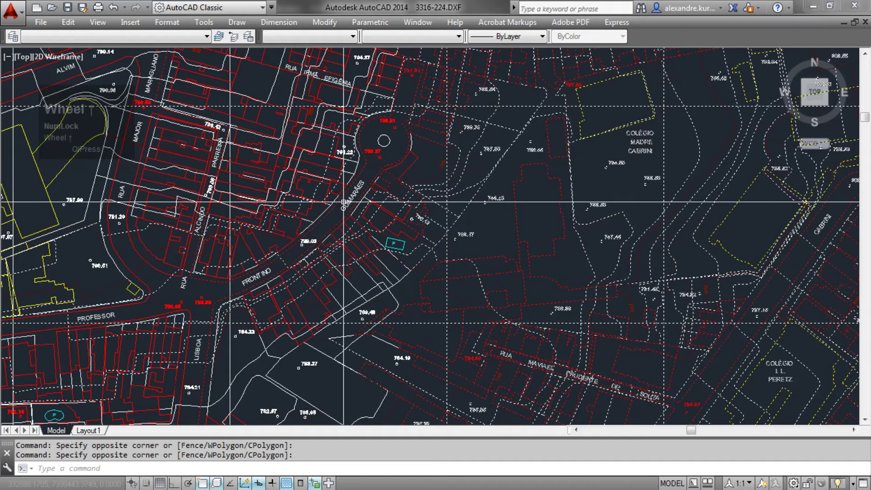
{"action": "scroll", "coordinate": [325, 216], "scroll_direction": "down", "scroll_amount": 6}
{"action": "middle_click_drag", "start_coordinate": [326, 217], "coordinate": [329, 175]}
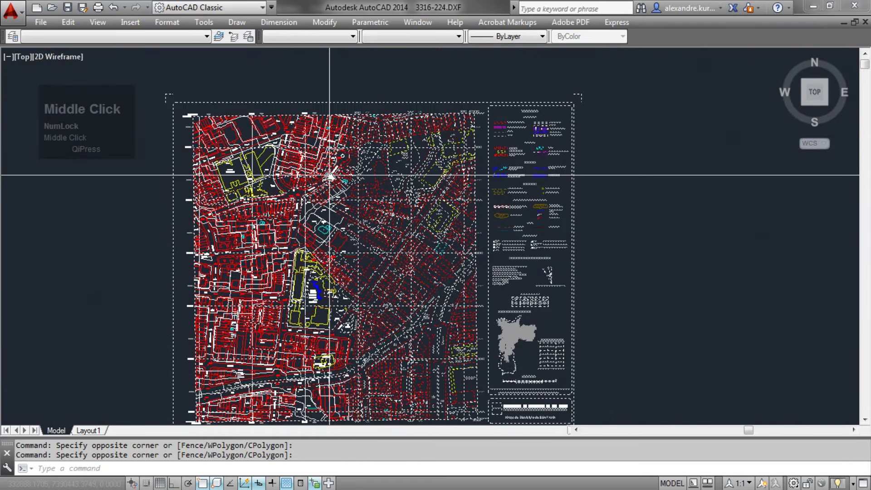
{"action": "scroll", "coordinate": [329, 175], "scroll_direction": "down", "scroll_amount": 3}
{"action": "key", "text": "Escape"}
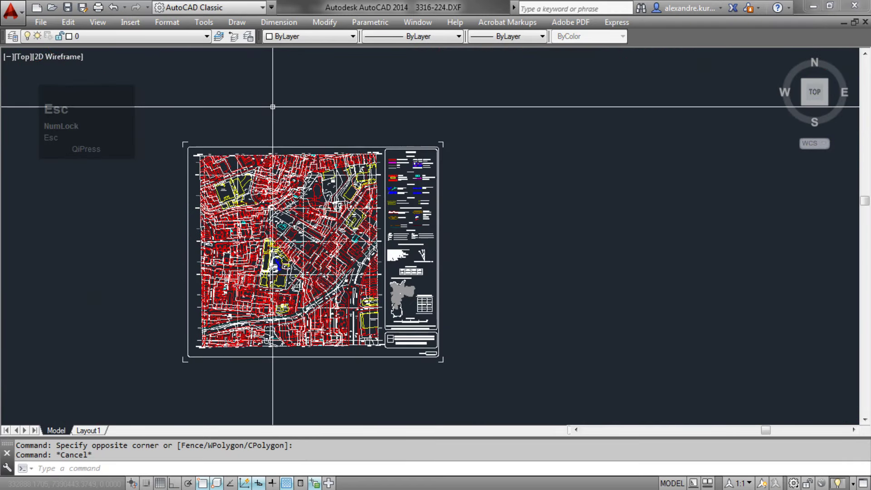
Select only objects fully enclosed by a window over the sheet's eastern part, inspect the lines around Rua Professor Frontino Guimarães, and clear the selection.
{"action": "left_click", "coordinate": [261, 392]}
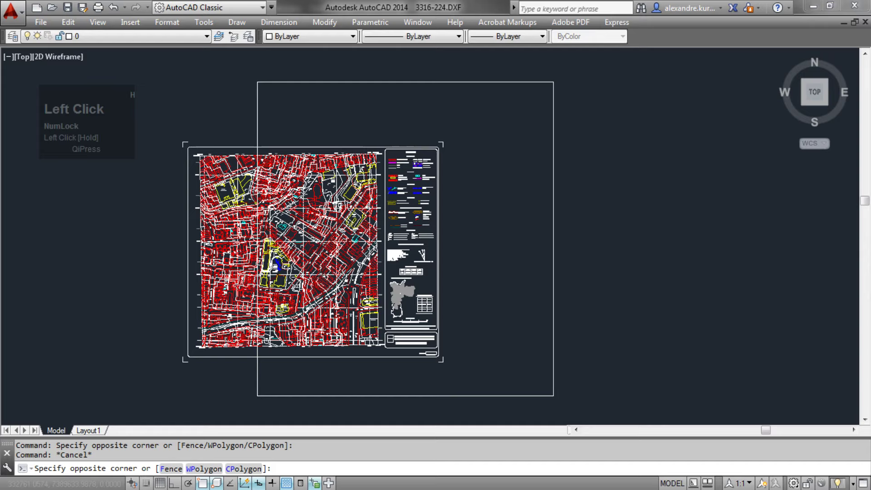
{"action": "left_click", "coordinate": [554, 81]}
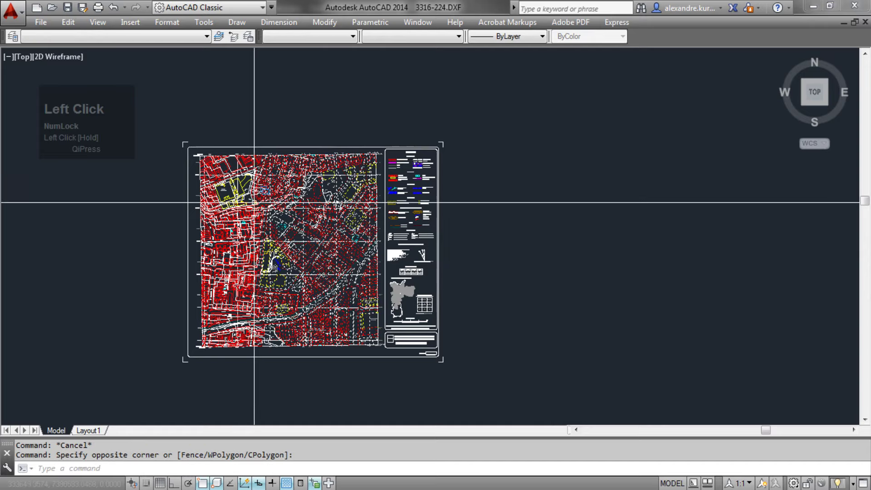
{"action": "scroll", "coordinate": [262, 212], "scroll_direction": "up", "scroll_amount": 4}
{"action": "scroll", "coordinate": [262, 213], "scroll_direction": "up", "scroll_amount": 6}
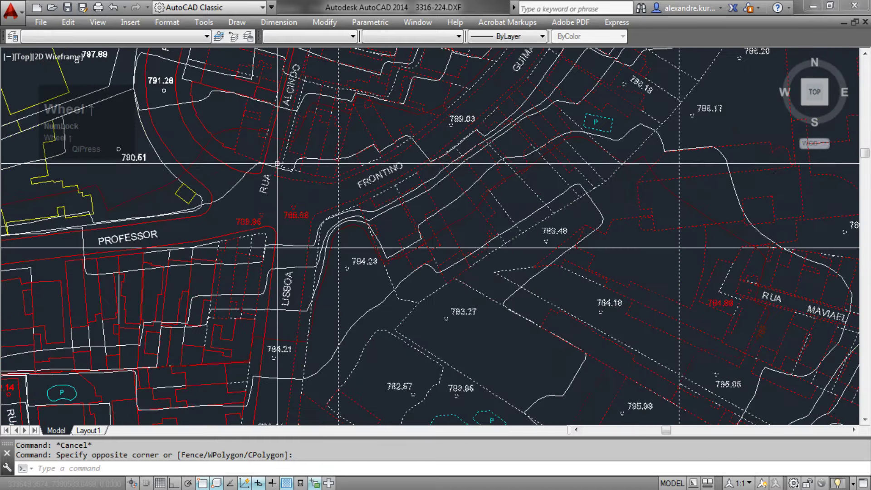
{"action": "scroll", "coordinate": [247, 155], "scroll_direction": "down", "scroll_amount": 2}
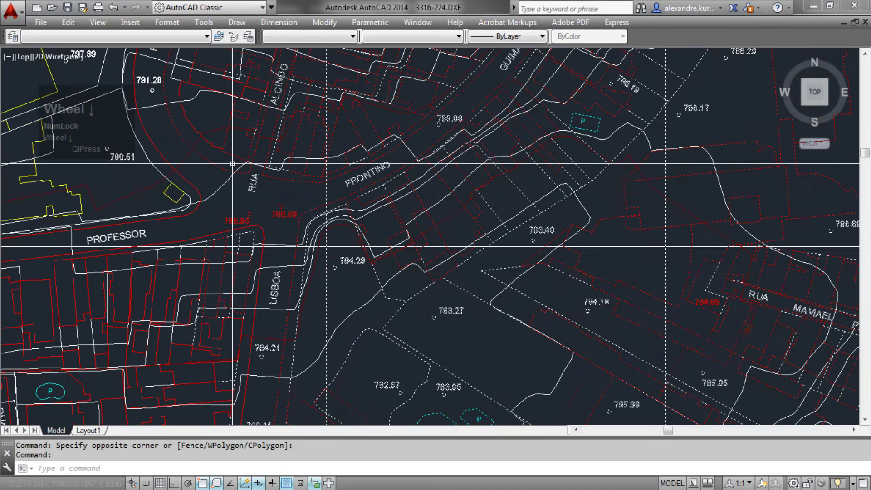
{"action": "middle_click_drag", "start_coordinate": [219, 123], "coordinate": [237, 185]}
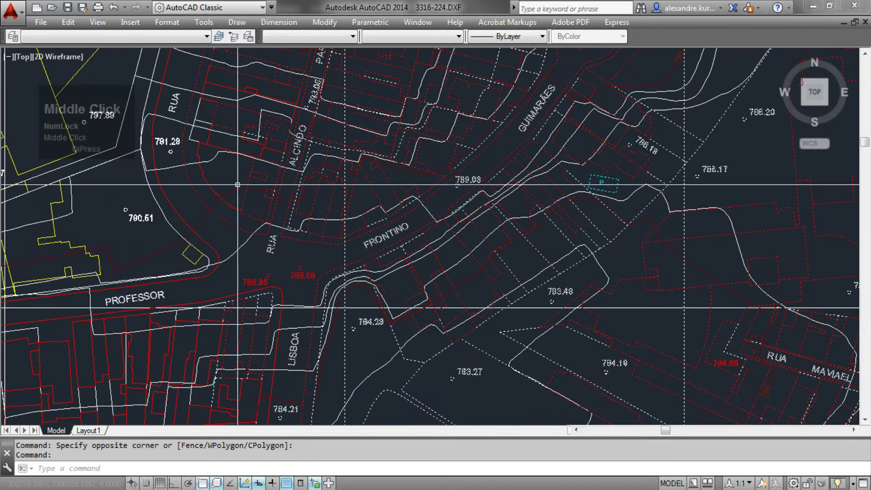
{"action": "left_click", "coordinate": [192, 188], "text": "shift"}
{"action": "scroll", "coordinate": [184, 222], "scroll_direction": "down", "scroll_amount": 5}
{"action": "middle_click_drag", "start_coordinate": [186, 230], "coordinate": [227, 182]}
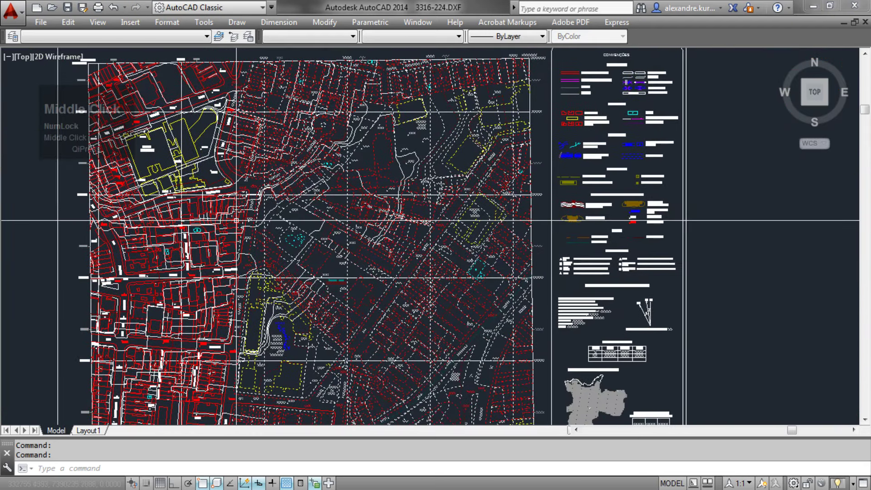
{"action": "key", "text": "Escape"}
{"action": "scroll", "coordinate": [259, 222], "scroll_direction": "down", "scroll_amount": 2}
{"action": "scroll", "coordinate": [260, 287], "scroll_direction": "down", "scroll_amount": 4}
{"action": "middle_click_drag", "start_coordinate": [261, 288], "coordinate": [292, 231]}
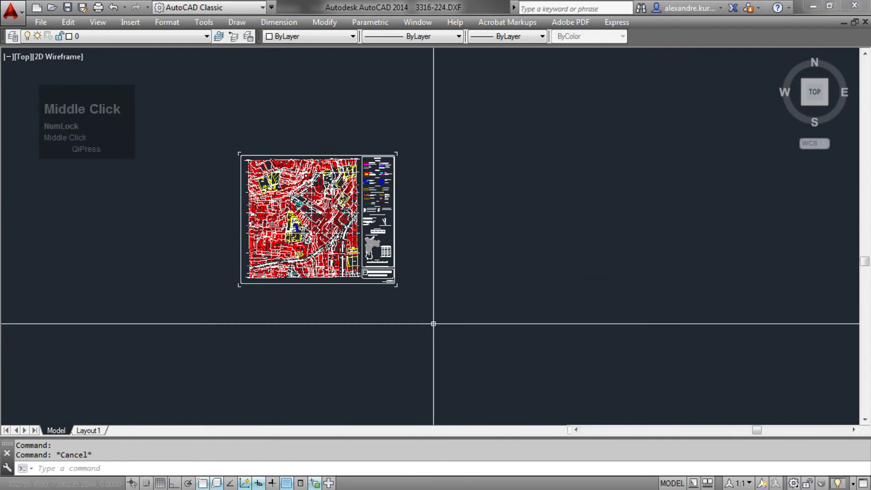
Draw another crossing selection around the whole sheet, legend included, and release it.
{"action": "left_click", "coordinate": [487, 338]}
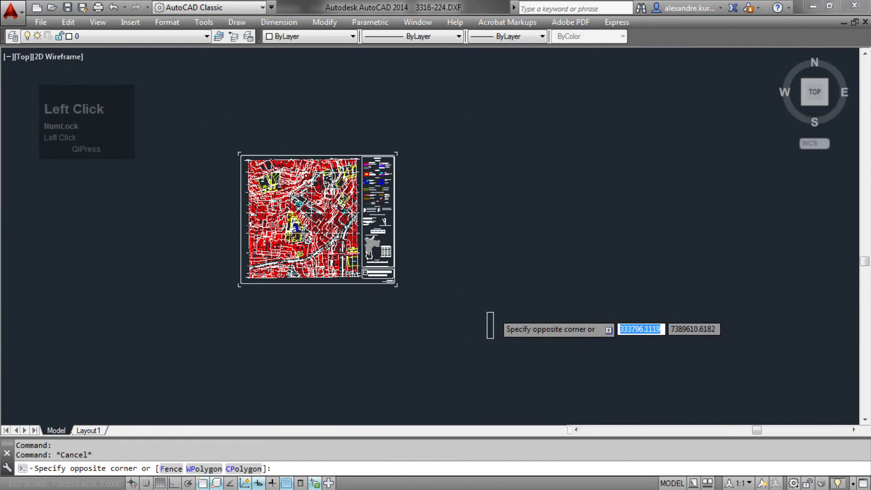
{"action": "left_click", "coordinate": [211, 107]}
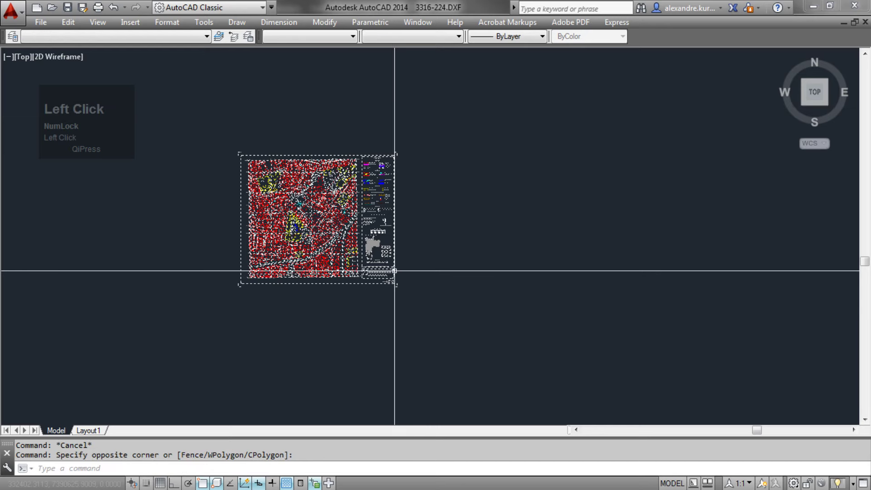
{"action": "mouse_move", "coordinate": [349, 253]}
{"action": "middle_mouse_down"}
{"action": "mouse_move", "coordinate": [365, 293]}
{"action": "mouse_move", "coordinate": [356, 258]}
{"action": "middle_mouse_up"}
{"action": "scroll", "coordinate": [346, 285], "scroll_direction": "up", "scroll_amount": 2}
{"action": "key", "text": "Escape"}
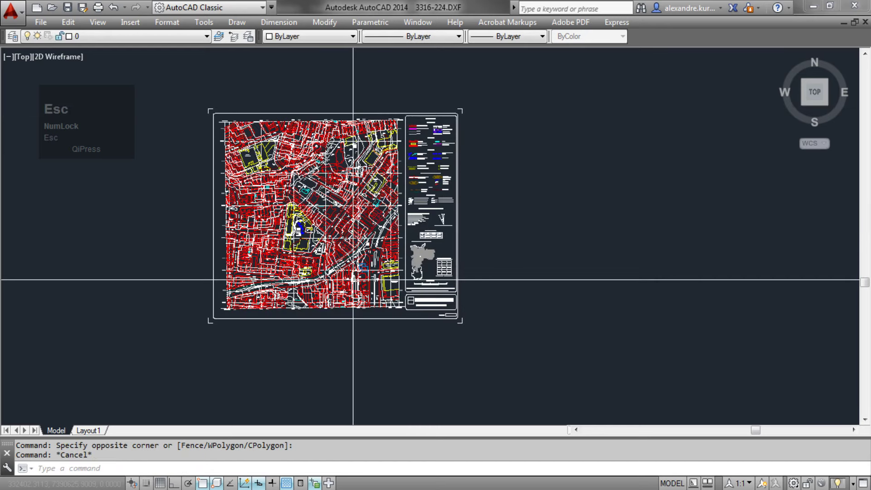
Select all objects in 3316-224.DXF at once and open the copy and paste options.
{"action": "key", "text": "ctrl+a"}
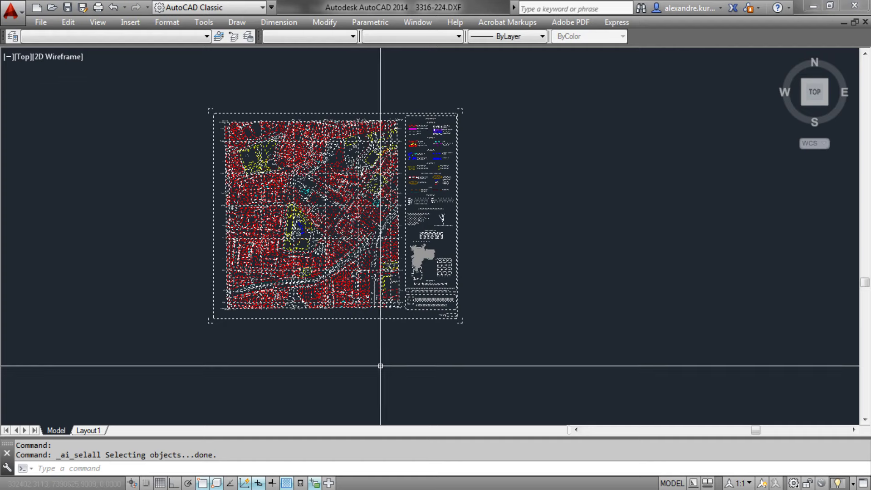
{"action": "middle_click_drag", "start_coordinate": [307, 252], "coordinate": [310, 281]}
{"action": "mouse_move", "coordinate": [321, 246]}
{"action": "middle_mouse_down"}
{"action": "mouse_move", "coordinate": [347, 180]}
{"action": "mouse_move", "coordinate": [343, 212]}
{"action": "middle_mouse_up"}
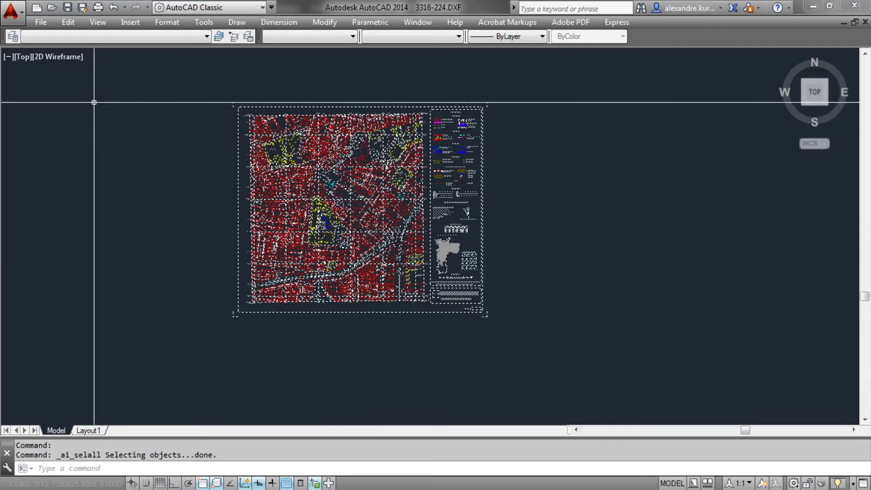
{"action": "left_click", "coordinate": [80, 23]}
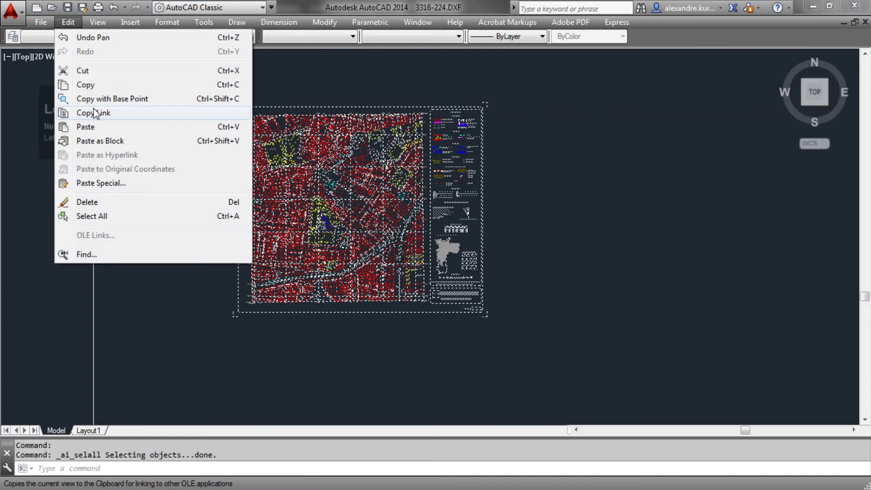
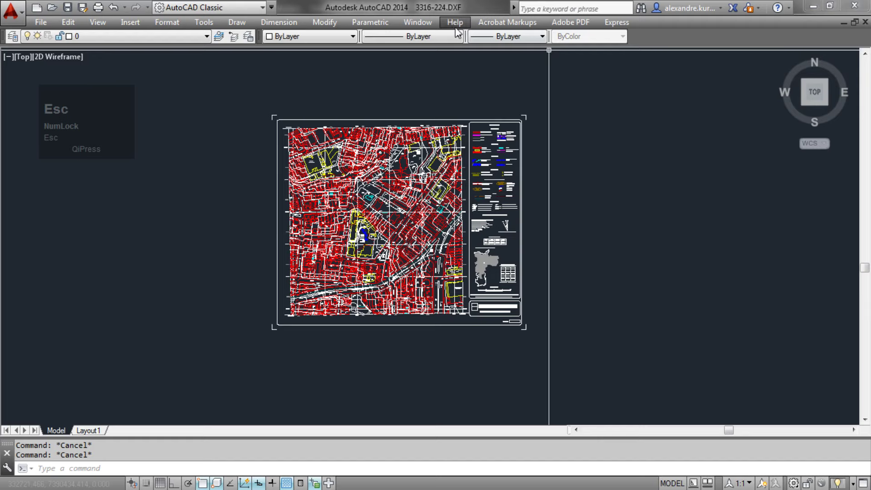
Switch to 3316-222.DXF and show the sheet's southern part with the empty area below it.
{"action": "left_click", "coordinate": [418, 22]}
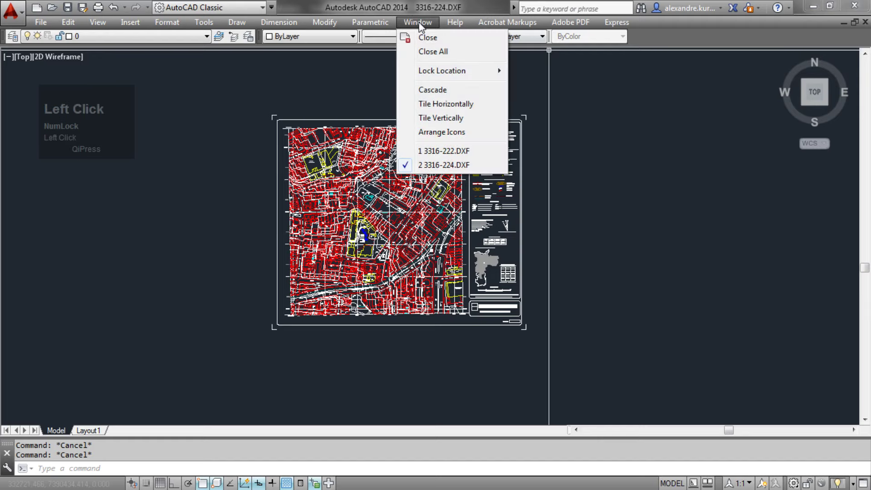
{"action": "left_click", "coordinate": [431, 152]}
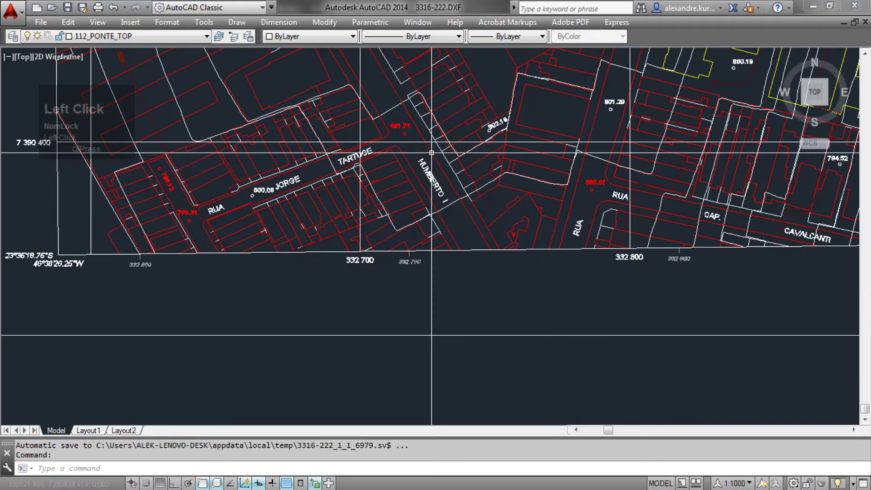
{"action": "scroll", "coordinate": [399, 246], "scroll_direction": "down", "scroll_amount": 8}
{"action": "mouse_move", "coordinate": [398, 247]}
{"action": "middle_mouse_down"}
{"action": "mouse_move", "coordinate": [399, 297]}
{"action": "mouse_move", "coordinate": [395, 282]}
{"action": "middle_mouse_up"}
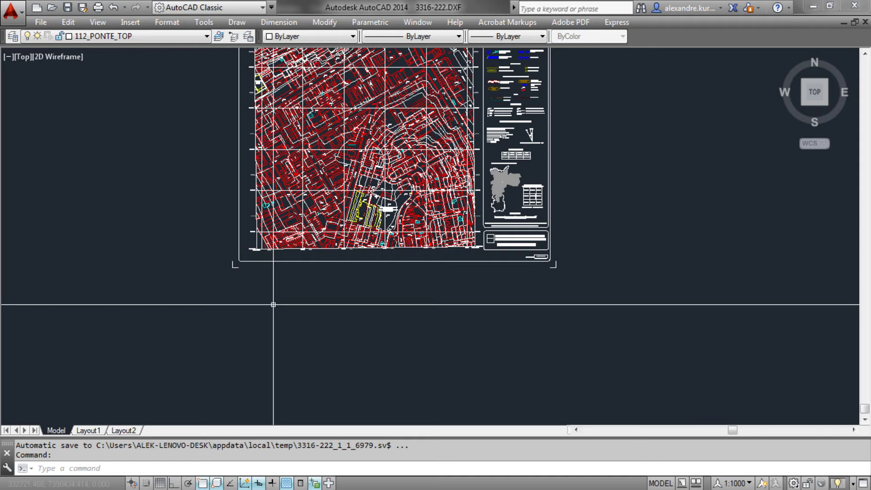
Paste the copied sheet 3316-224 into 3316-222.DXF at insertion point 0,0,0.
{"action": "left_click", "coordinate": [68, 22]}
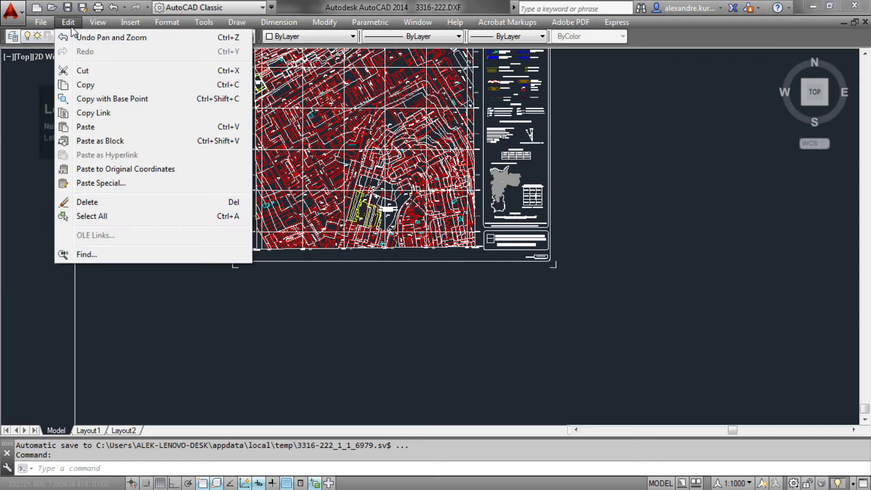
{"action": "left_click", "coordinate": [93, 129]}
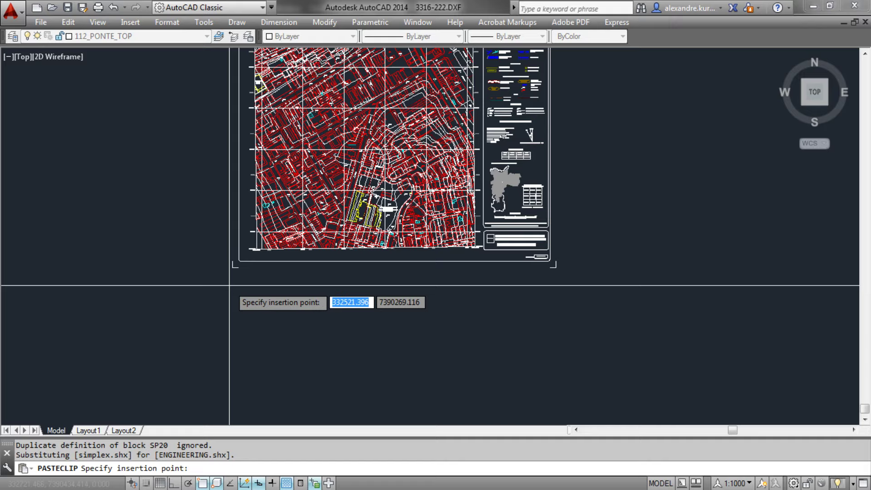
{"action": "type", "text": "0,0,0"}
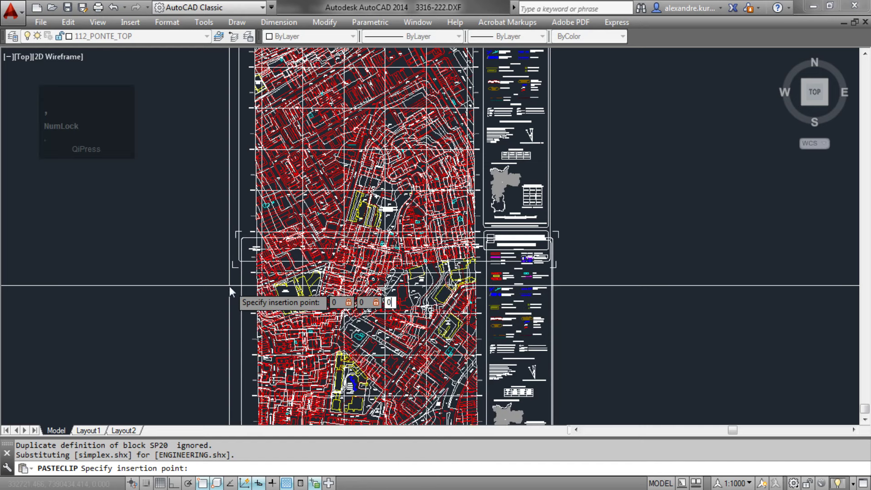
{"action": "key", "text": "Return"}
Examine the seam between the two sheets around Rua Doutor Álvaro Alvim and check how the streets and lots line up.
{"action": "scroll", "coordinate": [298, 235], "scroll_direction": "up", "scroll_amount": 2}
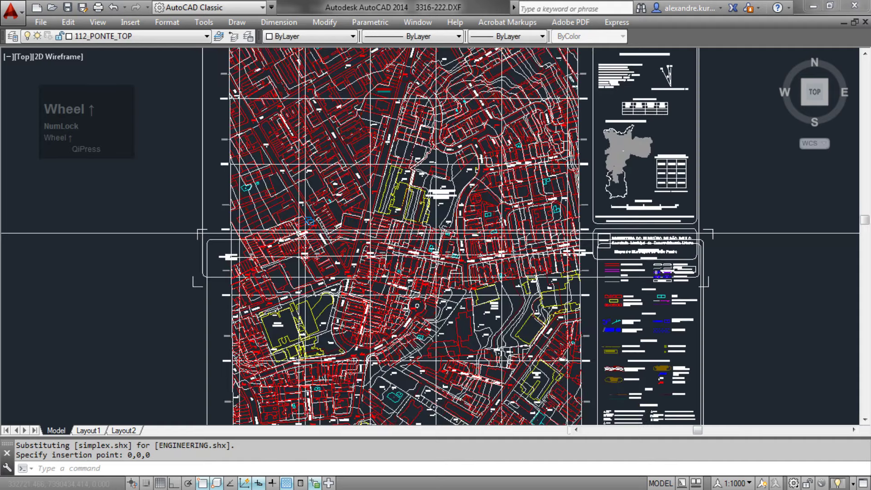
{"action": "scroll", "coordinate": [298, 233], "scroll_direction": "up", "scroll_amount": 2}
{"action": "middle_click_drag", "start_coordinate": [300, 318], "coordinate": [302, 241]}
{"action": "scroll", "coordinate": [303, 254], "scroll_direction": "up", "scroll_amount": 3}
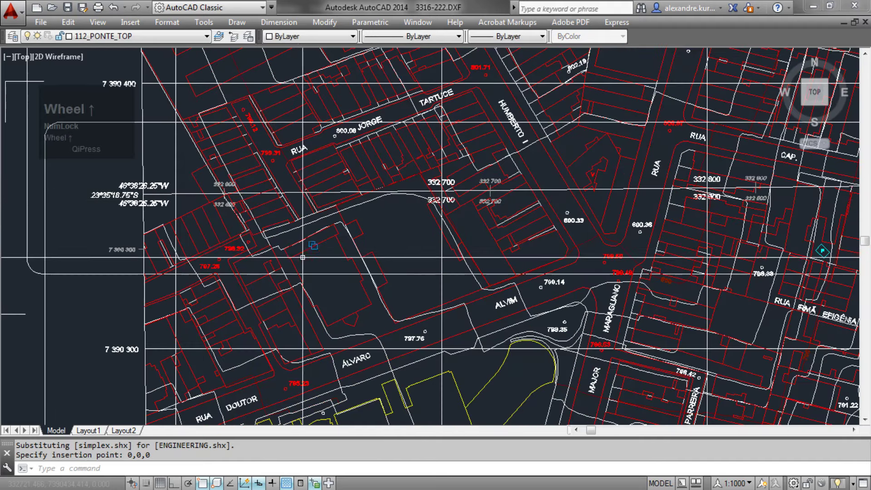
{"action": "scroll", "coordinate": [372, 241], "scroll_direction": "down", "scroll_amount": 2}
{"action": "scroll", "coordinate": [439, 224], "scroll_direction": "up", "scroll_amount": 3}
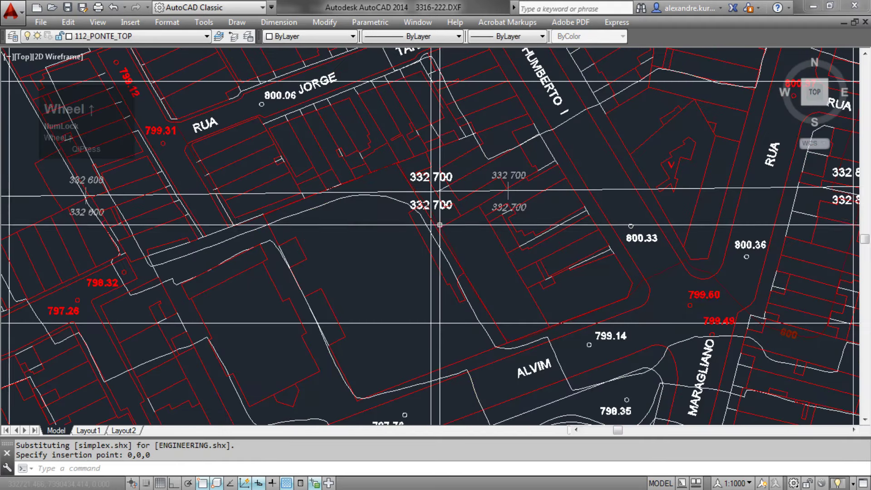
{"action": "middle_click_drag", "start_coordinate": [558, 221], "coordinate": [275, 187]}
{"action": "scroll", "coordinate": [383, 248], "scroll_direction": "down", "scroll_amount": 4}
{"action": "scroll", "coordinate": [272, 189], "scroll_direction": "down", "scroll_amount": 4}
{"action": "middle_click_drag", "start_coordinate": [385, 221], "coordinate": [383, 243]}
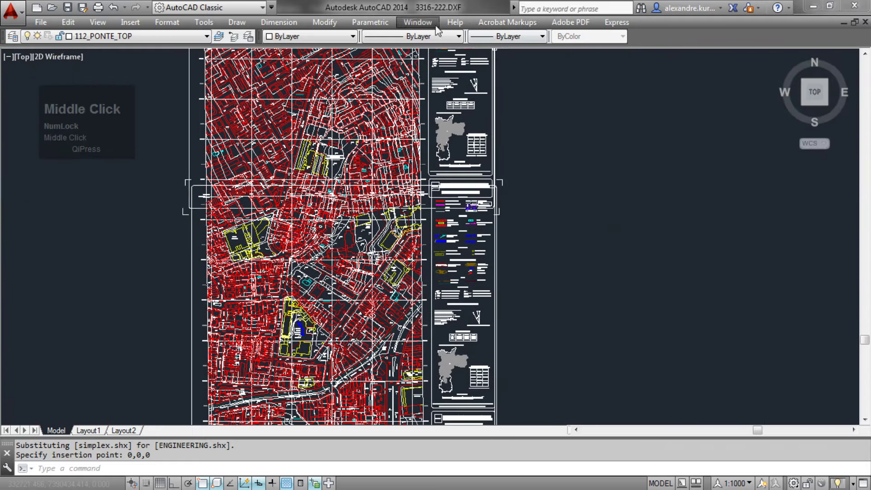
Switch to 3316-224.DXF and close it without saving its changes.
{"action": "left_click", "coordinate": [417, 24]}
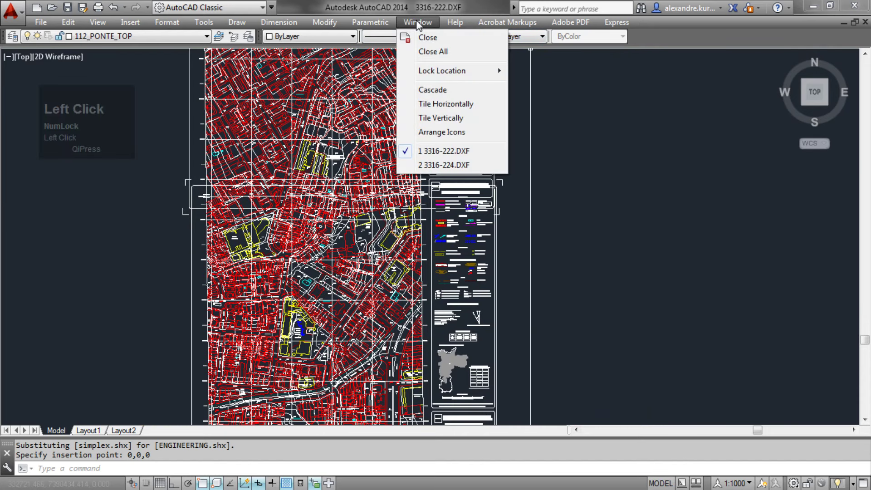
{"action": "left_click", "coordinate": [437, 165]}
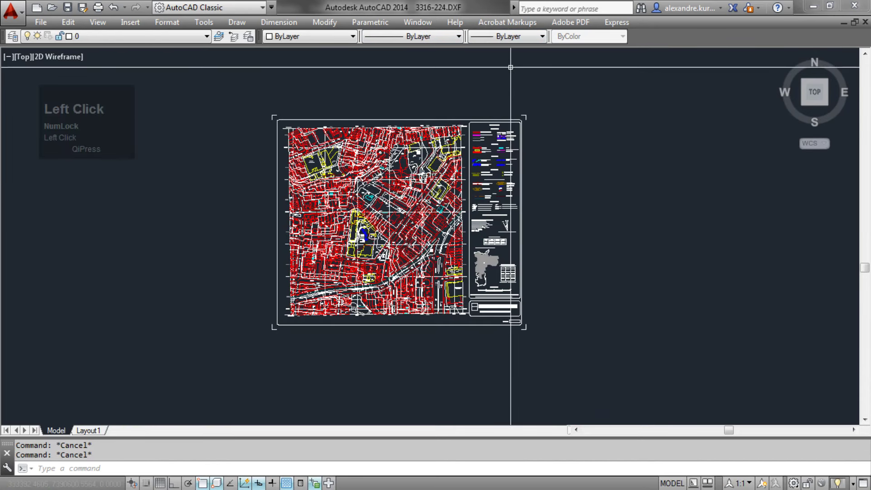
{"action": "left_click", "coordinate": [865, 23]}
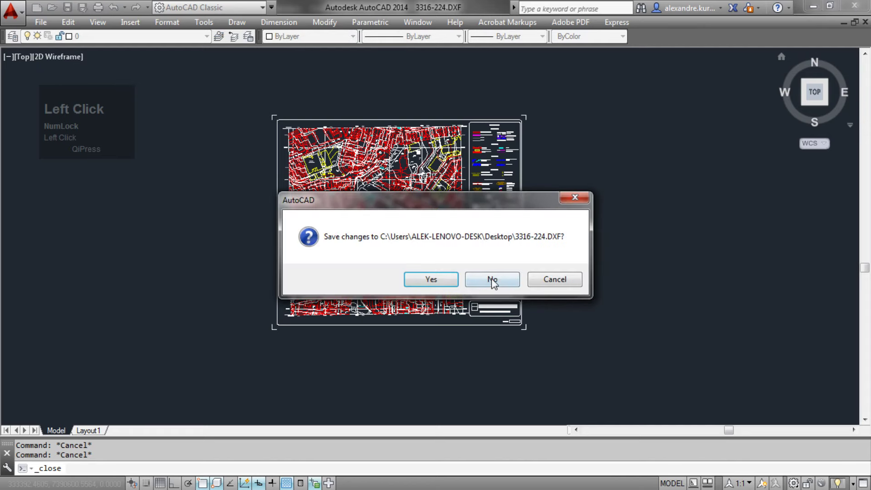
{"action": "left_click", "coordinate": [492, 278]}
Save the joined drawing on the Desktop as "arquivos cad junto" in AutoCAD 2000/LT2000 DWG format and dismiss the Autodesk 360 notice.
{"action": "middle_click_drag", "start_coordinate": [453, 188], "coordinate": [439, 227]}
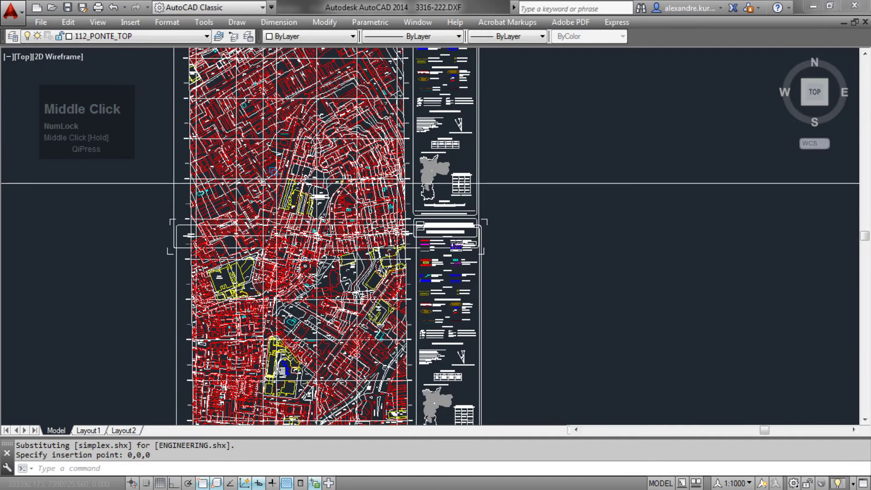
{"action": "key", "text": "Escape"}
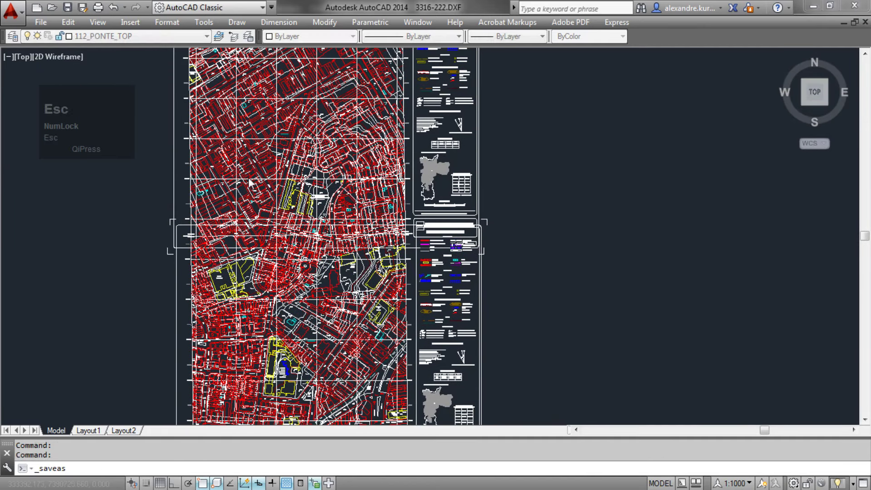
{"action": "middle_click_drag", "start_coordinate": [241, 218], "coordinate": [302, 228]}
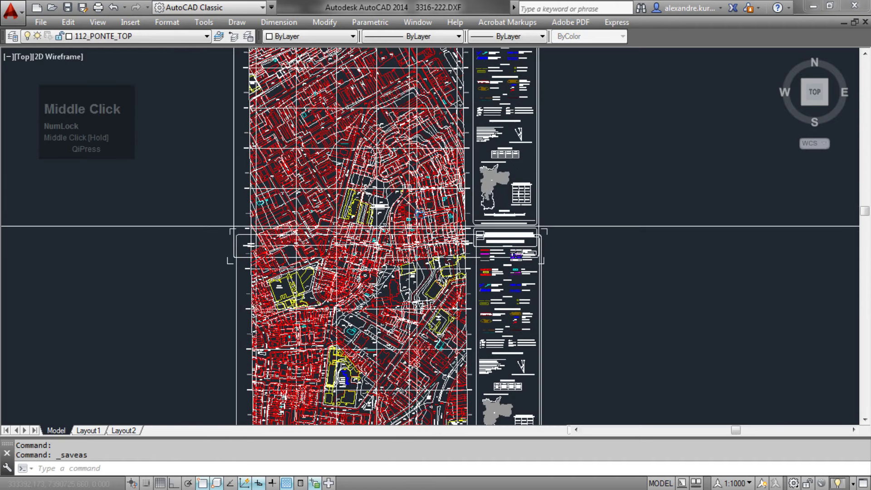
{"action": "scroll", "coordinate": [365, 217], "scroll_direction": "down", "scroll_amount": 2}
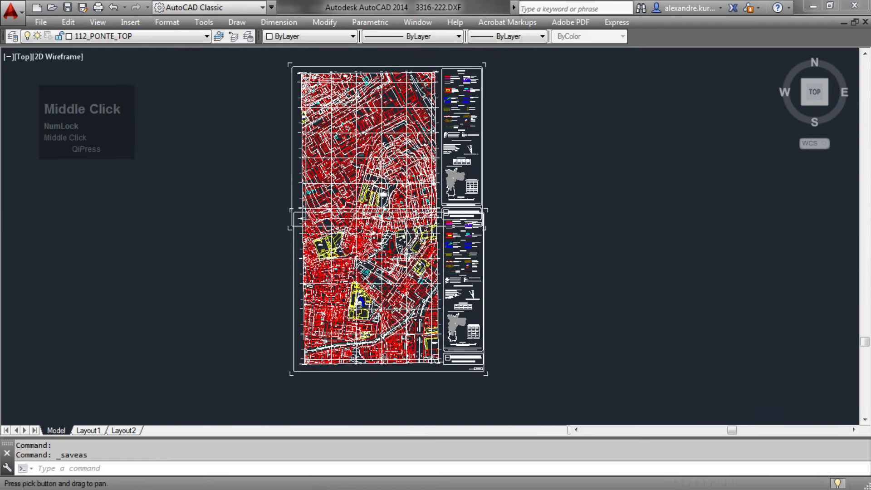
{"action": "left_click", "coordinate": [39, 22]}
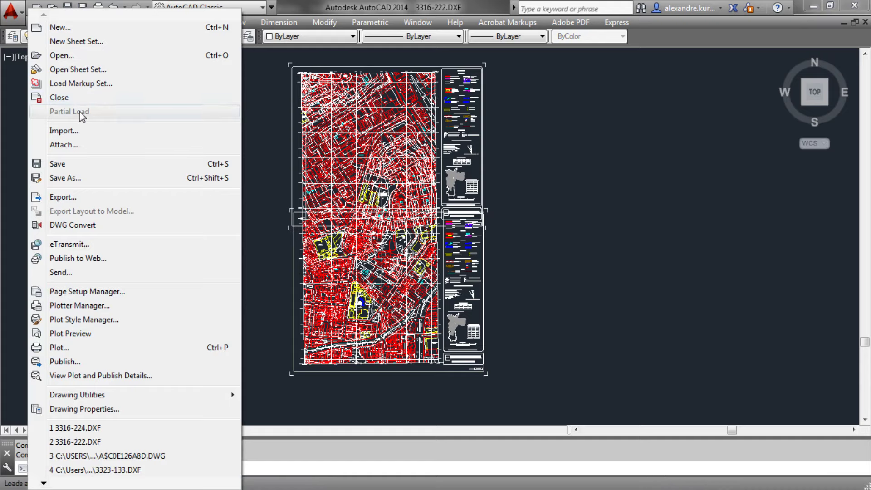
{"action": "left_click", "coordinate": [74, 182]}
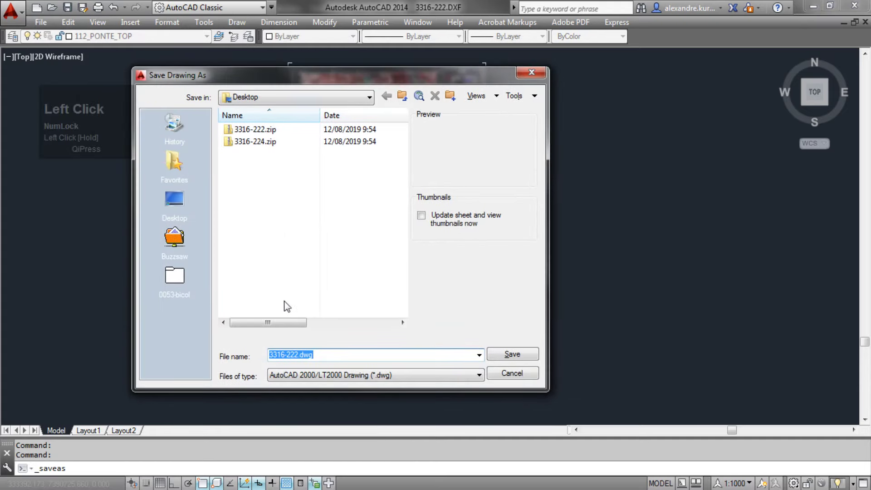
{"action": "type", "text": "arquivos cad junto"}
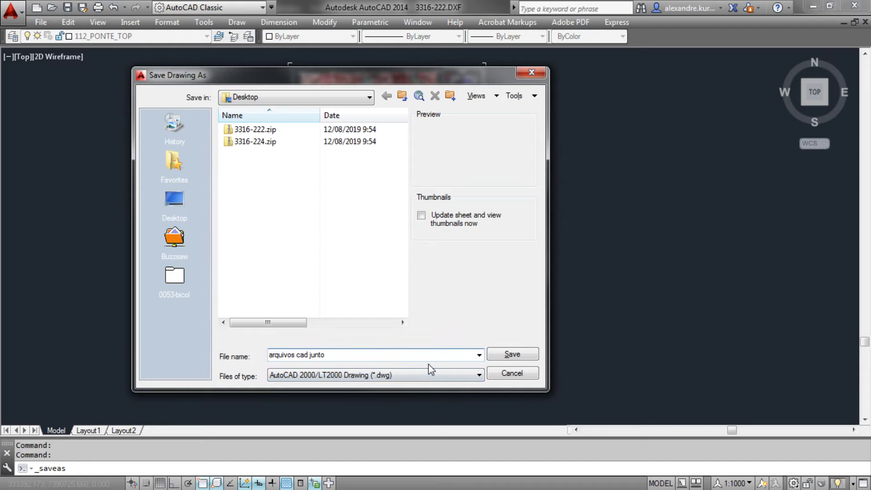
{"action": "left_click", "coordinate": [521, 354]}
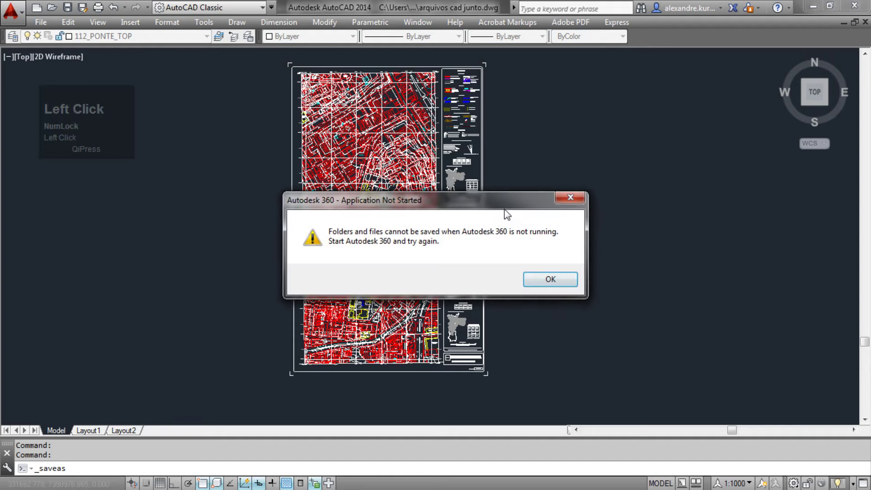
{"action": "left_click", "coordinate": [536, 284]}
Select the building outline south of Centro Médico Israelita Abrahão Garfinkel, inspect its edge lengths at an inner corner, and clear the selection.
{"action": "mouse_move", "coordinate": [379, 257]}
{"action": "middle_mouse_down"}
{"action": "mouse_move", "coordinate": [387, 222]}
{"action": "mouse_move", "coordinate": [387, 262]}
{"action": "middle_mouse_up"}
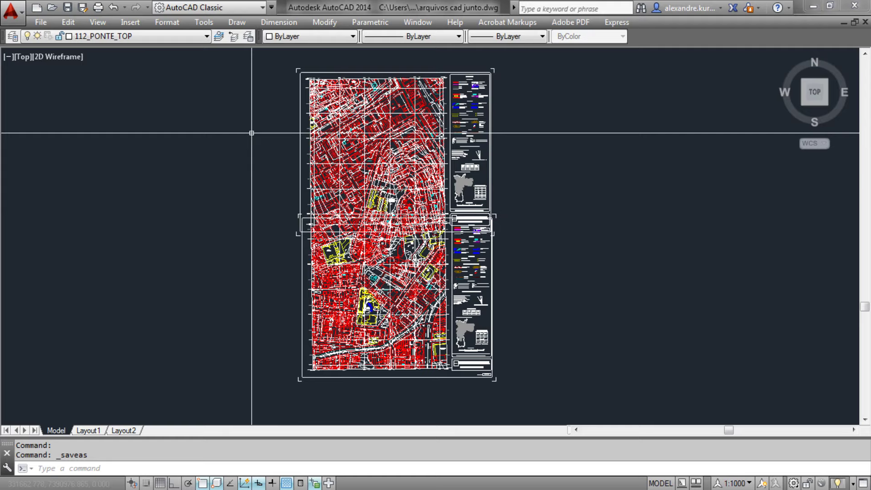
{"action": "middle_click", "coordinate": [218, 206]}
{"action": "middle_click_drag", "start_coordinate": [382, 318], "coordinate": [375, 292]}
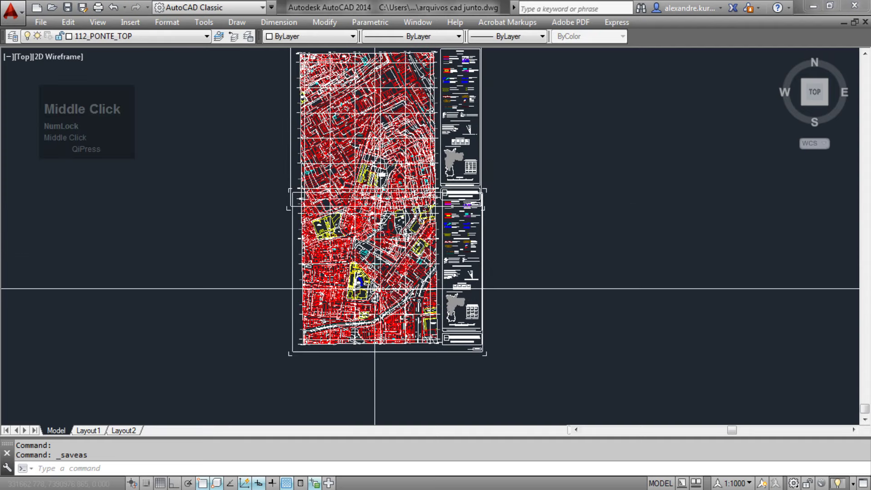
{"action": "scroll", "coordinate": [375, 292], "scroll_direction": "up", "scroll_amount": 6}
{"action": "scroll", "coordinate": [365, 318], "scroll_direction": "up", "scroll_amount": 4}
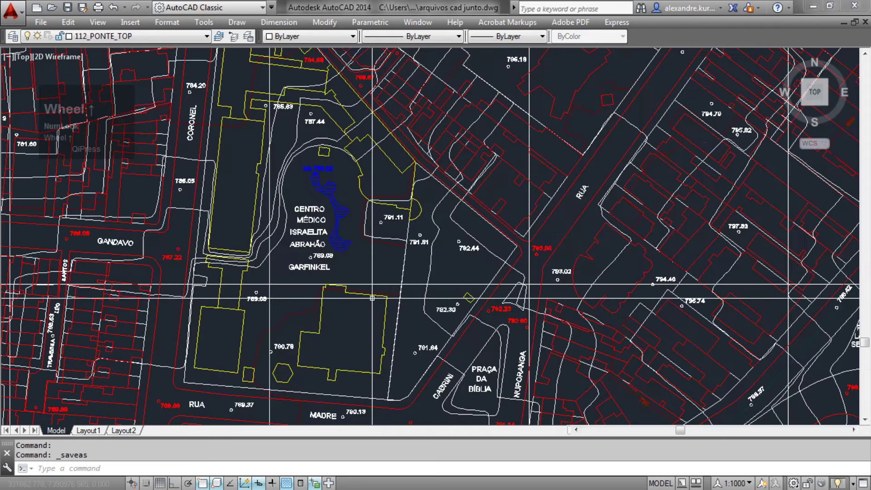
{"action": "middle_click_drag", "start_coordinate": [365, 317], "coordinate": [385, 279]}
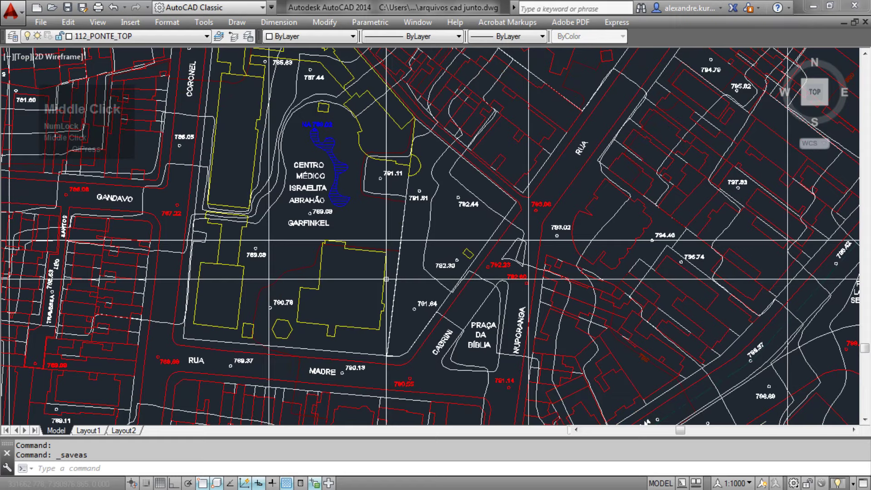
{"action": "left_click", "coordinate": [386, 279]}
{"action": "scroll", "coordinate": [347, 263], "scroll_direction": "up", "scroll_amount": 5}
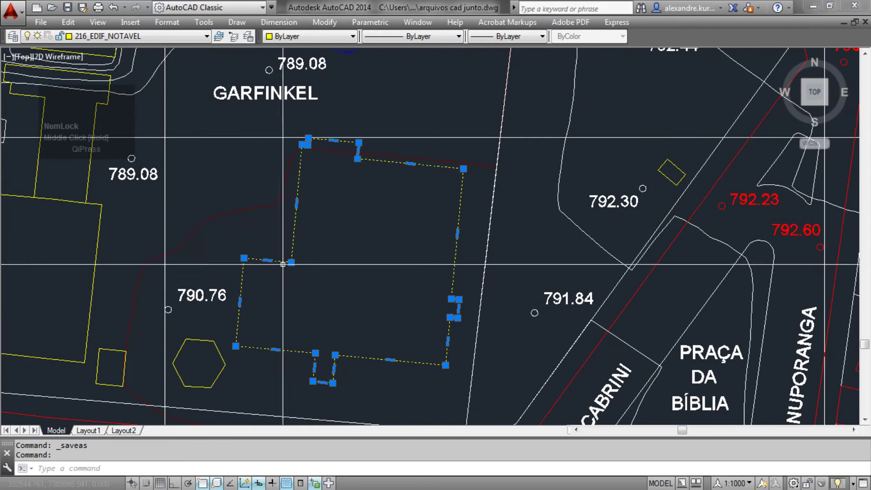
{"action": "mouse_move", "coordinate": [289, 262]}
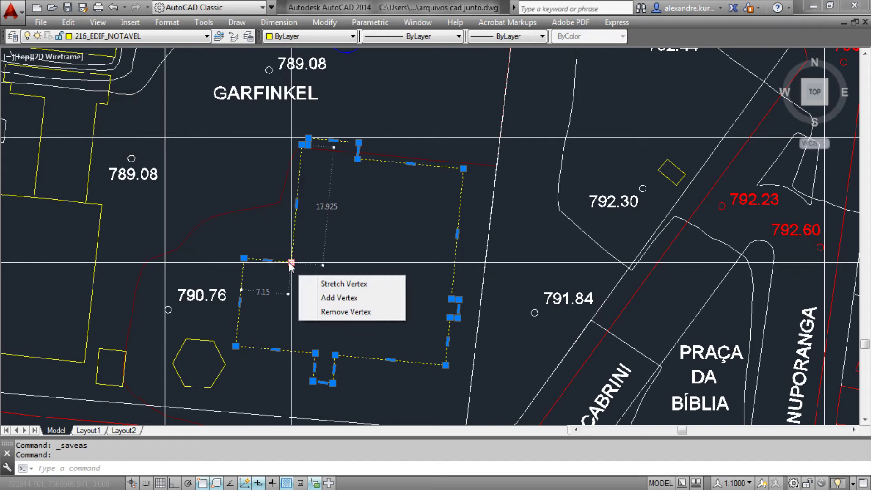
{"action": "scroll", "coordinate": [289, 262], "scroll_direction": "down", "scroll_amount": 5}
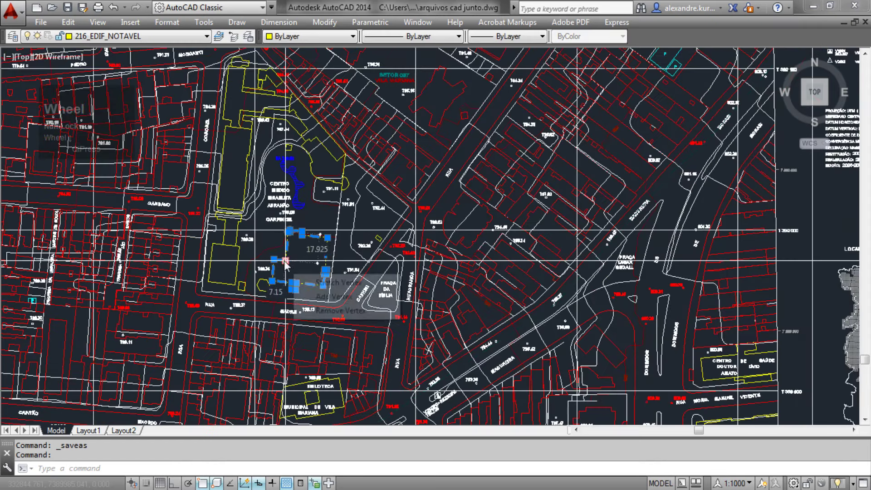
{"action": "middle_click_drag", "start_coordinate": [293, 280], "coordinate": [322, 249]}
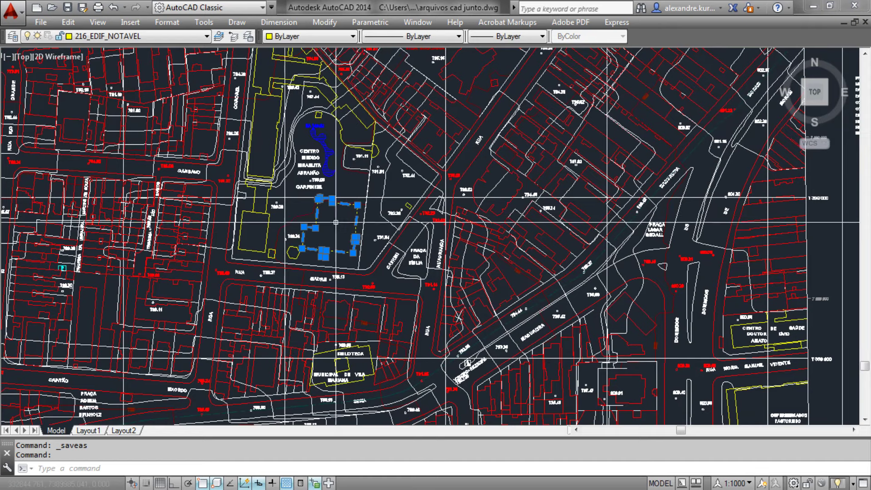
{"action": "mouse_move", "coordinate": [322, 238]}
{"action": "middle_mouse_down"}
{"action": "mouse_move", "coordinate": [323, 272]}
{"action": "mouse_move", "coordinate": [320, 229]}
{"action": "mouse_move", "coordinate": [344, 200]}
{"action": "middle_mouse_up"}
{"action": "key", "text": "Escape"}
Show the southern edge of the joined sheets and turn on the live display of drawing coordinates.
{"action": "scroll", "coordinate": [265, 277], "scroll_direction": "down", "scroll_amount": 5}
{"action": "scroll", "coordinate": [265, 277], "scroll_direction": "up", "scroll_amount": 2}
{"action": "mouse_move", "coordinate": [265, 277]}
{"action": "middle_mouse_down"}
{"action": "mouse_move", "coordinate": [182, 243]}
{"action": "mouse_move", "coordinate": [263, 179]}
{"action": "middle_mouse_up"}
{"action": "mouse_move", "coordinate": [171, 287]}
{"action": "middle_mouse_down"}
{"action": "mouse_move", "coordinate": [317, 116]}
{"action": "mouse_move", "coordinate": [289, 178]}
{"action": "mouse_move", "coordinate": [212, 244]}
{"action": "middle_mouse_up"}
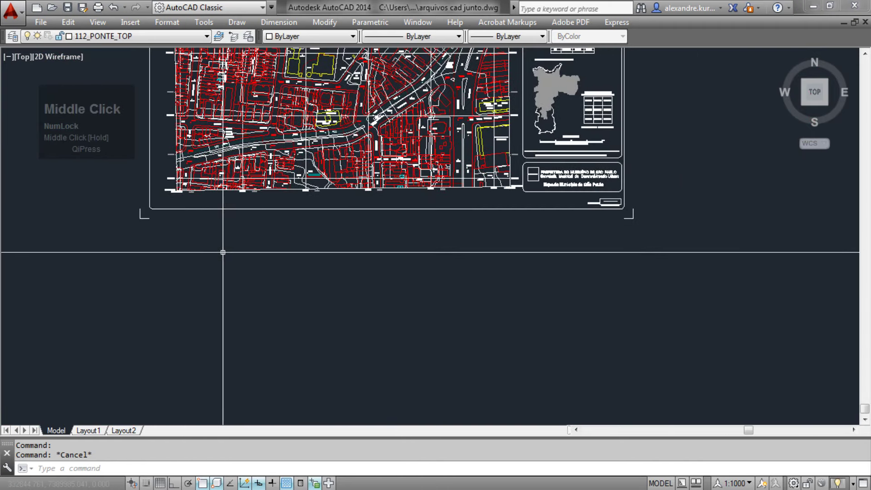
{"action": "mouse_move", "coordinate": [353, 152]}
{"action": "middle_mouse_down"}
{"action": "mouse_move", "coordinate": [289, 270]}
{"action": "mouse_move", "coordinate": [292, 310]}
{"action": "middle_mouse_up"}
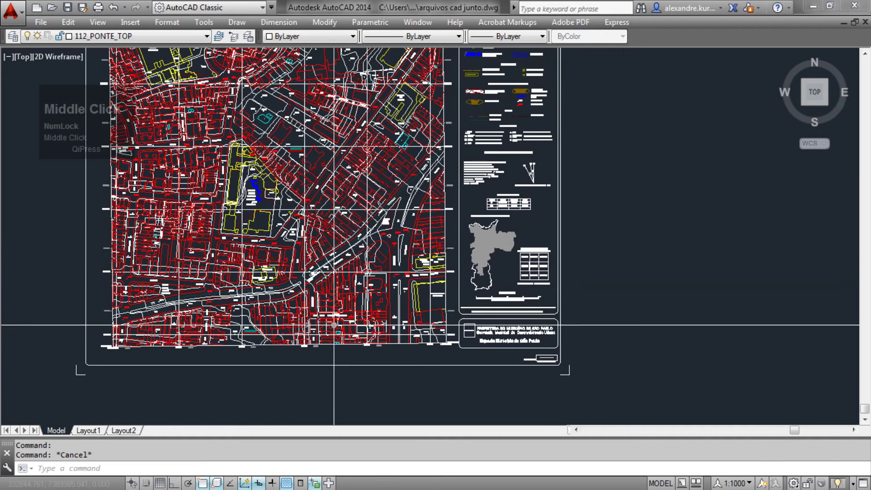
{"action": "left_click", "coordinate": [52, 487]}
{"action": "left_click", "coordinate": [92, 486]}
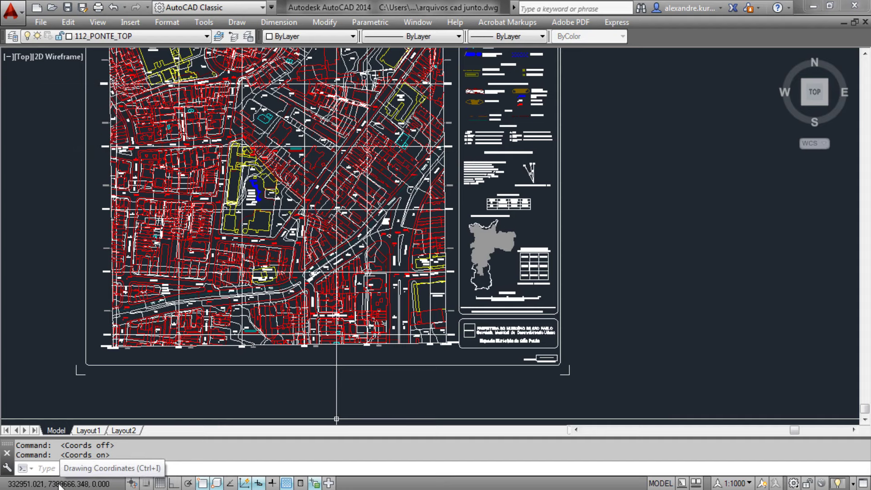
Compare the cursor coordinates with the grid labels along the sheet's southern edge, such as 7 389 800 and 332 700.
{"action": "middle_click_drag", "start_coordinate": [114, 359], "coordinate": [180, 282]}
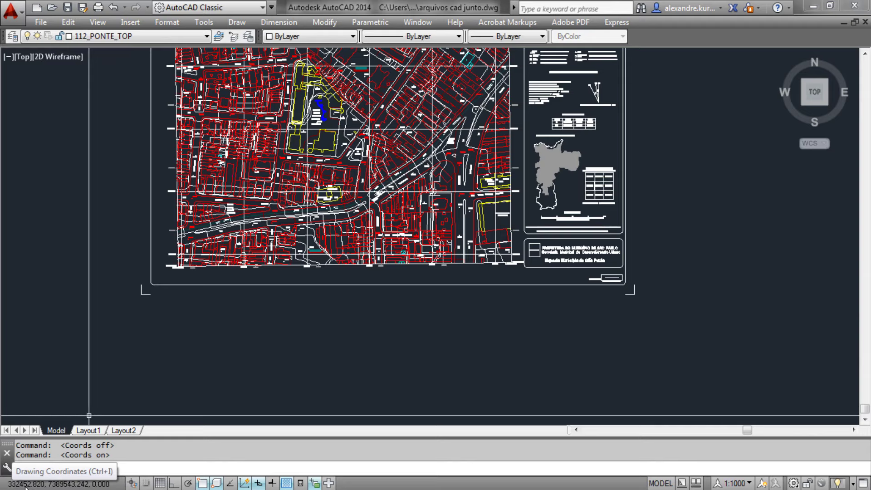
{"action": "scroll", "coordinate": [183, 284], "scroll_direction": "up", "scroll_amount": 5}
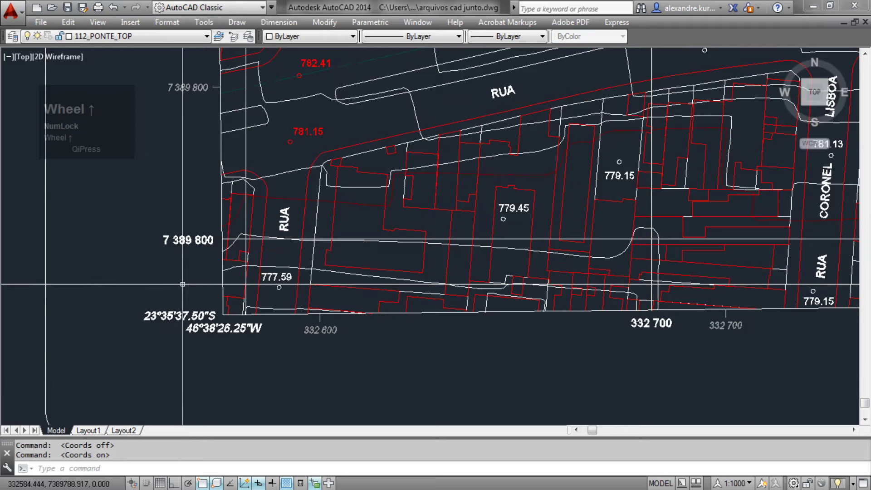
{"action": "middle_click_drag", "start_coordinate": [547, 335], "coordinate": [331, 317]}
{"action": "scroll", "coordinate": [367, 302], "scroll_direction": "up", "scroll_amount": 2}
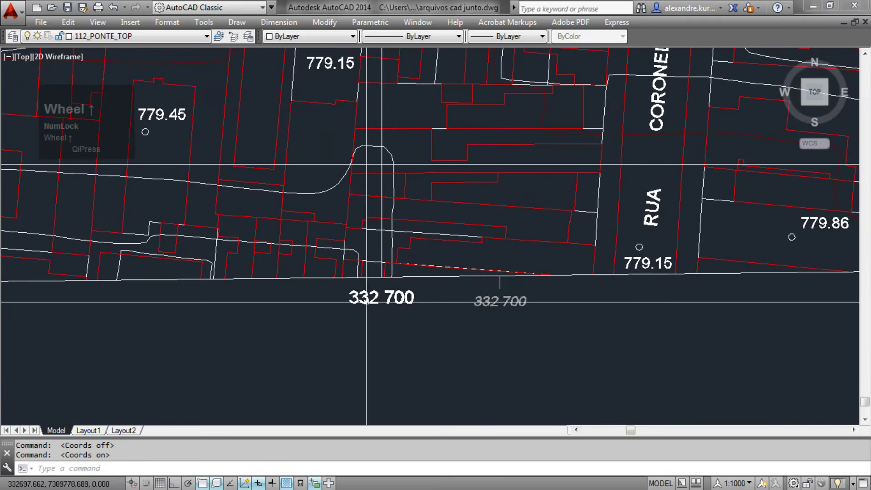
{"action": "scroll", "coordinate": [366, 302], "scroll_direction": "down", "scroll_amount": 5}
{"action": "middle_click_drag", "start_coordinate": [367, 301], "coordinate": [343, 342]}
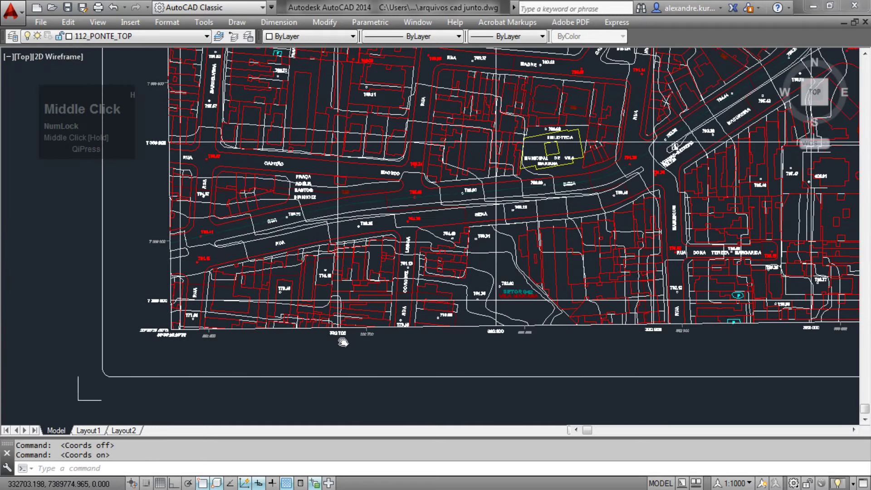
{"action": "scroll", "coordinate": [344, 345], "scroll_direction": "up", "scroll_amount": 4}
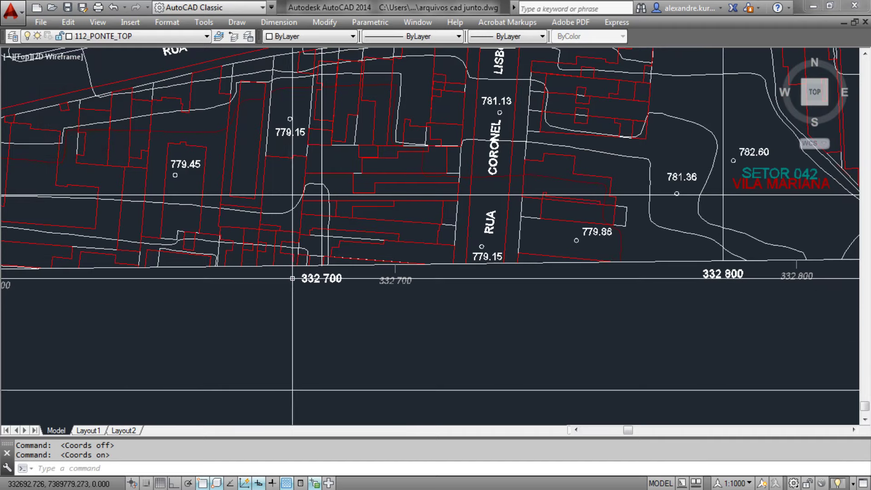
{"action": "scroll", "coordinate": [273, 250], "scroll_direction": "down", "scroll_amount": 5}
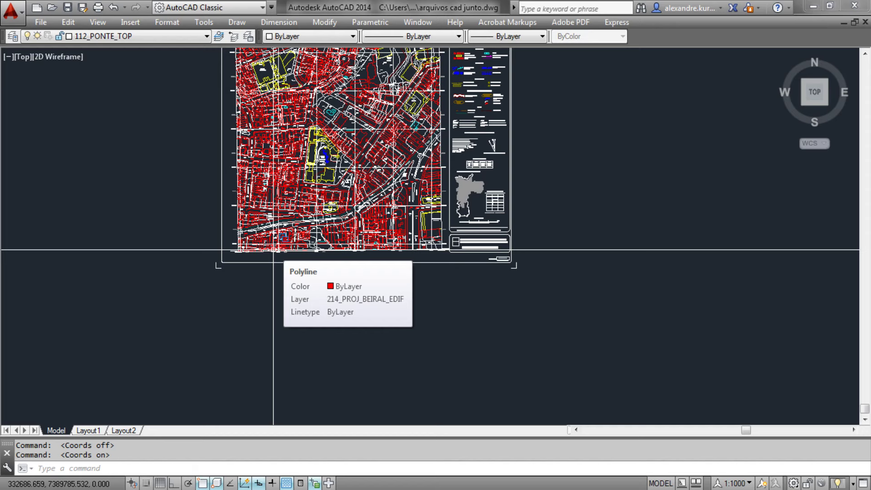
Draw a line from the origin 0,0,0 to a free point just west of the joined sheets' southern edge.
{"action": "middle_click_drag", "start_coordinate": [171, 189], "coordinate": [172, 248]}
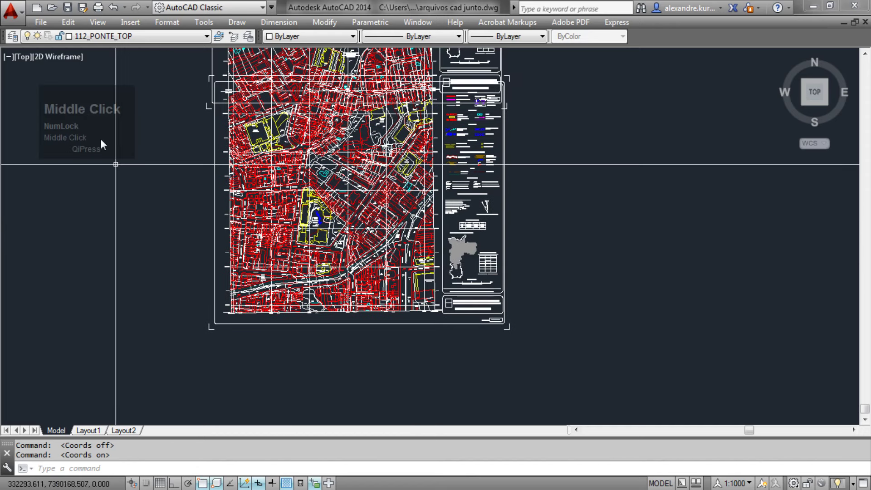
{"action": "left_click_drag", "start_coordinate": [96, 110], "coordinate": [87, 138]}
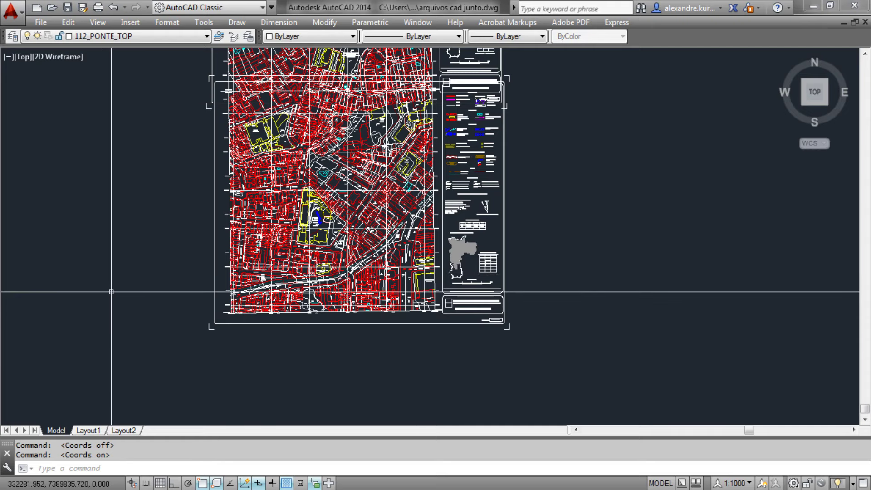
{"action": "middle_click_drag", "start_coordinate": [170, 341], "coordinate": [290, 256]}
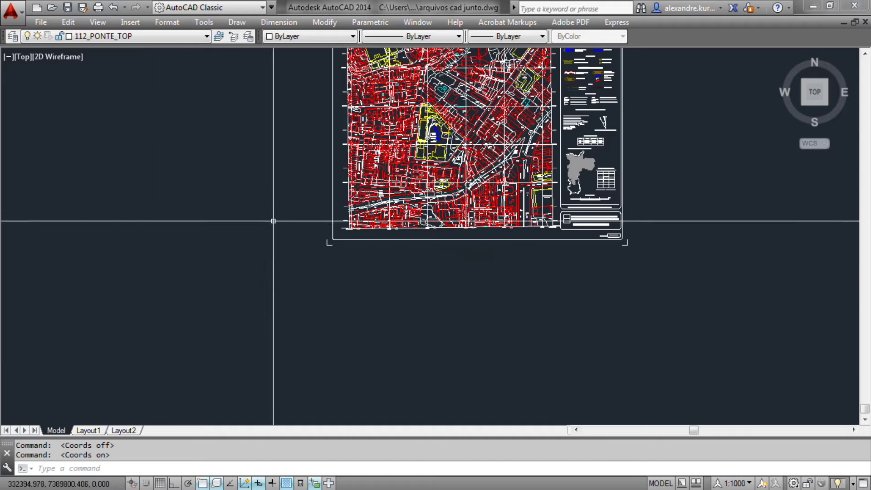
{"action": "middle_click_drag", "start_coordinate": [206, 243], "coordinate": [237, 251]}
{"action": "middle_click_drag", "start_coordinate": [320, 169], "coordinate": [286, 227]}
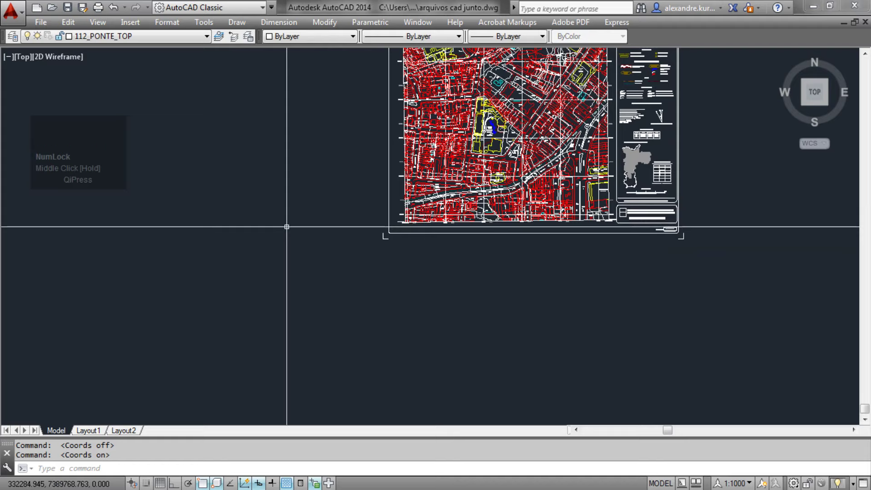
{"action": "type", "text": "L"}
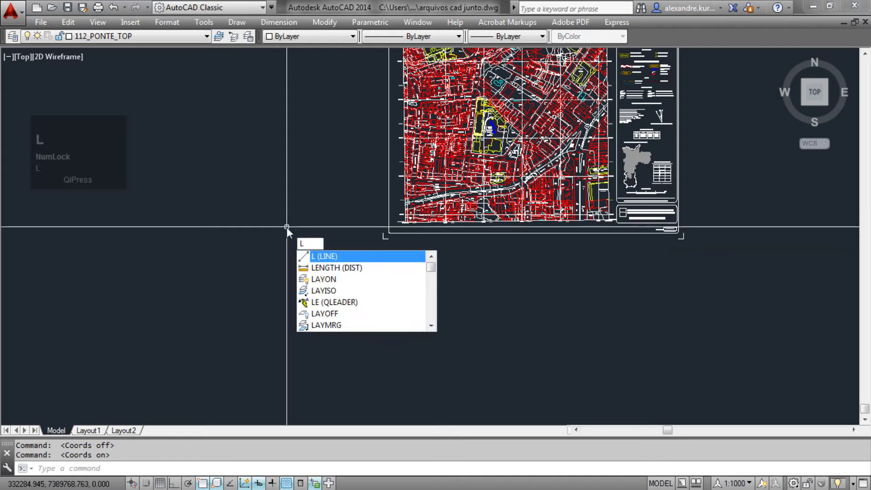
{"action": "key", "text": "Return"}
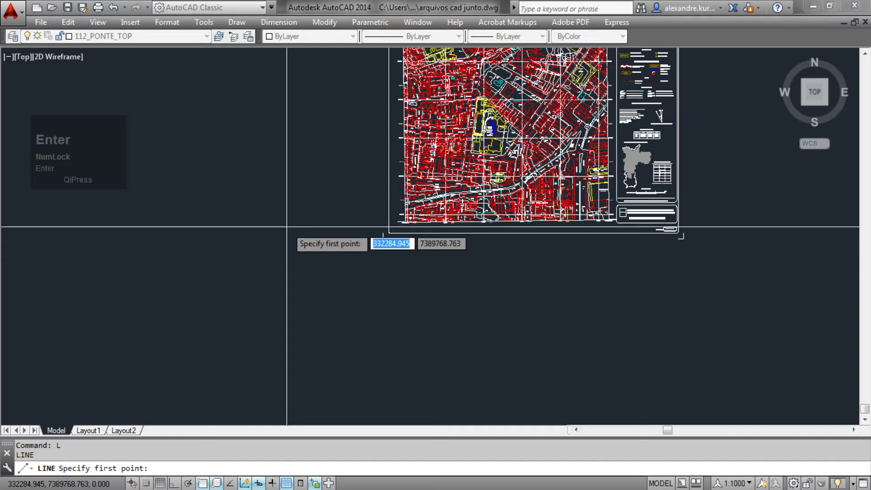
{"action": "type", "text": ","}
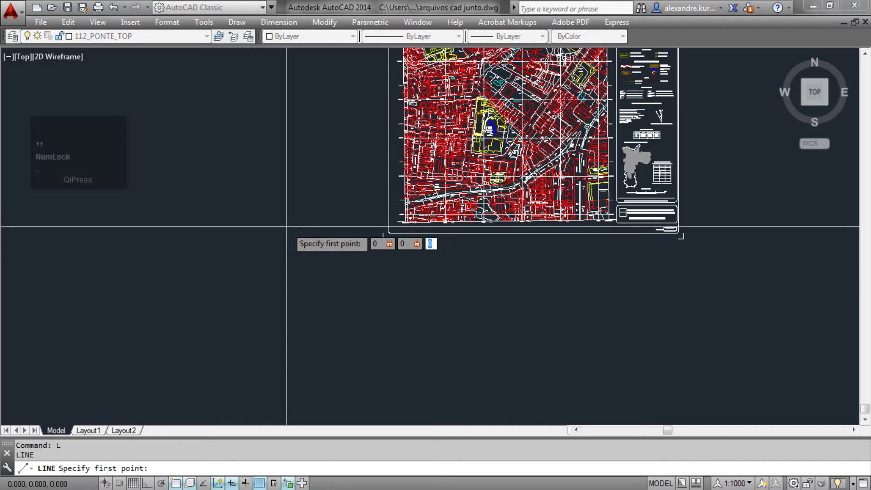
{"action": "key", "text": "Return"}
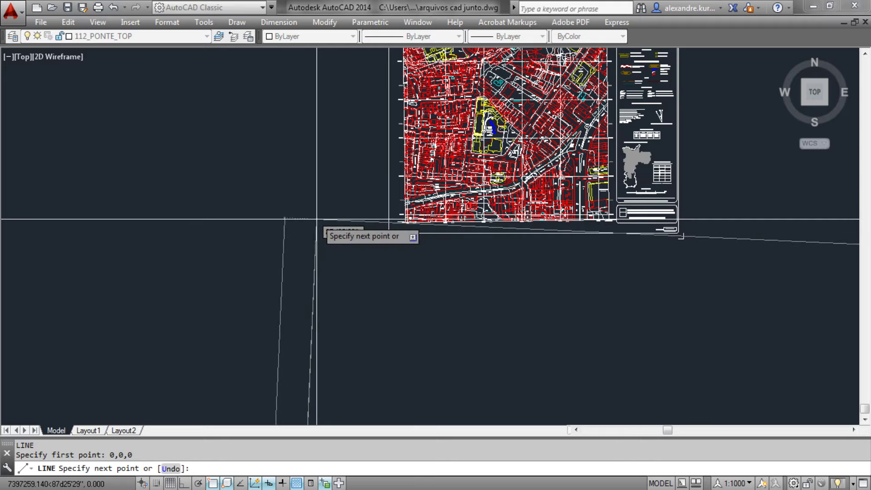
{"action": "key", "text": "F8"}
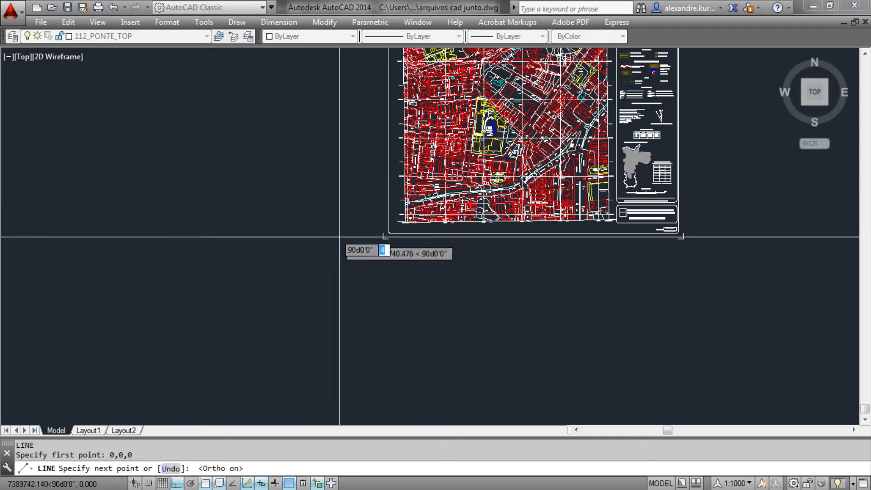
{"action": "key", "text": "F8"}
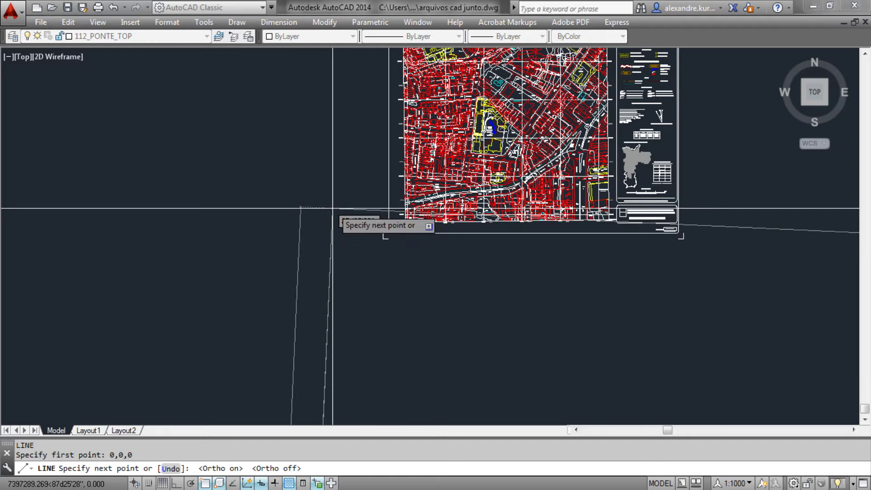
{"action": "left_click", "coordinate": [332, 208]}
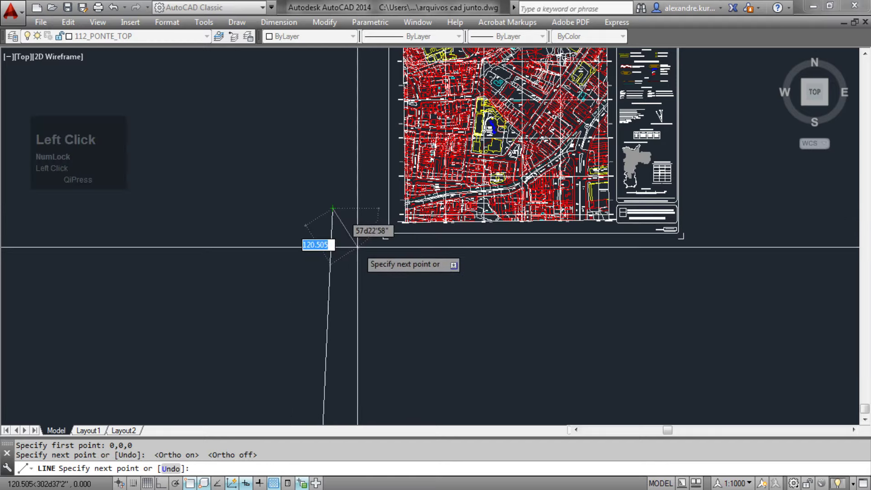
{"action": "key", "text": "Escape"}
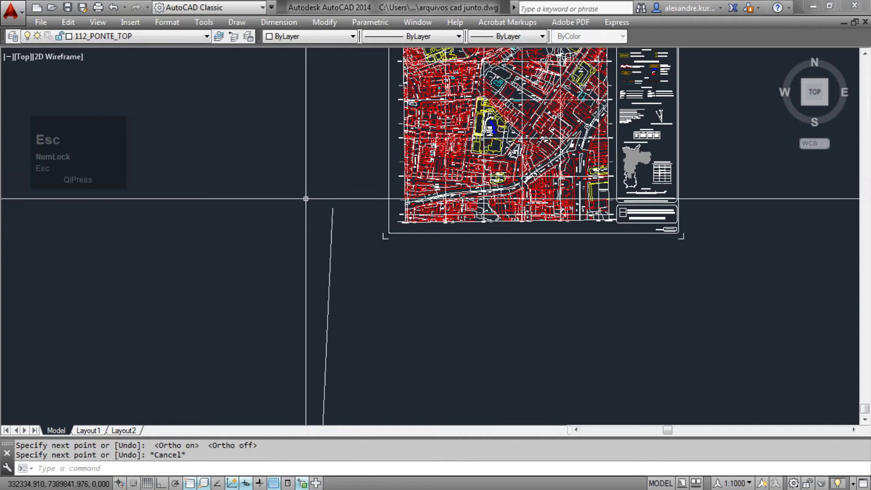
Zoom to the drawing extents and follow the line down to its starting end at the origin.
{"action": "scroll", "coordinate": [307, 218], "scroll_direction": "down", "scroll_amount": 2}
{"action": "middle_click_drag", "start_coordinate": [307, 218], "coordinate": [272, 179]}
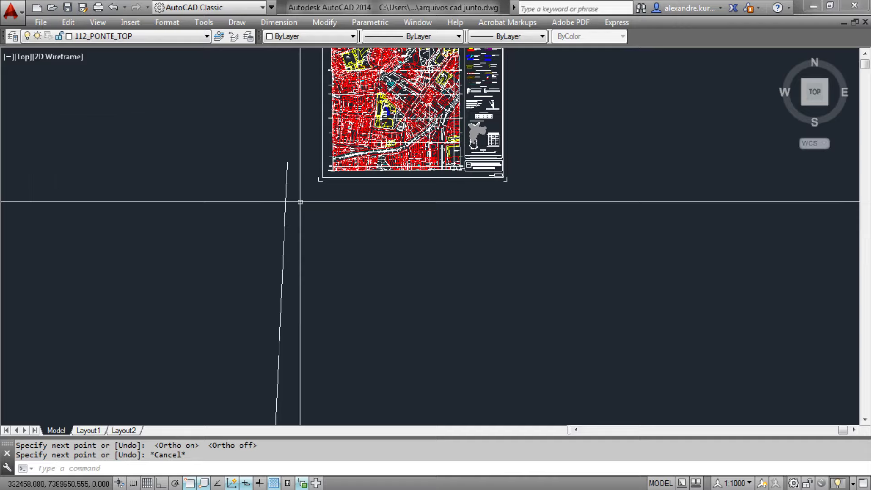
{"action": "middle_click", "coordinate": [307, 217]}
{"action": "middle_click", "coordinate": [307, 218]}
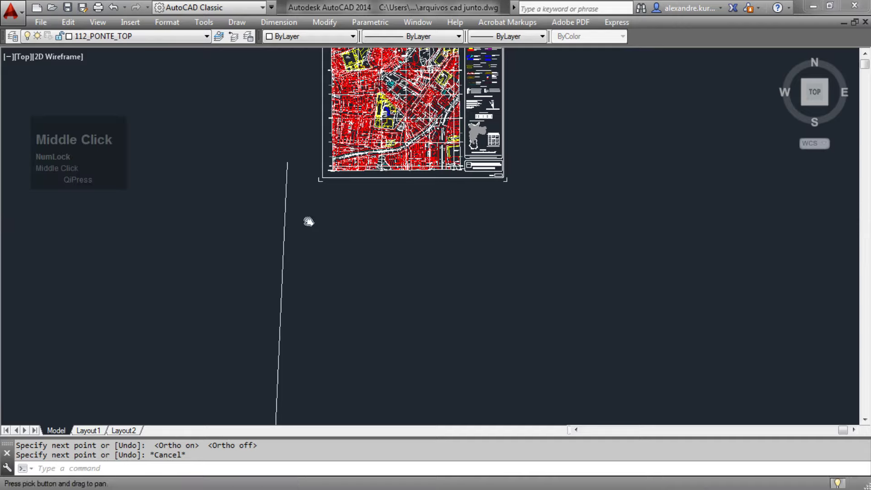
{"action": "middle_click_drag", "start_coordinate": [349, 318], "coordinate": [259, 231]}
{"action": "middle_click_drag", "start_coordinate": [350, 103], "coordinate": [341, 198]}
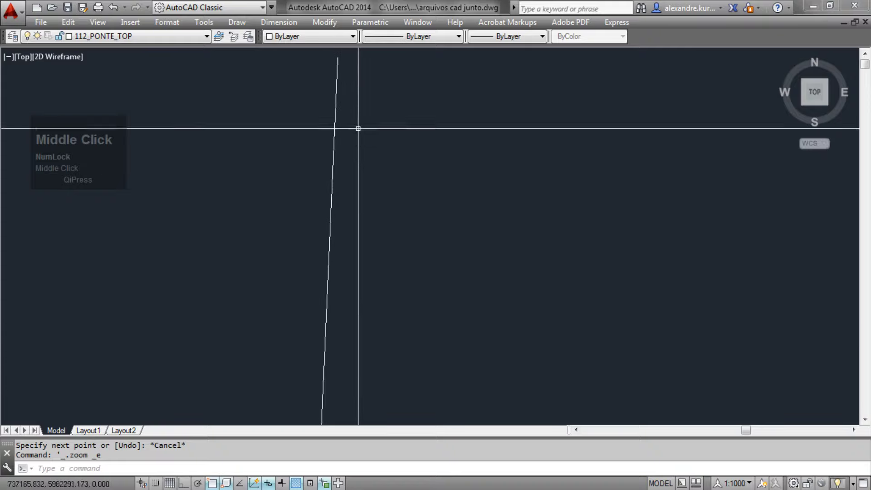
{"action": "middle_click_drag", "start_coordinate": [355, 290], "coordinate": [359, 167]}
{"action": "scroll", "coordinate": [319, 309], "scroll_direction": "up", "scroll_amount": 5}
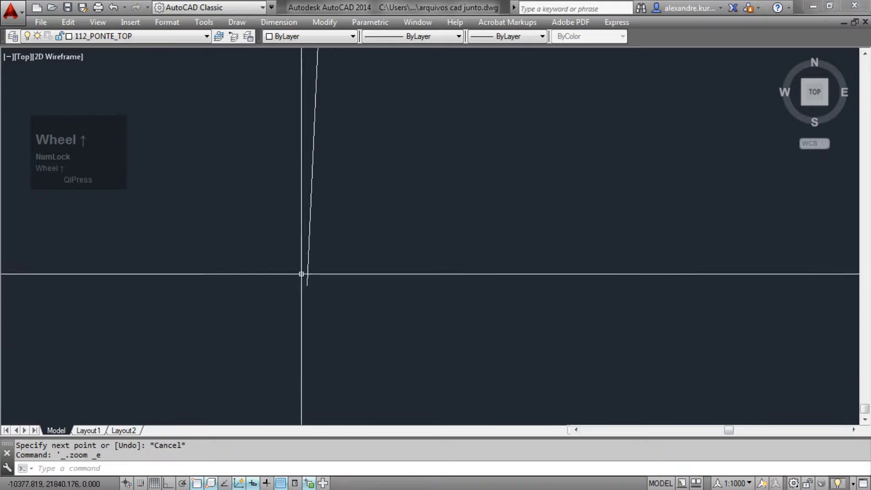
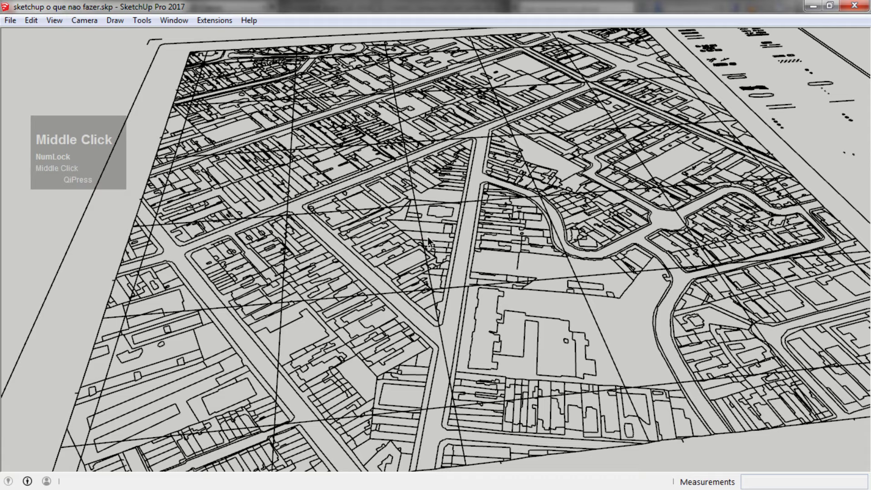
Switch to SketchUp and inspect the imported street and building linework in "sketchup o que nao fazer.skp" from overview to close range.
{"action": "scroll", "coordinate": [427, 236], "scroll_direction": "down", "scroll_amount": 6}
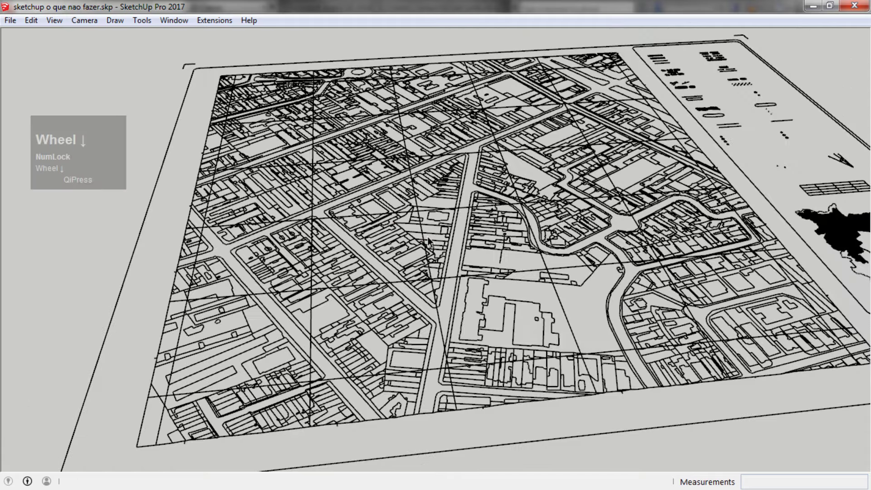
{"action": "middle_click_drag", "start_coordinate": [322, 314], "coordinate": [358, 281]}
{"action": "scroll", "coordinate": [450, 207], "scroll_direction": "up", "scroll_amount": 5}
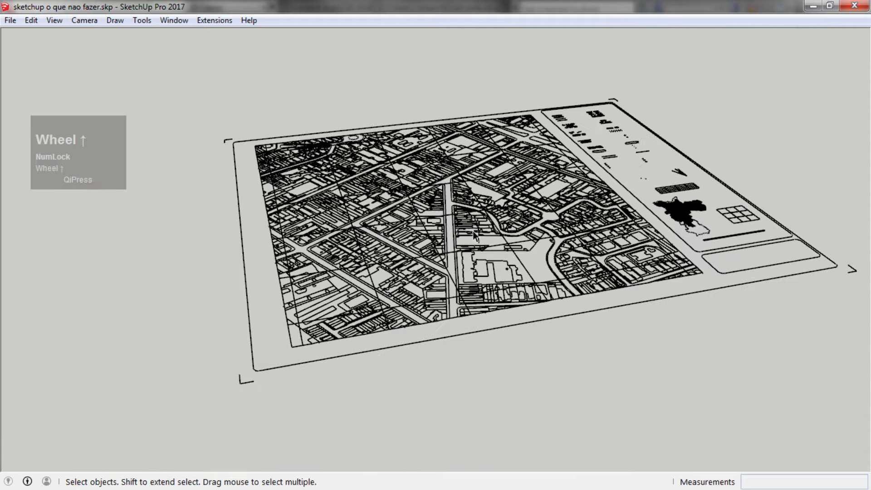
{"action": "middle_click_drag", "start_coordinate": [450, 206], "coordinate": [365, 249]}
{"action": "scroll", "coordinate": [297, 252], "scroll_direction": "up", "scroll_amount": 3}
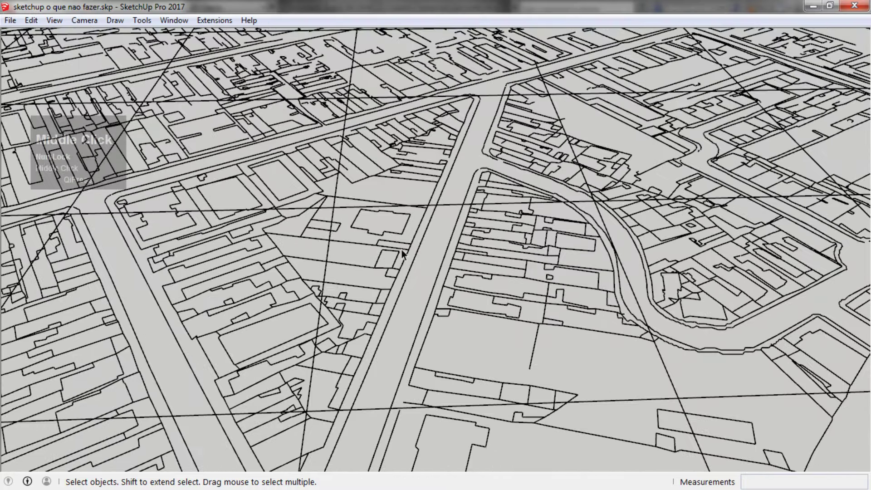
{"action": "middle_click_drag", "start_coordinate": [383, 289], "coordinate": [286, 232]}
{"action": "scroll", "coordinate": [254, 222], "scroll_direction": "down", "scroll_amount": 5}
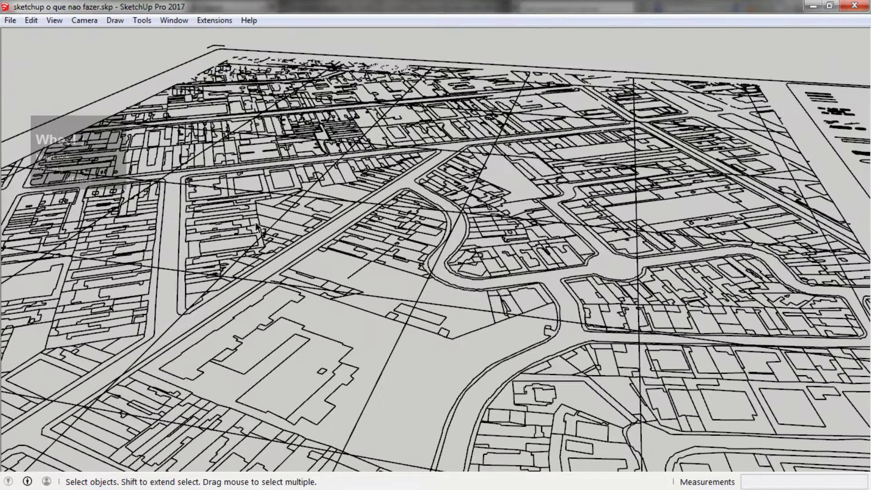
{"action": "middle_click_drag", "start_coordinate": [243, 186], "coordinate": [366, 145]}
Examine the shape of the imported contour lines at close range, especially where neighbouring curves run tightly together.
{"action": "scroll", "coordinate": [408, 227], "scroll_direction": "down", "scroll_amount": 5}
{"action": "scroll", "coordinate": [408, 227], "scroll_direction": "down", "scroll_amount": 3}
{"action": "scroll", "coordinate": [437, 237], "scroll_direction": "up", "scroll_amount": 8}
{"action": "middle_click_drag", "start_coordinate": [429, 182], "coordinate": [443, 264]}
{"action": "scroll", "coordinate": [367, 136], "scroll_direction": "up", "scroll_amount": 3}
{"action": "scroll", "coordinate": [415, 135], "scroll_direction": "up", "scroll_amount": 3}
{"action": "scroll", "coordinate": [443, 264], "scroll_direction": "up", "scroll_amount": 5}
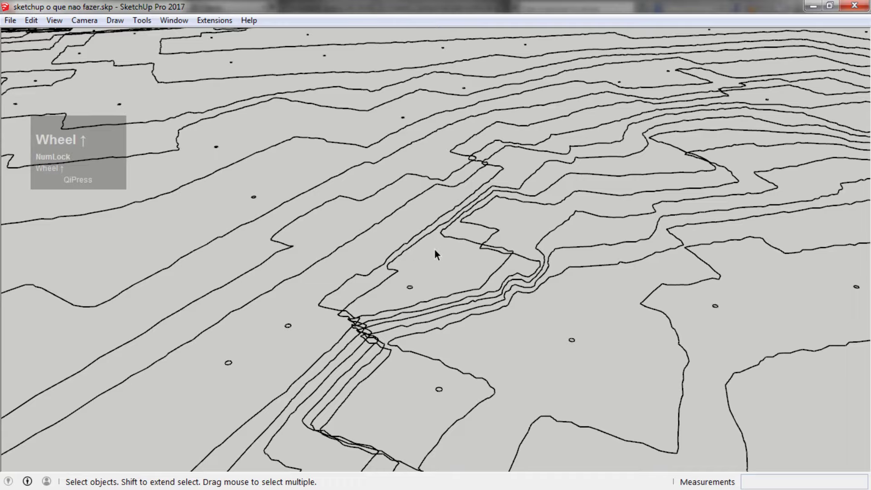
{"action": "middle_click_drag", "start_coordinate": [435, 251], "coordinate": [475, 268]}
{"action": "scroll", "coordinate": [498, 263], "scroll_direction": "up", "scroll_amount": 6}
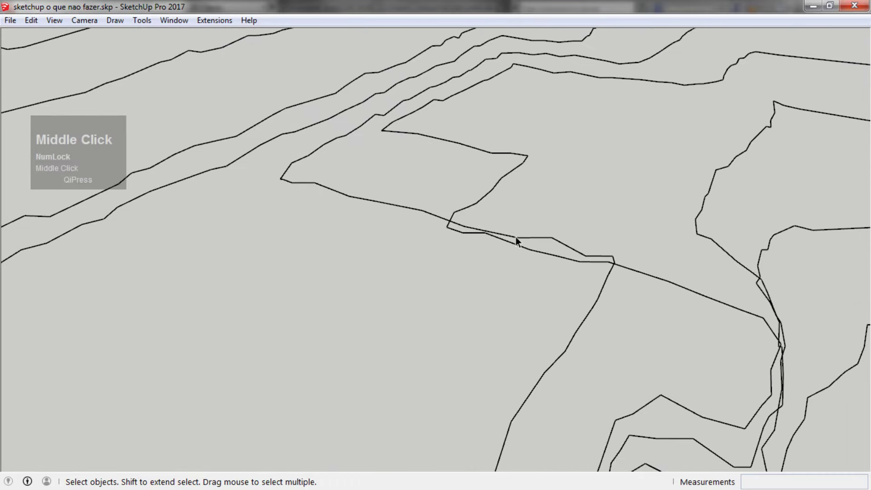
{"action": "middle_click_drag", "start_coordinate": [599, 265], "coordinate": [455, 252]}
{"action": "scroll", "coordinate": [456, 252], "scroll_direction": "down", "scroll_amount": 4}
{"action": "middle_click_drag", "start_coordinate": [501, 287], "coordinate": [657, 292]}
{"action": "scroll", "coordinate": [546, 301], "scroll_direction": "down", "scroll_amount": 5}
{"action": "middle_click_drag", "start_coordinate": [546, 301], "coordinate": [363, 228], "text": "shift"}
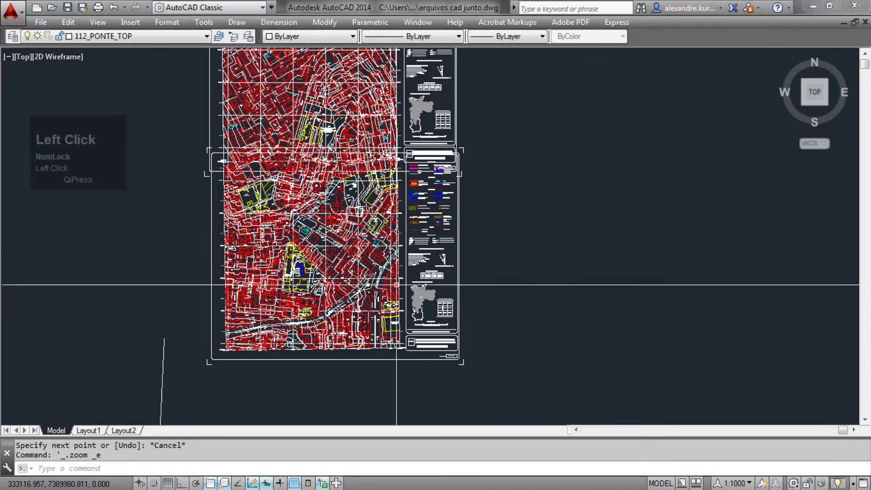
Switch back to AutoCAD and compare the joined sheets with the detail around Centro Médico Israelita Abrahão Garfinkel.
{"action": "middle_click_drag", "start_coordinate": [214, 288], "coordinate": [364, 357]}
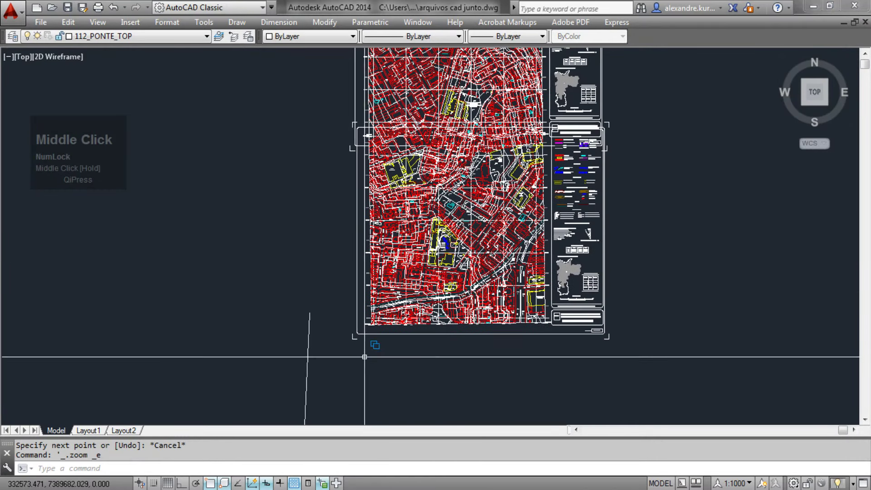
{"action": "scroll", "coordinate": [430, 236], "scroll_direction": "down", "scroll_amount": 5}
{"action": "middle_click_drag", "start_coordinate": [430, 236], "coordinate": [344, 228]}
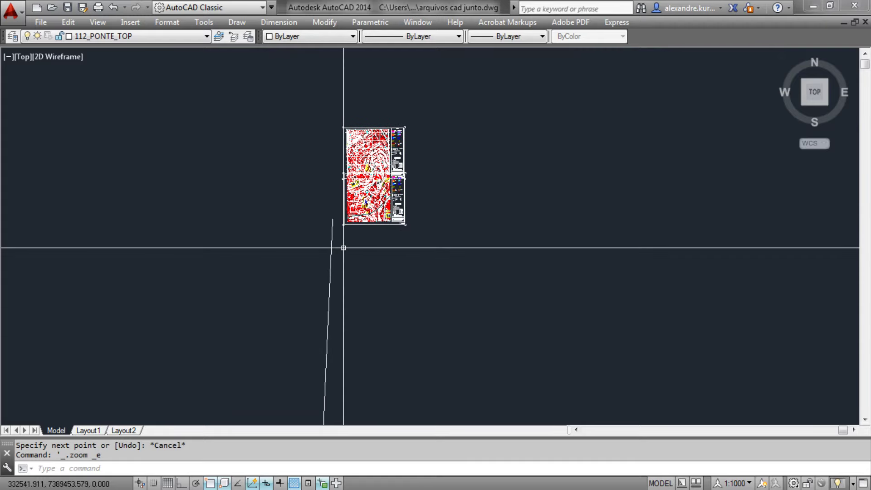
{"action": "scroll", "coordinate": [343, 248], "scroll_direction": "up", "scroll_amount": 4}
{"action": "middle_click", "coordinate": [339, 236]}
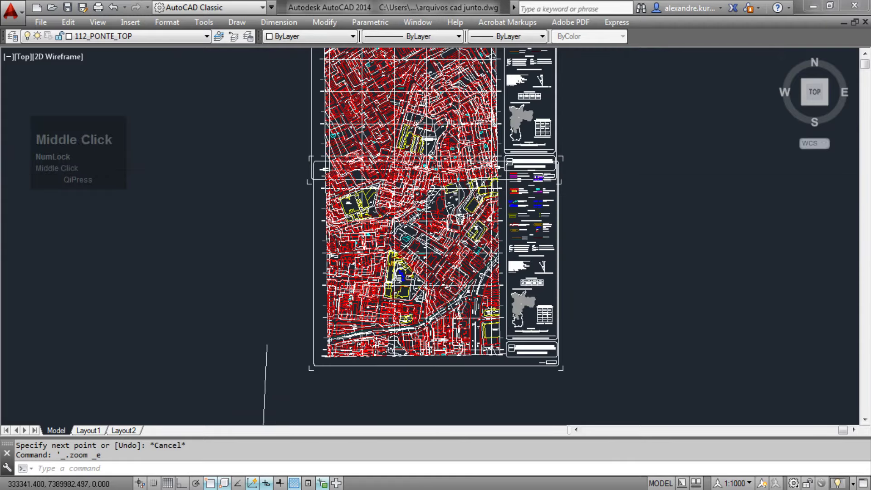
{"action": "scroll", "coordinate": [338, 232], "scroll_direction": "up", "scroll_amount": 2}
{"action": "scroll", "coordinate": [338, 232], "scroll_direction": "up", "scroll_amount": 3}
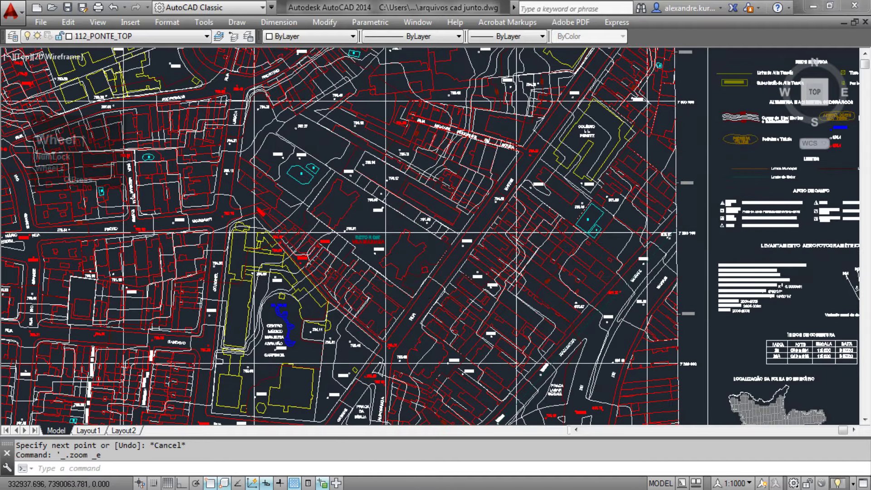
{"action": "scroll", "coordinate": [281, 320], "scroll_direction": "up", "scroll_amount": 5}
{"action": "scroll", "coordinate": [281, 321], "scroll_direction": "down", "scroll_amount": 6}
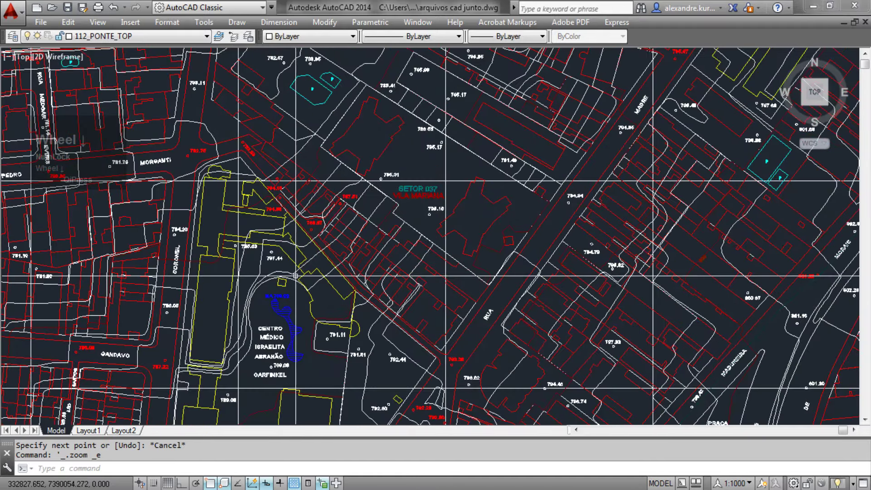
{"action": "middle_click_drag", "start_coordinate": [277, 283], "coordinate": [365, 249]}
{"action": "scroll", "coordinate": [365, 249], "scroll_direction": "down", "scroll_amount": 5}
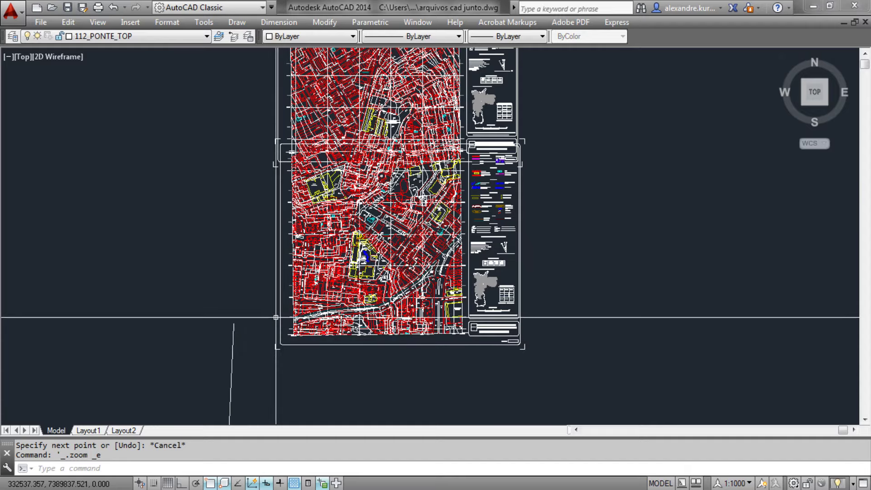
Compare the joined sheets' extent with the long line running from them toward the drawing origin.
{"action": "scroll", "coordinate": [276, 317], "scroll_direction": "down", "scroll_amount": 8}
{"action": "middle_click_drag", "start_coordinate": [275, 317], "coordinate": [245, 229]}
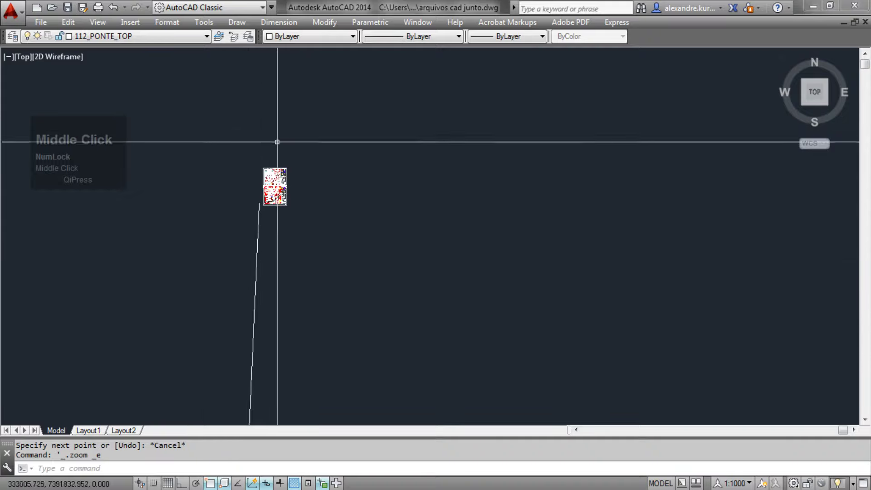
{"action": "scroll", "coordinate": [256, 348], "scroll_direction": "down", "scroll_amount": 6}
{"action": "middle_click_drag", "start_coordinate": [256, 347], "coordinate": [273, 236]}
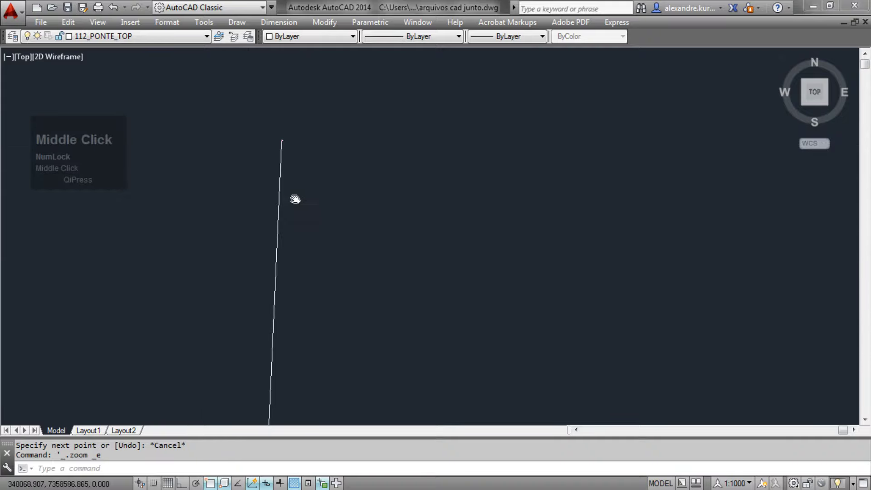
{"action": "scroll", "coordinate": [272, 274], "scroll_direction": "up", "scroll_amount": 4}
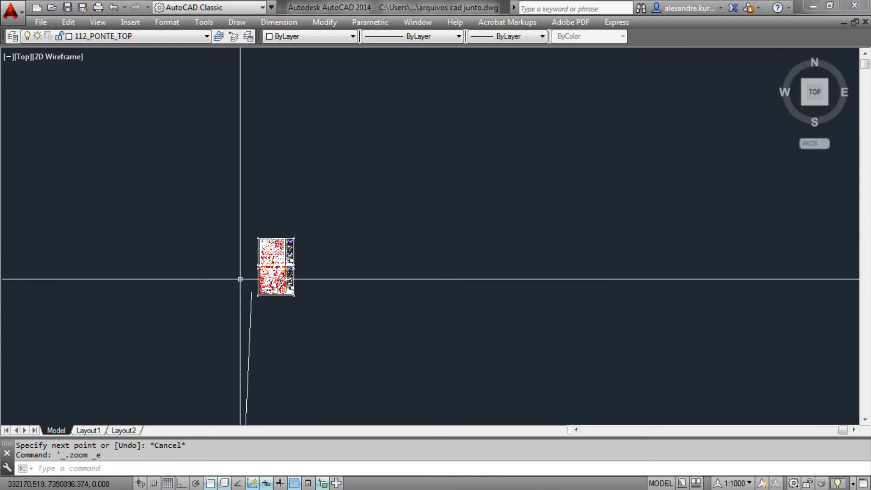
{"action": "scroll", "coordinate": [259, 288], "scroll_direction": "up", "scroll_amount": 6}
{"action": "middle_click", "coordinate": [269, 236]}
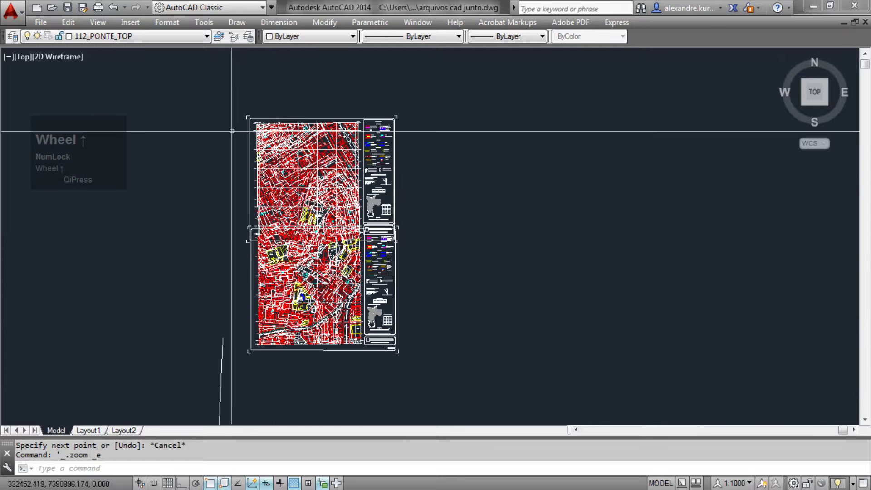
{"action": "middle_click", "coordinate": [246, 216]}
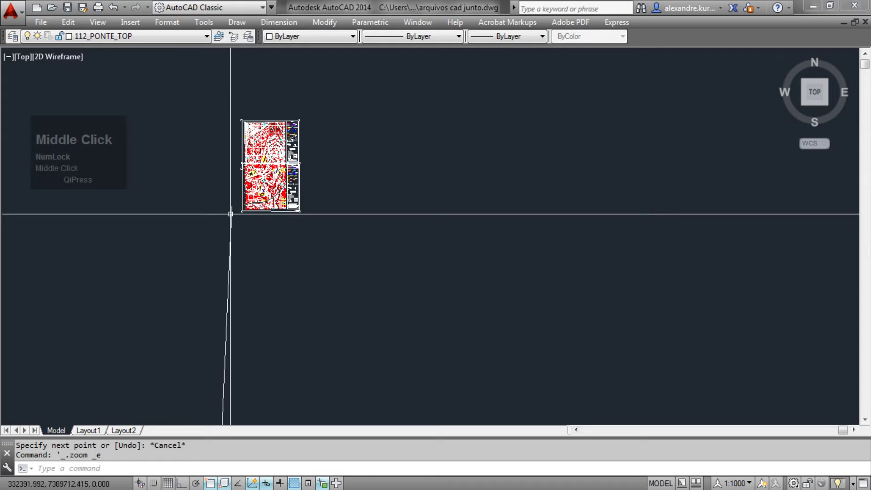
Examine the upper end of the long line beside the joined sheets' lower-left corner, from close range to overview.
{"action": "scroll", "coordinate": [230, 214], "scroll_direction": "up", "scroll_amount": 6}
{"action": "left_click", "coordinate": [247, 185]}
{"action": "left_click", "coordinate": [180, 230]}
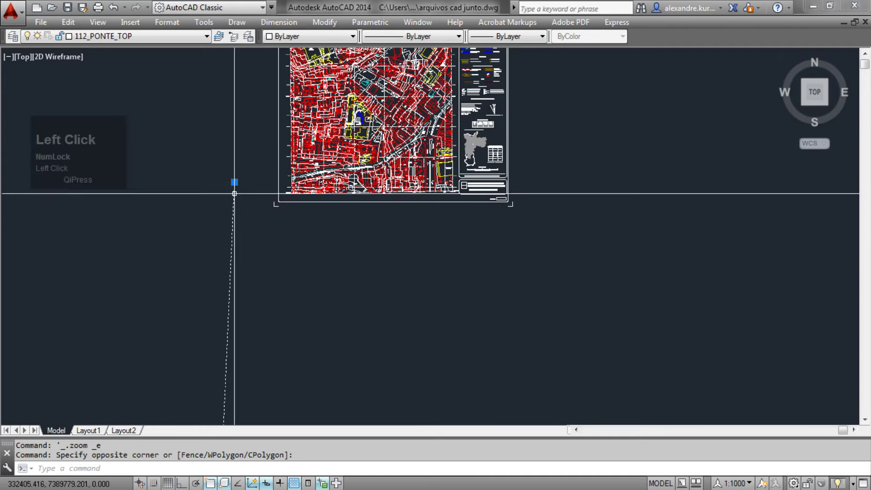
{"action": "scroll", "coordinate": [234, 193], "scroll_direction": "up", "scroll_amount": 4}
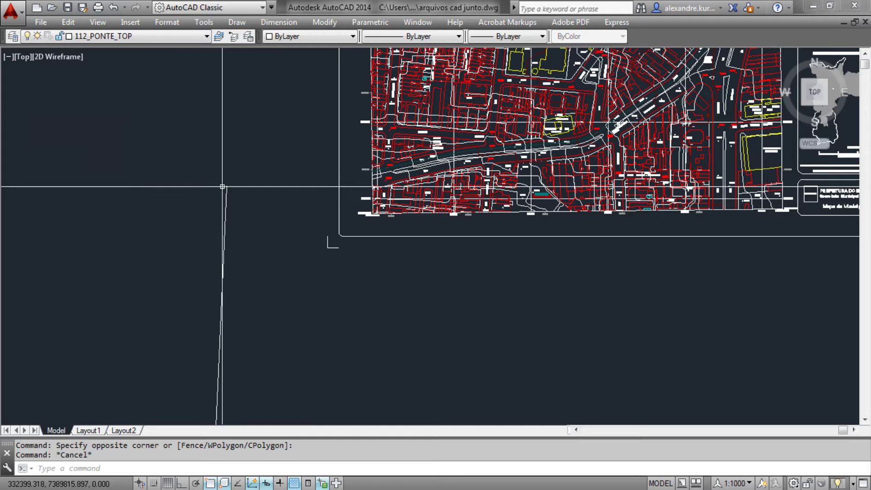
{"action": "scroll", "coordinate": [227, 196], "scroll_direction": "down", "scroll_amount": 4}
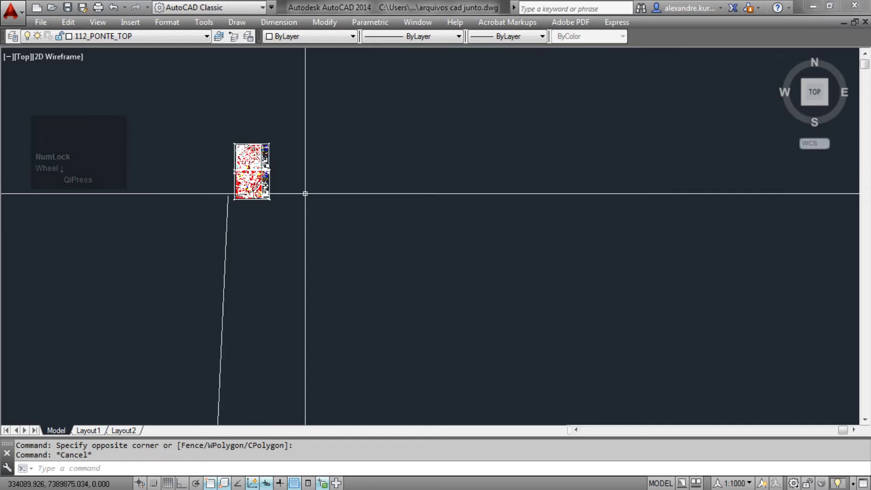
{"action": "scroll", "coordinate": [276, 228], "scroll_direction": "up", "scroll_amount": 5}
{"action": "middle_click_drag", "start_coordinate": [166, 317], "coordinate": [236, 256]}
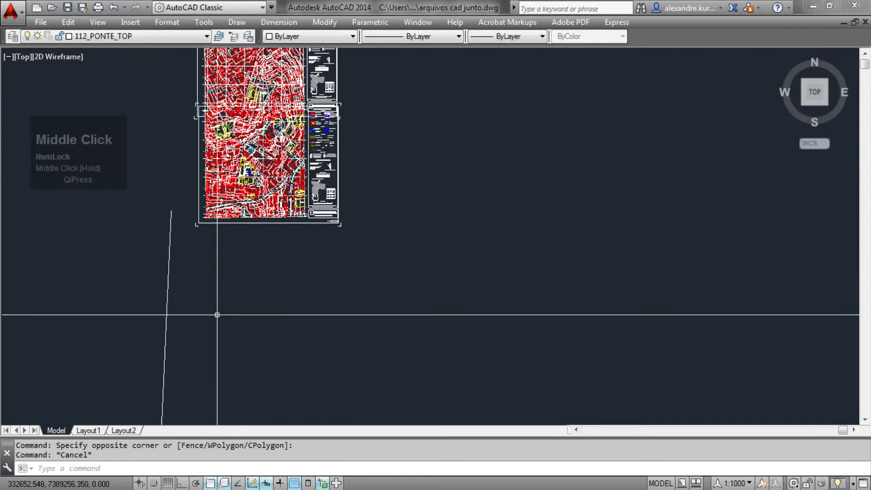
{"action": "key", "text": "Escape"}
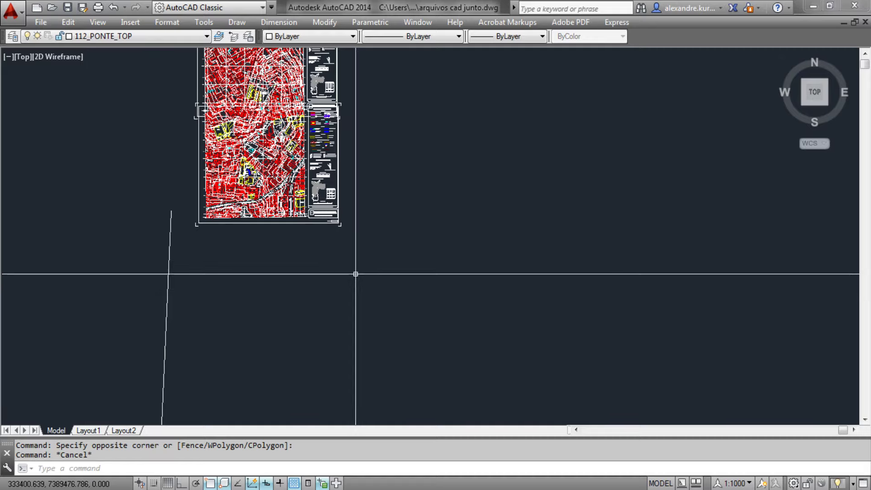
Compare the size of the joined sheets with the long line ending next to them.
{"action": "middle_click_drag", "start_coordinate": [271, 141], "coordinate": [276, 173]}
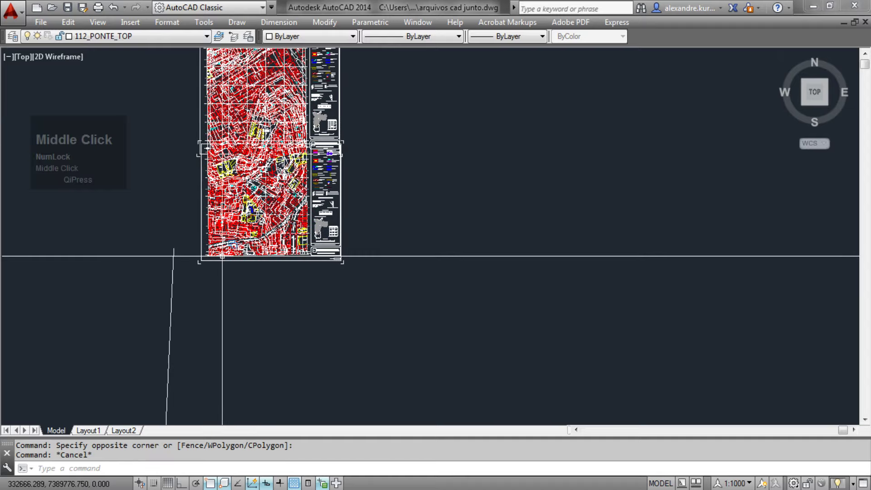
{"action": "scroll", "coordinate": [191, 304], "scroll_direction": "down", "scroll_amount": 4}
{"action": "middle_click_drag", "start_coordinate": [185, 359], "coordinate": [214, 272]}
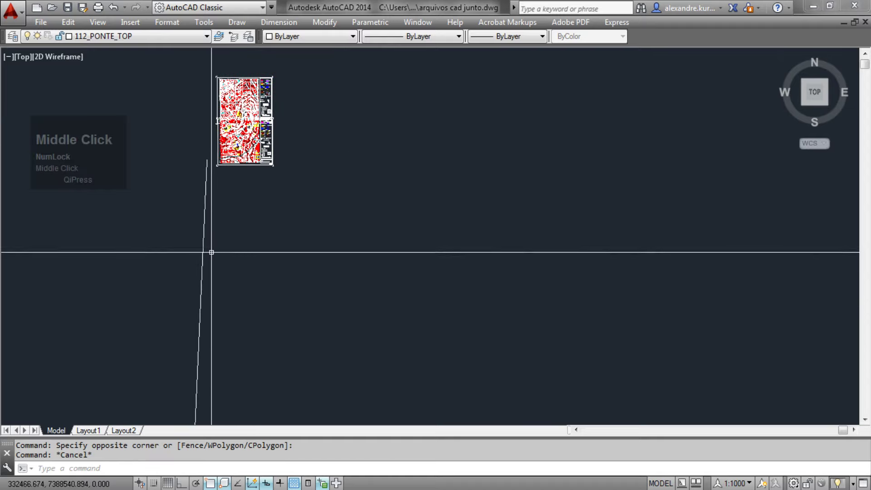
{"action": "left_click", "coordinate": [256, 247]}
{"action": "left_click", "coordinate": [184, 239]}
{"action": "middle_click_drag", "start_coordinate": [249, 207], "coordinate": [241, 233]}
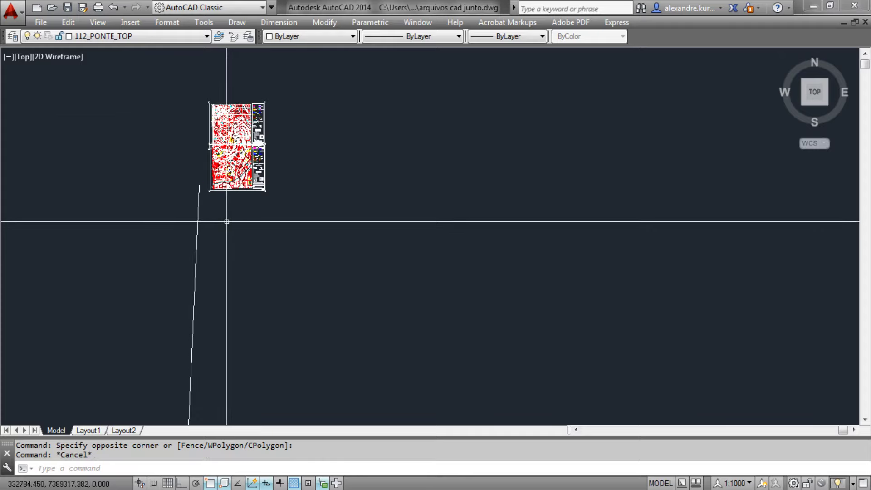
{"action": "scroll", "coordinate": [204, 101], "scroll_direction": "up", "scroll_amount": 4}
{"action": "middle_click_drag", "start_coordinate": [361, 195], "coordinate": [351, 121]}
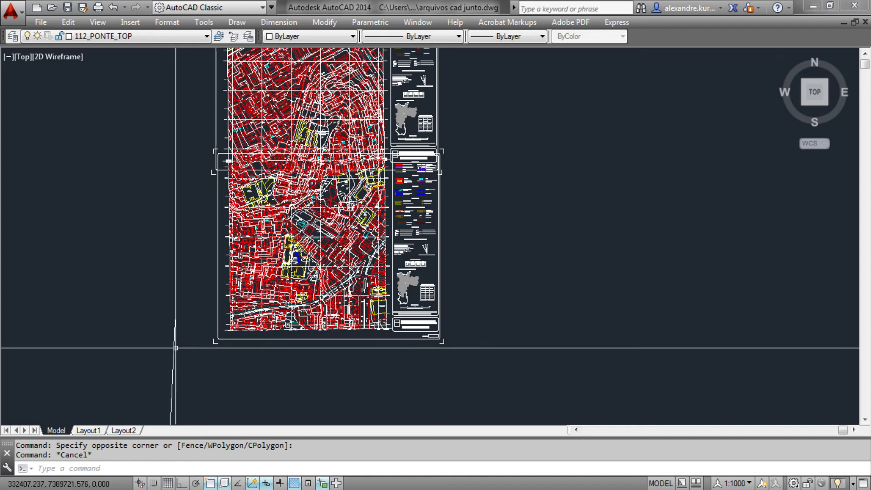
{"action": "middle_click_drag", "start_coordinate": [175, 346], "coordinate": [188, 304]}
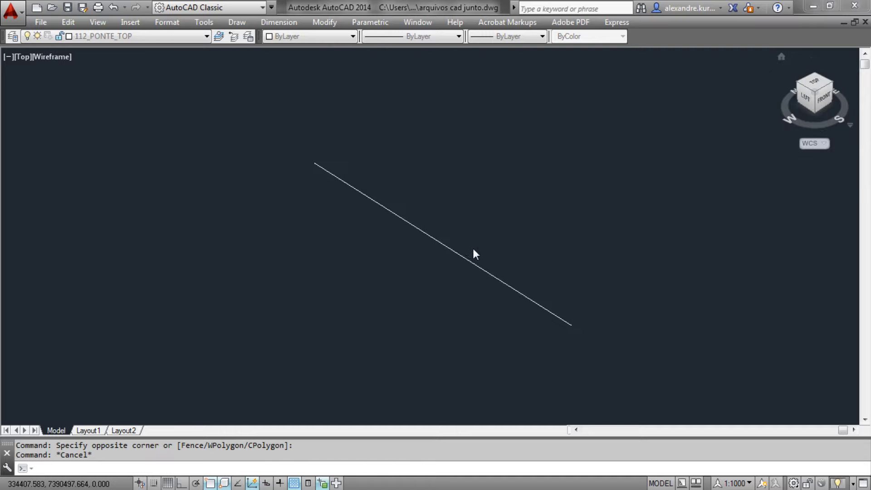
Orbit to an isometric view and follow the long line between its origin end and its far end.
{"action": "middle_click", "coordinate": [473, 250]}
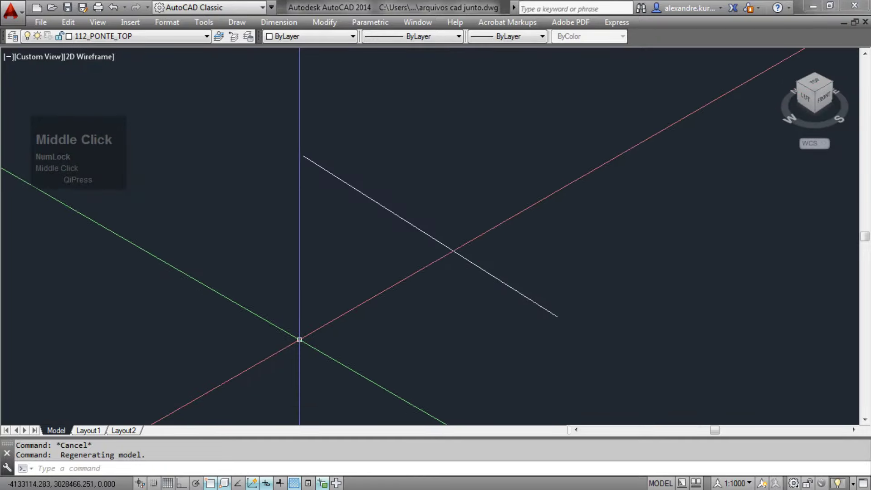
{"action": "middle_click_drag", "start_coordinate": [298, 340], "coordinate": [540, 330]}
{"action": "scroll", "coordinate": [540, 330], "scroll_direction": "up", "scroll_amount": 3}
{"action": "scroll", "coordinate": [480, 308], "scroll_direction": "up", "scroll_amount": 20}
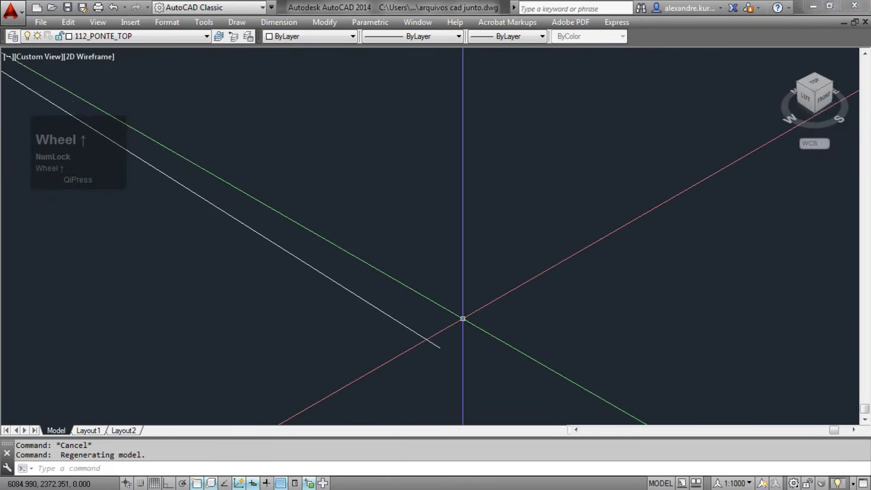
{"action": "scroll", "coordinate": [444, 332], "scroll_direction": "down", "scroll_amount": 3}
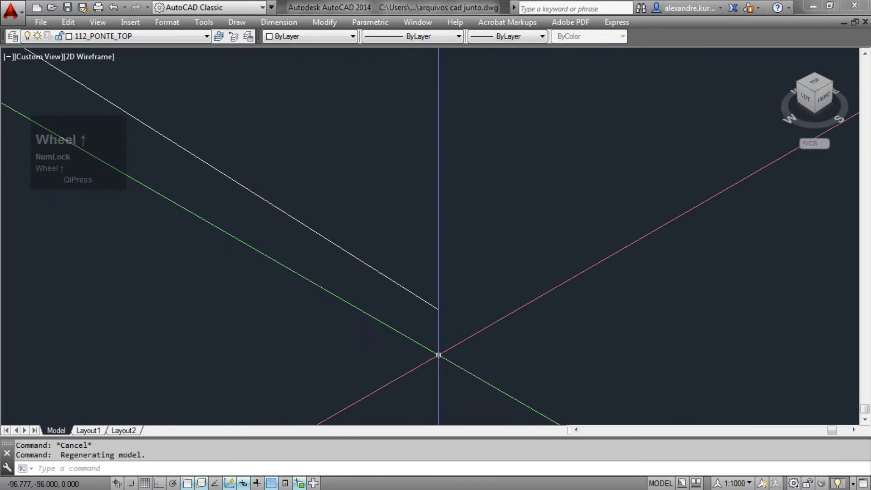
{"action": "mouse_move", "coordinate": [383, 319]}
{"action": "middle_mouse_down"}
{"action": "mouse_move", "coordinate": [396, 268]}
{"action": "mouse_move", "coordinate": [577, 422]}
{"action": "middle_mouse_up"}
{"action": "scroll", "coordinate": [397, 268], "scroll_direction": "down", "scroll_amount": 3}
{"action": "scroll", "coordinate": [273, 240], "scroll_direction": "down", "scroll_amount": 5}
{"action": "scroll", "coordinate": [273, 239], "scroll_direction": "down", "scroll_amount": 4}
{"action": "middle_click_drag", "start_coordinate": [273, 240], "coordinate": [807, 418]}
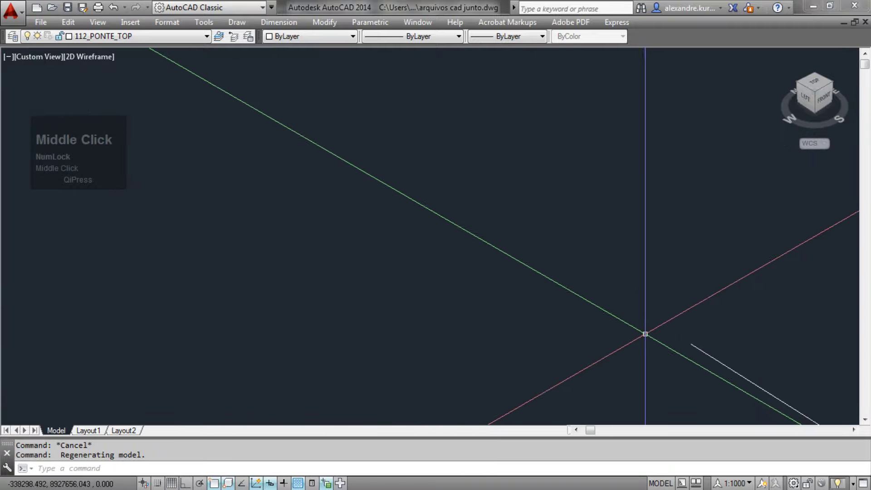
Examine the joined sheets in the isometric view, comparing the flat street plan with the contour lines above it.
{"action": "scroll", "coordinate": [702, 346], "scroll_direction": "up", "scroll_amount": 6}
{"action": "scroll", "coordinate": [604, 331], "scroll_direction": "up", "scroll_amount": 4}
{"action": "scroll", "coordinate": [590, 344], "scroll_direction": "up", "scroll_amount": 5}
{"action": "mouse_move", "coordinate": [662, 326]}
{"action": "middle_mouse_down"}
{"action": "mouse_move", "coordinate": [565, 200]}
{"action": "mouse_move", "coordinate": [507, 148]}
{"action": "mouse_move", "coordinate": [486, 189]}
{"action": "middle_mouse_up"}
{"action": "scroll", "coordinate": [486, 157], "scroll_direction": "up", "scroll_amount": 3}
{"action": "middle_click_drag", "start_coordinate": [486, 156], "coordinate": [474, 150]}
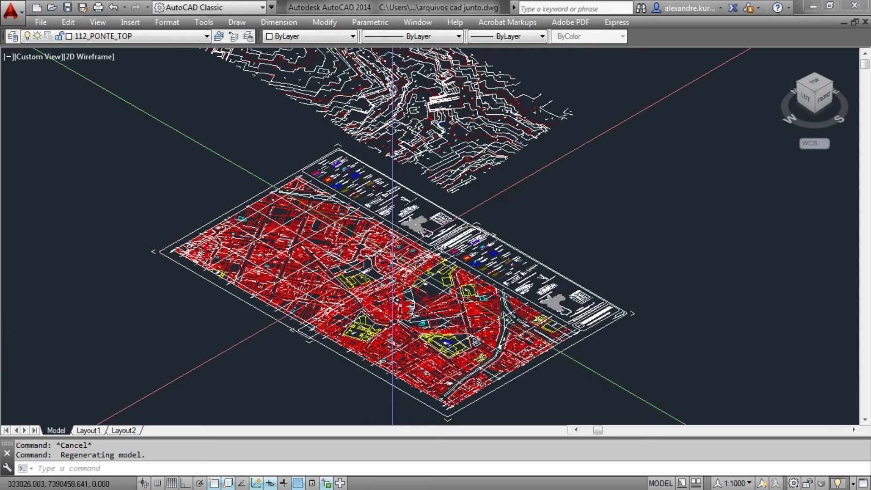
{"action": "middle_click_drag", "start_coordinate": [384, 280], "coordinate": [272, 188]}
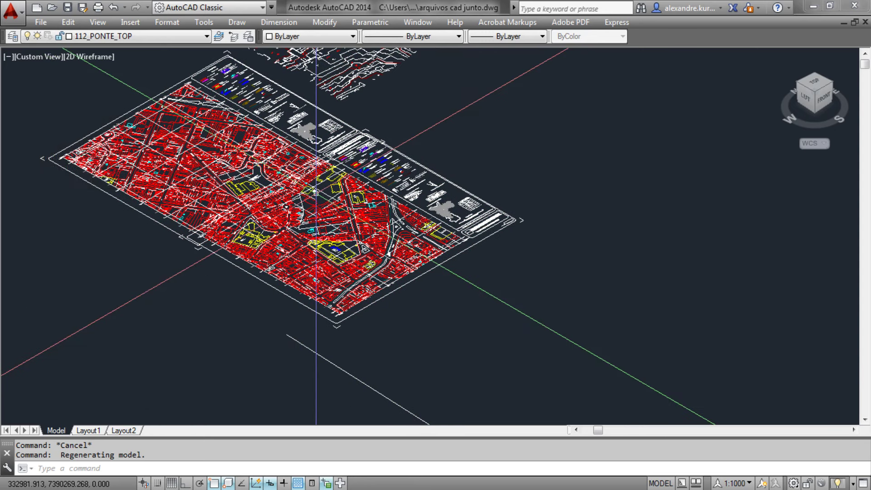
{"action": "middle_click_drag", "start_coordinate": [186, 147], "coordinate": [191, 212]}
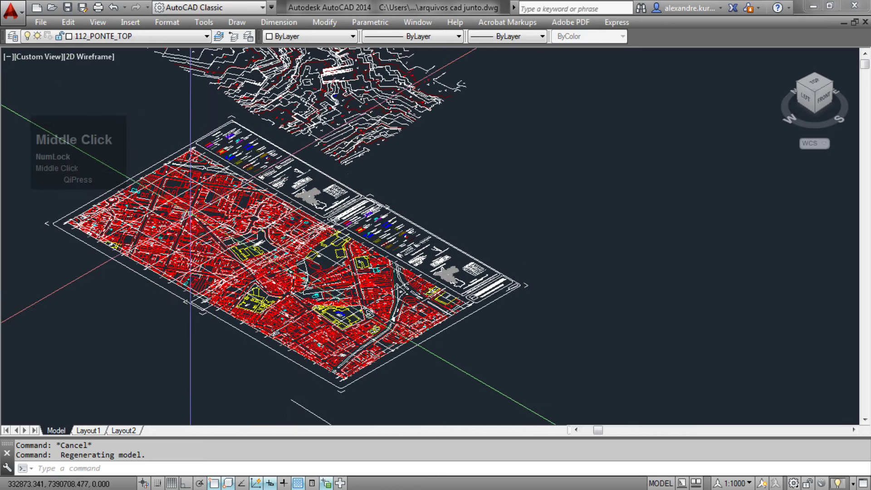
{"action": "middle_click_drag", "start_coordinate": [343, 96], "coordinate": [349, 136]}
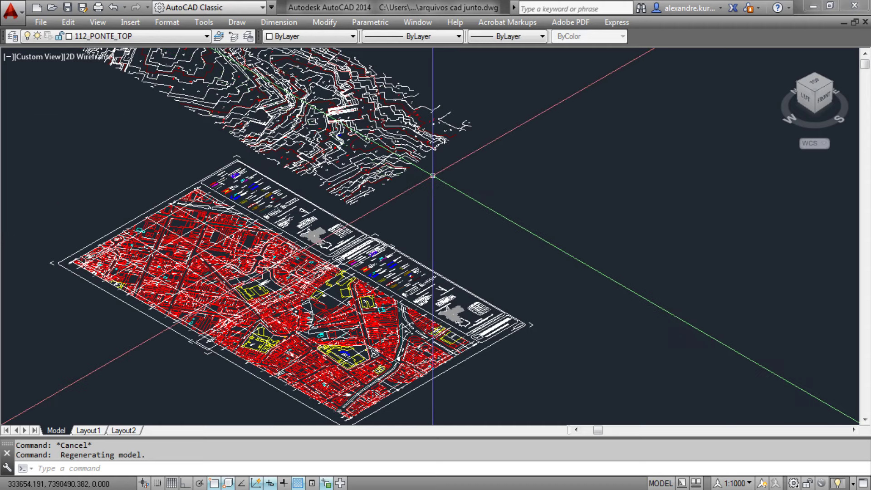
Inspect the raised contour lines and spot elevation labels at close range, ending with an overview above the street plan.
{"action": "scroll", "coordinate": [400, 181], "scroll_direction": "up", "scroll_amount": 6}
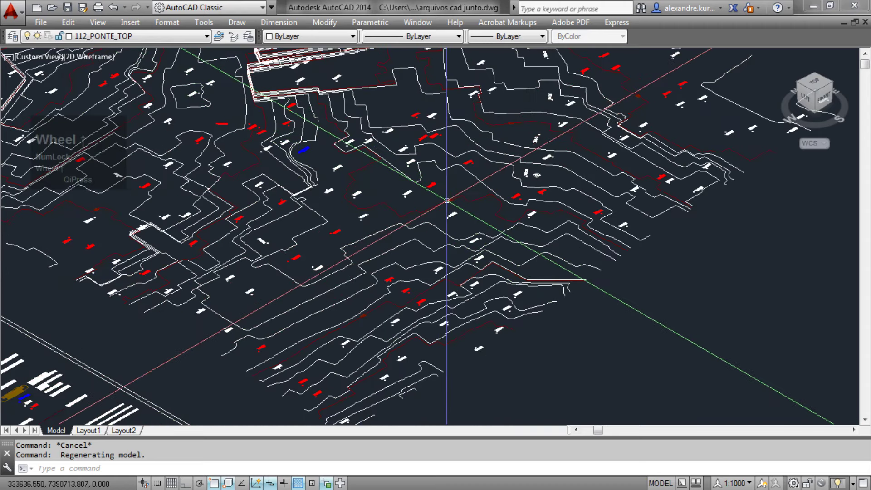
{"action": "scroll", "coordinate": [432, 222], "scroll_direction": "up", "scroll_amount": 4}
{"action": "scroll", "coordinate": [453, 224], "scroll_direction": "down", "scroll_amount": 1}
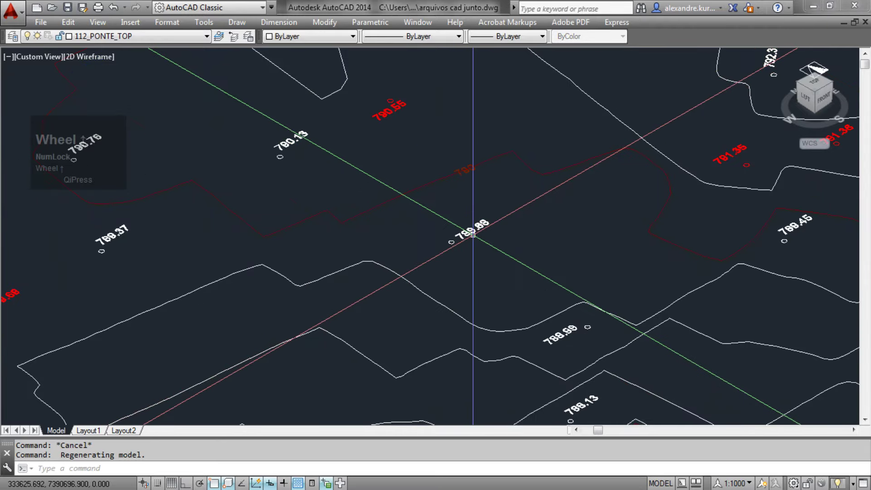
{"action": "scroll", "coordinate": [467, 229], "scroll_direction": "down", "scroll_amount": 3}
{"action": "scroll", "coordinate": [502, 209], "scroll_direction": "down", "scroll_amount": 4}
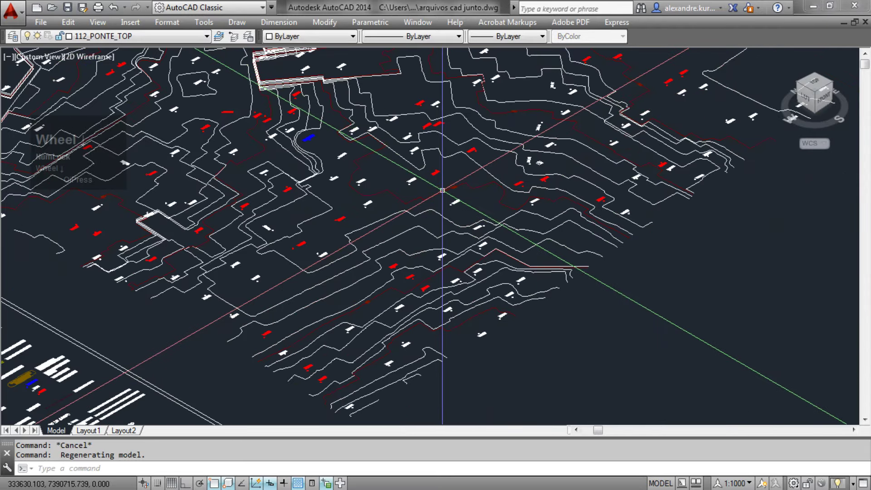
{"action": "mouse_move", "coordinate": [440, 190]}
{"action": "middle_mouse_down"}
{"action": "mouse_move", "coordinate": [515, 245]}
{"action": "mouse_move", "coordinate": [406, 168]}
{"action": "middle_mouse_up"}
{"action": "scroll", "coordinate": [515, 246], "scroll_direction": "down", "scroll_amount": 4}
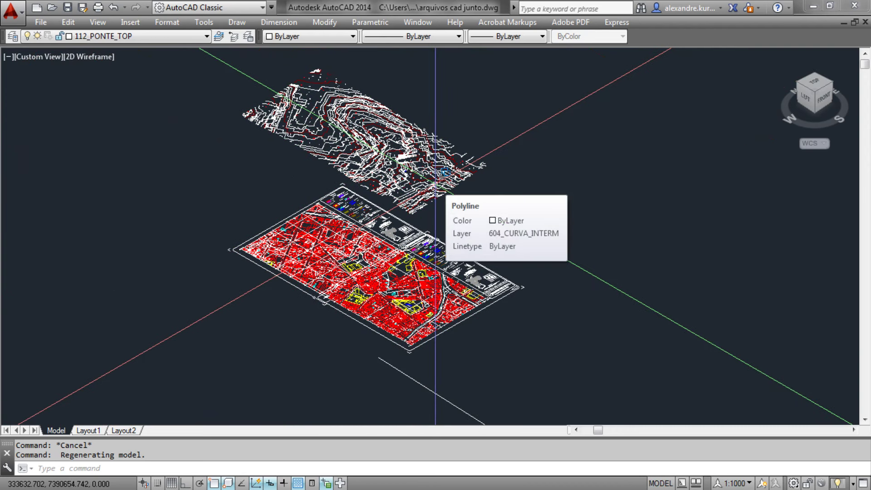
Restore the top view and frame both joined sheets together with the upper end of the long line.
{"action": "left_click", "coordinate": [816, 86]}
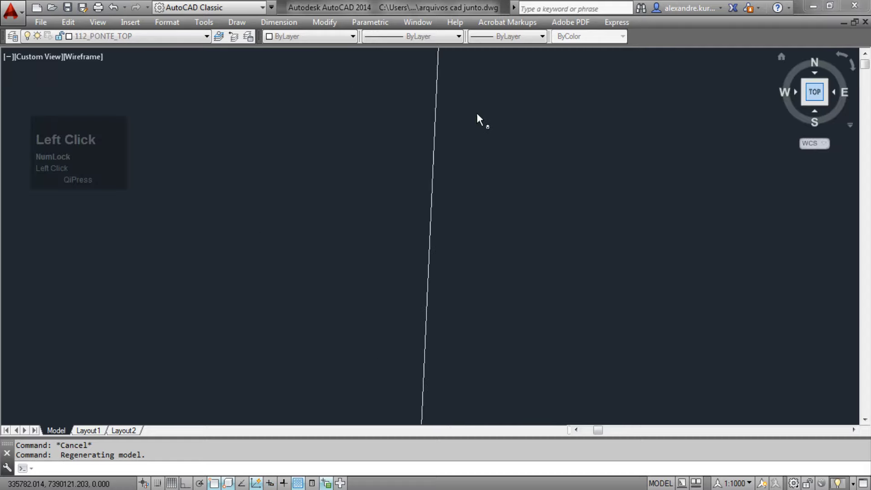
{"action": "scroll", "coordinate": [500, 235], "scroll_direction": "down", "scroll_amount": 5}
{"action": "middle_click_drag", "start_coordinate": [498, 197], "coordinate": [398, 244]}
{"action": "scroll", "coordinate": [374, 223], "scroll_direction": "up", "scroll_amount": 1}
{"action": "scroll", "coordinate": [366, 211], "scroll_direction": "up", "scroll_amount": 20}
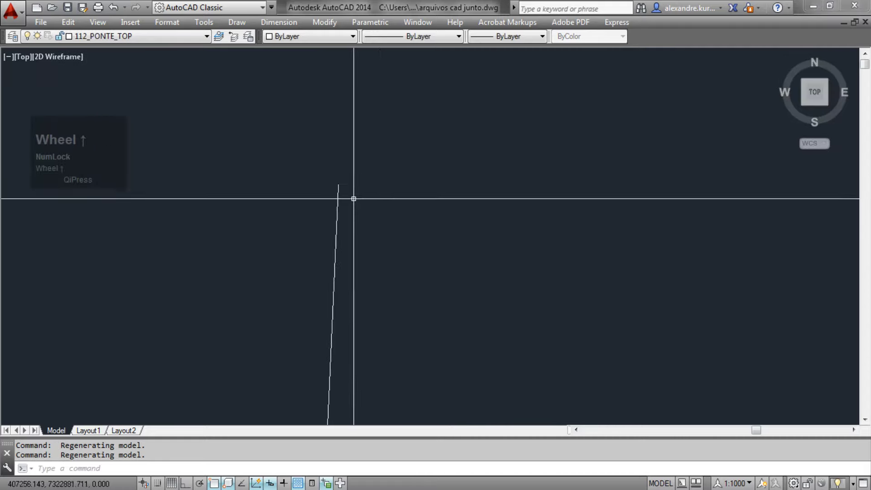
{"action": "middle_click_drag", "start_coordinate": [370, 126], "coordinate": [285, 264]}
{"action": "scroll", "coordinate": [285, 265], "scroll_direction": "up", "scroll_amount": 2}
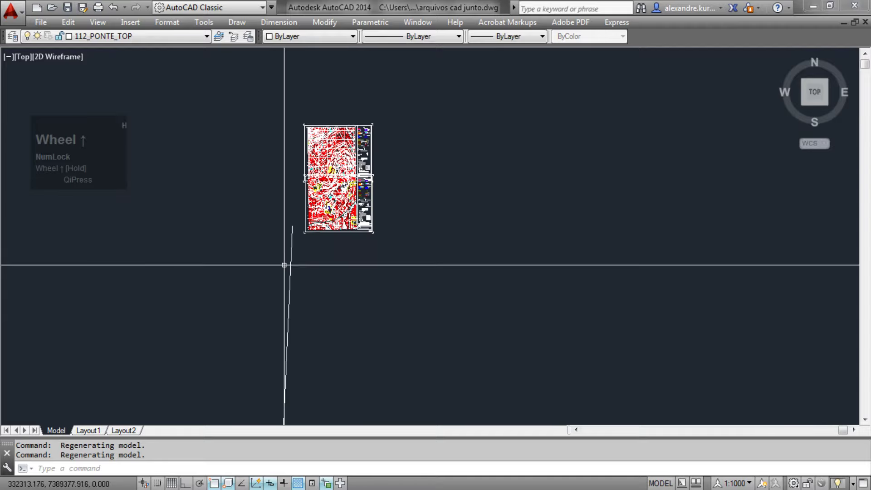
{"action": "mouse_move", "coordinate": [292, 220]}
{"action": "middle_mouse_down"}
{"action": "mouse_move", "coordinate": [272, 254]}
{"action": "mouse_move", "coordinate": [245, 220]}
{"action": "mouse_move", "coordinate": [241, 229]}
{"action": "middle_mouse_up"}
{"action": "key", "text": "Escape"}
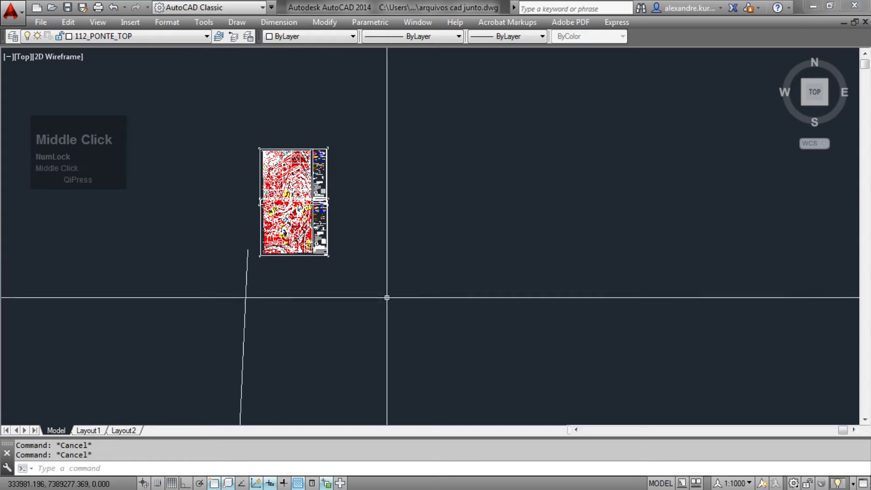
Start the Move command on all objects of both joined sheets, leaving the long line out of the selection.
{"action": "type", "text": "move"}
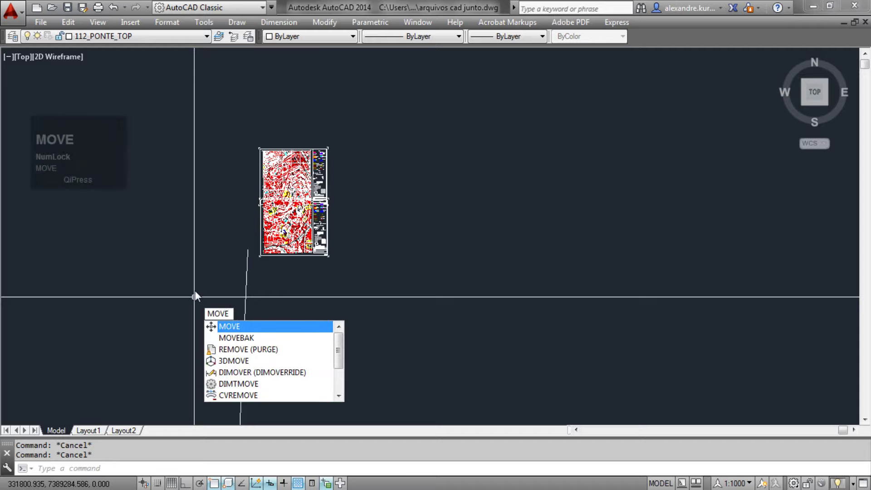
{"action": "key", "text": "Return"}
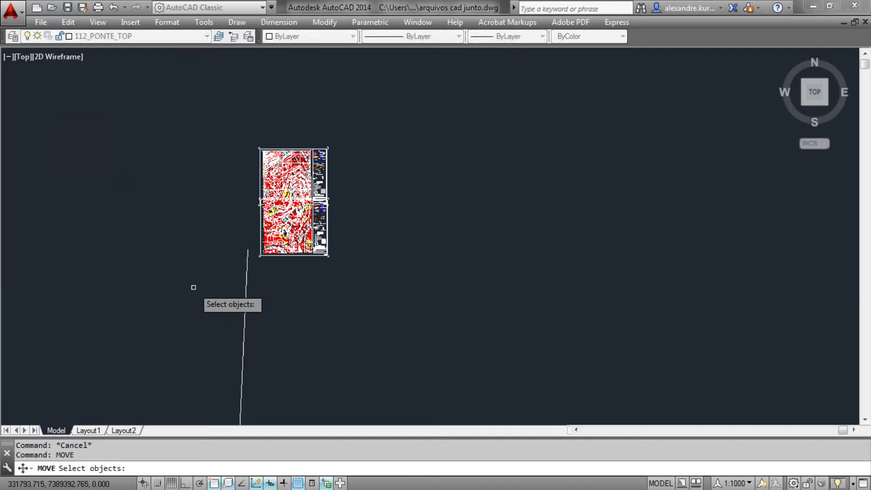
{"action": "left_click", "coordinate": [397, 282]}
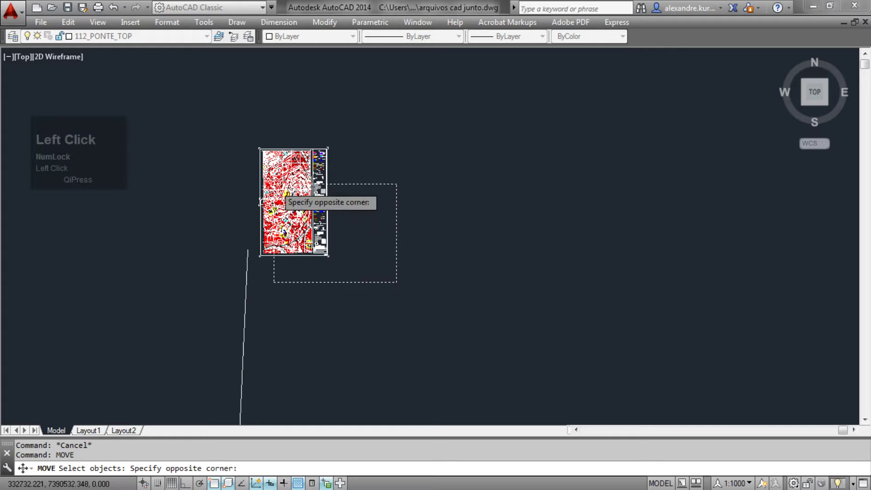
{"action": "left_click", "coordinate": [248, 121]}
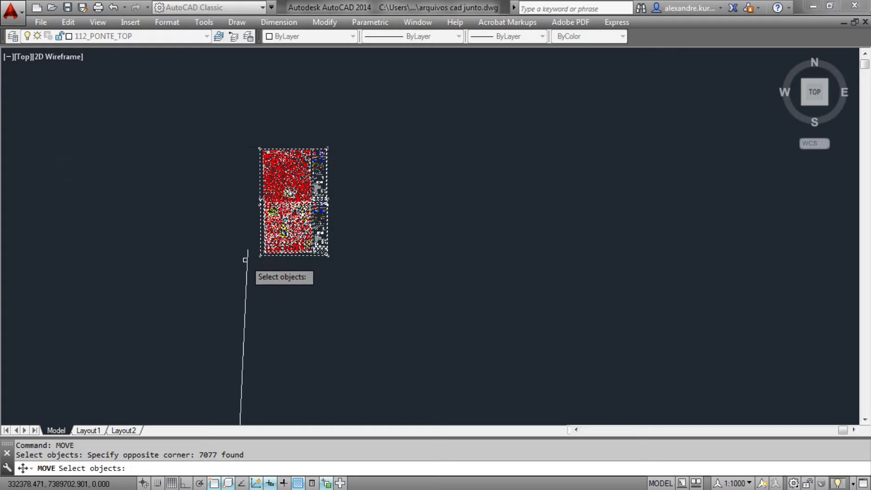
{"action": "key", "text": "space"}
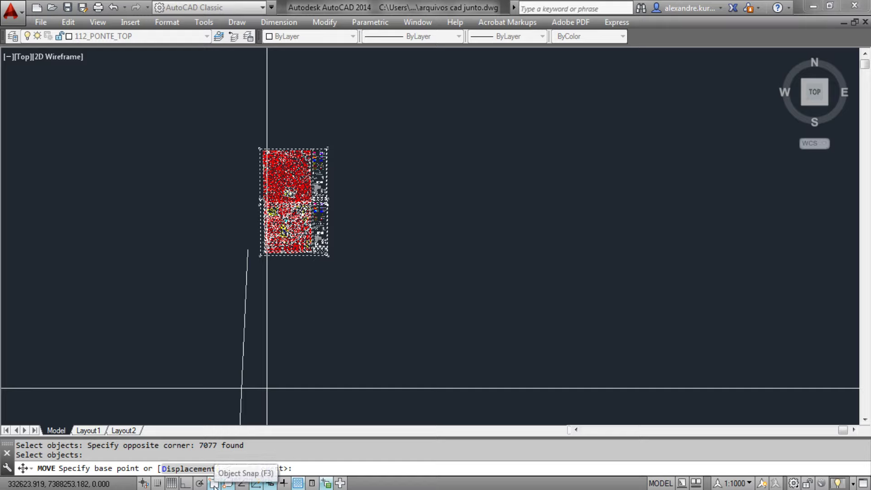
Restrict the running object snap modes to Endpoint only and turn object snap on for the move.
{"action": "right_click", "coordinate": [213, 485]}
{"action": "left_click", "coordinate": [214, 485]}
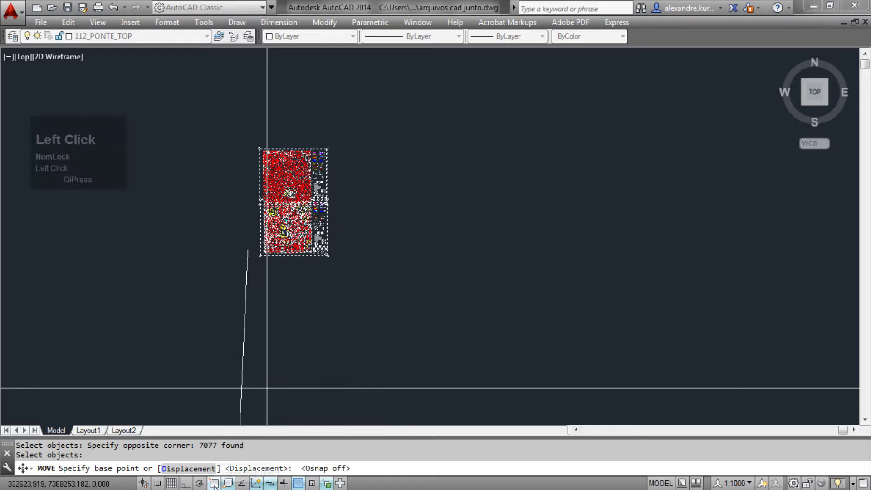
{"action": "right_click", "coordinate": [214, 484]}
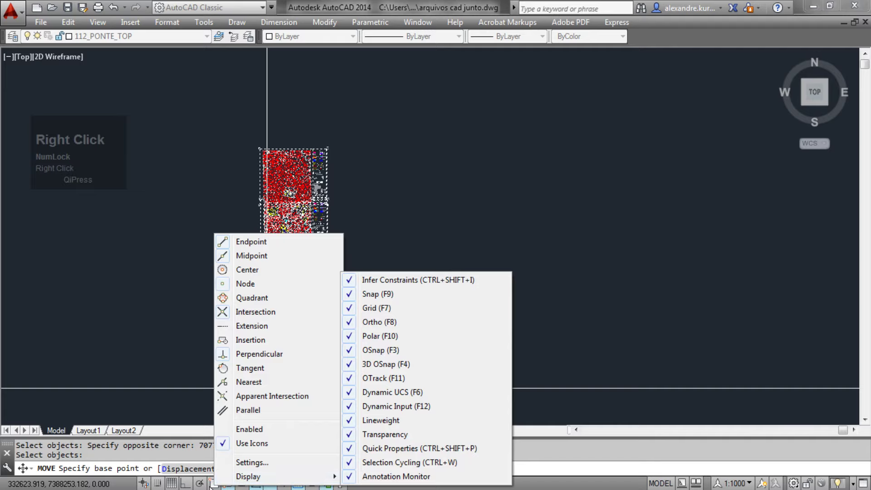
{"action": "left_click", "coordinate": [246, 463]}
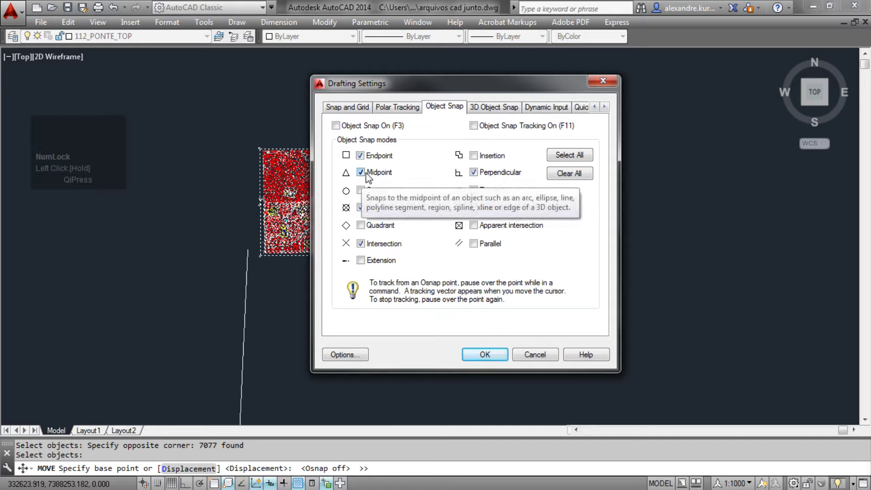
{"action": "left_click", "coordinate": [360, 172]}
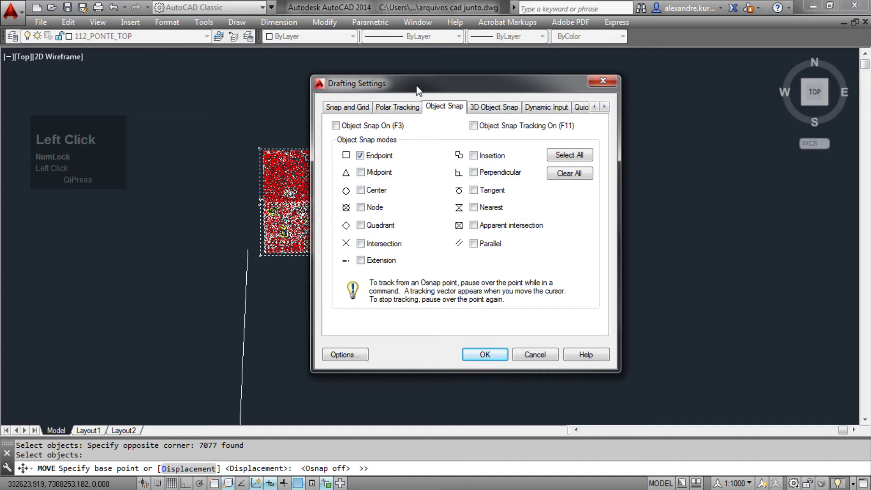
{"action": "left_click_drag", "start_coordinate": [417, 88], "coordinate": [478, 71]}
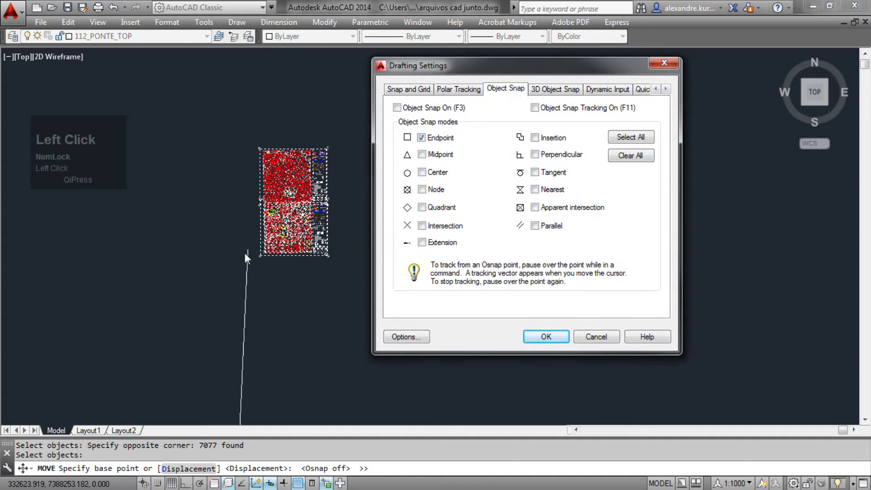
{"action": "left_click", "coordinate": [540, 338]}
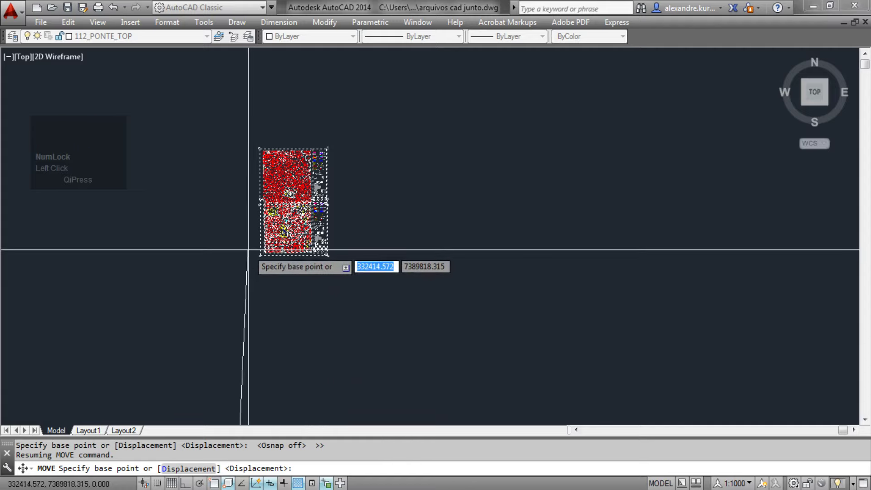
{"action": "left_click", "coordinate": [213, 483]}
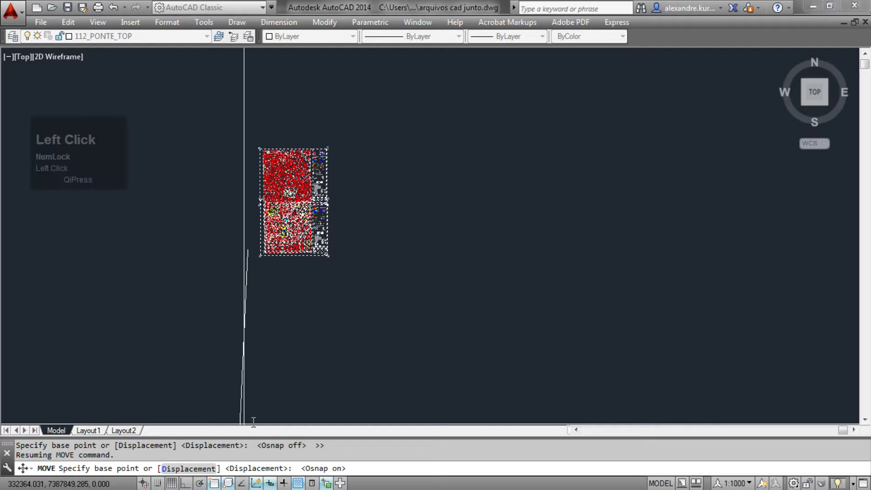
Move both joined sheets from the long line's upper endpoint to its lower endpoint at the origin, and frame the relocated sheets.
{"action": "left_click", "coordinate": [248, 253]}
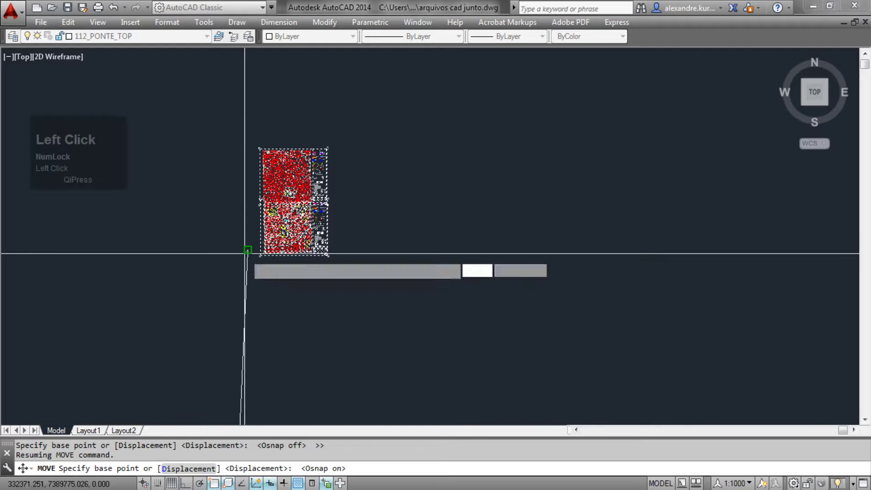
{"action": "scroll", "coordinate": [247, 252], "scroll_direction": "down", "scroll_amount": 3}
{"action": "middle_click_drag", "start_coordinate": [323, 286], "coordinate": [310, 113]}
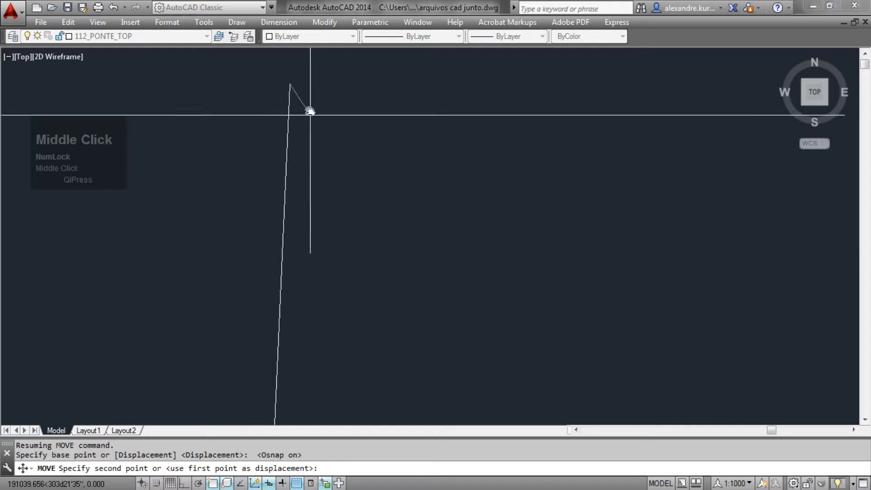
{"action": "scroll", "coordinate": [305, 154], "scroll_direction": "down", "scroll_amount": 9}
{"action": "middle_click_drag", "start_coordinate": [335, 243], "coordinate": [339, 195]}
{"action": "scroll", "coordinate": [311, 249], "scroll_direction": "up", "scroll_amount": 5}
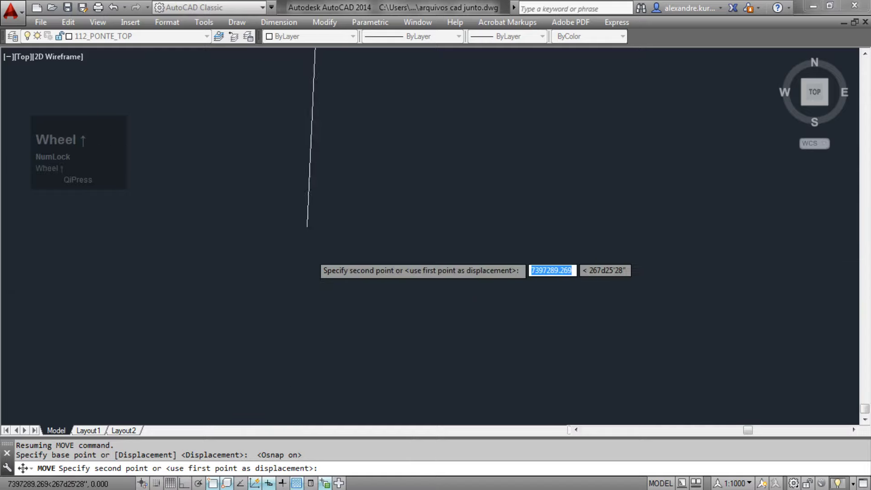
{"action": "left_click", "coordinate": [305, 210]}
{"action": "scroll", "coordinate": [304, 218], "scroll_direction": "up", "scroll_amount": 8}
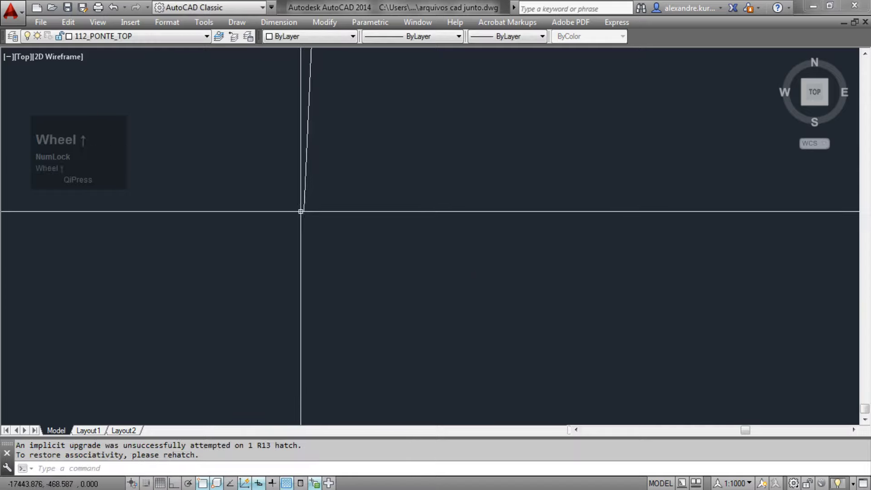
{"action": "scroll", "coordinate": [314, 305], "scroll_direction": "up", "scroll_amount": 6}
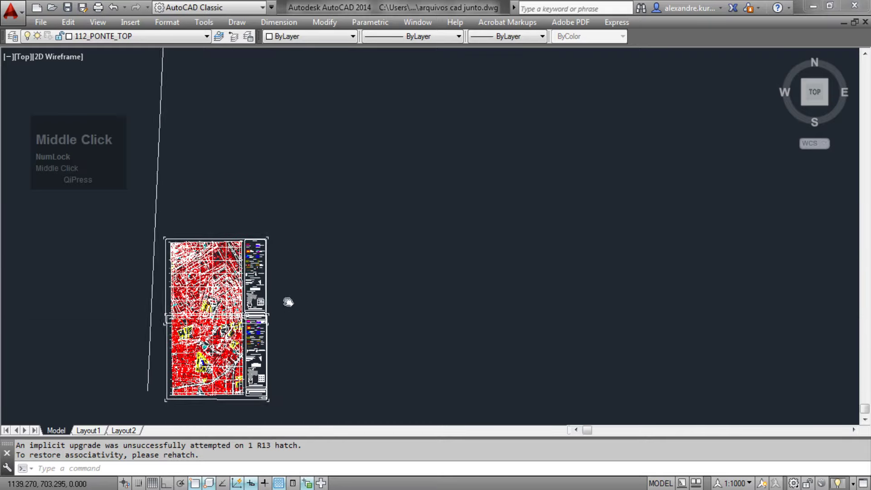
{"action": "middle_click_drag", "start_coordinate": [314, 304], "coordinate": [471, 234]}
{"action": "middle_click_drag", "start_coordinate": [272, 394], "coordinate": [260, 354]}
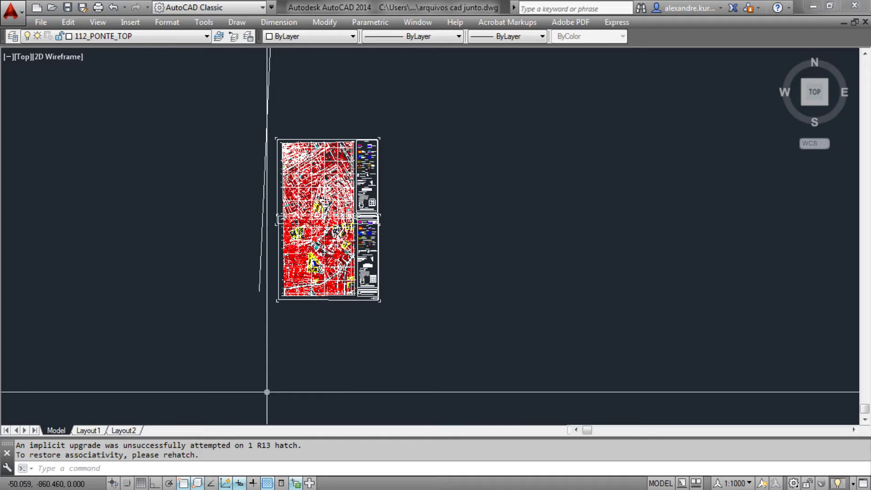
{"action": "middle_click_drag", "start_coordinate": [294, 357], "coordinate": [295, 344]}
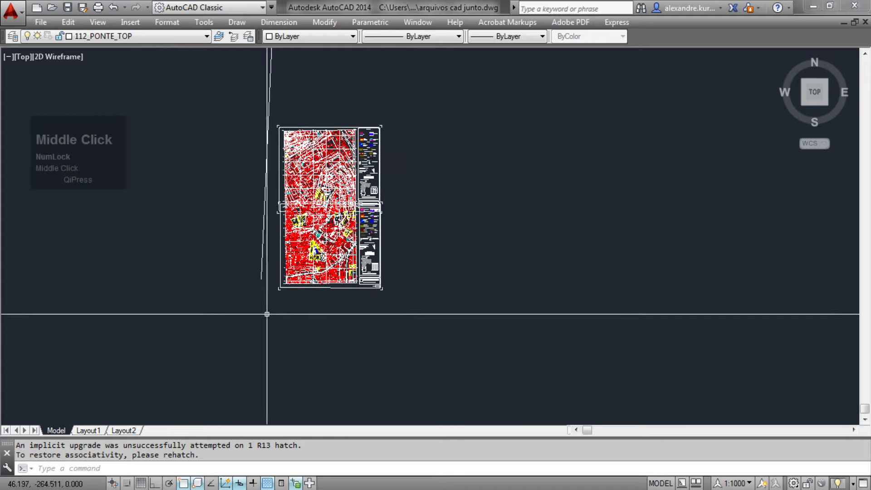
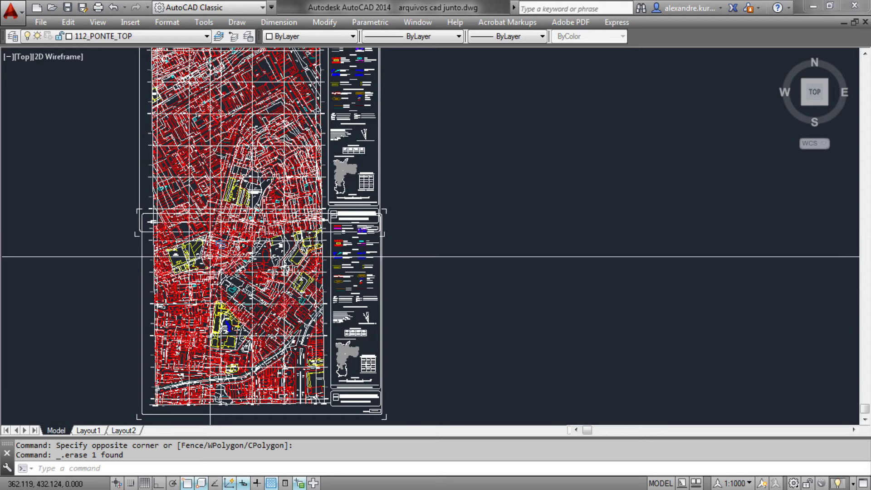
Examine the strip where the upper and lower map sheets overlap to see how their contents join.
{"action": "mouse_move", "coordinate": [177, 246]}
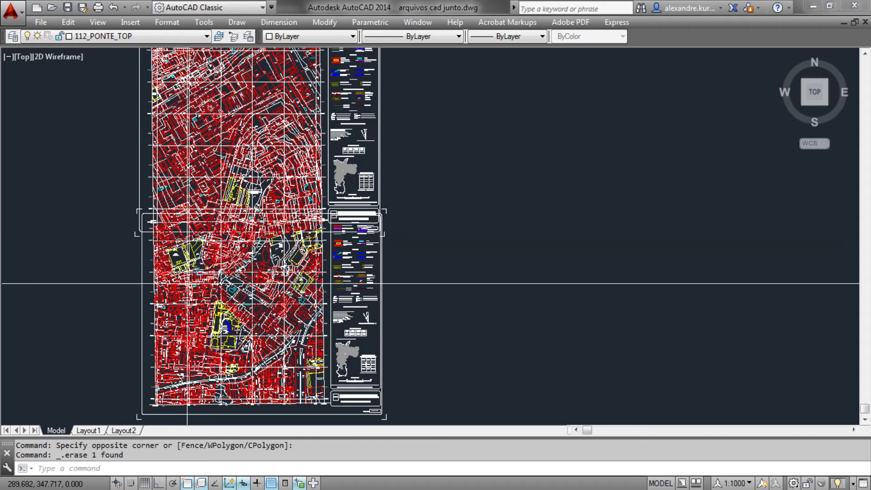
{"action": "middle_click_drag", "start_coordinate": [245, 312], "coordinate": [282, 226]}
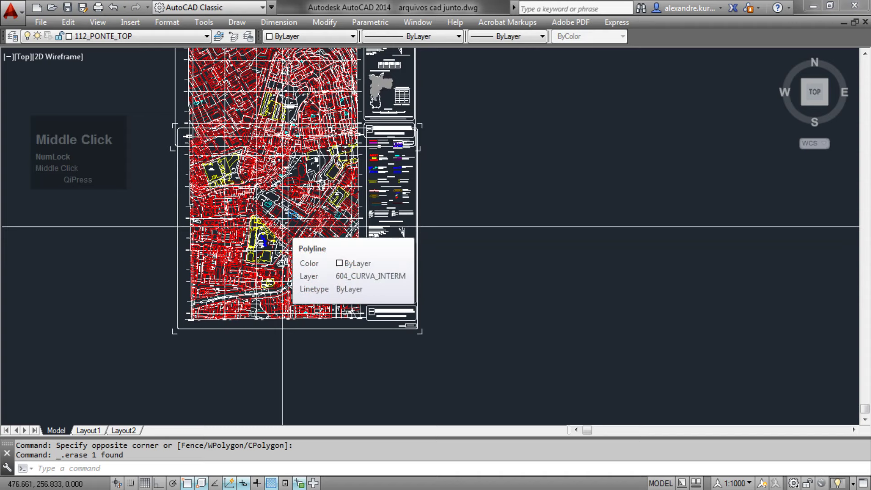
{"action": "middle_click_drag", "start_coordinate": [281, 132], "coordinate": [269, 183]}
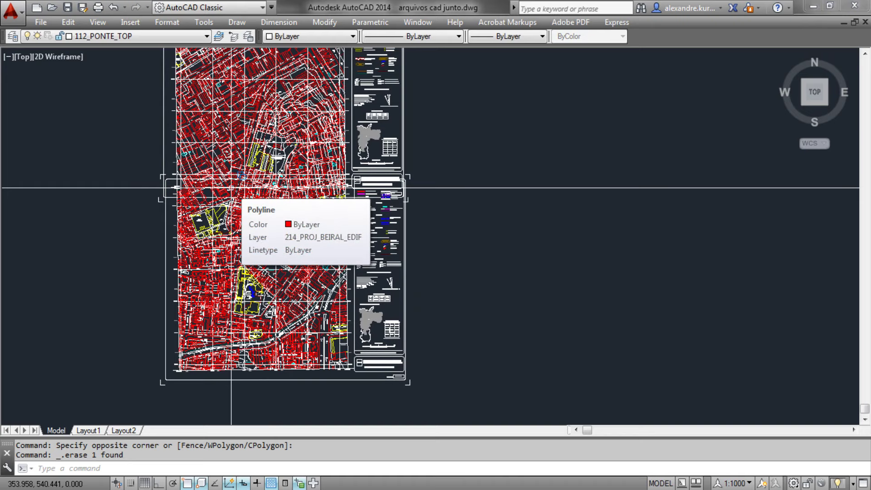
{"action": "scroll", "coordinate": [232, 187], "scroll_direction": "up", "scroll_amount": 2}
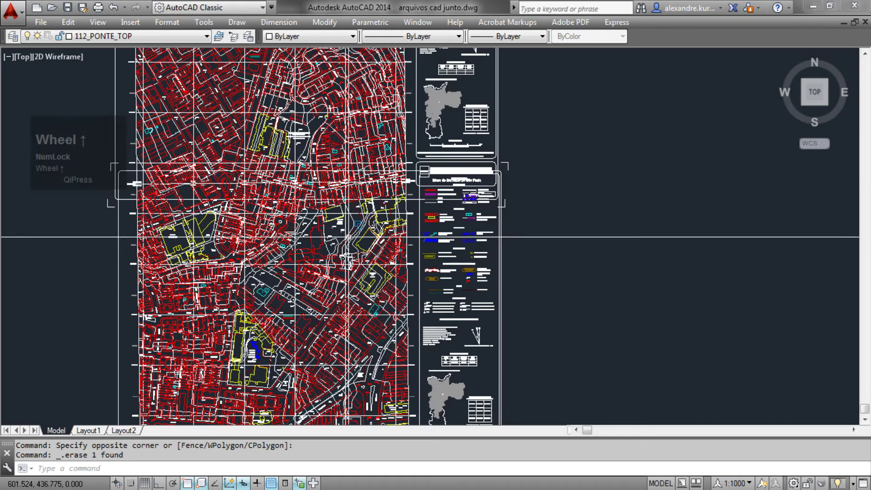
{"action": "middle_click_drag", "start_coordinate": [231, 154], "coordinate": [237, 193]}
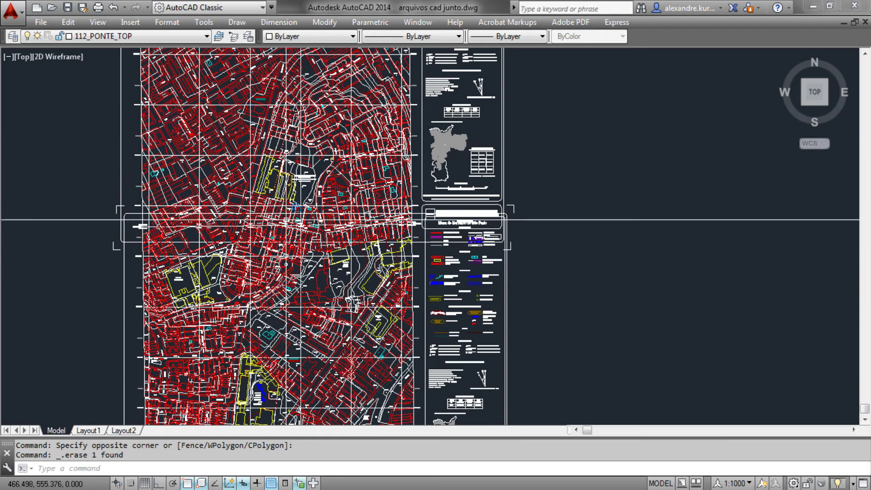
{"action": "middle_click_drag", "start_coordinate": [124, 309], "coordinate": [130, 247]}
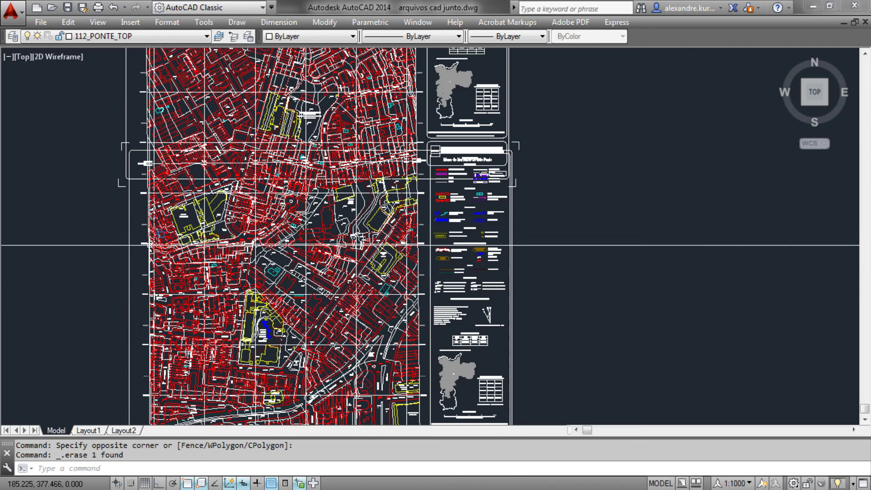
{"action": "mouse_move", "coordinate": [174, 103]}
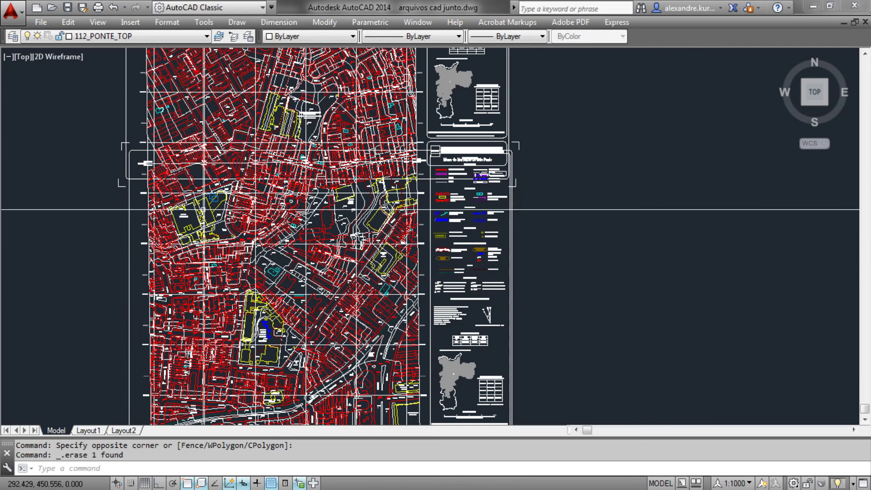
Inspect the streets and blocks around the E.S.P.M. Faculdade site just below the sheet overlap.
{"action": "scroll", "coordinate": [229, 216], "scroll_direction": "up", "scroll_amount": 2}
{"action": "middle_click_drag", "start_coordinate": [228, 216], "coordinate": [224, 188]}
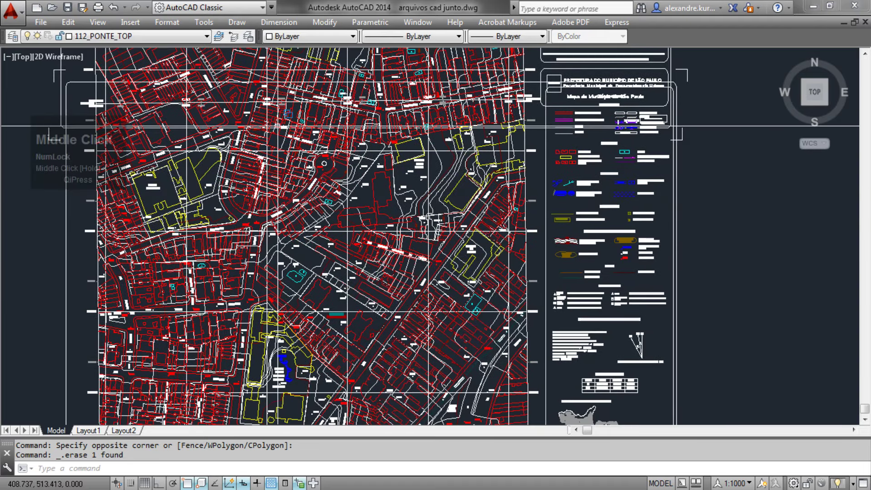
{"action": "scroll", "coordinate": [208, 163], "scroll_direction": "up", "scroll_amount": 4}
{"action": "middle_click", "coordinate": [231, 195]}
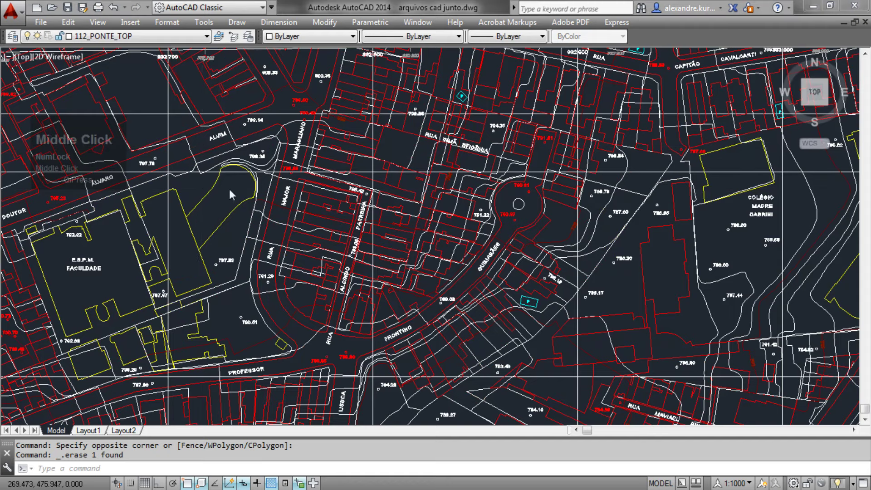
{"action": "middle_click", "coordinate": [228, 213]}
{"action": "middle_click", "coordinate": [228, 213]}
{"action": "scroll", "coordinate": [274, 208], "scroll_direction": "up", "scroll_amount": 4}
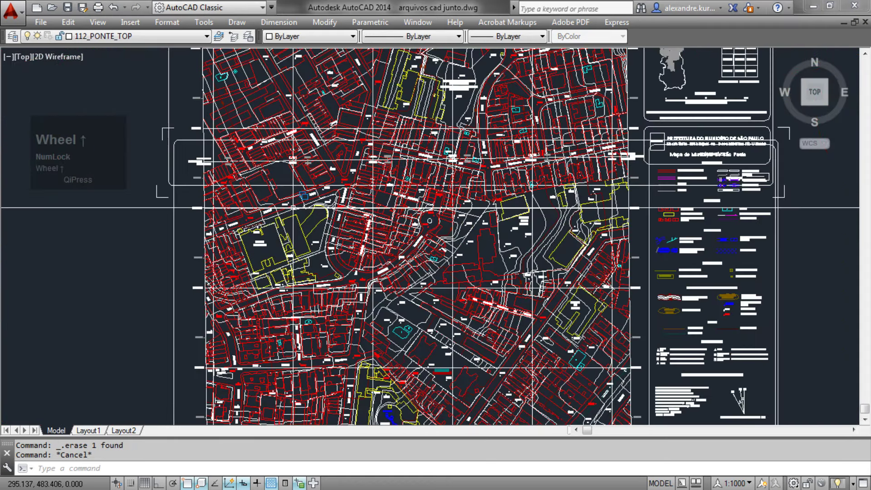
{"action": "scroll", "coordinate": [210, 217], "scroll_direction": "down", "scroll_amount": 1}
{"action": "middle_click_drag", "start_coordinate": [209, 216], "coordinate": [253, 225]}
{"action": "scroll", "coordinate": [253, 226], "scroll_direction": "down", "scroll_amount": 1}
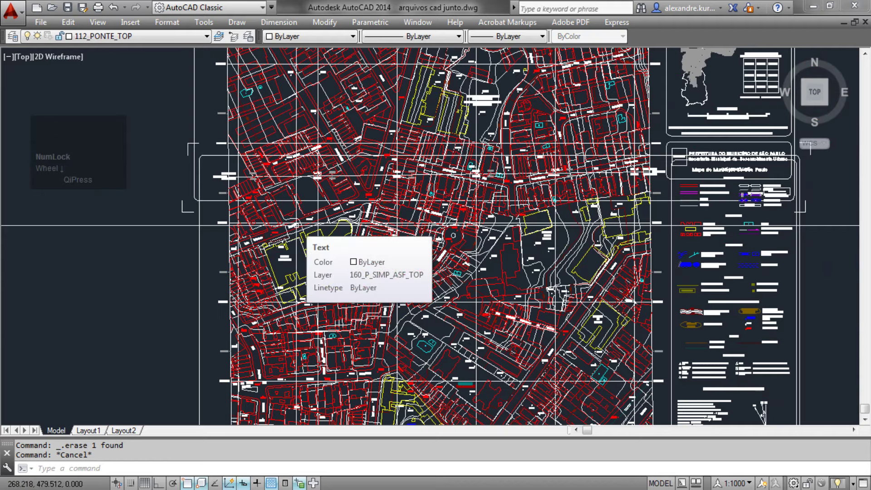
{"action": "middle_click_drag", "start_coordinate": [199, 249], "coordinate": [181, 244]}
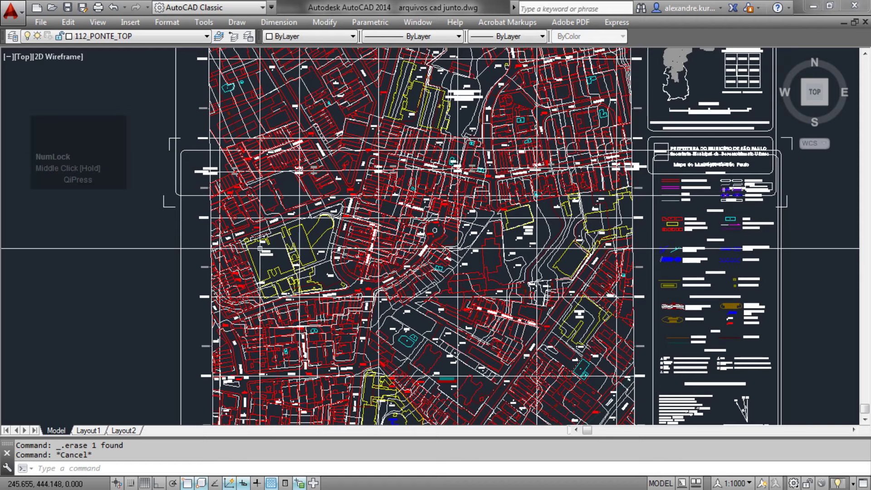
With object snap off, draw a rectangle around the E.S.P.M. Faculdade area, extending across the overlap of both map sheets, and select it.
{"action": "type", "text": "RECTANG"}
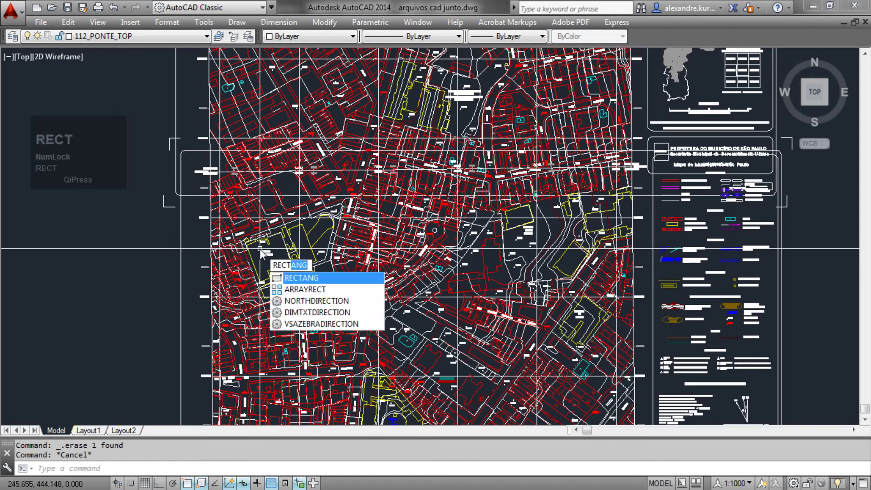
{"action": "key", "text": "Return"}
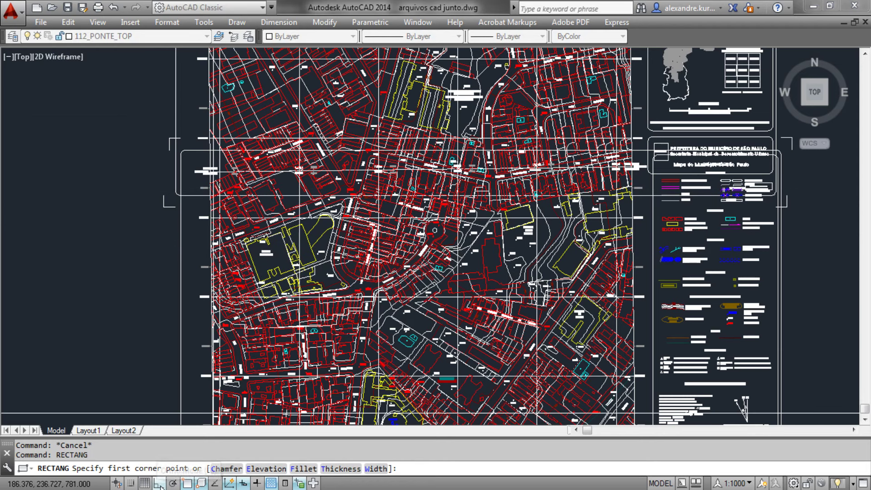
{"action": "left_click", "coordinate": [187, 484]}
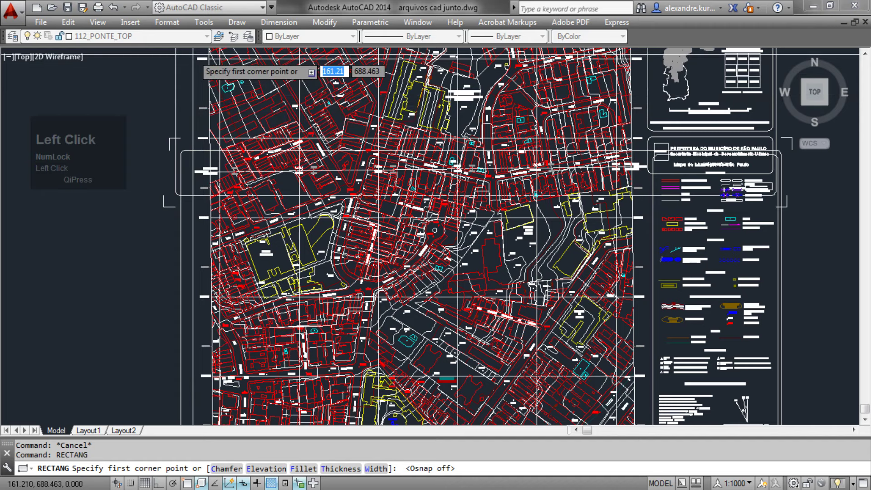
{"action": "scroll", "coordinate": [284, 217], "scroll_direction": "up", "scroll_amount": 3}
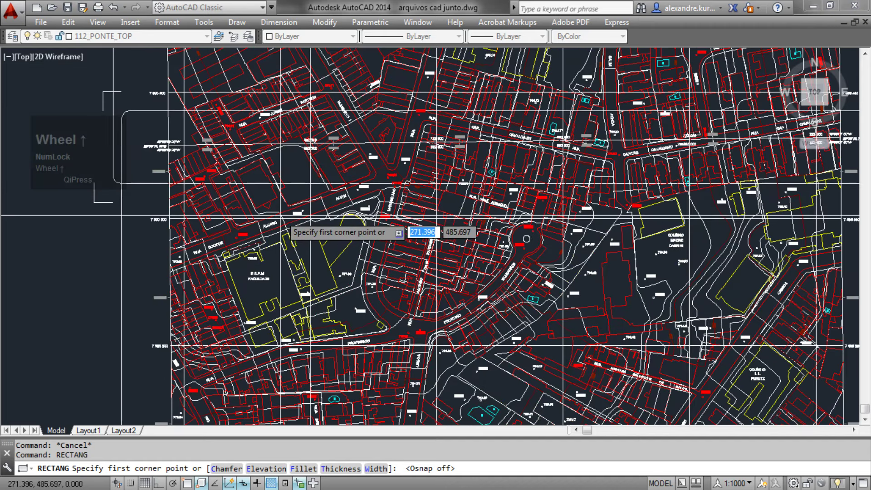
{"action": "scroll", "coordinate": [261, 194], "scroll_direction": "down", "scroll_amount": 4}
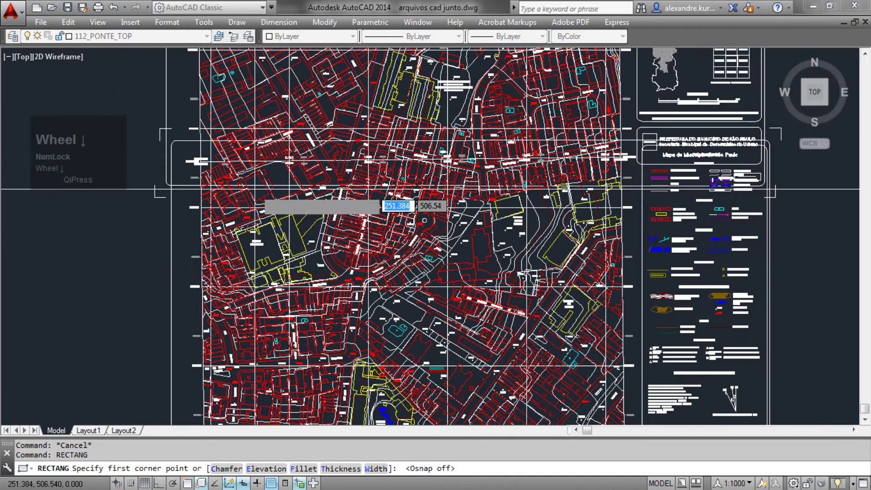
{"action": "middle_click_drag", "start_coordinate": [256, 188], "coordinate": [272, 218]}
{"action": "scroll", "coordinate": [272, 218], "scroll_direction": "up", "scroll_amount": 2}
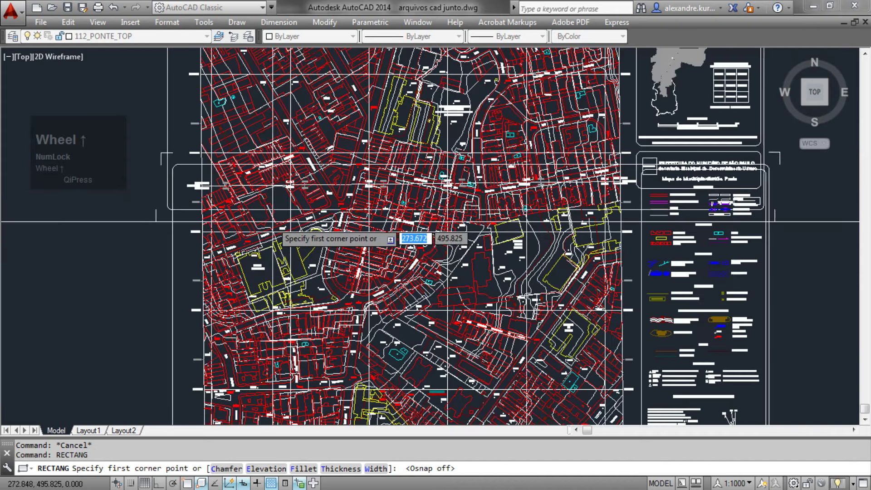
{"action": "left_click", "coordinate": [186, 82]}
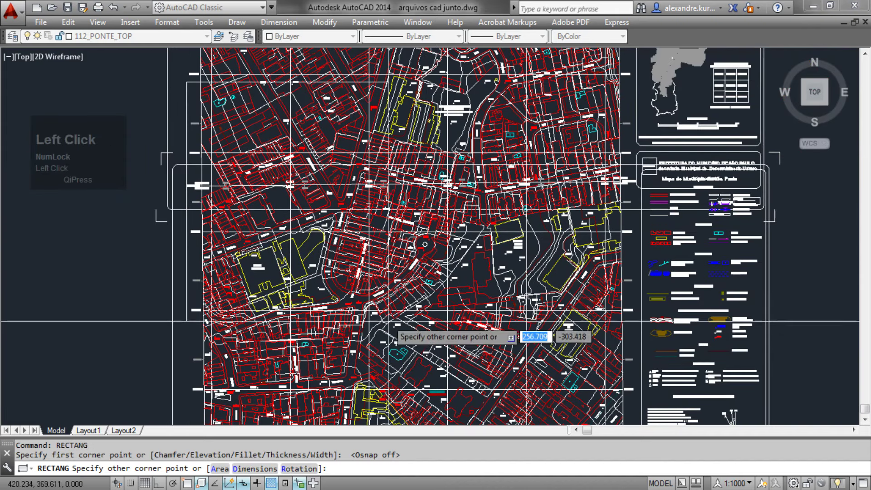
{"action": "left_click", "coordinate": [462, 368]}
{"action": "left_click", "coordinate": [186, 367]}
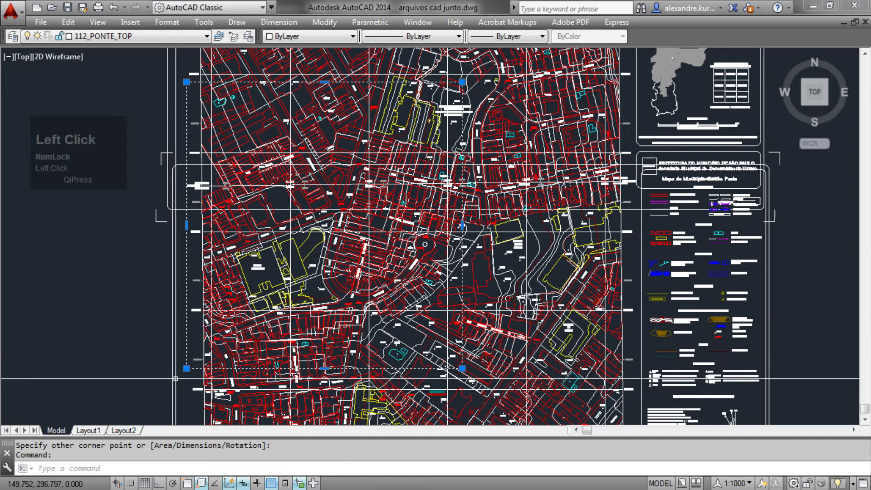
{"action": "middle_click_drag", "start_coordinate": [198, 207], "coordinate": [205, 208]}
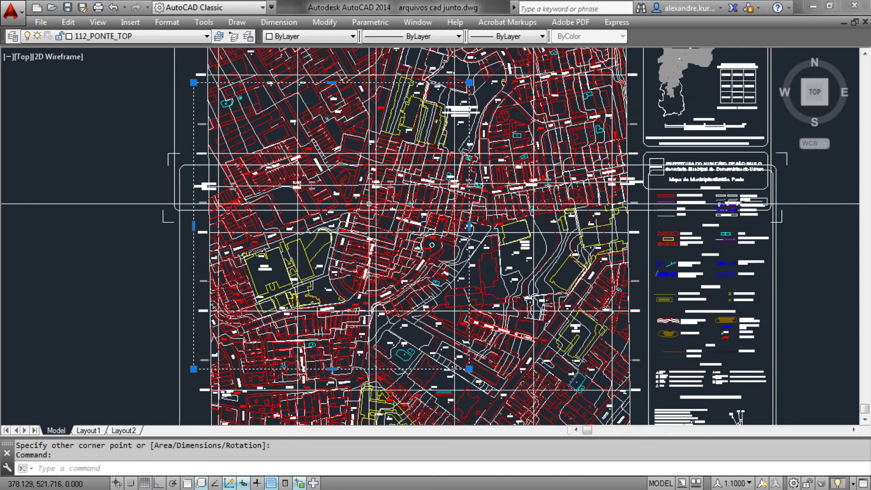
Clear the selection and view the drawing isometrically to examine the heights of the contour lines and the street map.
{"action": "left_click", "coordinate": [782, 57]}
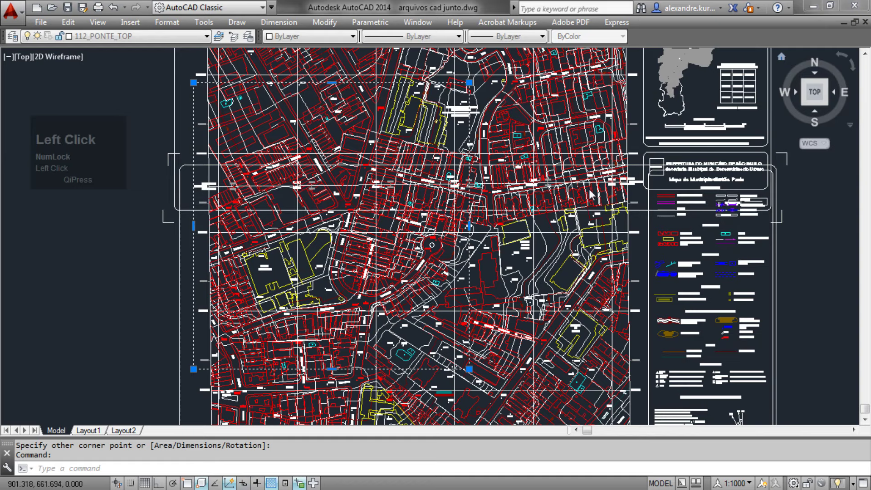
{"action": "left_click", "coordinate": [779, 53]}
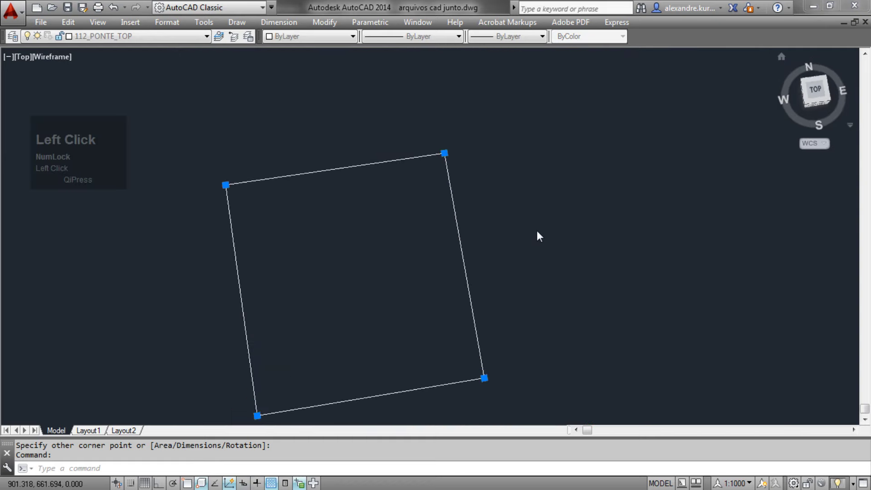
{"action": "middle_click", "coordinate": [402, 195]}
{"action": "key", "text": "Escape"}
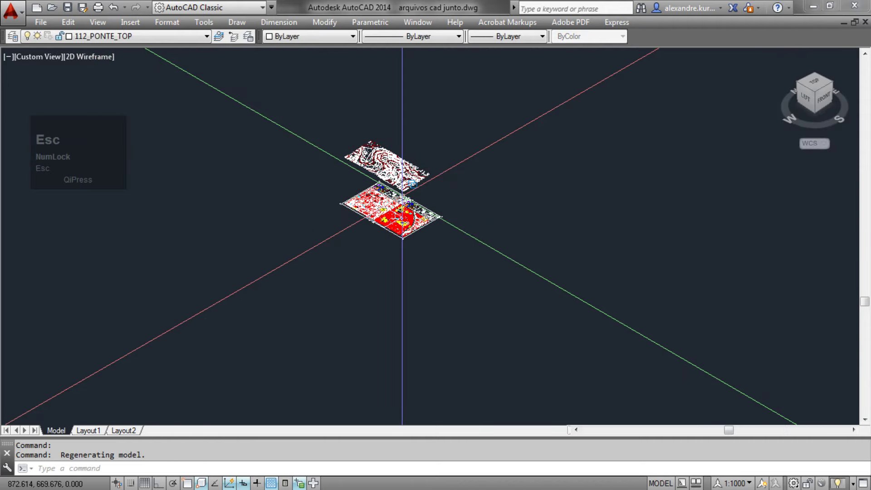
{"action": "scroll", "coordinate": [402, 195], "scroll_direction": "up", "scroll_amount": 2}
{"action": "scroll", "coordinate": [402, 195], "scroll_direction": "up", "scroll_amount": 4}
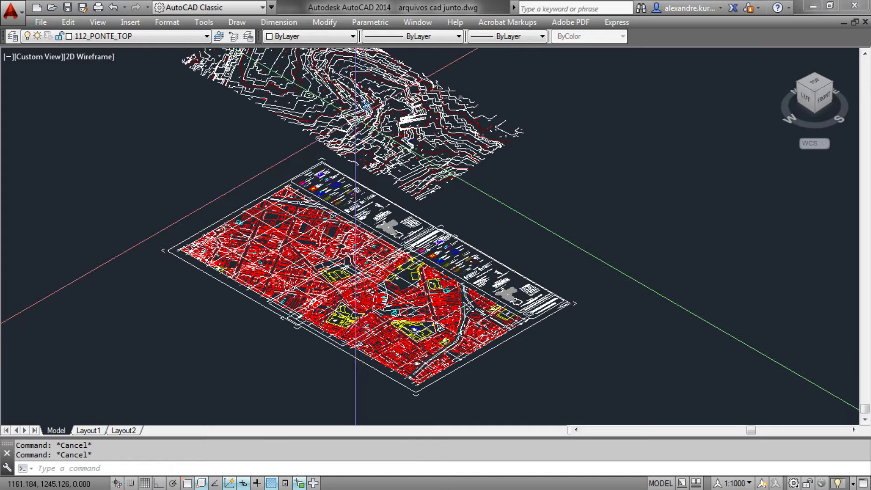
{"action": "middle_click_drag", "start_coordinate": [381, 92], "coordinate": [407, 130]}
{"action": "scroll", "coordinate": [309, 322], "scroll_direction": "up", "scroll_amount": 5}
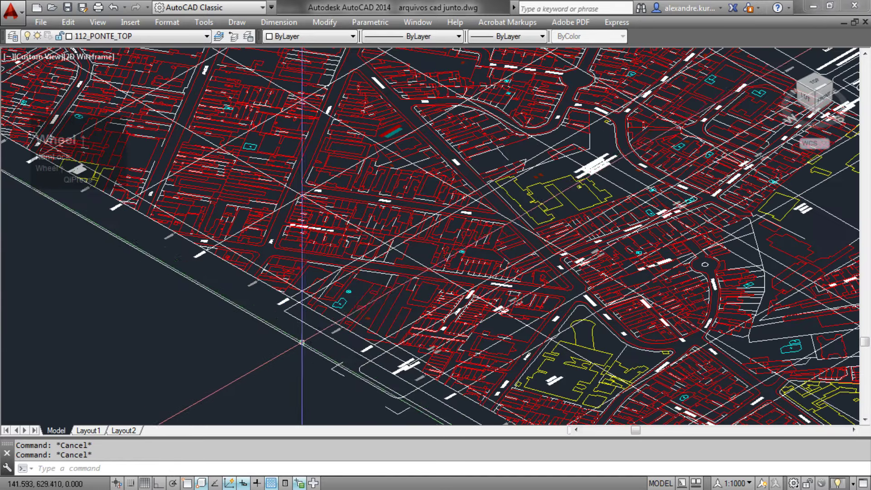
Select the rectangle in the isometric view and examine its height relative to the street map and the contour lines.
{"action": "left_click", "coordinate": [308, 322]}
{"action": "left_click", "coordinate": [301, 325]}
{"action": "scroll", "coordinate": [311, 321], "scroll_direction": "down", "scroll_amount": 4}
{"action": "middle_click_drag", "start_coordinate": [311, 321], "coordinate": [255, 280]}
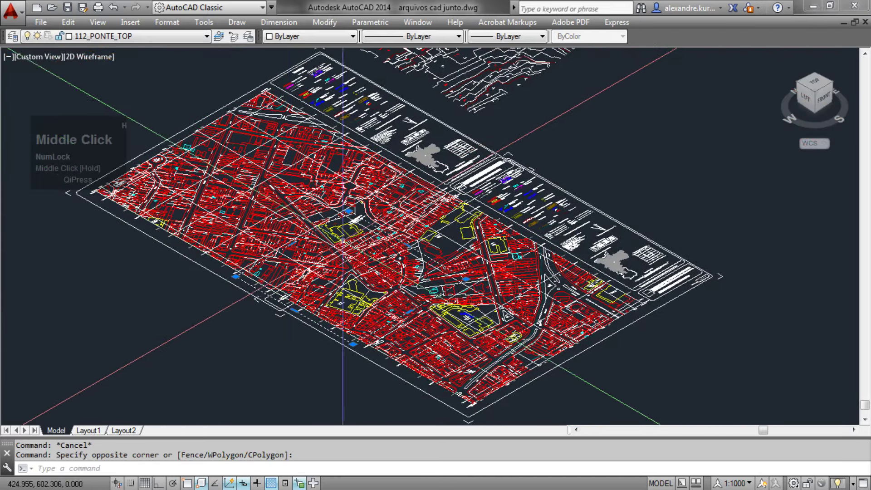
{"action": "scroll", "coordinate": [388, 208], "scroll_direction": "down", "scroll_amount": 2}
{"action": "middle_click_drag", "start_coordinate": [388, 209], "coordinate": [389, 328]}
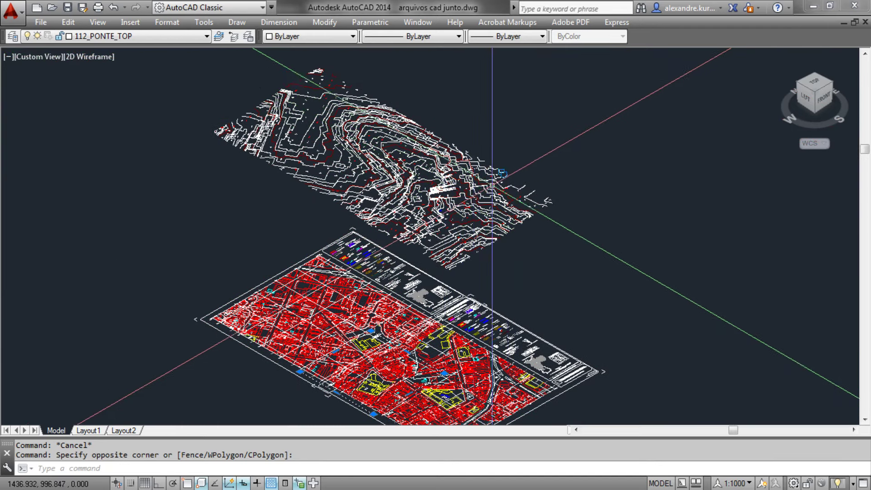
{"action": "middle_click_drag", "start_coordinate": [461, 192], "coordinate": [468, 144]}
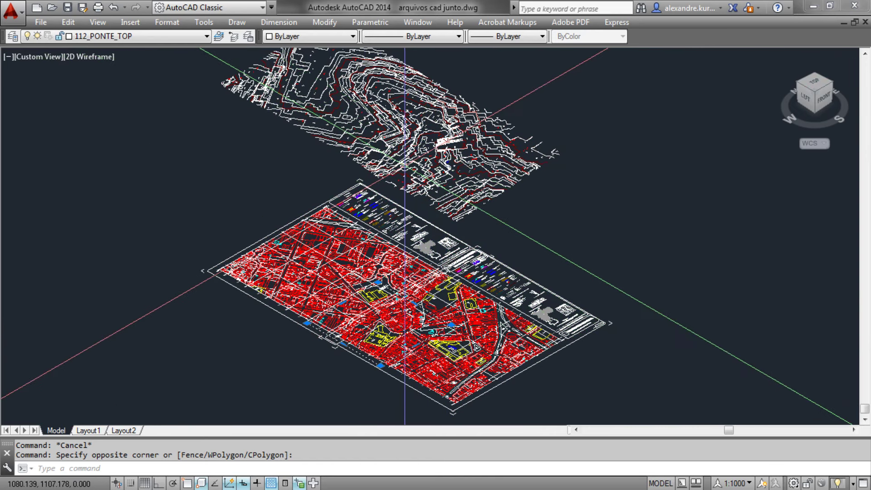
{"action": "scroll", "coordinate": [312, 292], "scroll_direction": "up", "scroll_amount": 4}
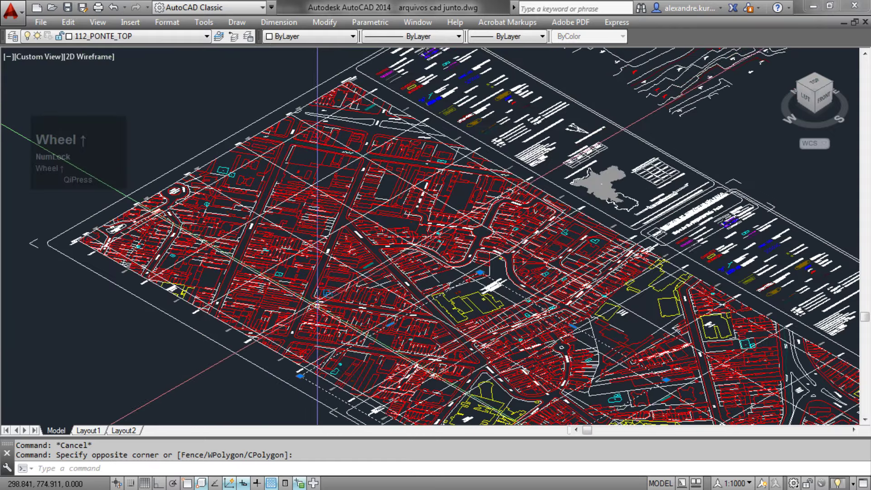
{"action": "scroll", "coordinate": [320, 297], "scroll_direction": "down", "scroll_amount": 2}
{"action": "middle_click_drag", "start_coordinate": [326, 301], "coordinate": [293, 239]}
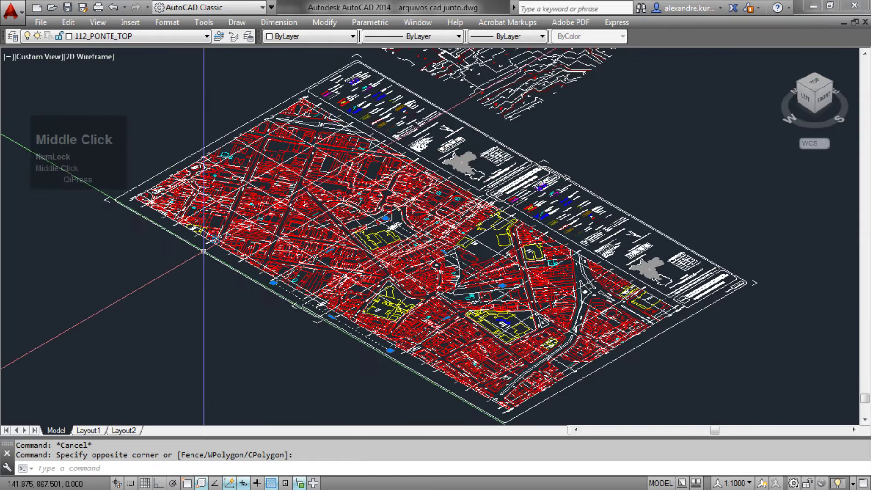
{"action": "scroll", "coordinate": [311, 306], "scroll_direction": "down", "scroll_amount": 2}
{"action": "middle_click_drag", "start_coordinate": [322, 322], "coordinate": [301, 294]}
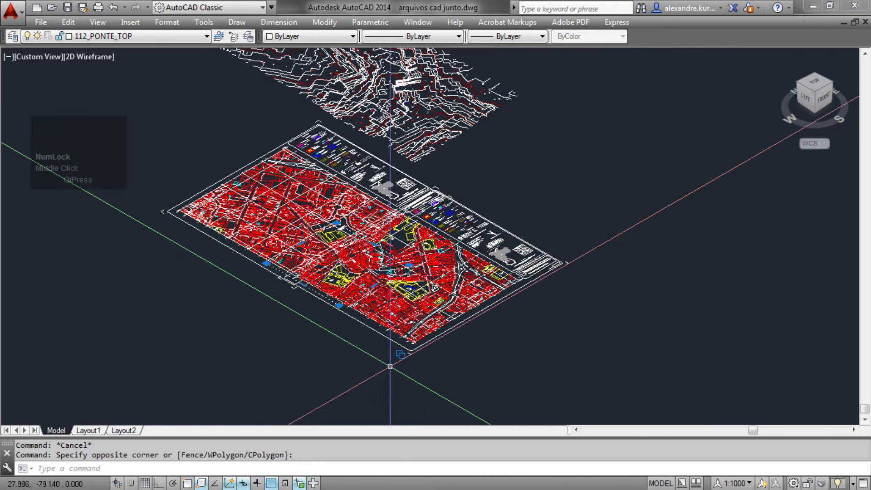
Return the drawing to the top view around the boundary rectangle and clear the selection.
{"action": "left_click", "coordinate": [822, 87]}
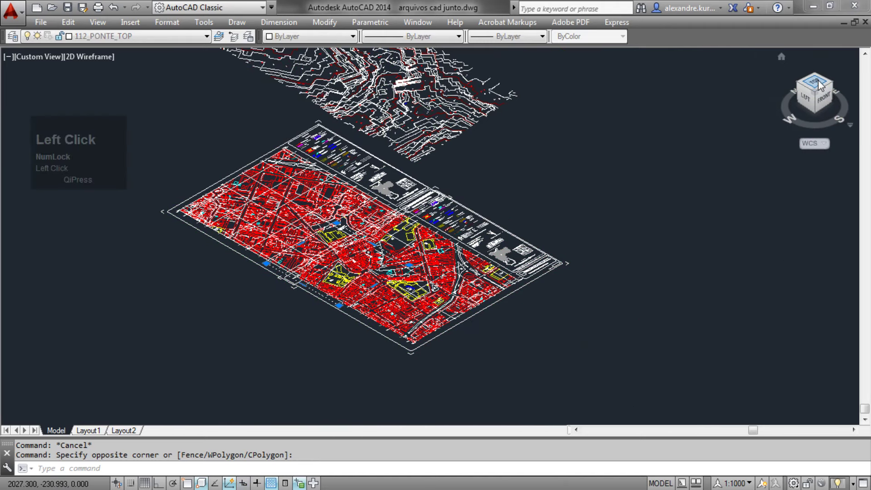
{"action": "middle_click_drag", "start_coordinate": [398, 244], "coordinate": [284, 222]}
{"action": "scroll", "coordinate": [314, 222], "scroll_direction": "down", "scroll_amount": 2}
{"action": "key", "text": "Escape"}
{"action": "key", "text": "Escape"}
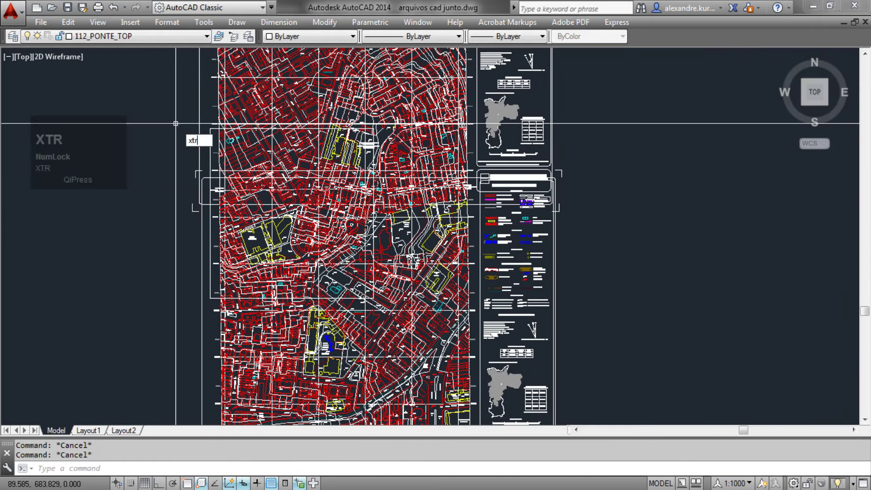
Run EXTRIM with the boundary rectangle as the cutting edge and trim on its outer side.
{"action": "type", "text": "i"}
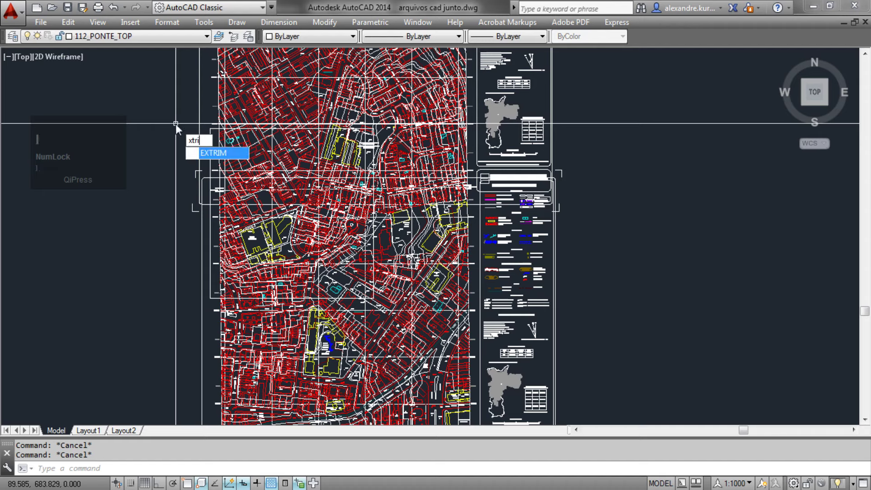
{"action": "left_click", "coordinate": [215, 154]}
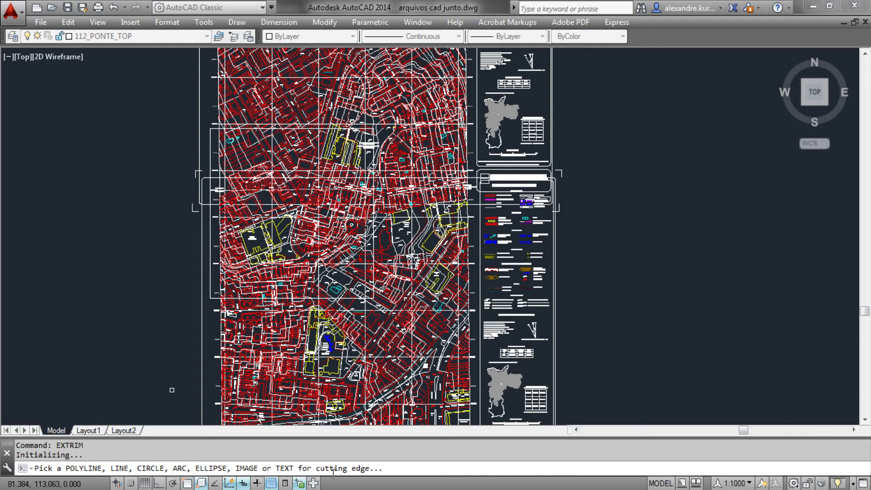
{"action": "left_click", "coordinate": [211, 142]}
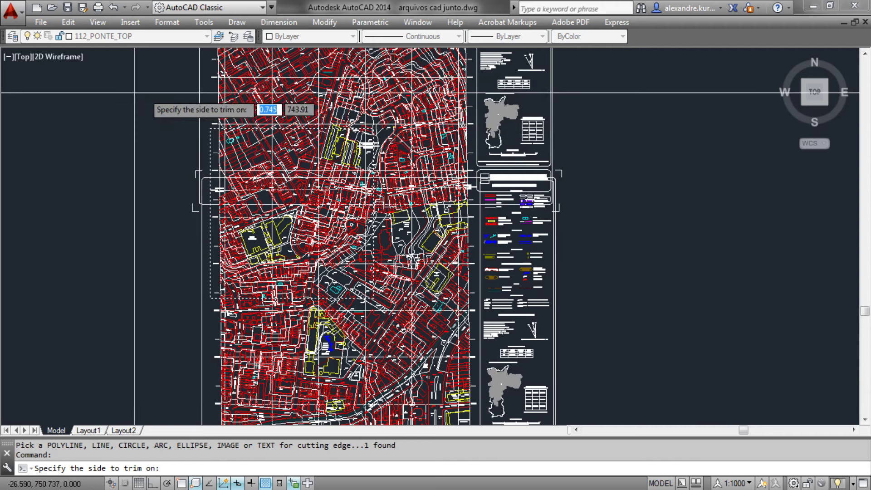
{"action": "middle_click_drag", "start_coordinate": [135, 132], "coordinate": [121, 165]}
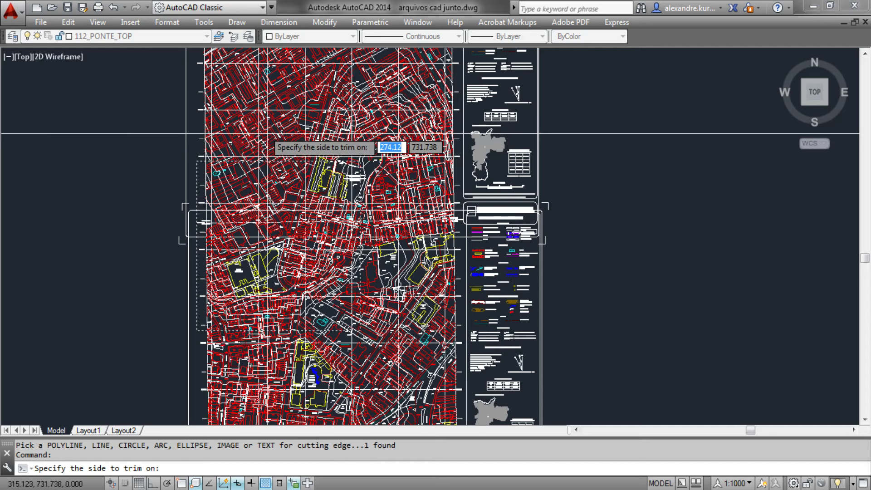
{"action": "left_click", "coordinate": [369, 136]}
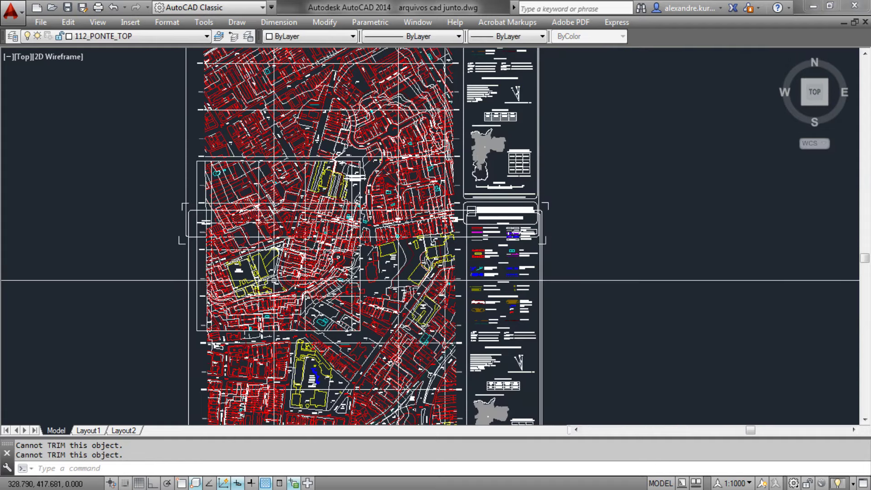
Inspect the cut along the rectangle's upper edge, selecting the rectangle and nearby outside wall segments to check them, and clear the selection.
{"action": "middle_click_drag", "start_coordinate": [272, 253], "coordinate": [213, 194]}
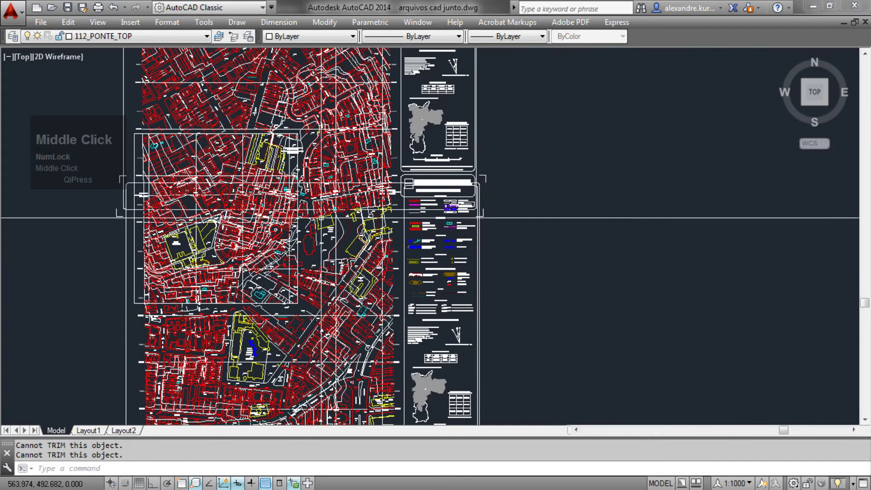
{"action": "scroll", "coordinate": [317, 151], "scroll_direction": "up", "scroll_amount": 6}
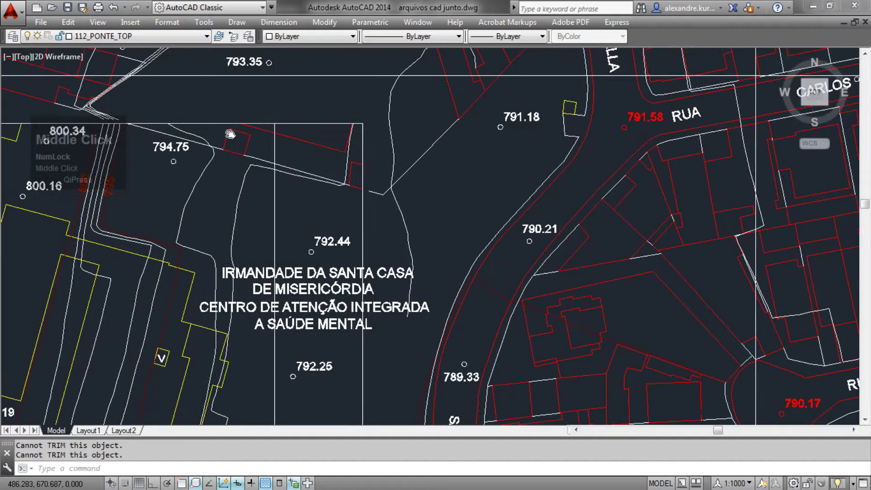
{"action": "left_click", "coordinate": [302, 174]}
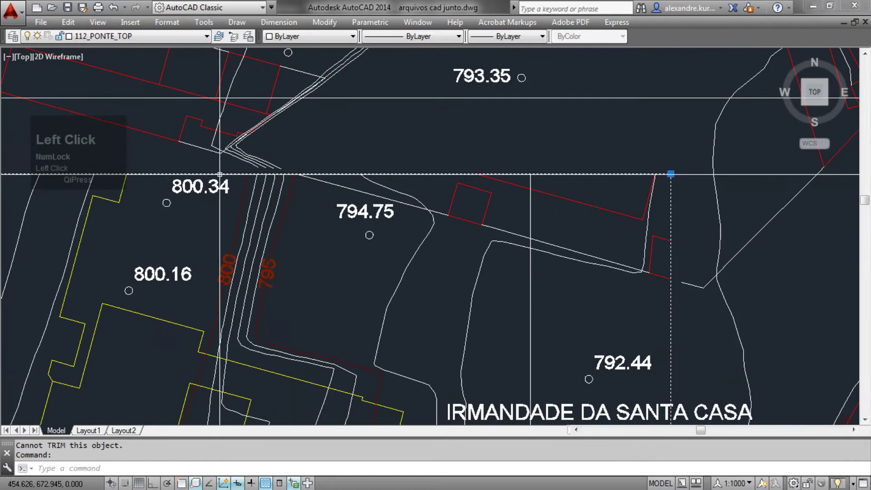
{"action": "middle_click_drag", "start_coordinate": [301, 173], "coordinate": [425, 184]}
{"action": "scroll", "coordinate": [408, 181], "scroll_direction": "down", "scroll_amount": 4}
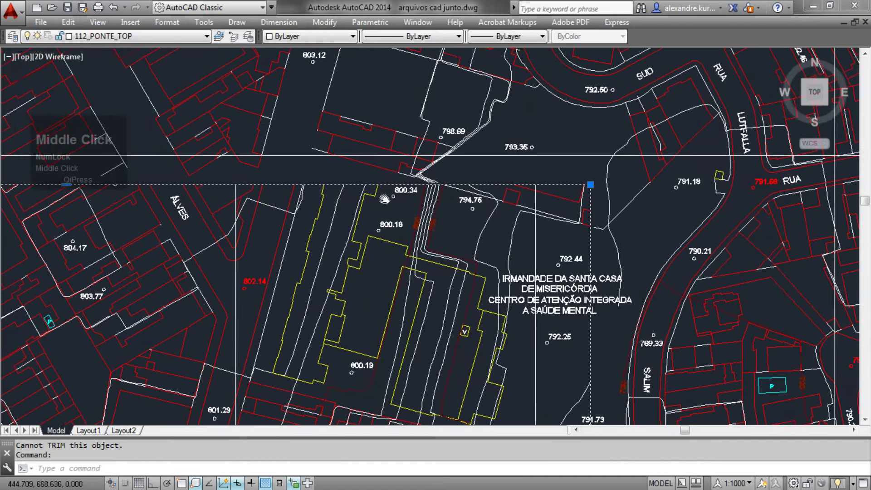
{"action": "key", "text": "Escape"}
{"action": "left_click", "coordinate": [335, 153]}
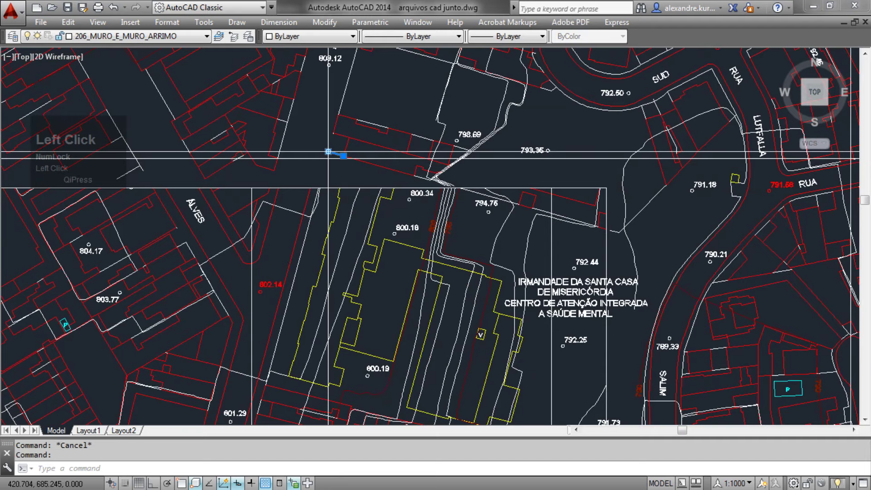
{"action": "key", "text": "Escape"}
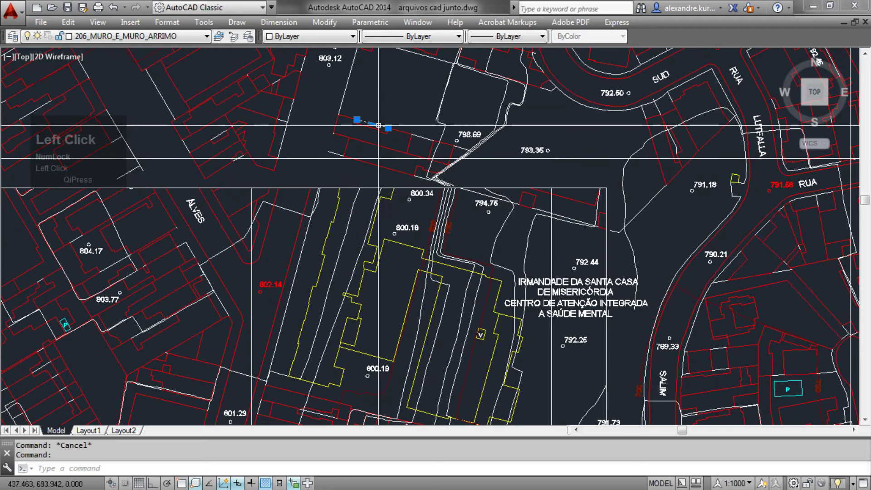
{"action": "key", "text": "Escape"}
Examine the rectangle's upper boundary and the surrounding map sheets for objects still lying outside the trimmed area.
{"action": "scroll", "coordinate": [420, 195], "scroll_direction": "down", "scroll_amount": 4}
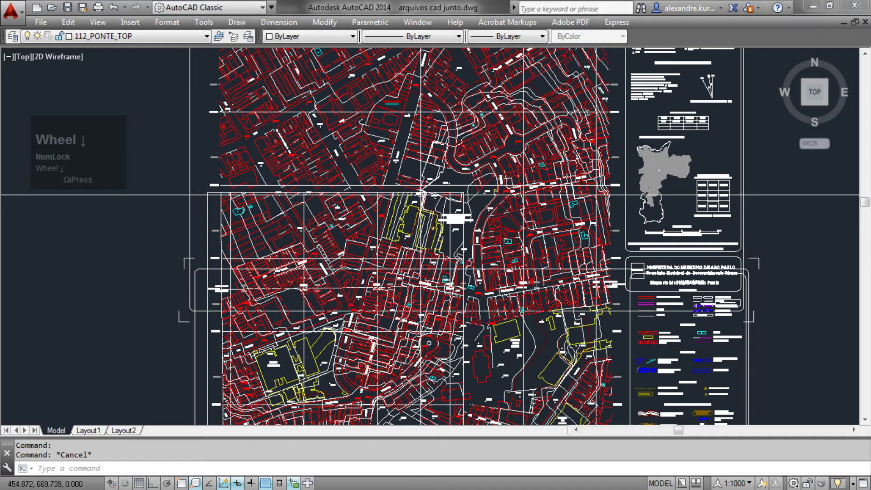
{"action": "scroll", "coordinate": [330, 188], "scroll_direction": "up", "scroll_amount": 5}
{"action": "middle_click_drag", "start_coordinate": [195, 208], "coordinate": [465, 195]}
{"action": "scroll", "coordinate": [295, 193], "scroll_direction": "down", "scroll_amount": 3}
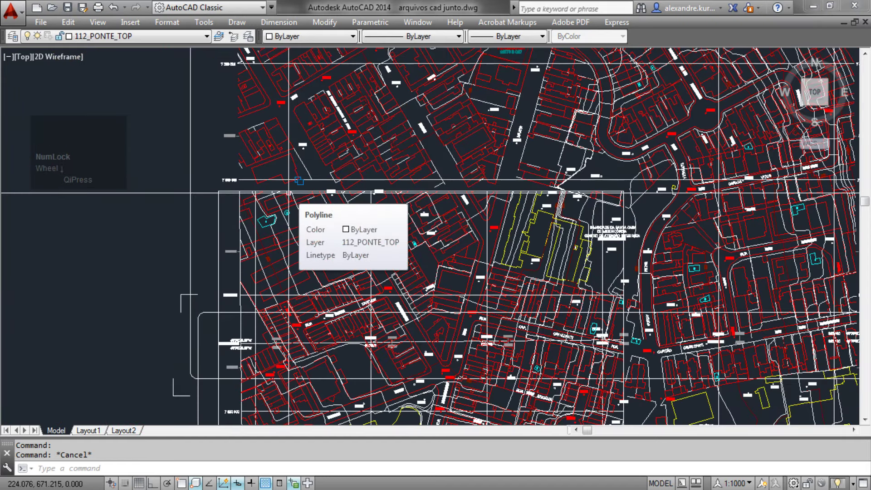
{"action": "scroll", "coordinate": [227, 182], "scroll_direction": "down", "scroll_amount": 4}
{"action": "middle_click_drag", "start_coordinate": [303, 182], "coordinate": [281, 221]}
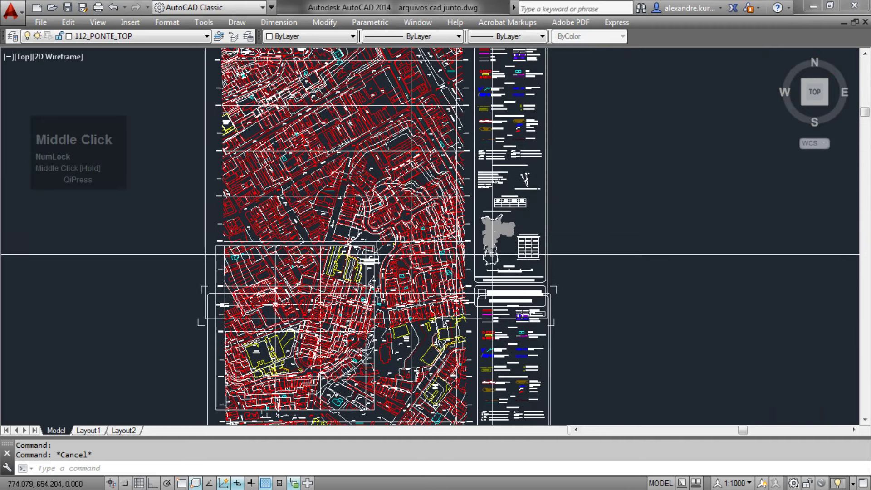
{"action": "middle_click_drag", "start_coordinate": [430, 198], "coordinate": [413, 230]}
{"action": "scroll", "coordinate": [412, 231], "scroll_direction": "down", "scroll_amount": 1}
{"action": "scroll", "coordinate": [412, 231], "scroll_direction": "down", "scroll_amount": 4}
{"action": "scroll", "coordinate": [402, 255], "scroll_direction": "up", "scroll_amount": 4}
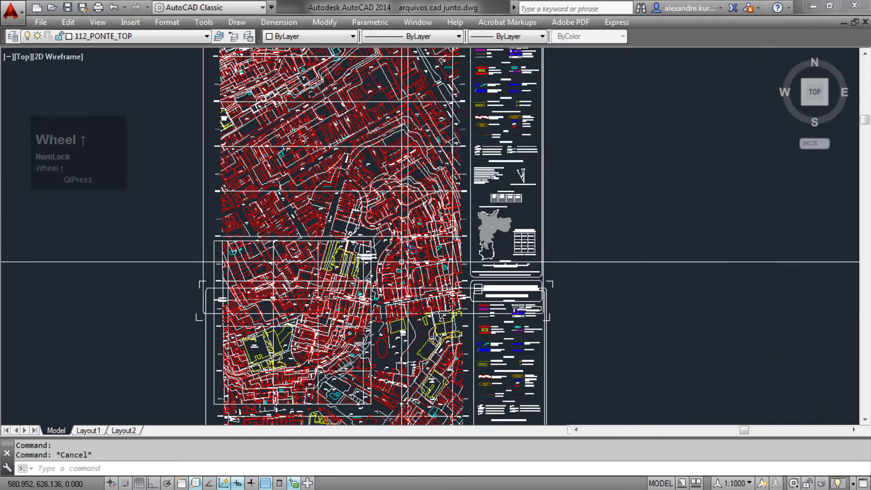
{"action": "middle_click_drag", "start_coordinate": [402, 262], "coordinate": [335, 204]}
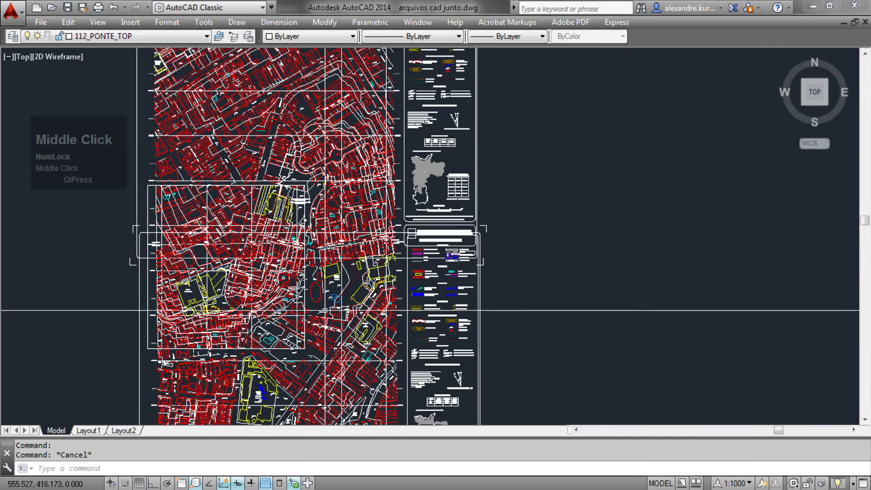
Erase the map portion east of the rectangle together with the sheet frames and legends, using a crossing selection that stays clear of the rectangle.
{"action": "middle_click_drag", "start_coordinate": [293, 359], "coordinate": [261, 272]}
{"action": "scroll", "coordinate": [261, 281], "scroll_direction": "down", "scroll_amount": 4}
{"action": "left_click", "coordinate": [369, 383]}
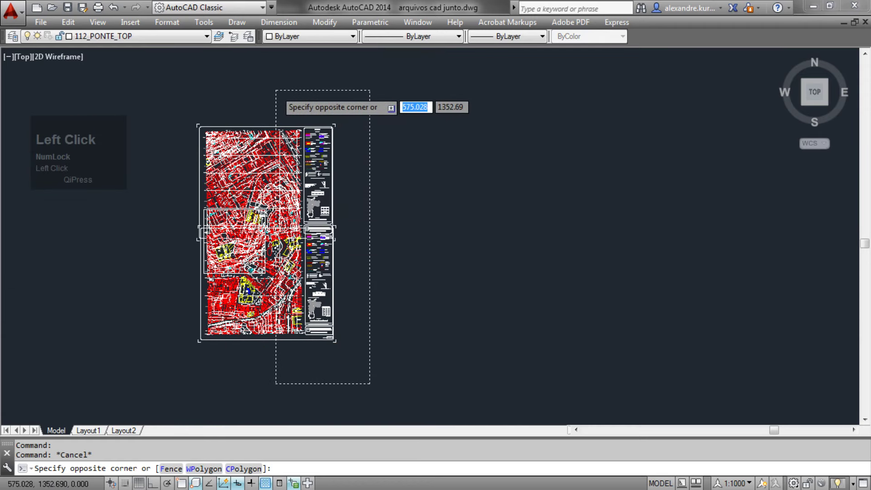
{"action": "left_click", "coordinate": [274, 97]}
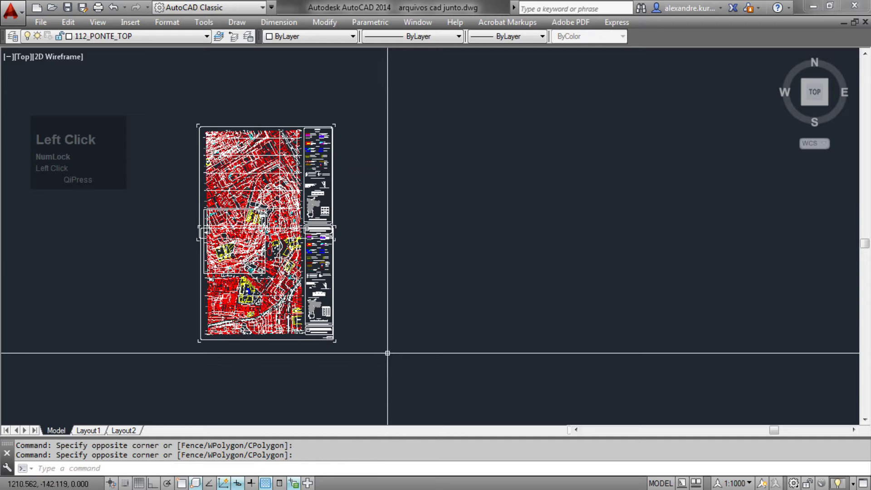
{"action": "left_click", "coordinate": [460, 379]}
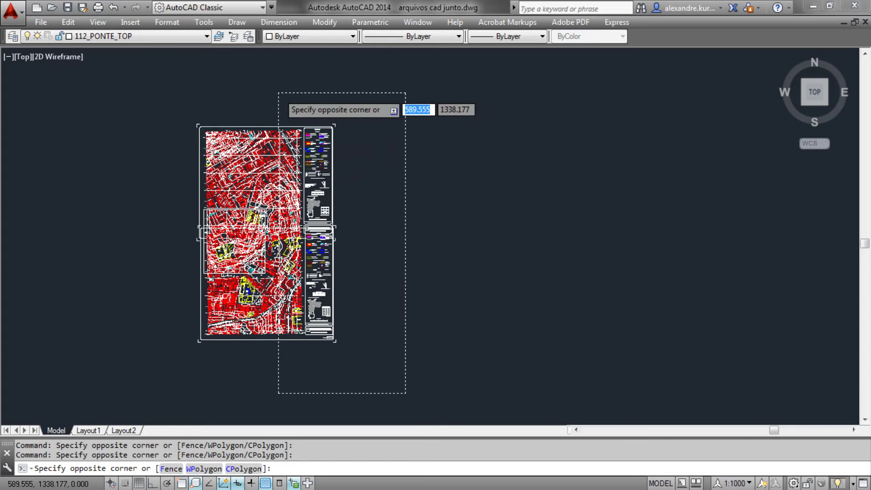
{"action": "left_click", "coordinate": [278, 93]}
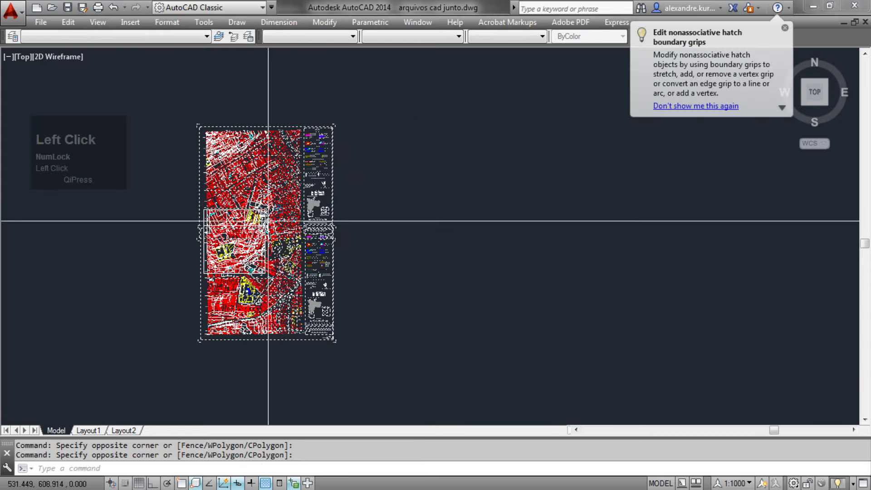
{"action": "key", "text": "Delete"}
Erase the large map portion south of the rectangle with a crossing selection, leaving only a strip of blocks below its lower edge.
{"action": "scroll", "coordinate": [283, 307], "scroll_direction": "up", "scroll_amount": 3}
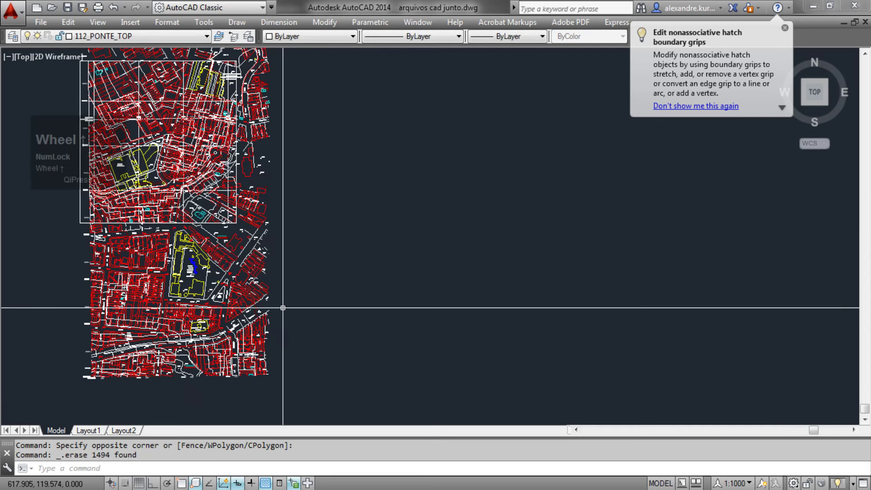
{"action": "mouse_move", "coordinate": [283, 308]}
{"action": "middle_mouse_down"}
{"action": "mouse_move", "coordinate": [408, 272]}
{"action": "mouse_move", "coordinate": [421, 277]}
{"action": "middle_mouse_up"}
{"action": "left_click", "coordinate": [454, 391]}
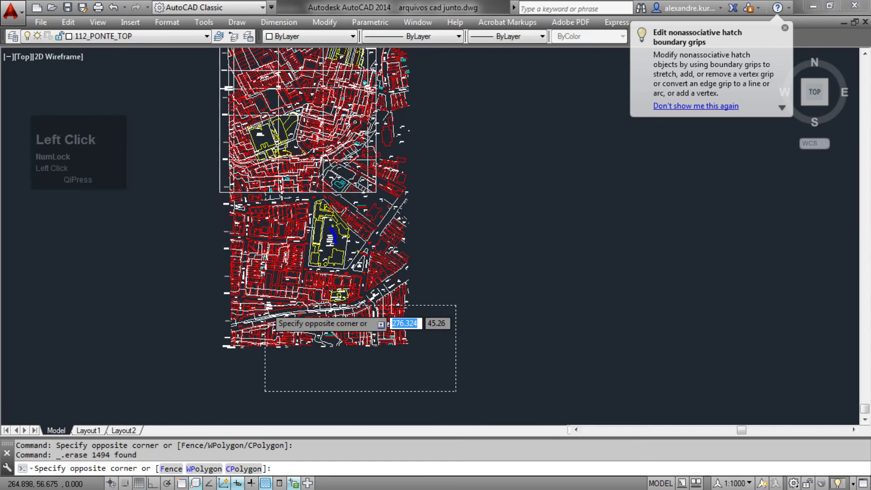
{"action": "left_click", "coordinate": [191, 225]}
{"action": "key", "text": "Delete"}
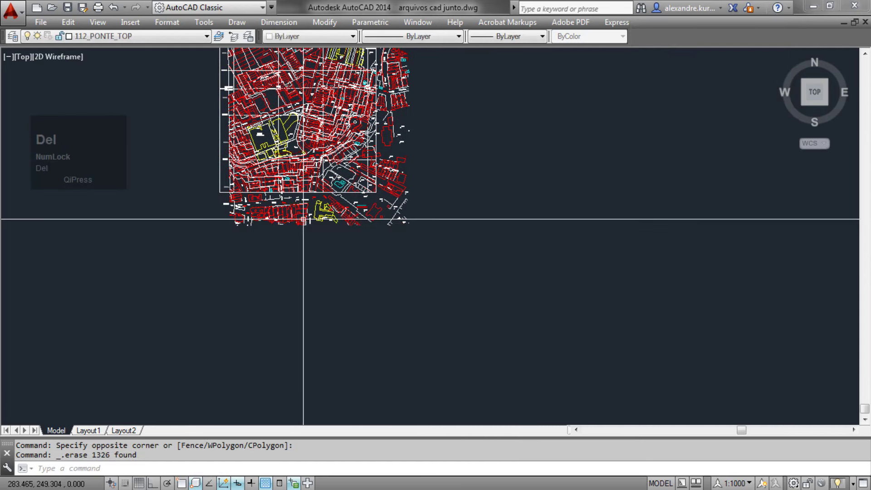
Erase the large map portion north of the rectangle with a crossing selection that stays clear of its upper edge.
{"action": "middle_click_drag", "start_coordinate": [317, 140], "coordinate": [318, 230]}
{"action": "scroll", "coordinate": [416, 115], "scroll_direction": "down", "scroll_amount": 2}
{"action": "middle_click_drag", "start_coordinate": [416, 116], "coordinate": [417, 286]}
{"action": "left_click", "coordinate": [422, 262]}
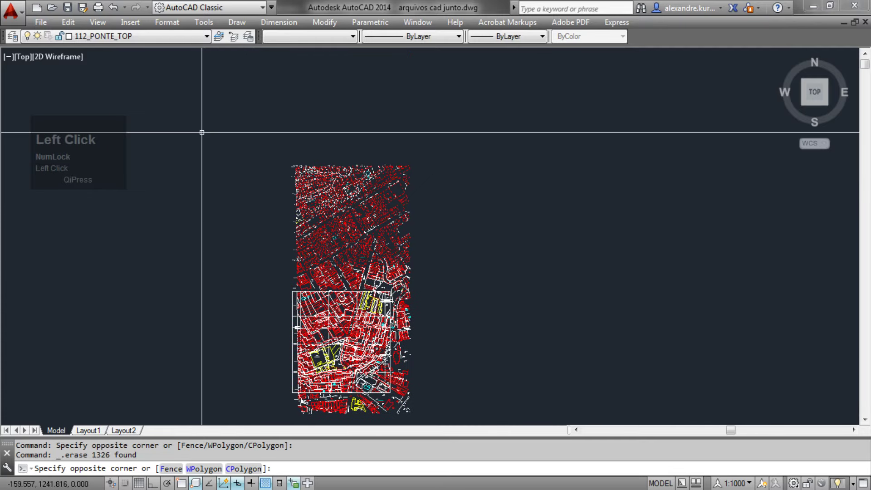
{"action": "left_click", "coordinate": [204, 103]}
{"action": "key", "text": "Delete"}
Erase the remaining strip of blocks and streets just above the rectangle's upper edge with a crossing selection.
{"action": "scroll", "coordinate": [383, 270], "scroll_direction": "up", "scroll_amount": 5}
{"action": "middle_click_drag", "start_coordinate": [365, 301], "coordinate": [445, 168]}
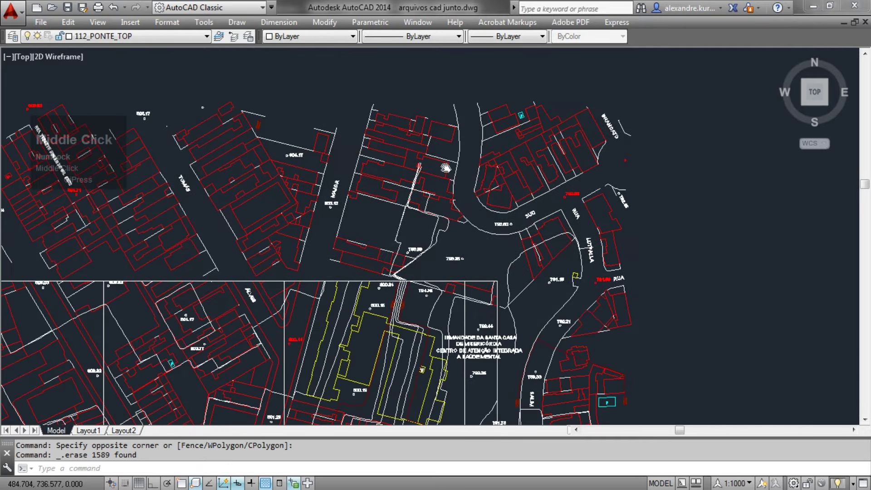
{"action": "scroll", "coordinate": [449, 179], "scroll_direction": "down", "scroll_amount": 2}
{"action": "scroll", "coordinate": [378, 218], "scroll_direction": "up", "scroll_amount": 2}
{"action": "middle_click_drag", "start_coordinate": [400, 236], "coordinate": [480, 278]}
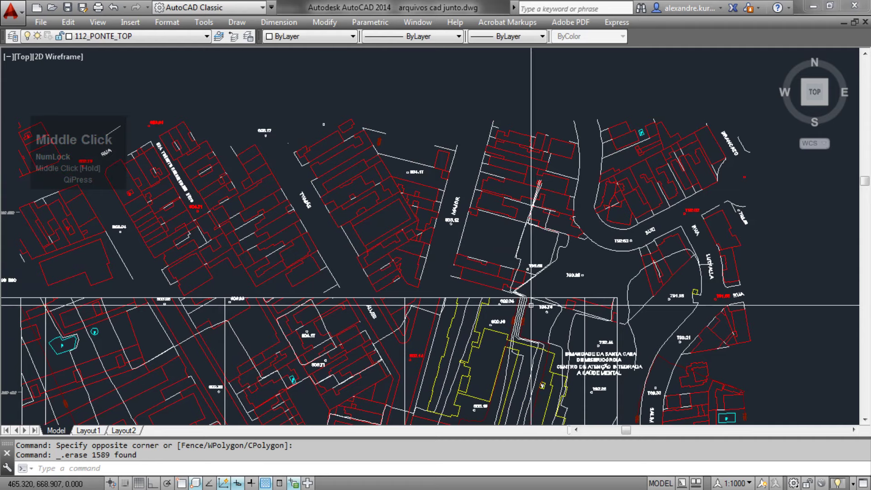
{"action": "middle_click_drag", "start_coordinate": [500, 314], "coordinate": [526, 287]}
{"action": "scroll", "coordinate": [512, 282], "scroll_direction": "down", "scroll_amount": 2}
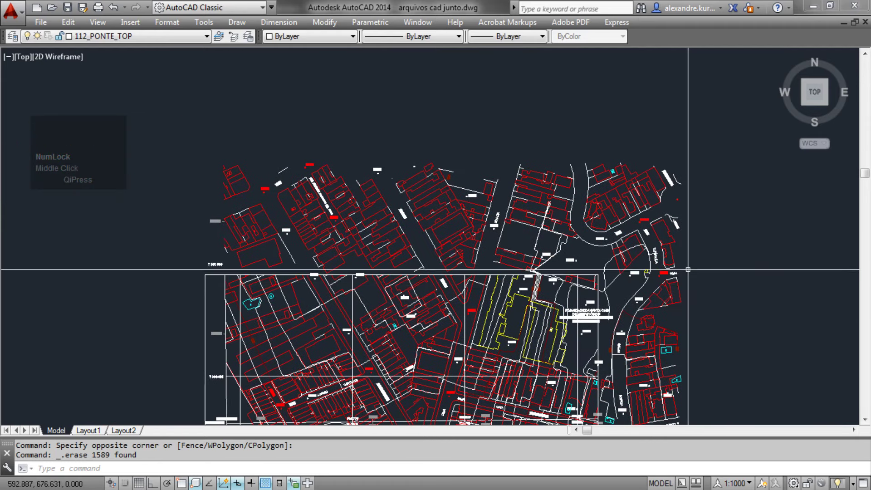
{"action": "left_click", "coordinate": [705, 150]}
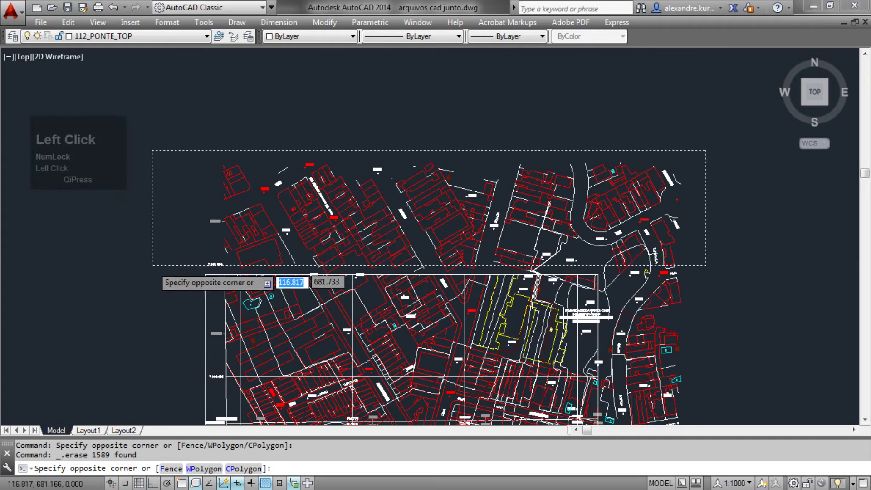
{"action": "left_click", "coordinate": [152, 269]}
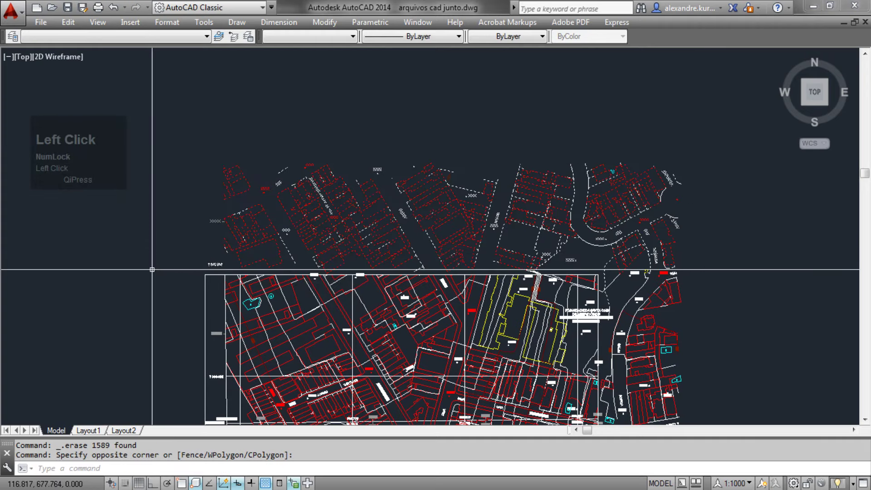
{"action": "key", "text": "Delete"}
Erase the small leftover line fragments just above the rectangle's upper edge, near the 800.34 elevation point.
{"action": "scroll", "coordinate": [320, 275], "scroll_direction": "up", "scroll_amount": 4}
{"action": "middle_click_drag", "start_coordinate": [573, 311], "coordinate": [199, 300]}
{"action": "scroll", "coordinate": [471, 306], "scroll_direction": "down", "scroll_amount": 2}
{"action": "middle_click_drag", "start_coordinate": [780, 294], "coordinate": [452, 247]}
{"action": "scroll", "coordinate": [460, 244], "scroll_direction": "up", "scroll_amount": 3}
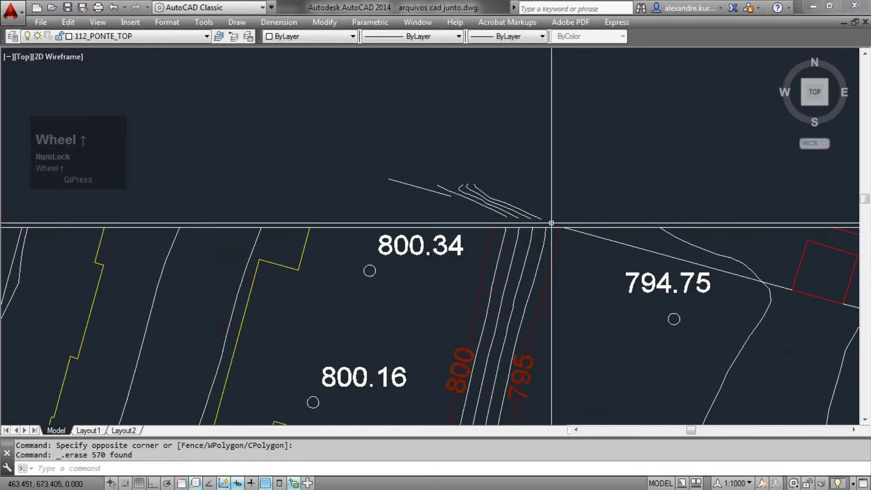
{"action": "left_click", "coordinate": [400, 139]}
Erase the blocks and street lines just outside the rectangle's northeast corner, east of the Santa Casa site, with a crossing selection.
{"action": "scroll", "coordinate": [401, 139], "scroll_direction": "down", "scroll_amount": 4}
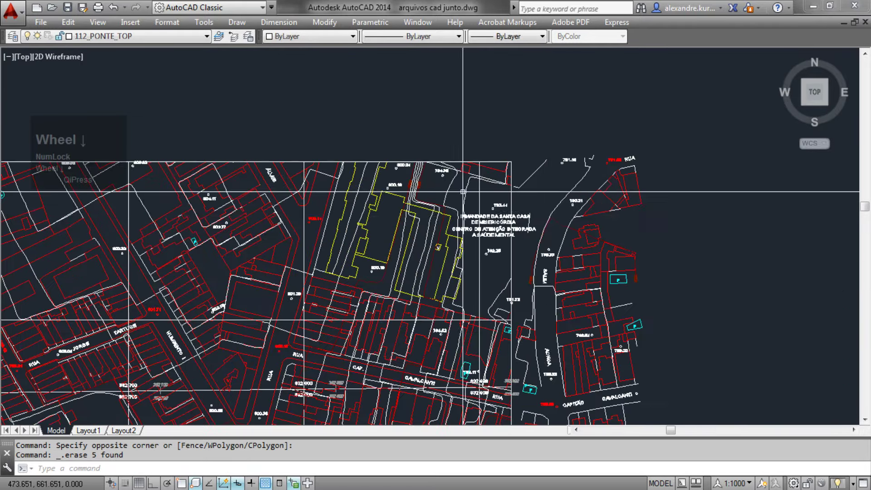
{"action": "middle_click_drag", "start_coordinate": [400, 139], "coordinate": [244, 136]}
{"action": "left_click", "coordinate": [395, 130]}
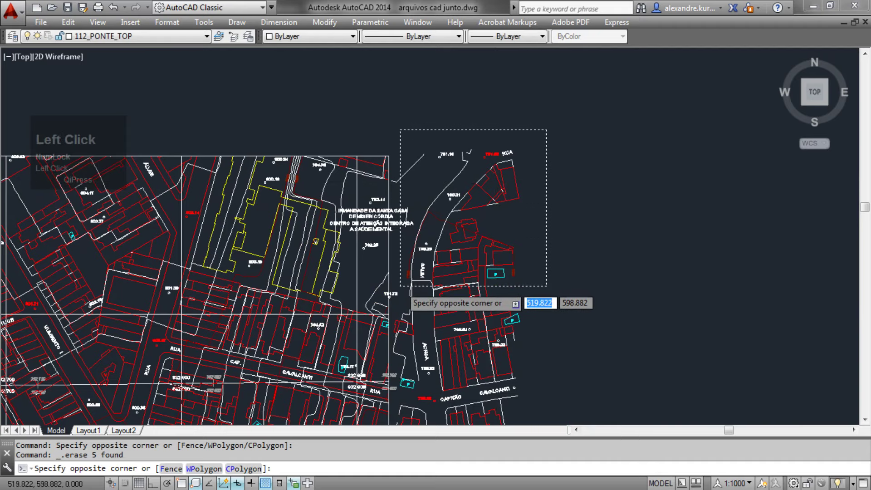
{"action": "left_click", "coordinate": [448, 286]}
{"action": "key", "text": "Delete"}
{"action": "scroll", "coordinate": [405, 179], "scroll_direction": "up", "scroll_amount": 4}
{"action": "middle_click", "coordinate": [373, 241]}
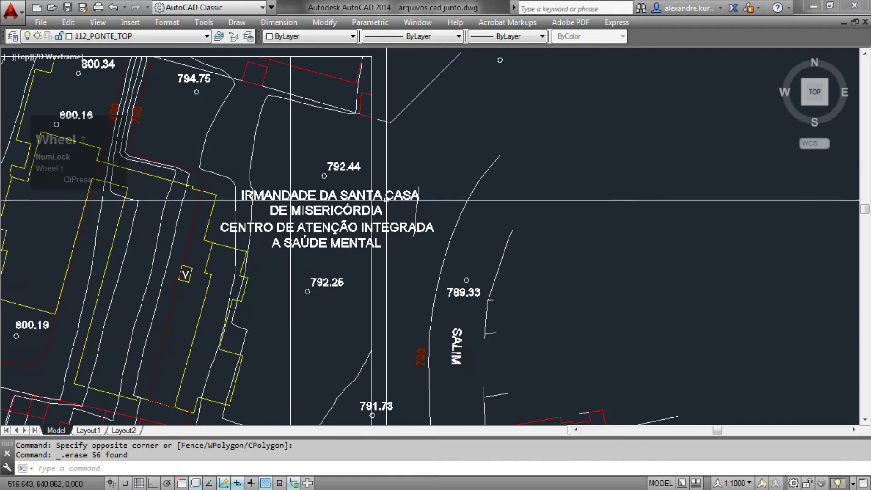
Erase the leftover street line and elevation point outside the rectangle's northeast corner with a crossing selection.
{"action": "middle_click_drag", "start_coordinate": [373, 241], "coordinate": [373, 245]}
{"action": "left_click", "coordinate": [578, 196]}
{"action": "left_click", "coordinate": [418, 97]}
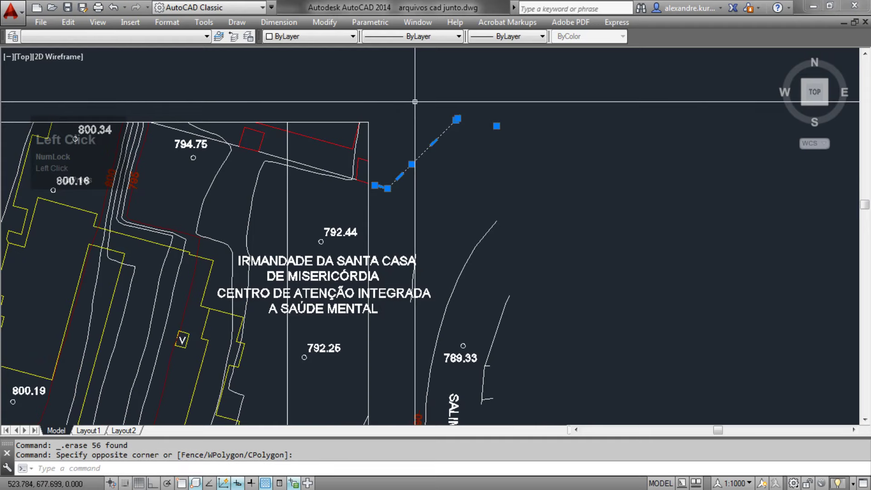
{"action": "key", "text": "Delete"}
Erase the northern end of the contour and street lines around Salim, east of the Santa Casa site, with a window selection.
{"action": "scroll", "coordinate": [299, 289], "scroll_direction": "down", "scroll_amount": 1}
{"action": "middle_click_drag", "start_coordinate": [299, 289], "coordinate": [246, 156]}
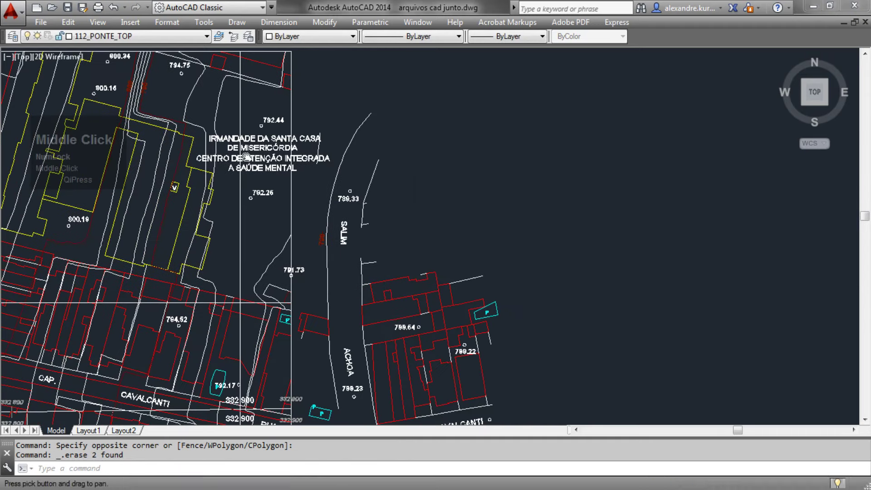
{"action": "scroll", "coordinate": [317, 159], "scroll_direction": "down", "scroll_amount": 1}
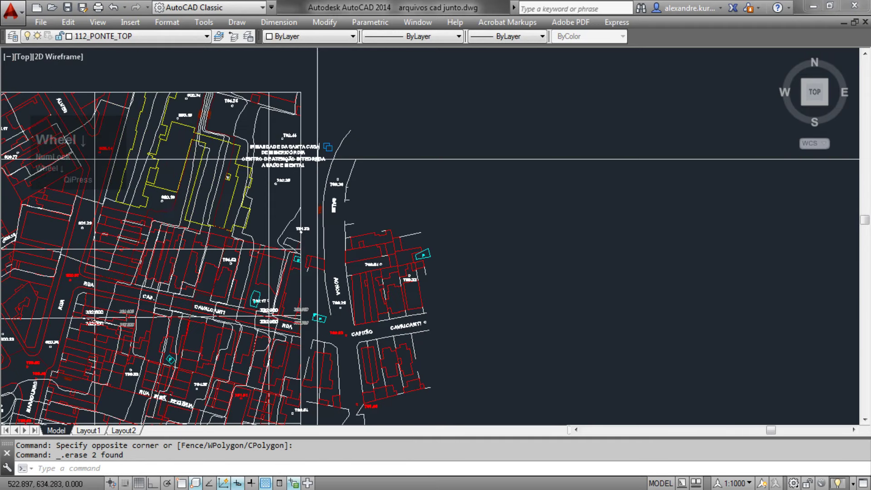
{"action": "left_click", "coordinate": [314, 117]}
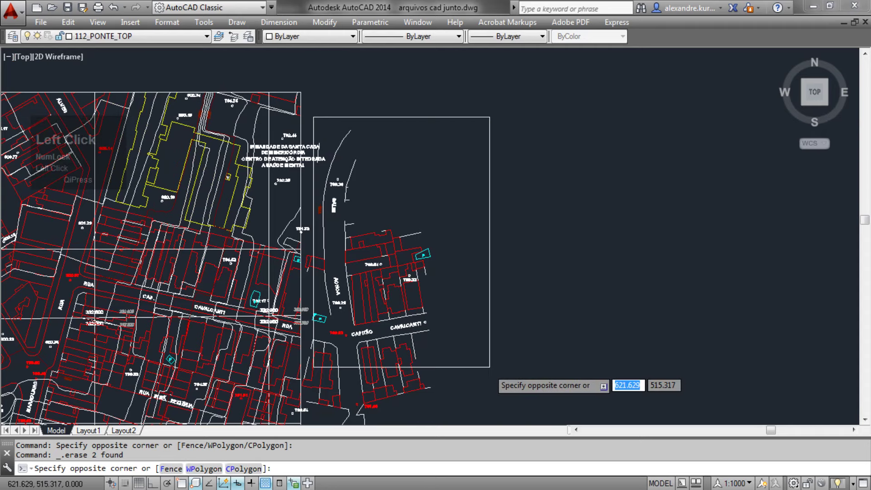
{"action": "left_click", "coordinate": [373, 194]}
{"action": "key", "text": "Delete"}
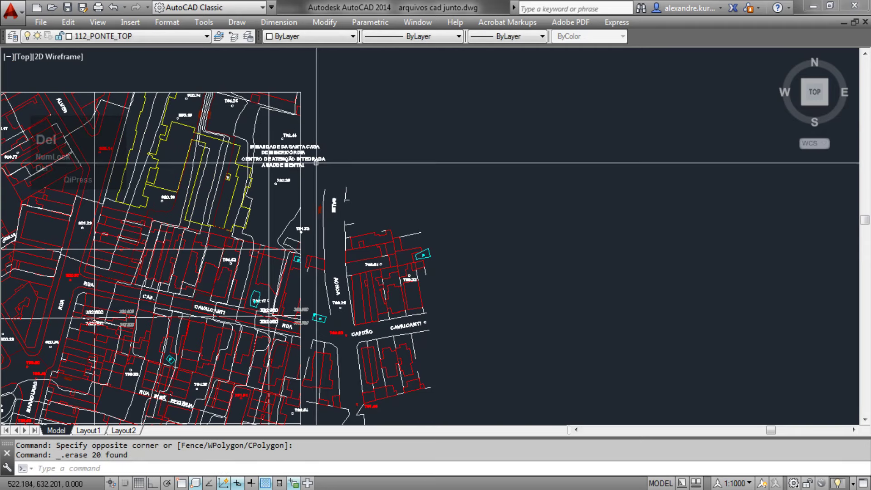
Erase the remaining upper pieces of the Salim street lines and the northernmost building outlines beside them with a window selection.
{"action": "left_click", "coordinate": [310, 119]}
{"action": "left_click", "coordinate": [429, 252]}
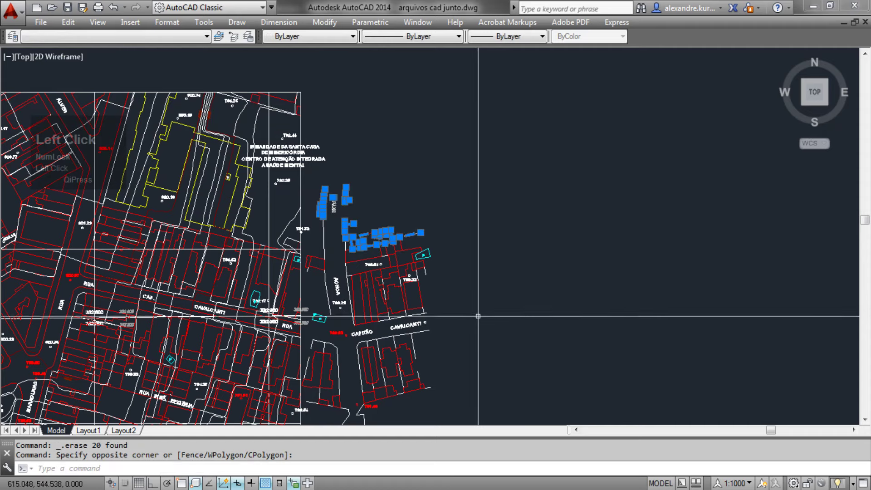
{"action": "middle_click_drag", "start_coordinate": [477, 316], "coordinate": [420, 200]}
{"action": "key", "text": "Delete"}
Erase the blocks and streets around Capitão Cavalcanti outside the rectangle's east edge with a crossing selection.
{"action": "left_click", "coordinate": [403, 349]}
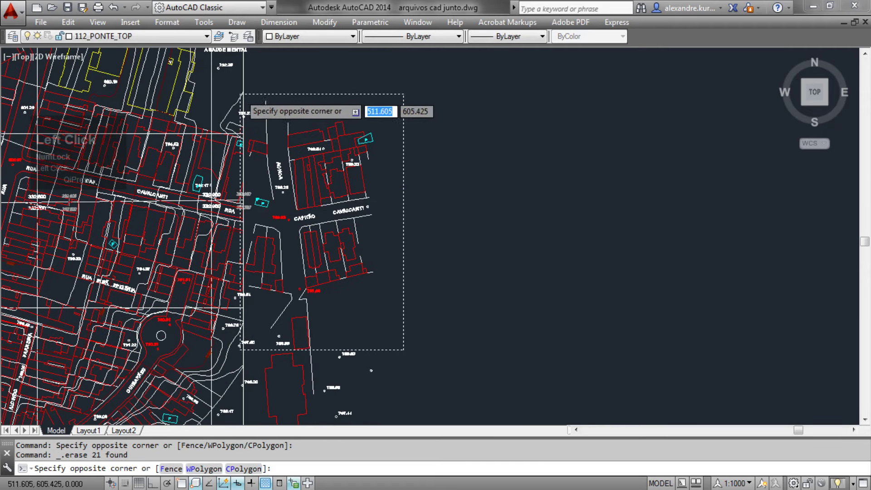
{"action": "left_click", "coordinate": [250, 94]}
{"action": "key", "text": "Delete"}
Erase the blocks outside the rectangle's southeast part, plus the small outlines left beside its east edge near the 784.89 elevation.
{"action": "scroll", "coordinate": [304, 141], "scroll_direction": "down", "scroll_amount": 3}
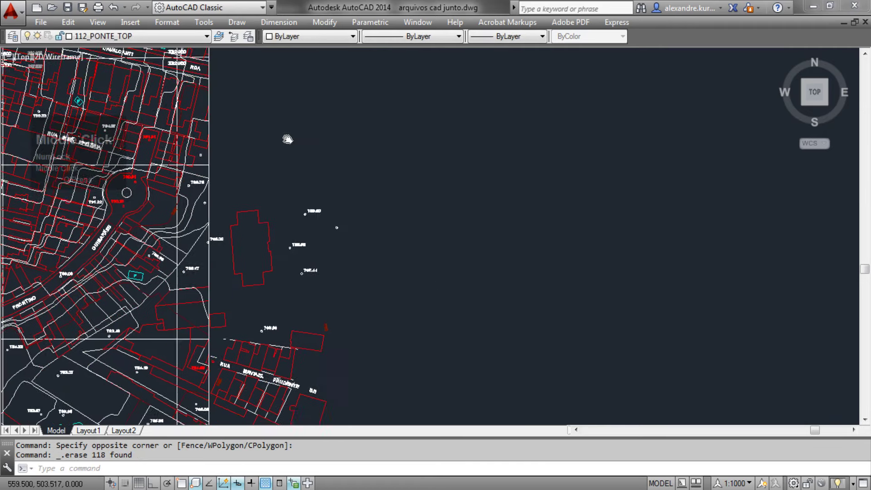
{"action": "left_click", "coordinate": [259, 375]}
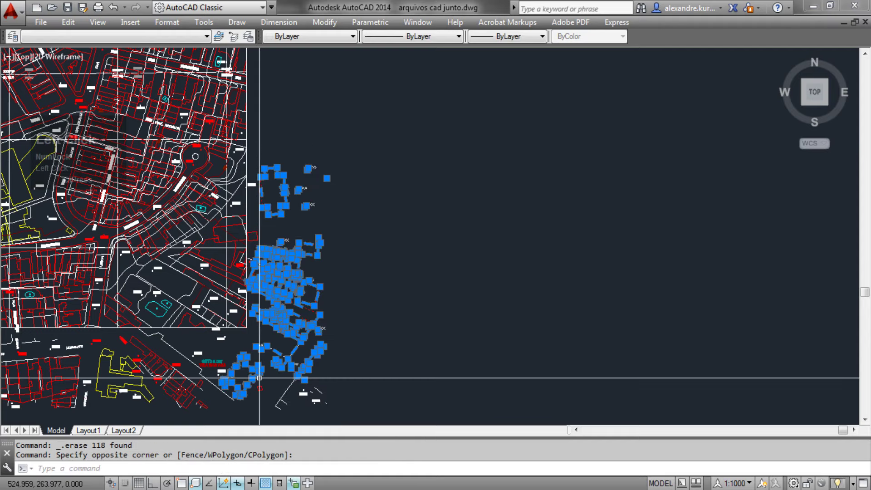
{"action": "key", "text": "Delete"}
{"action": "scroll", "coordinate": [278, 313], "scroll_direction": "up", "scroll_amount": 5}
{"action": "left_click", "coordinate": [252, 227]}
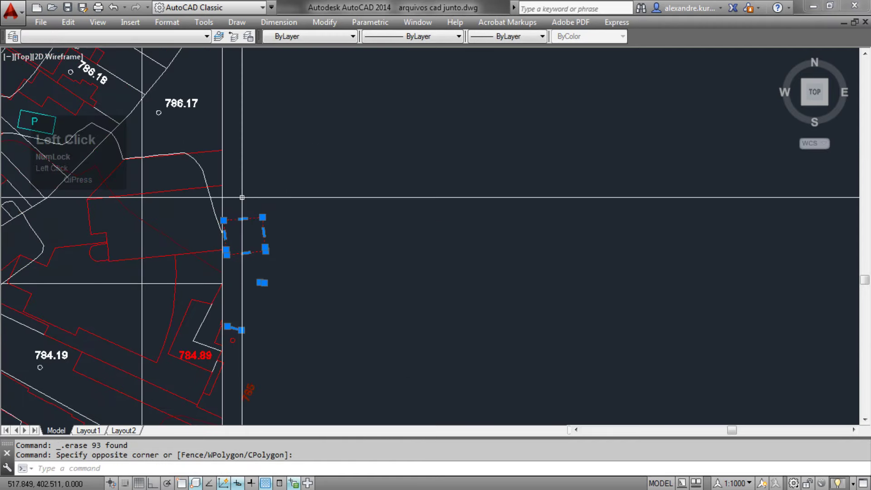
{"action": "key", "text": "Delete"}
Erase the whole strip of blocks and streets below the rectangle with a crossing selection that stays clear of its lower edge.
{"action": "scroll", "coordinate": [287, 237], "scroll_direction": "down", "scroll_amount": 5}
{"action": "left_click", "coordinate": [482, 269]}
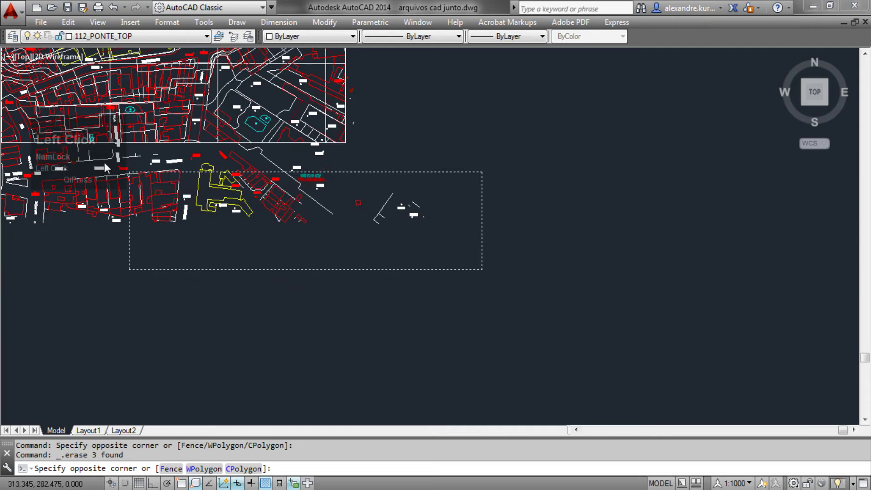
{"action": "middle_click_drag", "start_coordinate": [185, 173], "coordinate": [383, 204]}
{"action": "left_click", "coordinate": [274, 198]}
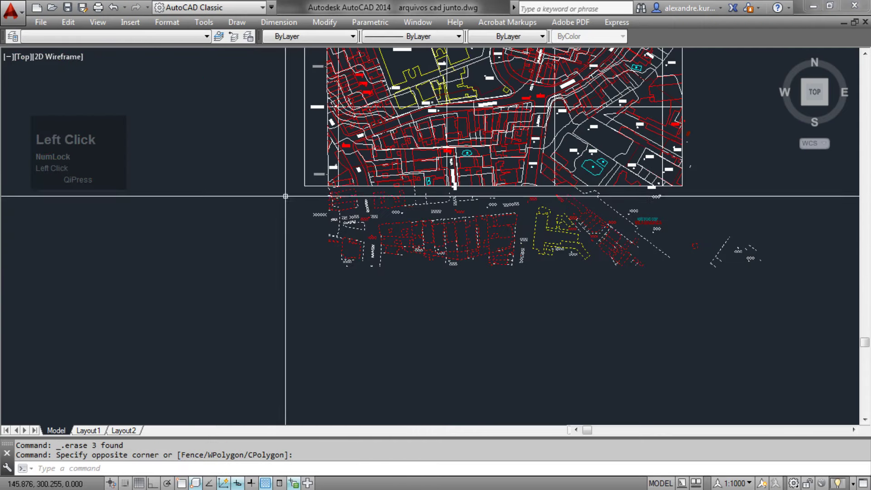
{"action": "middle_click_drag", "start_coordinate": [286, 195], "coordinate": [332, 248]}
{"action": "key", "text": "Delete"}
Erase the 788.53 elevation label just below the rectangle's lower edge with a crossing selection.
{"action": "left_click", "coordinate": [461, 348]}
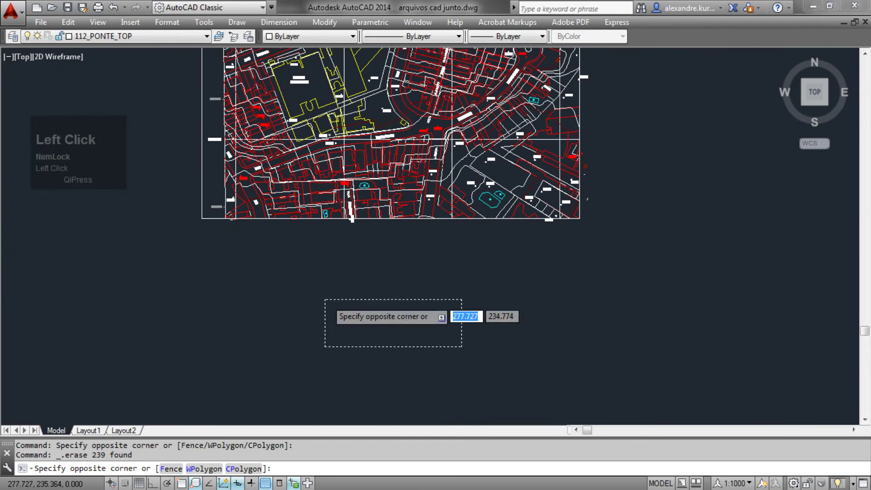
{"action": "left_click", "coordinate": [323, 298]}
{"action": "middle_click_drag", "start_coordinate": [587, 296], "coordinate": [493, 323]}
{"action": "scroll", "coordinate": [461, 276], "scroll_direction": "up", "scroll_amount": 8}
{"action": "middle_click_drag", "start_coordinate": [461, 276], "coordinate": [390, 386]}
{"action": "left_click", "coordinate": [419, 300]}
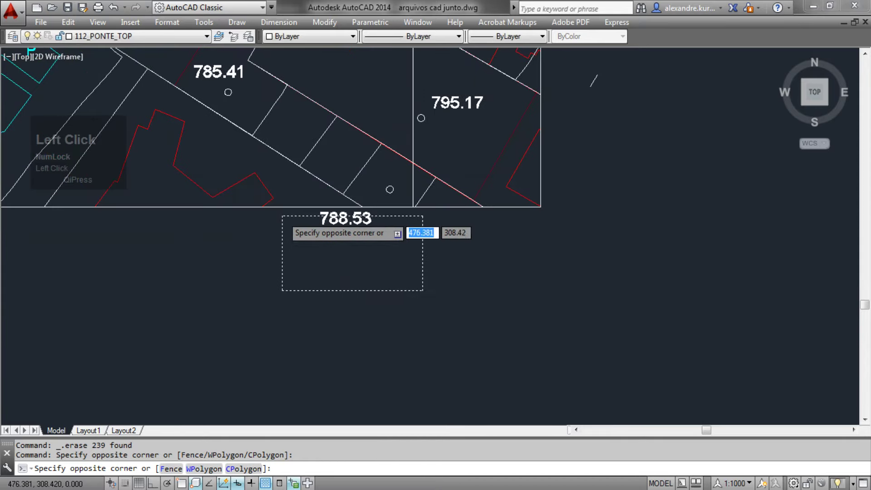
{"action": "left_click", "coordinate": [282, 216]}
Erase the stray labels and line fragments just outside the southern half of the rectangle's east edge with a crossing selection.
{"action": "scroll", "coordinate": [374, 175], "scroll_direction": "down", "scroll_amount": 4}
{"action": "middle_click_drag", "start_coordinate": [374, 175], "coordinate": [290, 284]}
{"action": "scroll", "coordinate": [422, 330], "scroll_direction": "down", "scroll_amount": 4}
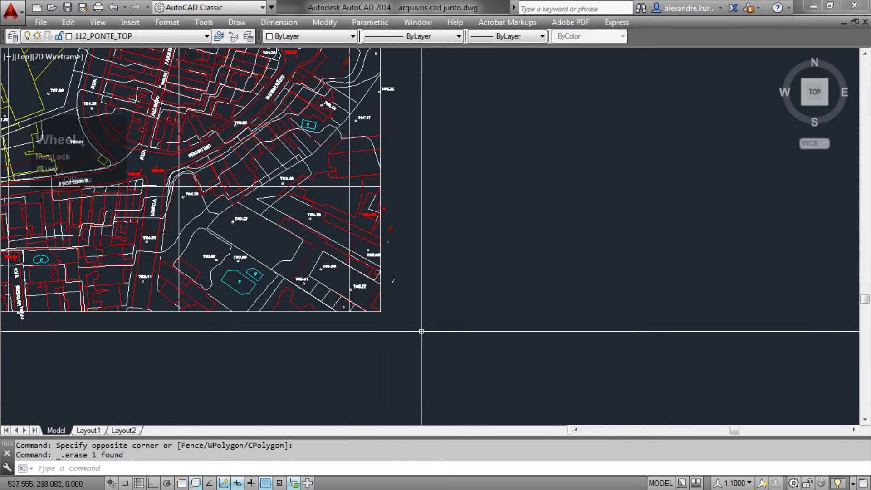
{"action": "middle_click_drag", "start_coordinate": [410, 325], "coordinate": [350, 348]}
{"action": "left_click", "coordinate": [375, 365]}
{"action": "left_click", "coordinate": [338, 191]}
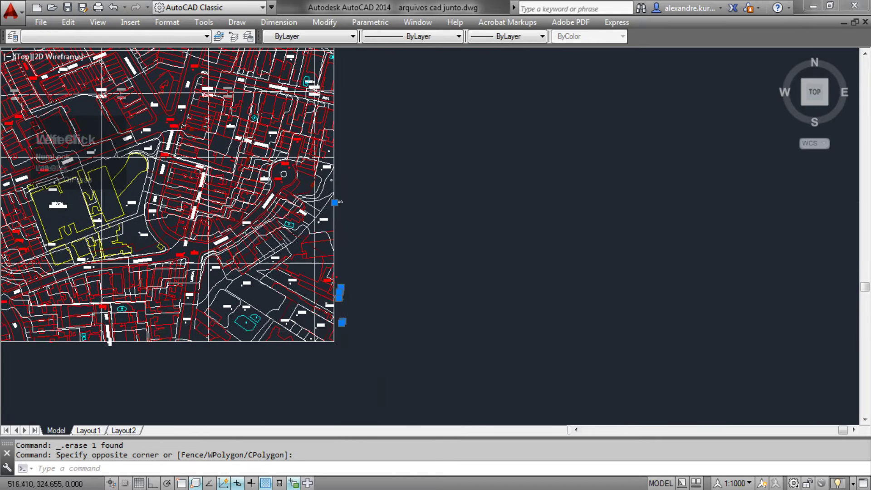
{"action": "key", "text": "Delete"}
Erase the last small leftover just outside the rectangle's east edge, near the 784.89 elevation label.
{"action": "scroll", "coordinate": [353, 325], "scroll_direction": "up", "scroll_amount": 5}
{"action": "scroll", "coordinate": [347, 231], "scroll_direction": "up", "scroll_amount": 5}
{"action": "left_click", "coordinate": [338, 214]}
{"action": "left_click", "coordinate": [306, 152]}
{"action": "key", "text": "Delete"}
Erase the elevation point circle that straddles the rectangle's east edge, southeast of the Santa Casa site.
{"action": "scroll", "coordinate": [325, 221], "scroll_direction": "down", "scroll_amount": 5}
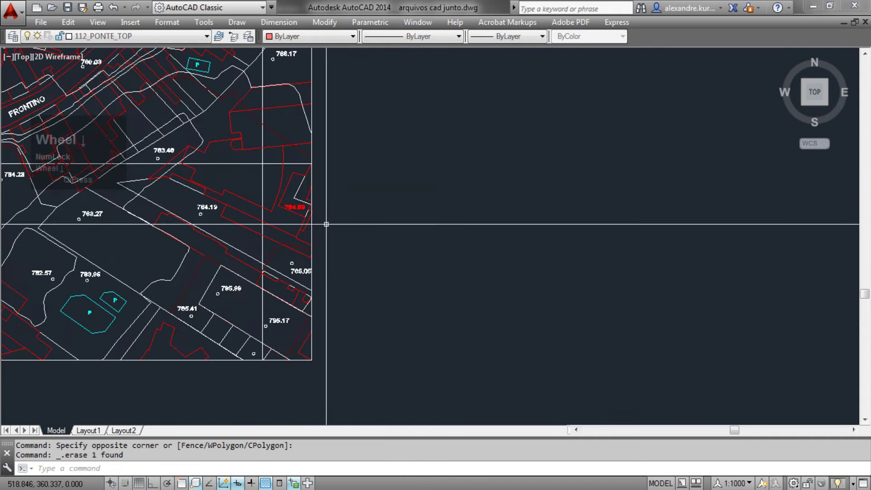
{"action": "middle_click_drag", "start_coordinate": [326, 224], "coordinate": [292, 283]}
{"action": "middle_click_drag", "start_coordinate": [283, 193], "coordinate": [288, 406]}
{"action": "mouse_move", "coordinate": [320, 280]}
{"action": "middle_mouse_down"}
{"action": "mouse_move", "coordinate": [301, 150]}
{"action": "mouse_move", "coordinate": [297, 265]}
{"action": "middle_mouse_up"}
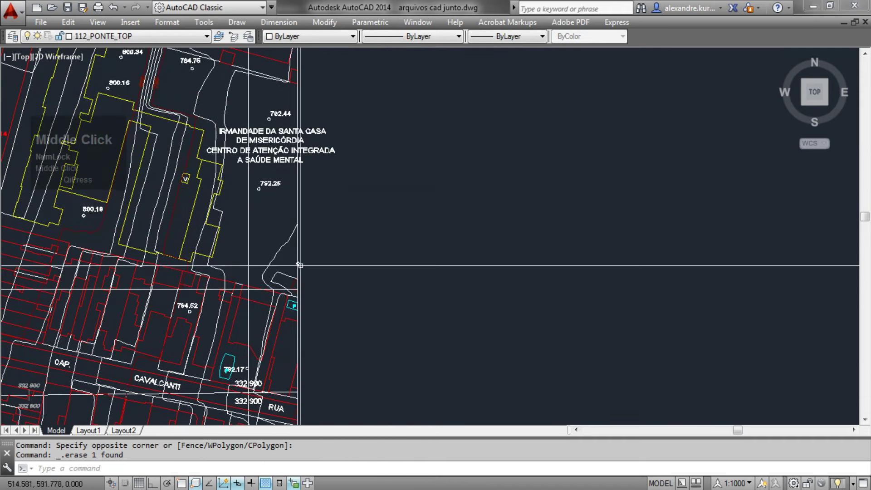
{"action": "scroll", "coordinate": [249, 169], "scroll_direction": "up", "scroll_amount": 6}
{"action": "left_click_drag", "start_coordinate": [257, 170], "coordinate": [257, 195]}
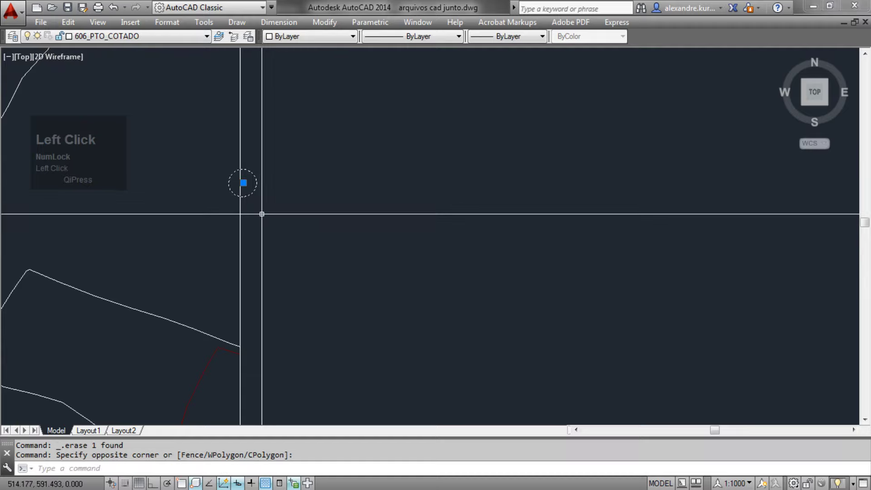
{"action": "middle_click_drag", "start_coordinate": [263, 208], "coordinate": [274, 275]}
{"action": "key", "text": "Escape"}
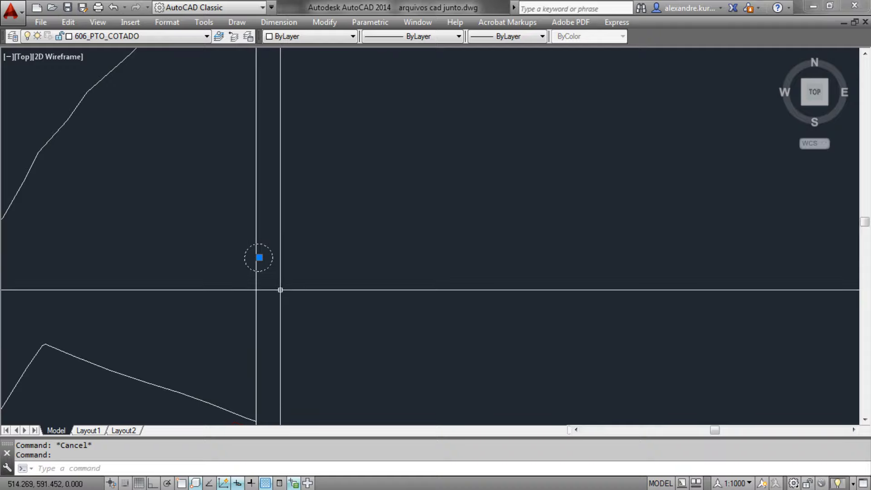
{"action": "scroll", "coordinate": [265, 266], "scroll_direction": "up", "scroll_amount": 2}
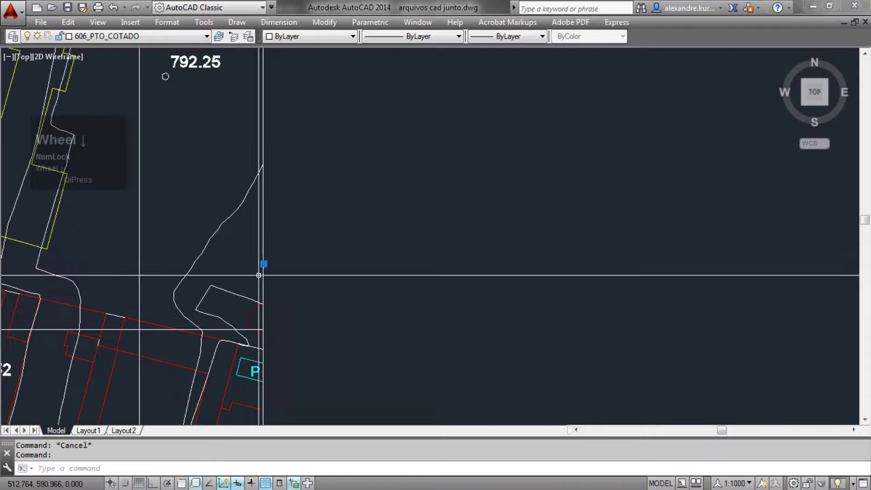
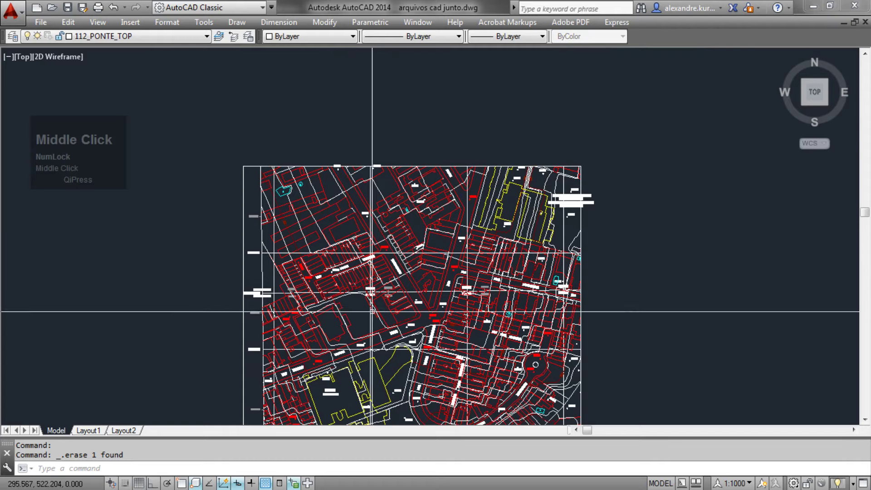
Switch to the isometric home view and examine the heights of the contour lines and the flat city map.
{"action": "middle_click_drag", "start_coordinate": [371, 306], "coordinate": [312, 261]}
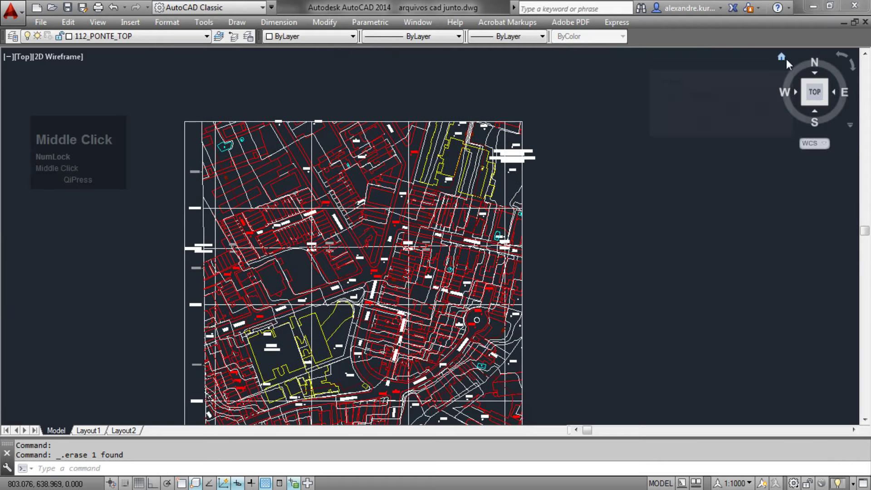
{"action": "left_click", "coordinate": [783, 58]}
{"action": "mouse_move", "coordinate": [460, 233]}
{"action": "middle_mouse_down", "text": "shift"}
{"action": "mouse_move", "coordinate": [435, 237]}
{"action": "mouse_move", "coordinate": [455, 225]}
{"action": "middle_mouse_up", "text": "shift"}
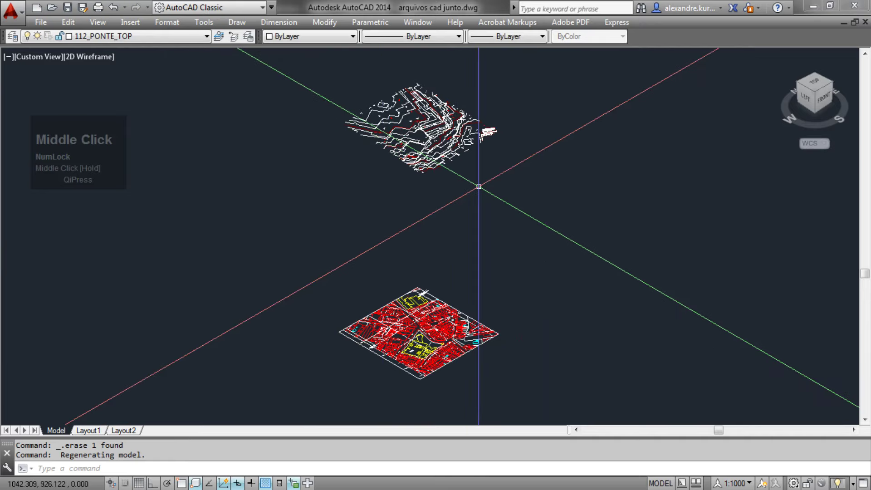
{"action": "scroll", "coordinate": [442, 91], "scroll_direction": "up", "scroll_amount": 2}
{"action": "middle_click_drag", "start_coordinate": [344, 104], "coordinate": [326, 119]}
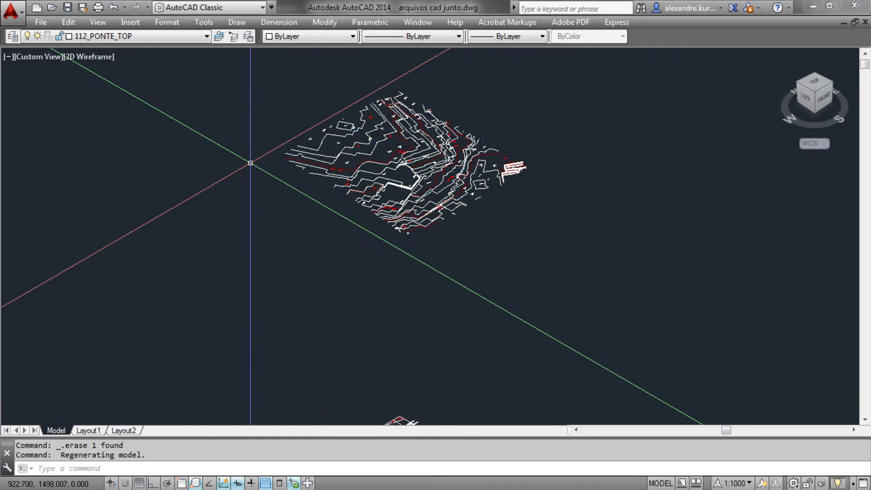
{"action": "scroll", "coordinate": [539, 220], "scroll_direction": "up", "scroll_amount": 2}
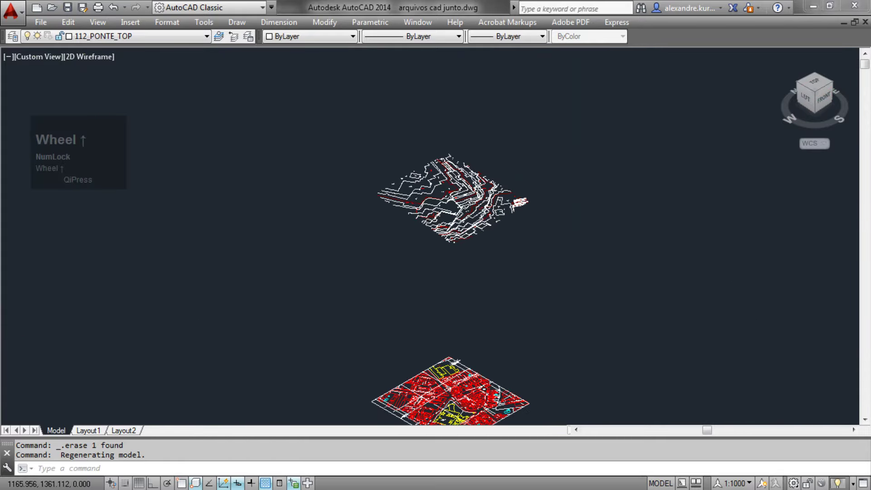
{"action": "scroll", "coordinate": [440, 186], "scroll_direction": "up", "scroll_amount": 4}
{"action": "scroll", "coordinate": [301, 247], "scroll_direction": "down", "scroll_amount": 4}
{"action": "middle_click_drag", "start_coordinate": [383, 413], "coordinate": [396, 292]}
{"action": "scroll", "coordinate": [343, 333], "scroll_direction": "up", "scroll_amount": 4}
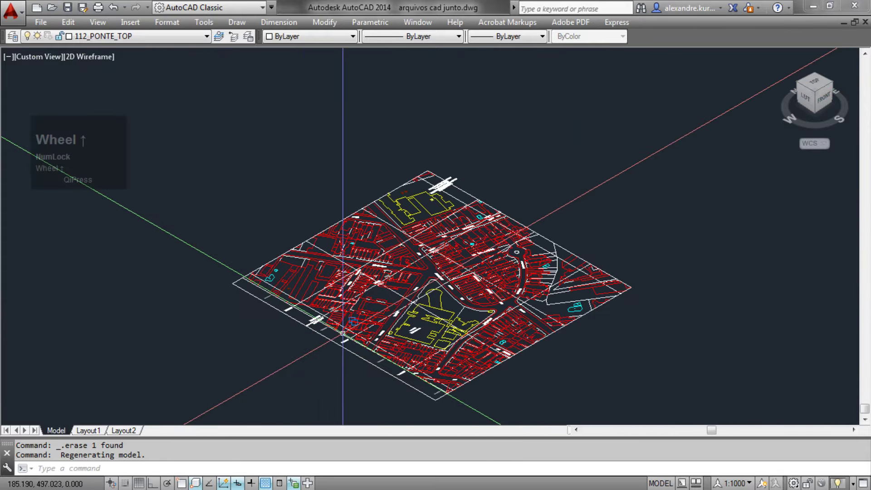
Highlight the boundary rectangle, compare its level with the raised contour lines and elevation labels, and clear the selection.
{"action": "left_click", "coordinate": [313, 329]}
{"action": "scroll", "coordinate": [268, 348], "scroll_direction": "down", "scroll_amount": 4}
{"action": "middle_click_drag", "start_coordinate": [297, 245], "coordinate": [300, 258]}
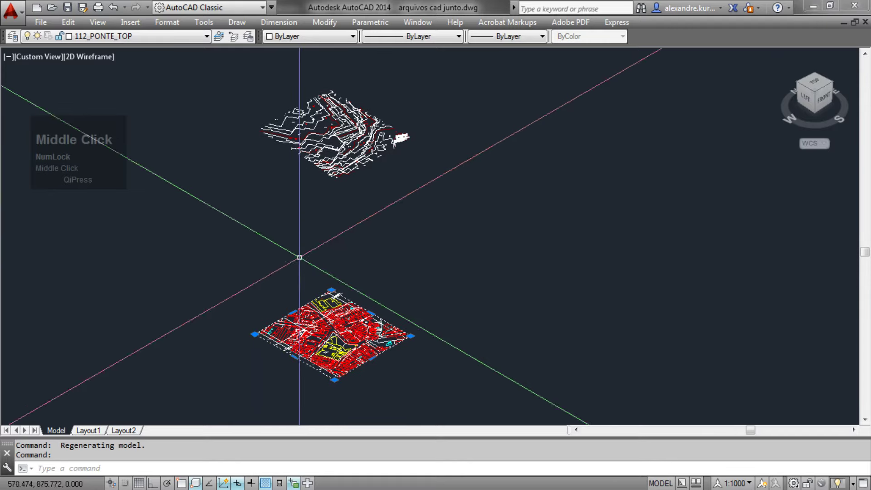
{"action": "scroll", "coordinate": [276, 117], "scroll_direction": "up", "scroll_amount": 6}
{"action": "middle_click_drag", "start_coordinate": [341, 84], "coordinate": [335, 145]}
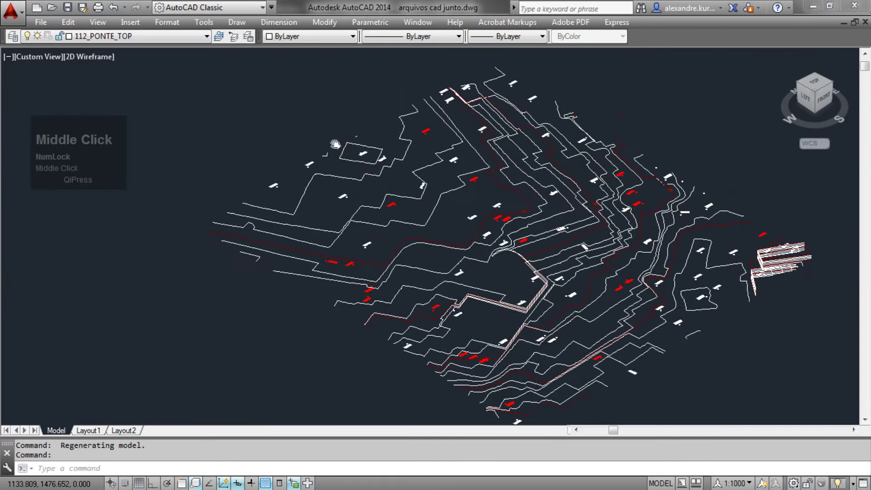
{"action": "middle_click_drag", "start_coordinate": [561, 268], "coordinate": [416, 243]}
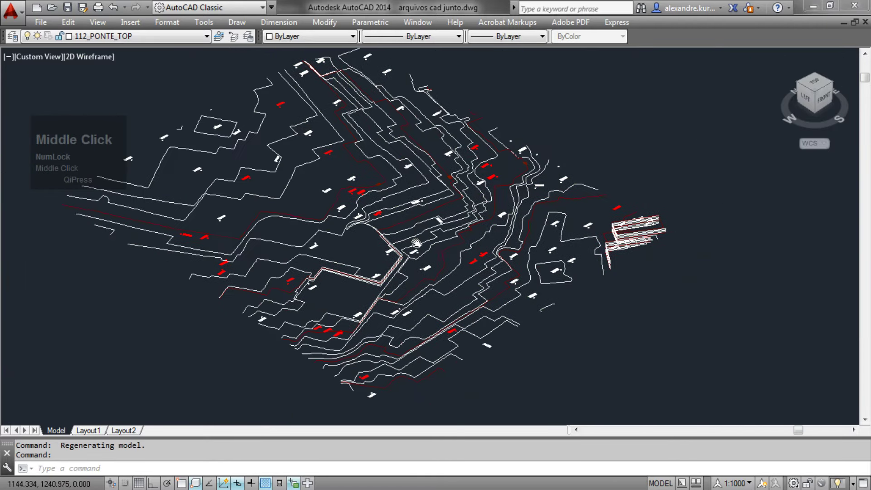
{"action": "middle_click_drag", "start_coordinate": [386, 82], "coordinate": [505, 132]}
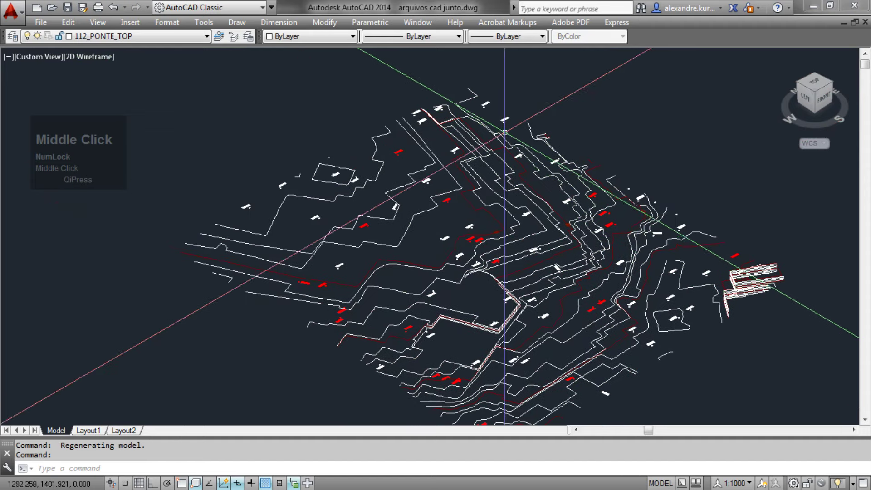
{"action": "scroll", "coordinate": [640, 238], "scroll_direction": "down", "scroll_amount": 6}
{"action": "middle_click_drag", "start_coordinate": [655, 403], "coordinate": [619, 299]}
{"action": "key", "text": "Escape"}
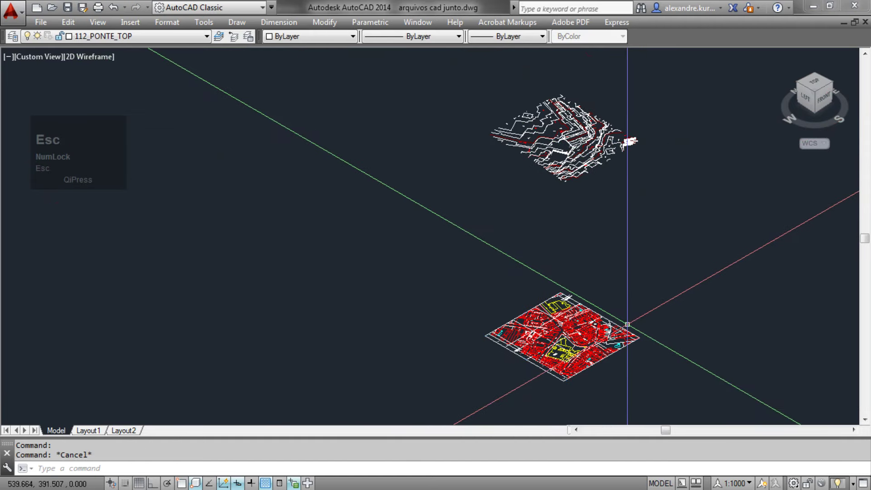
{"action": "middle_click_drag", "start_coordinate": [600, 239], "coordinate": [565, 300]}
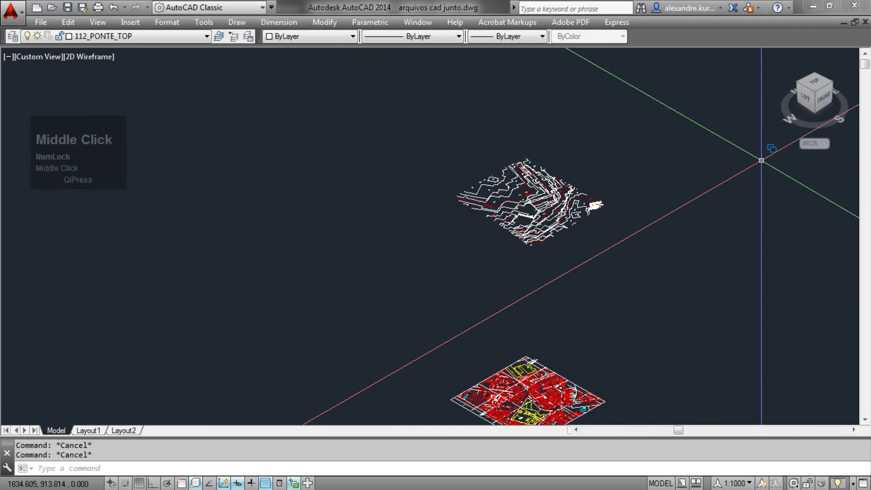
Return to the top view and frame the northern part of the trimmed map.
{"action": "left_click", "coordinate": [814, 83]}
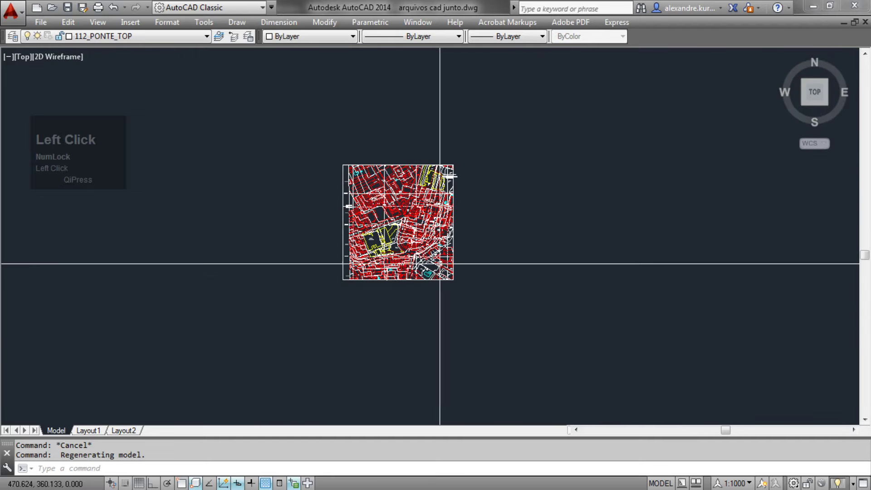
{"action": "scroll", "coordinate": [411, 195], "scroll_direction": "up", "scroll_amount": 4}
{"action": "middle_click_drag", "start_coordinate": [411, 161], "coordinate": [415, 182]}
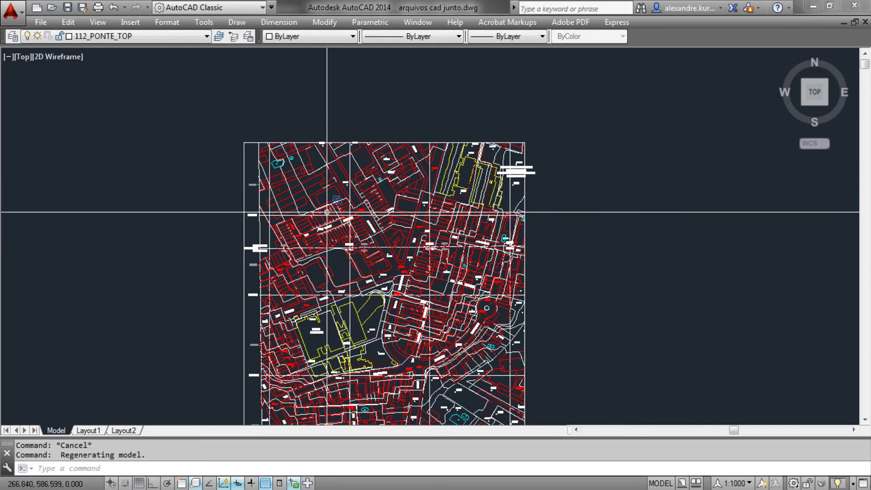
Examine the trimmed map around the E.S.P.M. Faculdade site and browse the layer list, keeping 112_PONTE_TOP as the current layer.
{"action": "middle_click_drag", "start_coordinate": [327, 210], "coordinate": [312, 162]}
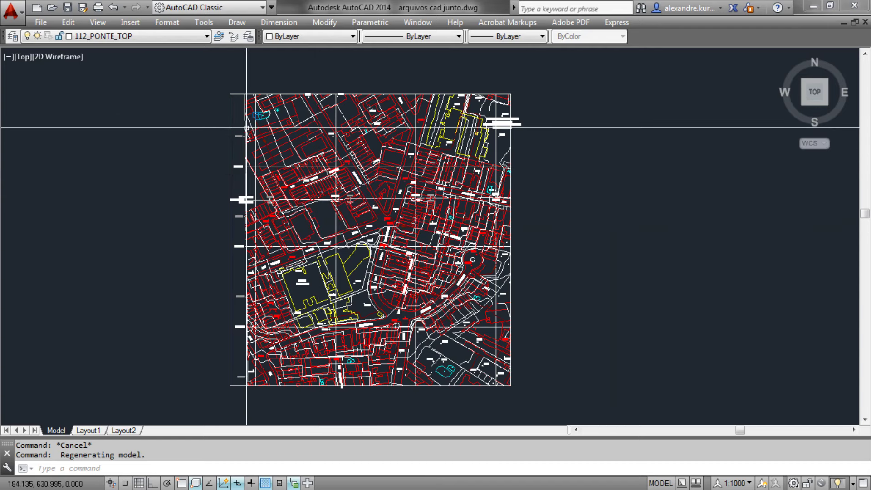
{"action": "scroll", "coordinate": [375, 185], "scroll_direction": "up", "scroll_amount": 2}
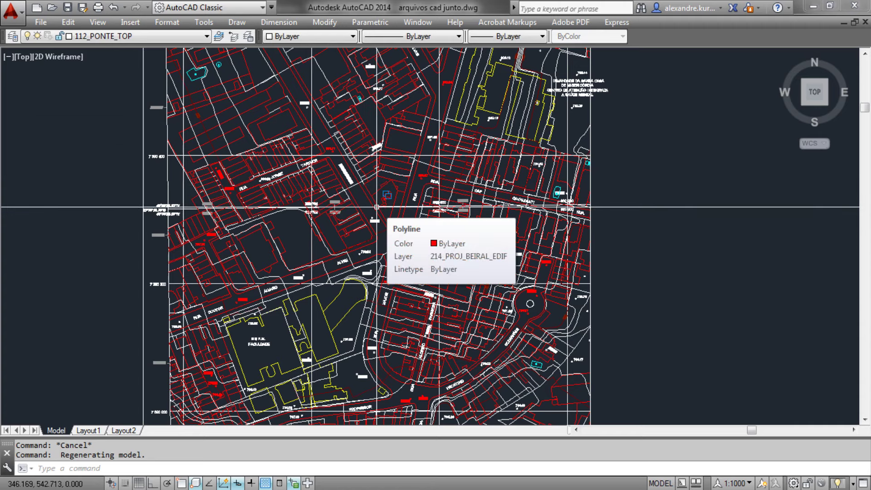
{"action": "middle_click_drag", "start_coordinate": [377, 206], "coordinate": [297, 170]}
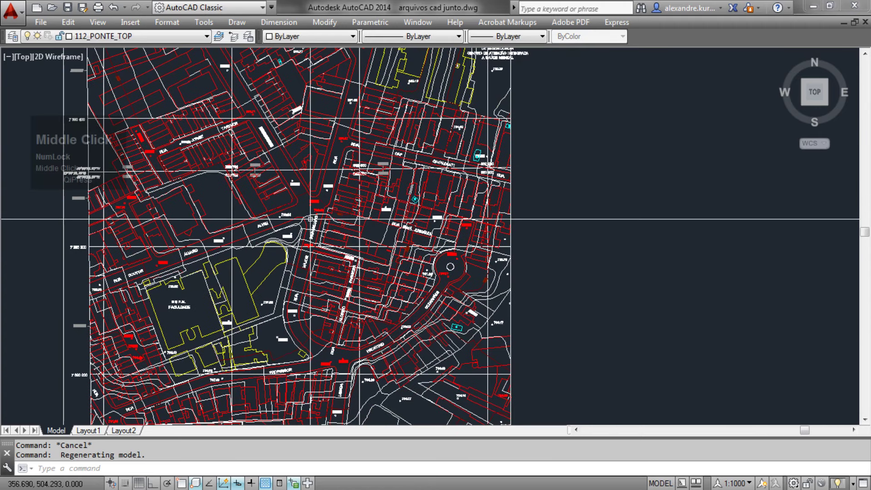
{"action": "scroll", "coordinate": [317, 209], "scroll_direction": "up", "scroll_amount": 2}
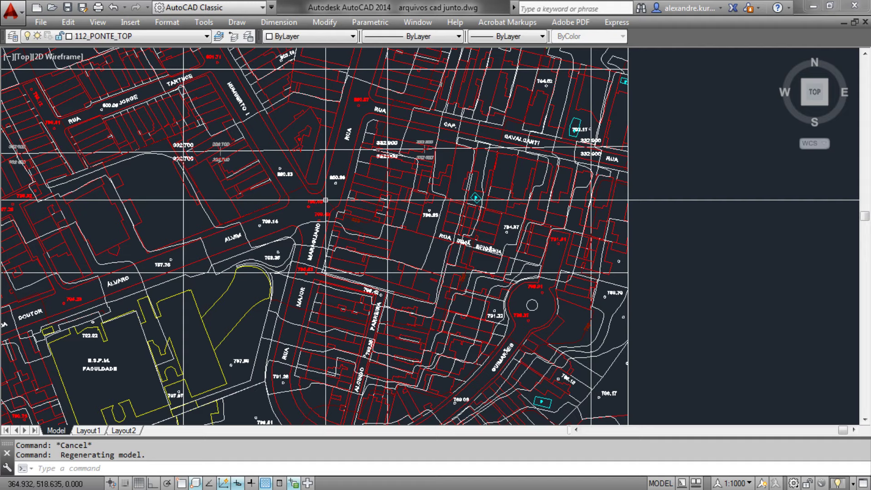
{"action": "left_click", "coordinate": [127, 36]}
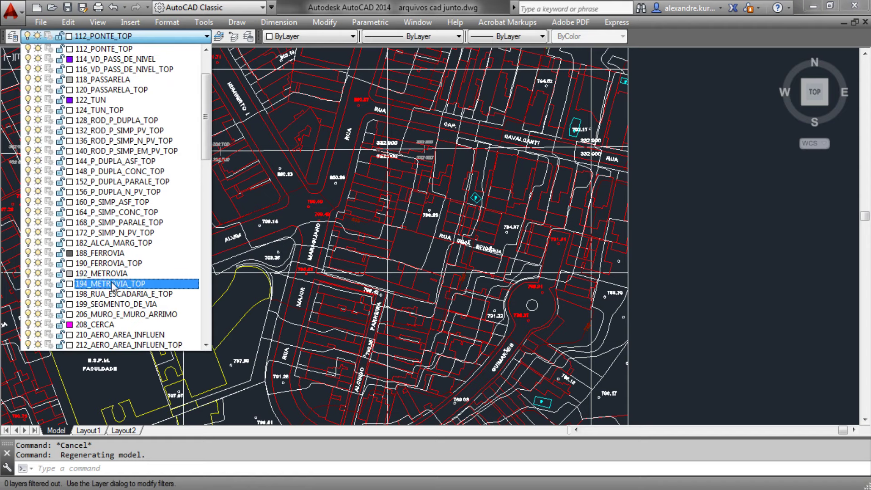
{"action": "left_click_drag", "start_coordinate": [205, 140], "coordinate": [175, 86]}
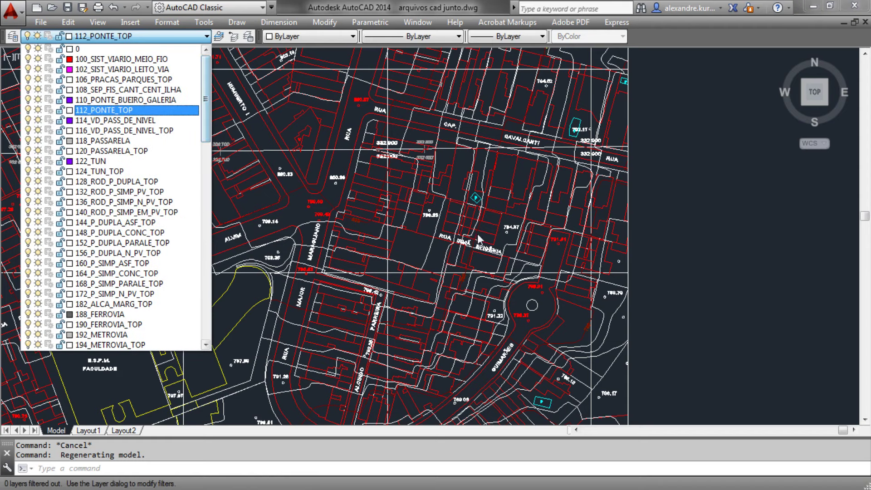
{"action": "left_click", "coordinate": [104, 110]}
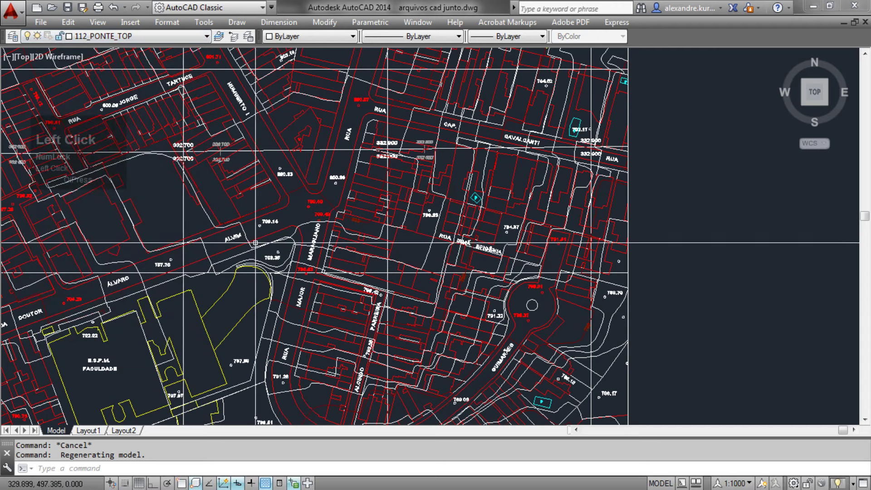
Highlight the intermediate contour line crossing the northern part of the map, follow its full course and check its layer, and clear the selection.
{"action": "middle_click_drag", "start_coordinate": [305, 262], "coordinate": [318, 289]}
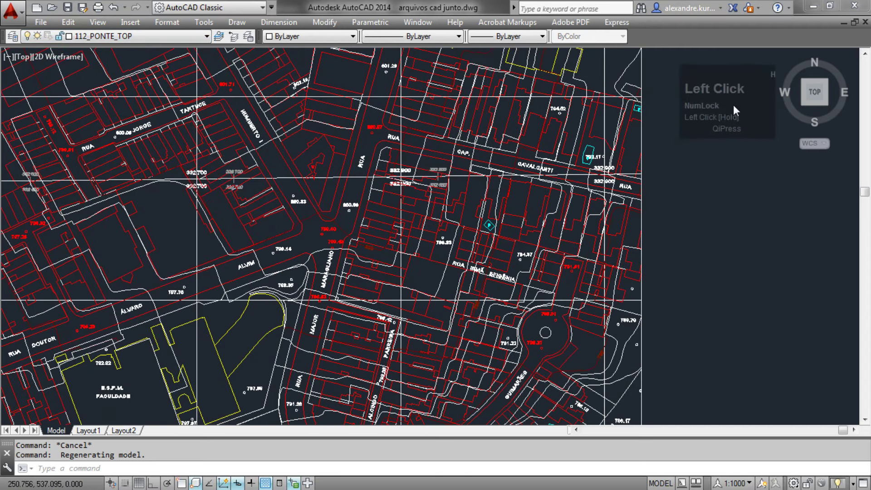
{"action": "mouse_move", "coordinate": [214, 252]}
{"action": "middle_mouse_down"}
{"action": "mouse_move", "coordinate": [342, 222]}
{"action": "mouse_move", "coordinate": [258, 186]}
{"action": "mouse_move", "coordinate": [216, 183]}
{"action": "middle_mouse_up"}
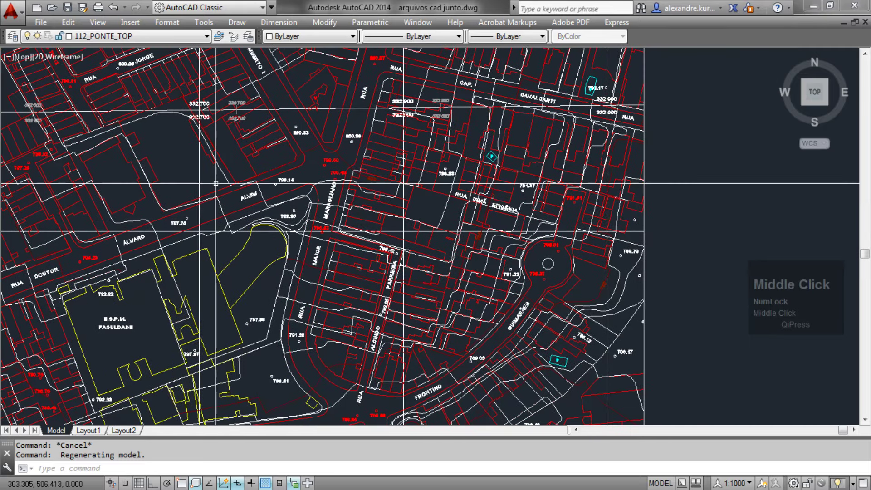
{"action": "left_click", "coordinate": [217, 154]}
{"action": "middle_click_drag", "start_coordinate": [218, 153], "coordinate": [216, 179]}
{"action": "key", "text": "Escape"}
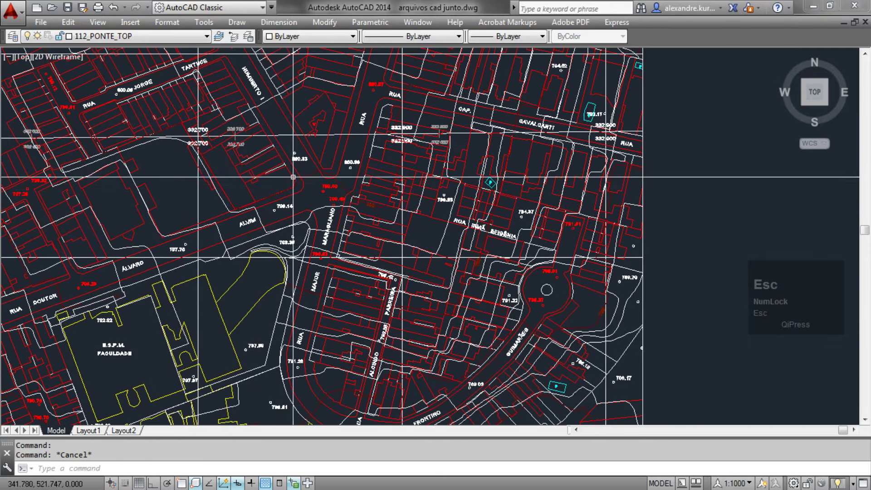
{"action": "middle_click_drag", "start_coordinate": [302, 139], "coordinate": [295, 211]}
{"action": "scroll", "coordinate": [259, 185], "scroll_direction": "up", "scroll_amount": 3}
{"action": "left_click", "coordinate": [257, 157]}
{"action": "scroll", "coordinate": [256, 157], "scroll_direction": "down", "scroll_amount": 3}
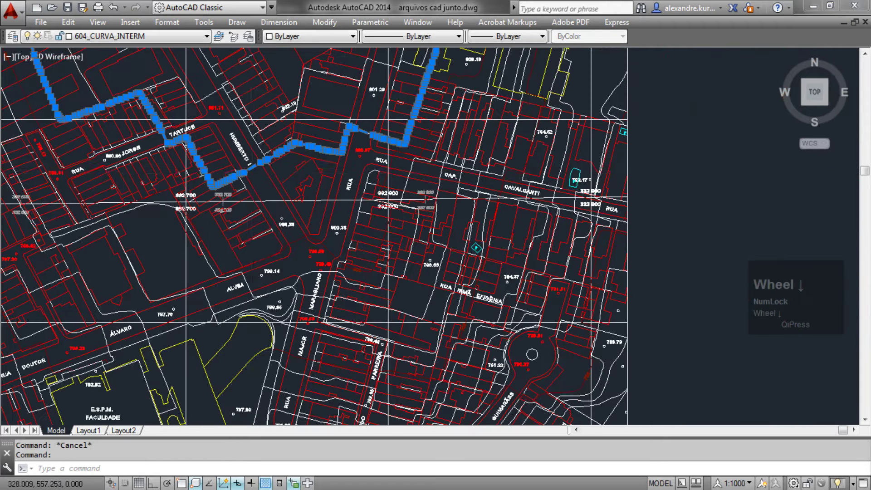
{"action": "middle_click_drag", "start_coordinate": [257, 156], "coordinate": [195, 226]}
{"action": "scroll", "coordinate": [194, 227], "scroll_direction": "down", "scroll_amount": 3}
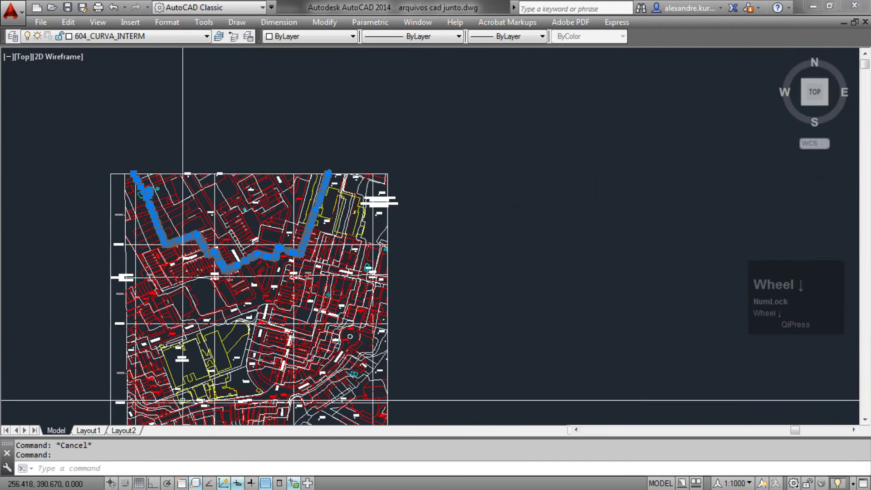
{"action": "key", "text": "Escape"}
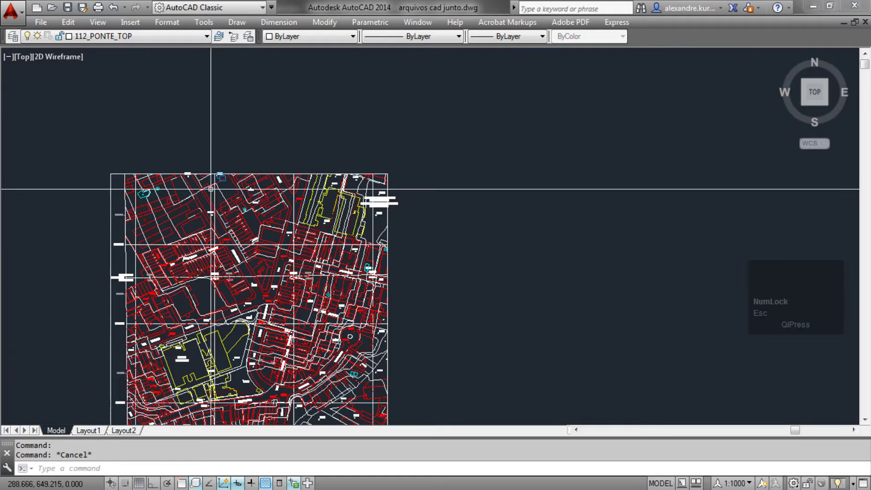
Switch to the isometric home view and compare the raised contour lines with the flat city map, leaving nothing selected.
{"action": "left_click", "coordinate": [781, 57]}
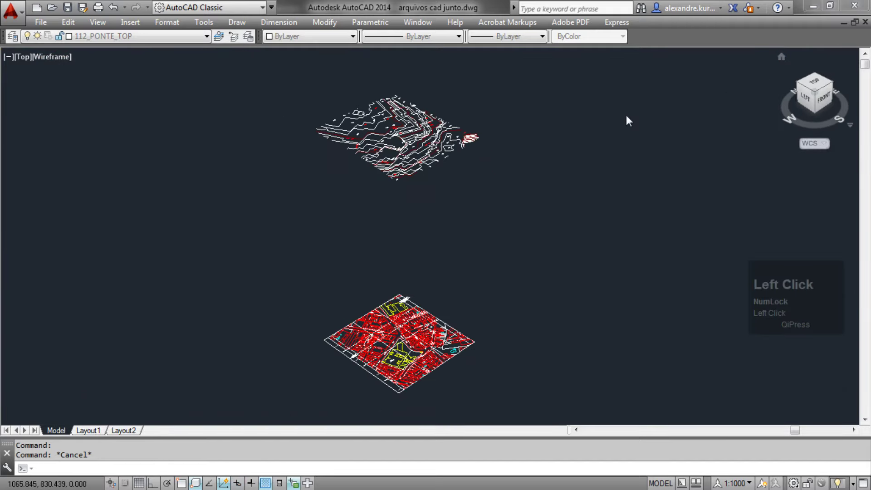
{"action": "left_click", "coordinate": [554, 217]}
{"action": "left_click", "coordinate": [267, 58]}
{"action": "middle_click_drag", "start_coordinate": [492, 209], "coordinate": [451, 182]}
{"action": "key", "text": "Escape"}
{"action": "key", "text": "Escape"}
{"action": "scroll", "coordinate": [424, 120], "scroll_direction": "down", "scroll_amount": 5}
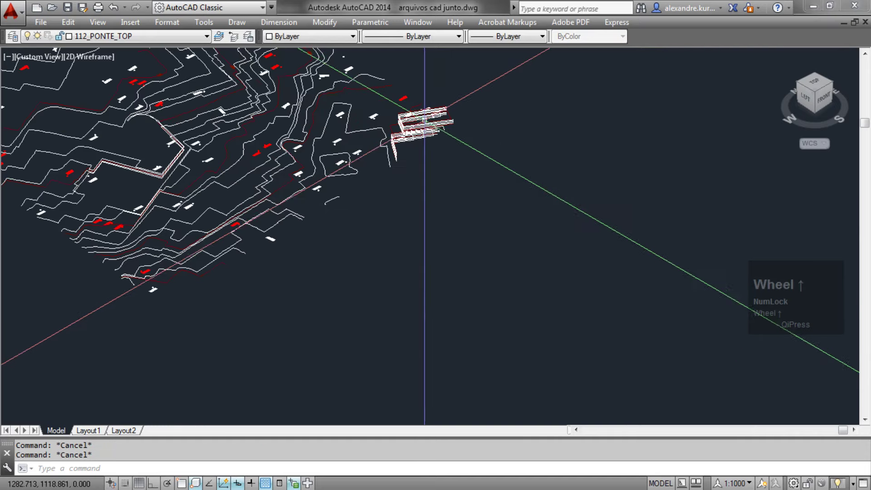
{"action": "scroll", "coordinate": [276, 154], "scroll_direction": "down", "scroll_amount": 6}
{"action": "middle_click_drag", "start_coordinate": [270, 161], "coordinate": [305, 142]}
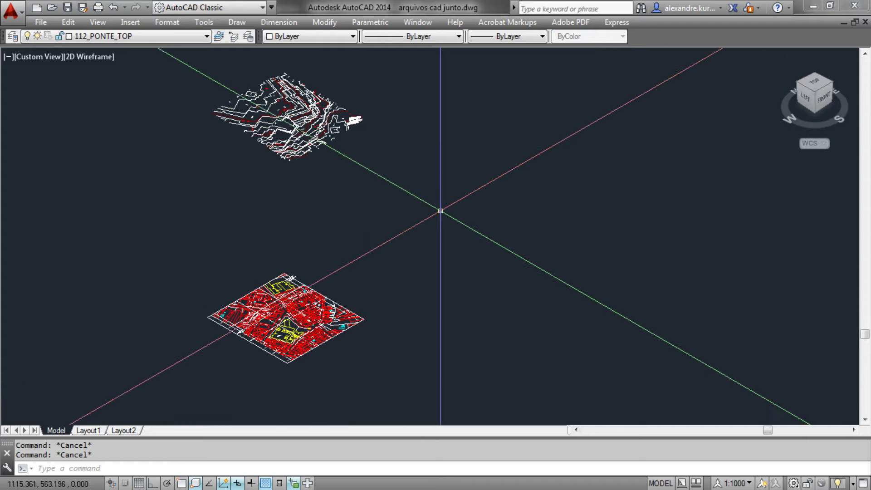
Move all raised contour lines and elevation labels 1000 units along the positive X axis with Ortho on, leaving the flat map in place.
{"action": "middle_click_drag", "start_coordinate": [388, 153], "coordinate": [395, 169]}
{"action": "left_click", "coordinate": [463, 202]}
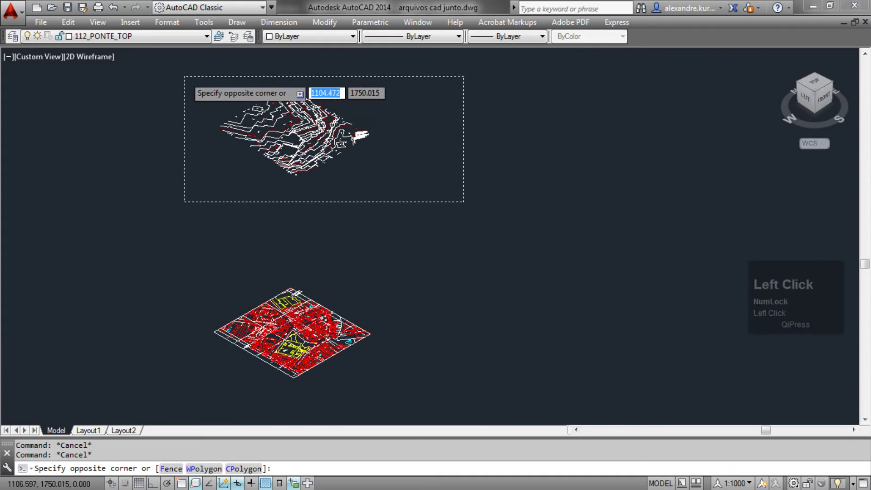
{"action": "left_click", "coordinate": [184, 74]}
{"action": "left_click", "coordinate": [439, 208]}
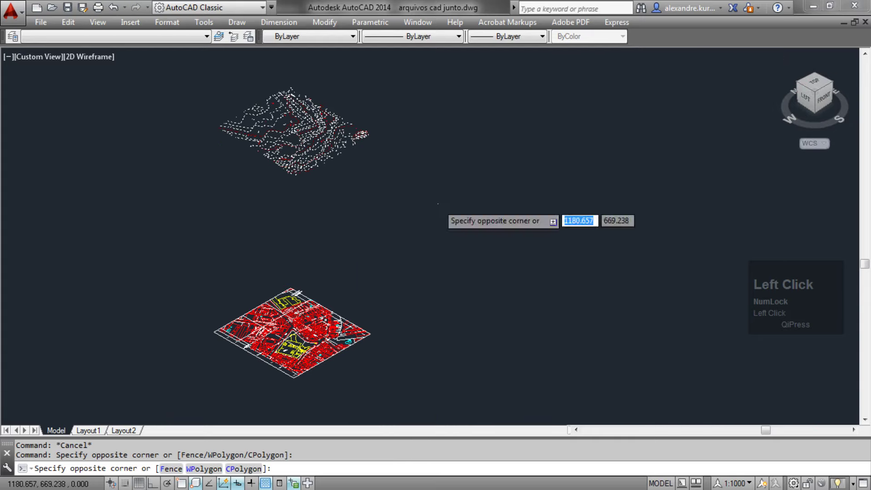
{"action": "left_click", "coordinate": [187, 73]}
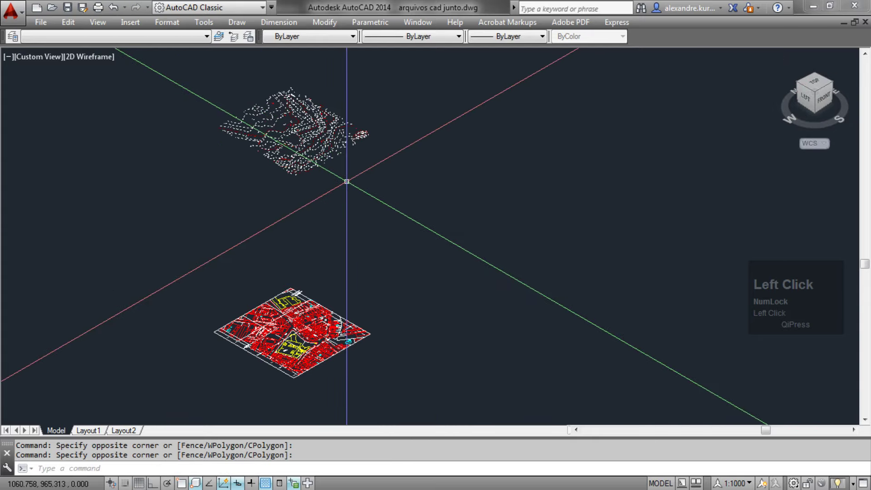
{"action": "middle_click_drag", "start_coordinate": [464, 322], "coordinate": [431, 263]}
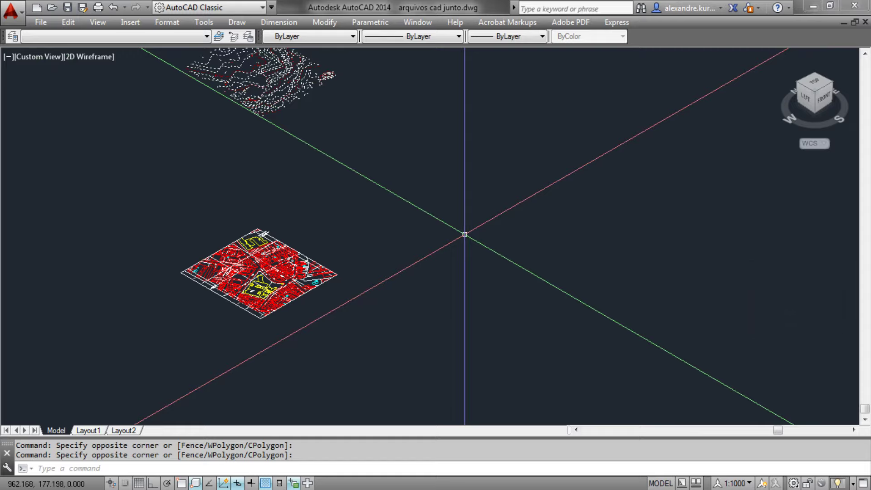
{"action": "type", "text": "MOVE"}
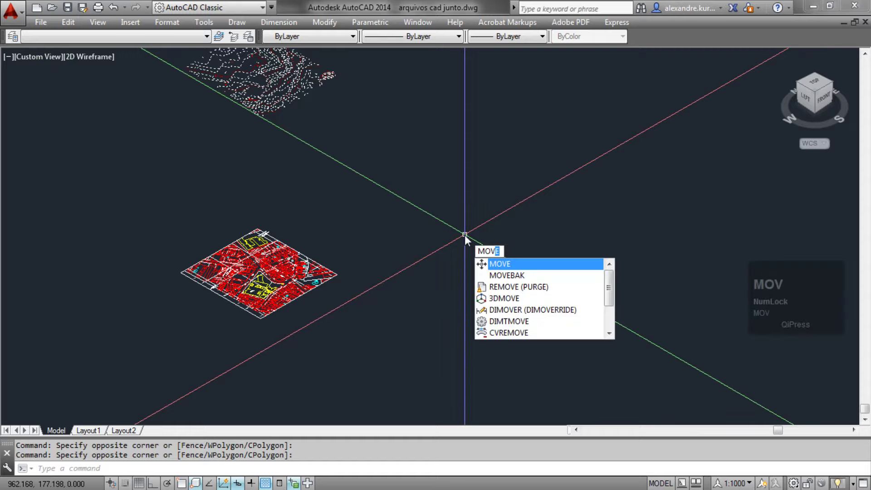
{"action": "key", "text": "space"}
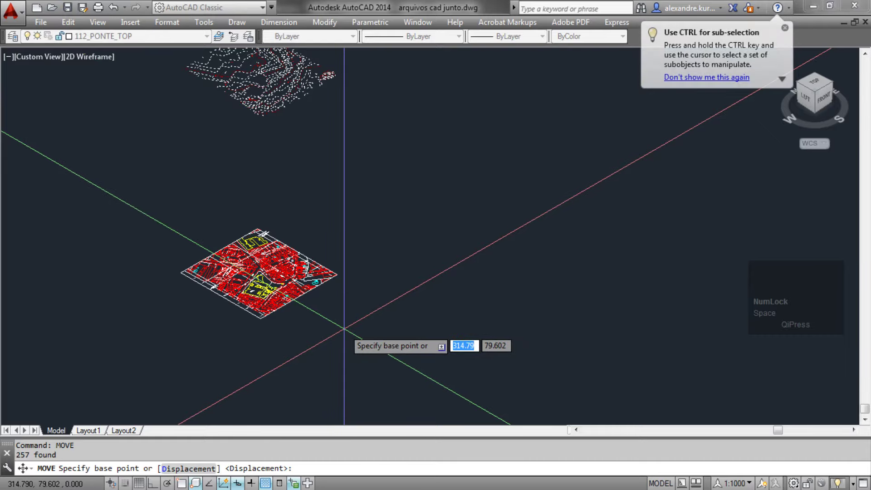
{"action": "left_click", "coordinate": [344, 328]}
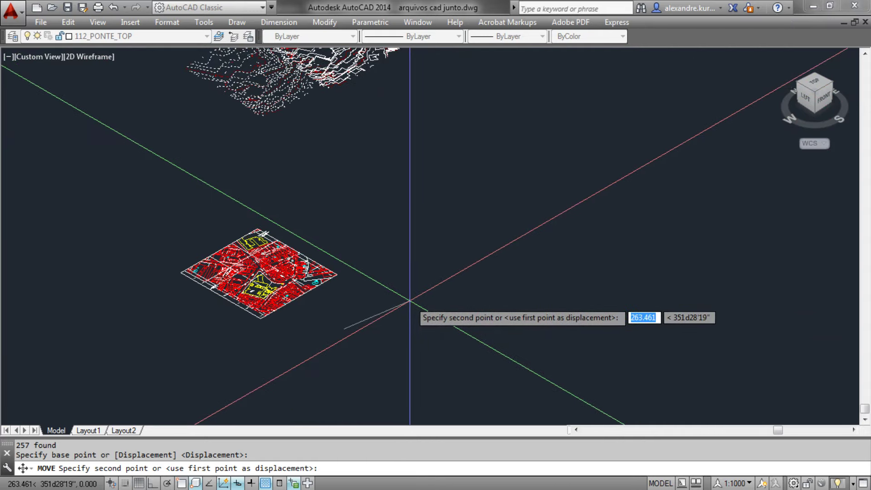
{"action": "key", "text": "F8"}
{"action": "scroll", "coordinate": [448, 276], "scroll_direction": "down", "scroll_amount": 4}
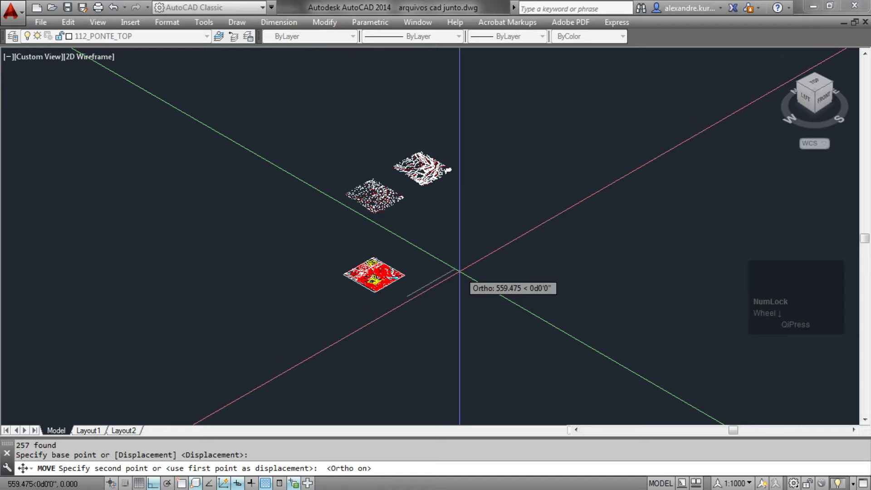
{"action": "scroll", "coordinate": [460, 271], "scroll_direction": "up", "scroll_amount": 2}
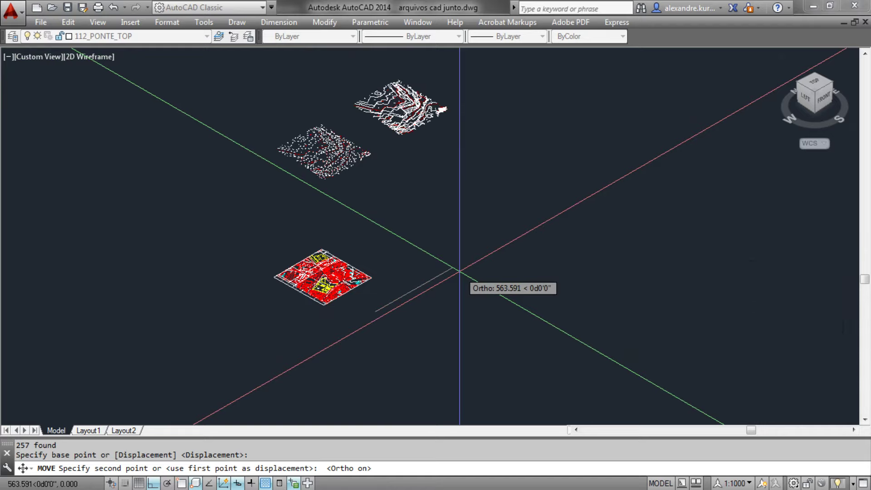
{"action": "type", "text": "1000"}
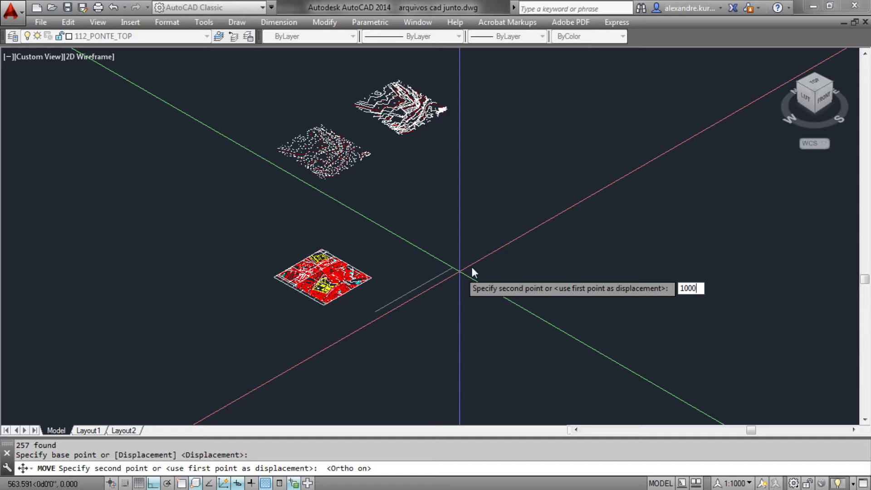
{"action": "key", "text": "Return"}
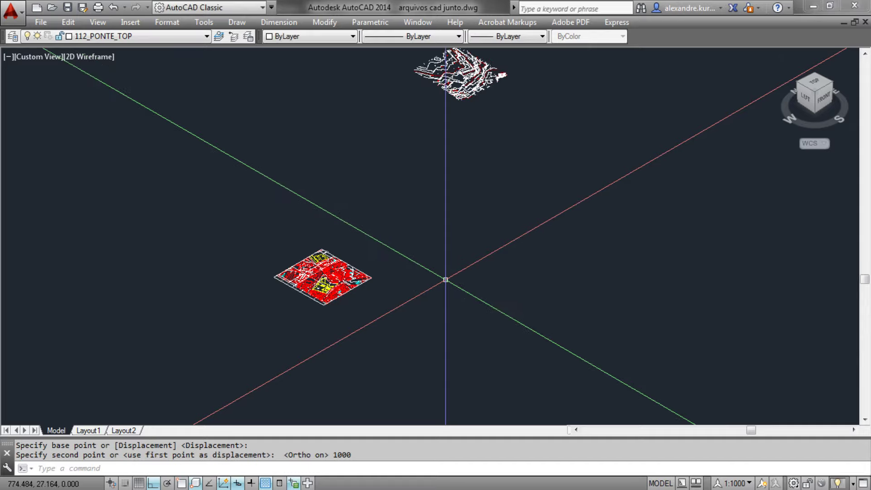
Return to the top view, highlight the separated contour group east of the city map, and clear the selection.
{"action": "left_click", "coordinate": [817, 84]}
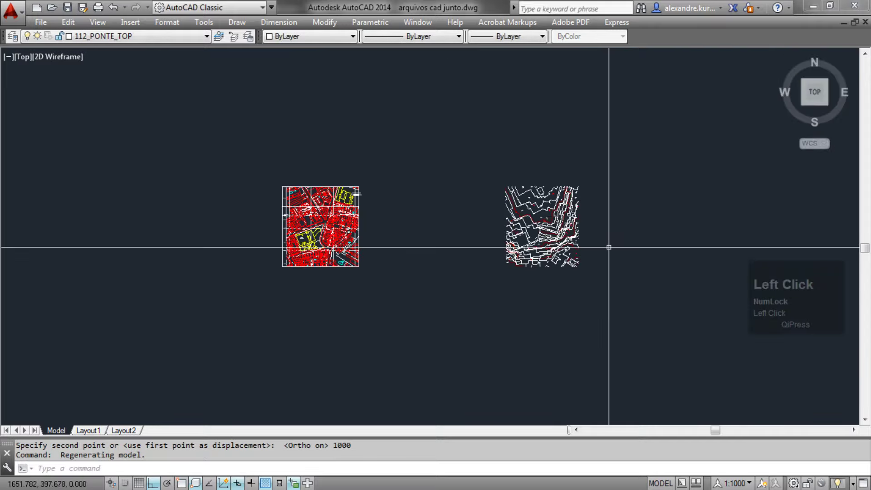
{"action": "middle_click_drag", "start_coordinate": [502, 215], "coordinate": [431, 233]}
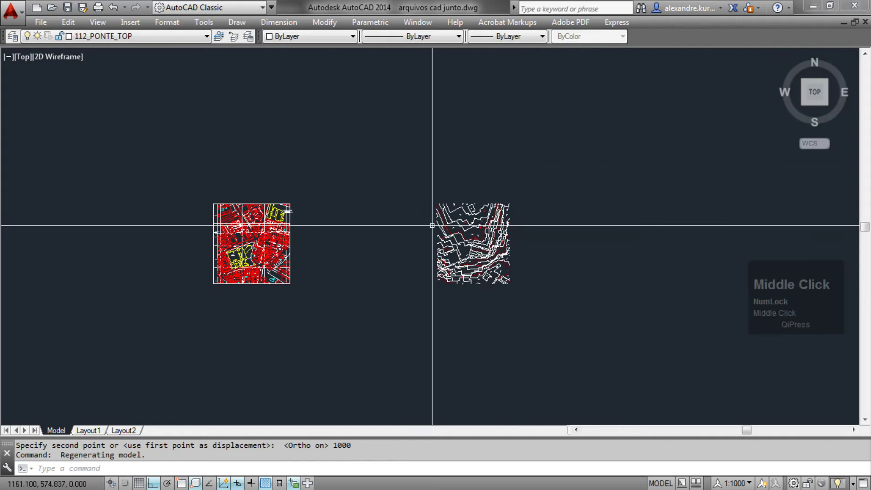
{"action": "scroll", "coordinate": [432, 233], "scroll_direction": "up", "scroll_amount": 2}
{"action": "left_click", "coordinate": [594, 373]}
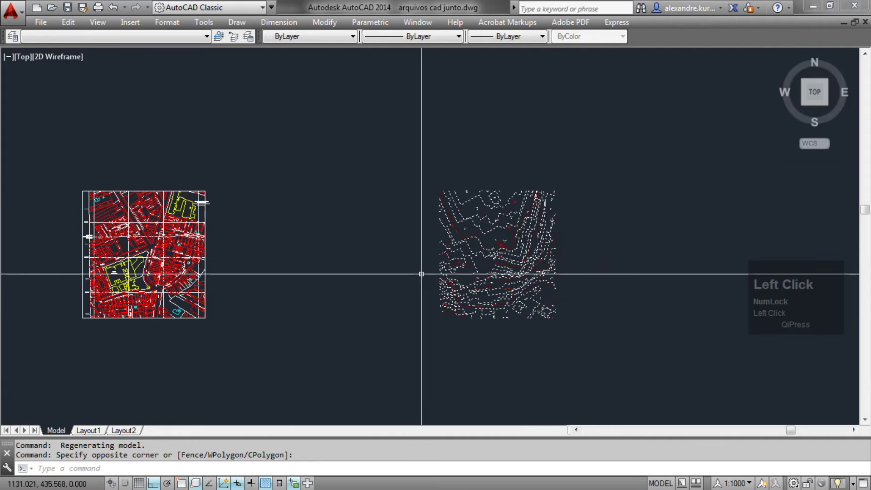
{"action": "key", "text": "Escape"}
{"action": "key", "text": "Escape"}
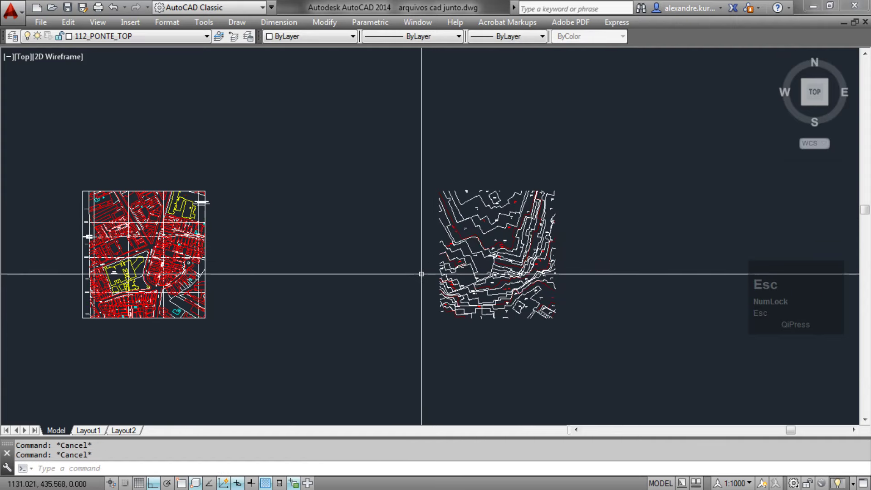
Inspect the separated contours and the city map, highlight the curb line at Rua Doutor Álvaro Alvim and Rua Major Maragliano, and clear the selection.
{"action": "scroll", "coordinate": [500, 262], "scroll_direction": "up", "scroll_amount": 2}
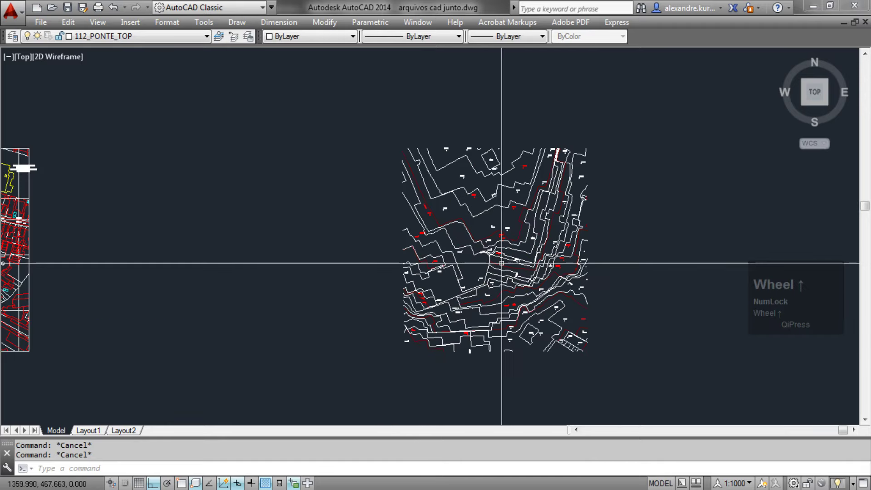
{"action": "left_click", "coordinate": [527, 237]}
{"action": "middle_click_drag", "start_coordinate": [198, 182], "coordinate": [517, 179]}
{"action": "key", "text": "Escape"}
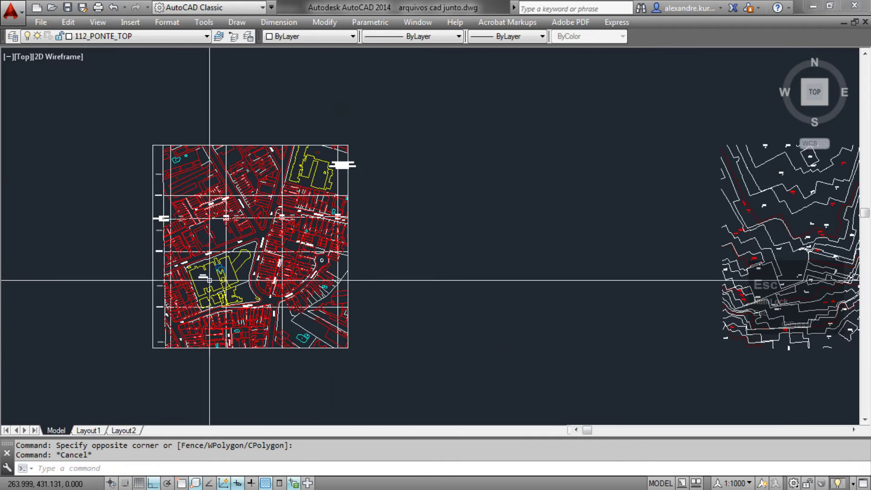
{"action": "scroll", "coordinate": [209, 281], "scroll_direction": "up", "scroll_amount": 4}
{"action": "left_click", "coordinate": [254, 221]}
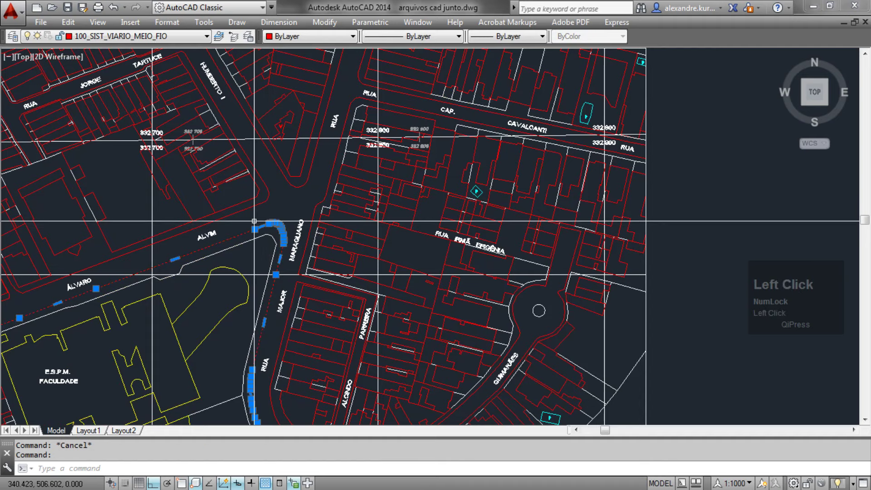
{"action": "middle_click_drag", "start_coordinate": [261, 201], "coordinate": [334, 179]}
{"action": "key", "text": "Escape"}
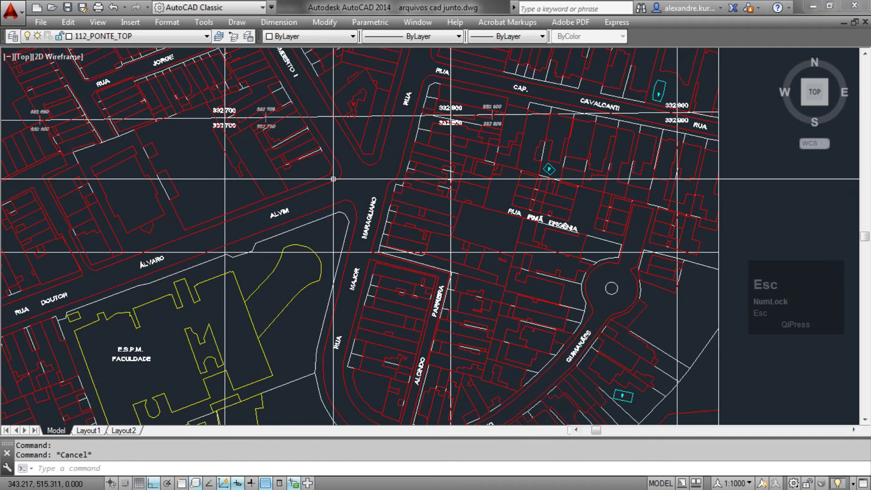
Highlight a building outline north of Rua Doutor Álvaro Alvim and clear the selection.
{"action": "left_click", "coordinate": [253, 181]}
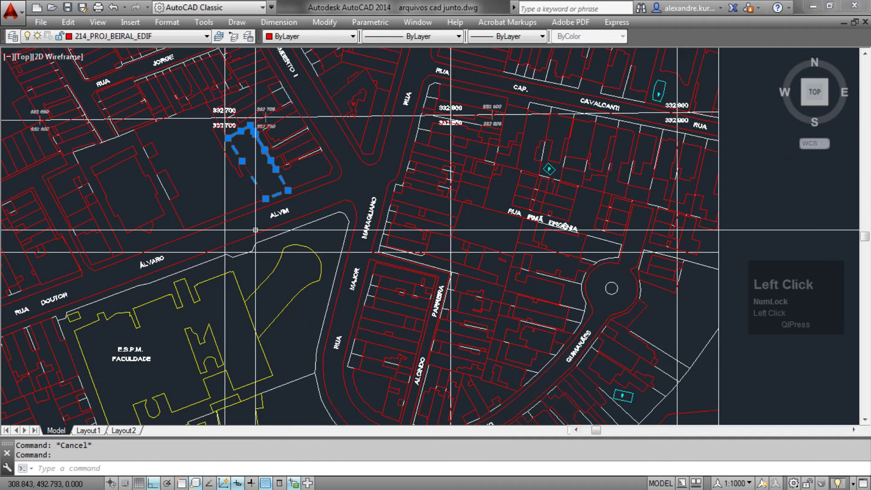
{"action": "scroll", "coordinate": [255, 230], "scroll_direction": "down", "scroll_amount": 2}
{"action": "key", "text": "Escape"}
{"action": "middle_click_drag", "start_coordinate": [252, 229], "coordinate": [288, 204]}
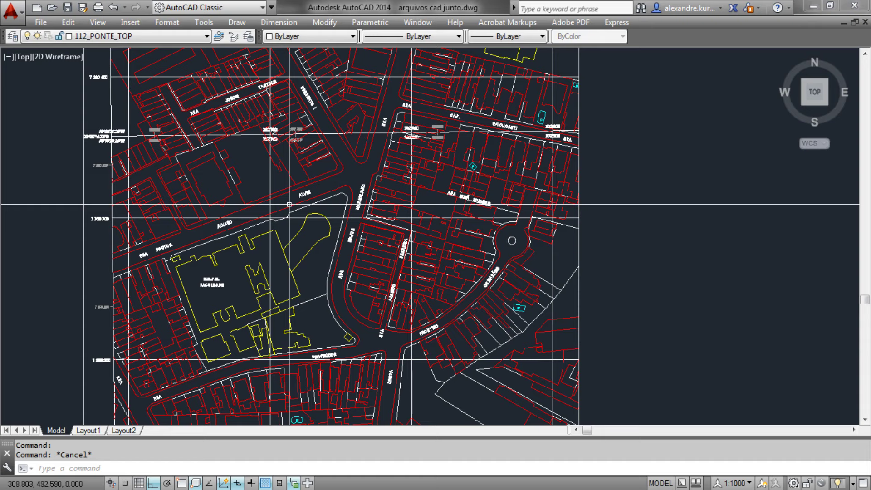
Freeze the UTM grid and coordinate text layer 902_MALHA_TEXTO_COORD_UTM by picking a grid line with Layer Freeze.
{"action": "type", "text": "LAYFR"}
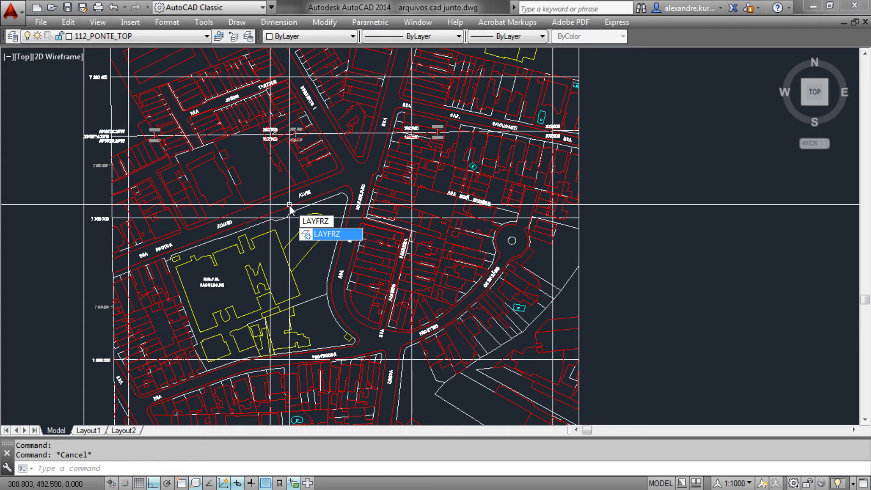
{"action": "type", "text": "Z"}
{"action": "key", "text": "Return"}
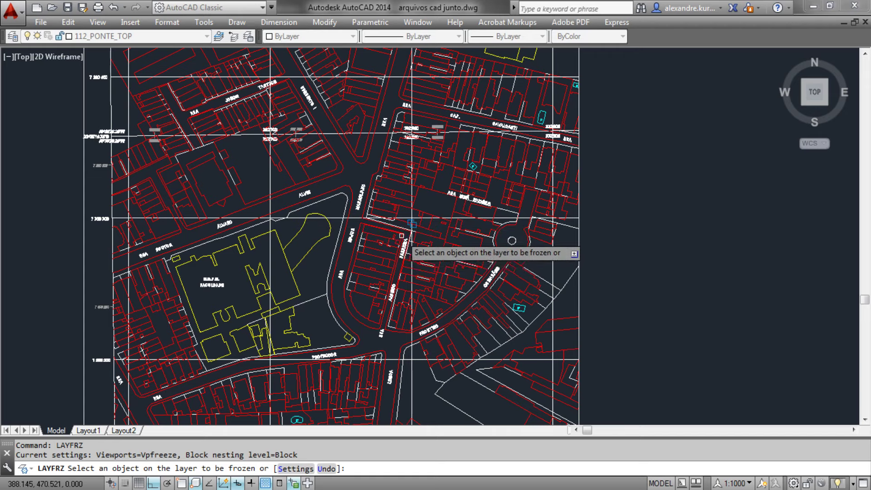
{"action": "left_click", "coordinate": [335, 217]}
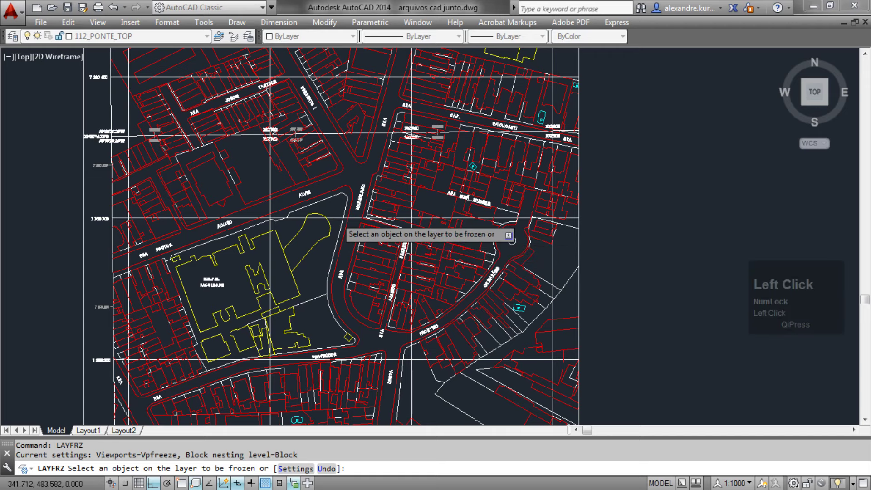
Freeze the layers of the near-horizontal geographic coordinate line (904_COORD_GEOGRAF) and the grey 332 700 coordinate labels (910_COORD_UTM_COR_ALEGRE).
{"action": "middle_click_drag", "start_coordinate": [381, 163], "coordinate": [372, 205]}
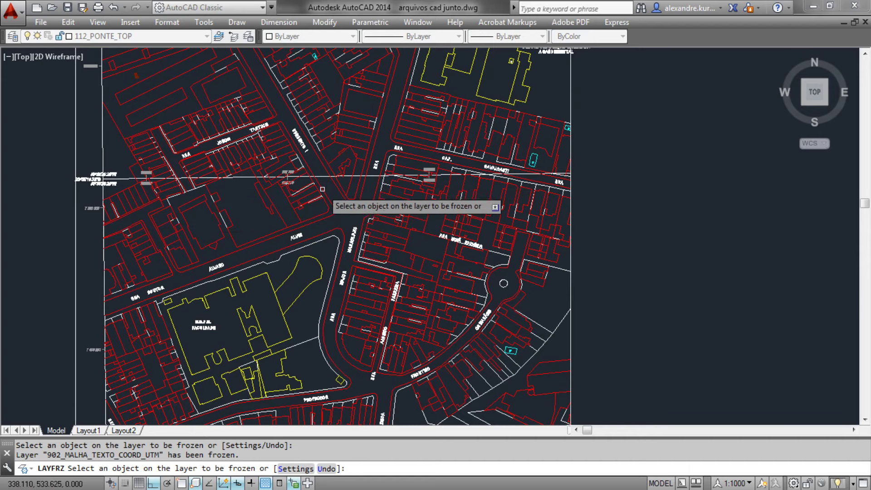
{"action": "scroll", "coordinate": [324, 179], "scroll_direction": "up", "scroll_amount": 1}
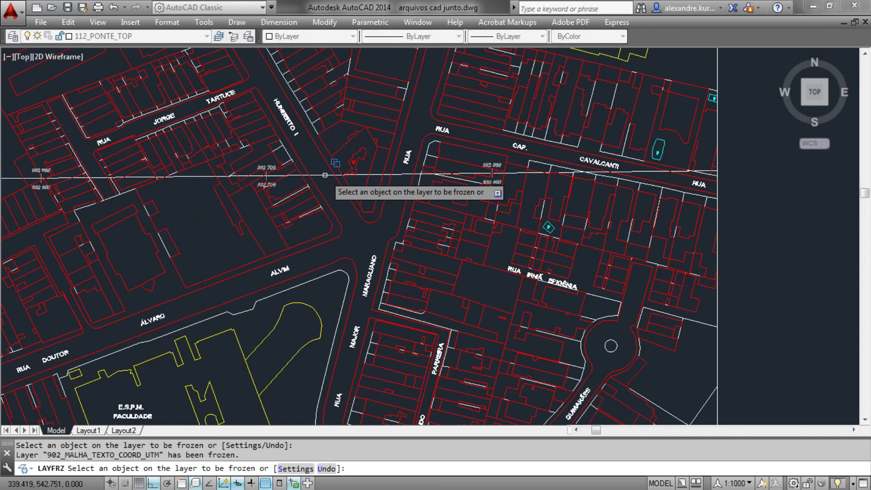
{"action": "left_click", "coordinate": [325, 174]}
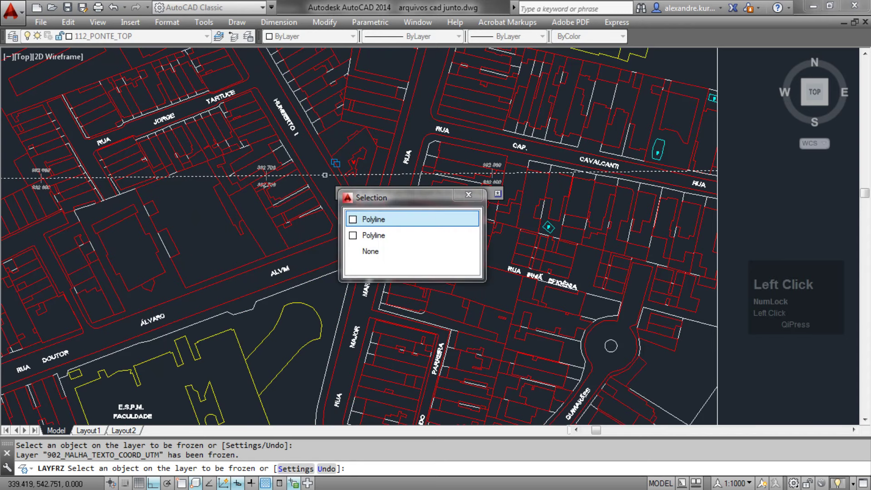
{"action": "key", "text": "space"}
{"action": "scroll", "coordinate": [272, 179], "scroll_direction": "up", "scroll_amount": 4}
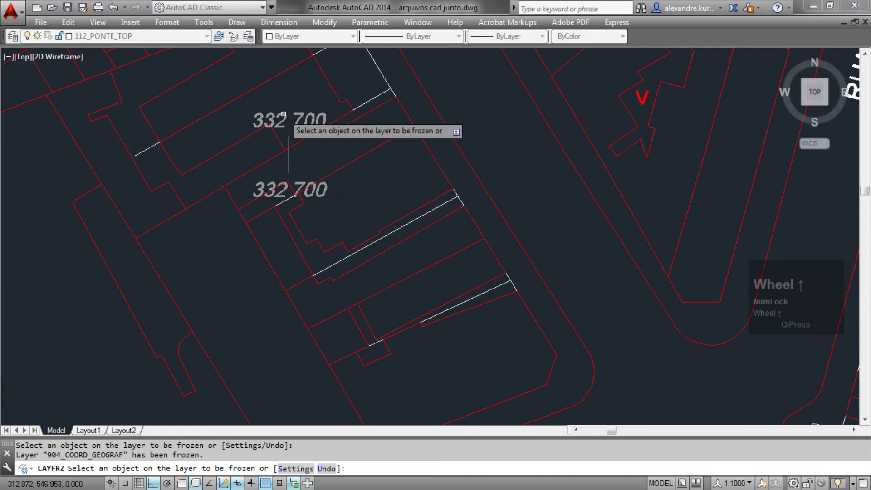
{"action": "scroll", "coordinate": [286, 113], "scroll_direction": "down", "scroll_amount": 5}
{"action": "middle_click_drag", "start_coordinate": [300, 112], "coordinate": [326, 184]}
{"action": "scroll", "coordinate": [325, 184], "scroll_direction": "down", "scroll_amount": 3}
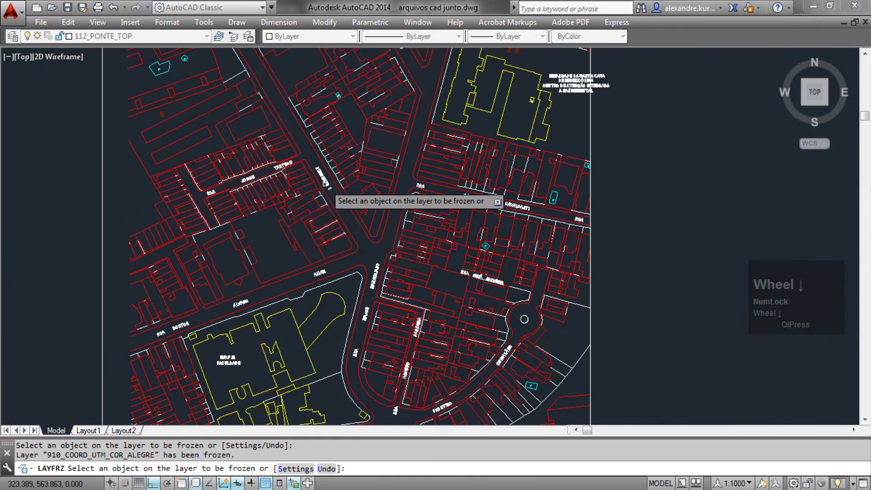
Examine the flat city map from the E.S.P.M. site and southern blocks to the northern streets for further layers worth freezing.
{"action": "middle_click_drag", "start_coordinate": [210, 209], "coordinate": [170, 205]}
{"action": "mouse_move", "coordinate": [393, 156]}
{"action": "middle_mouse_down"}
{"action": "mouse_move", "coordinate": [384, 169]}
{"action": "mouse_move", "coordinate": [378, 146]}
{"action": "middle_mouse_up"}
{"action": "middle_click_drag", "start_coordinate": [273, 343], "coordinate": [320, 185]}
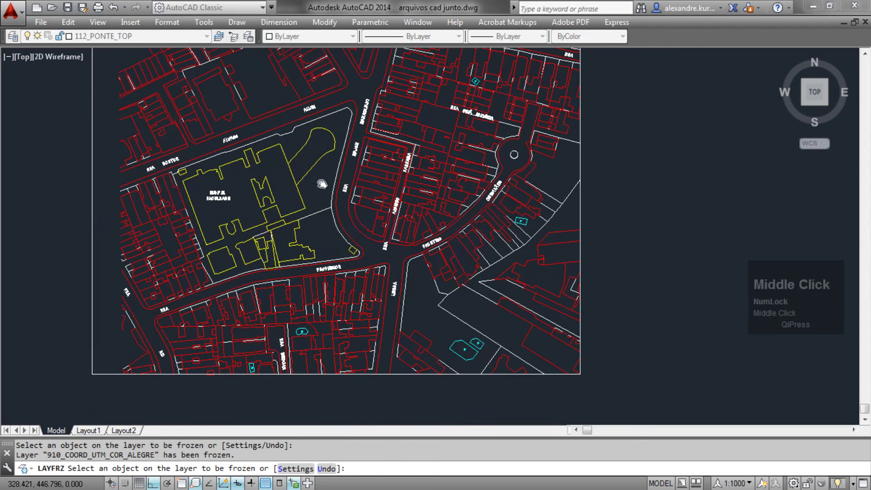
{"action": "scroll", "coordinate": [356, 291], "scroll_direction": "up", "scroll_amount": 2}
{"action": "scroll", "coordinate": [356, 291], "scroll_direction": "up", "scroll_amount": 2}
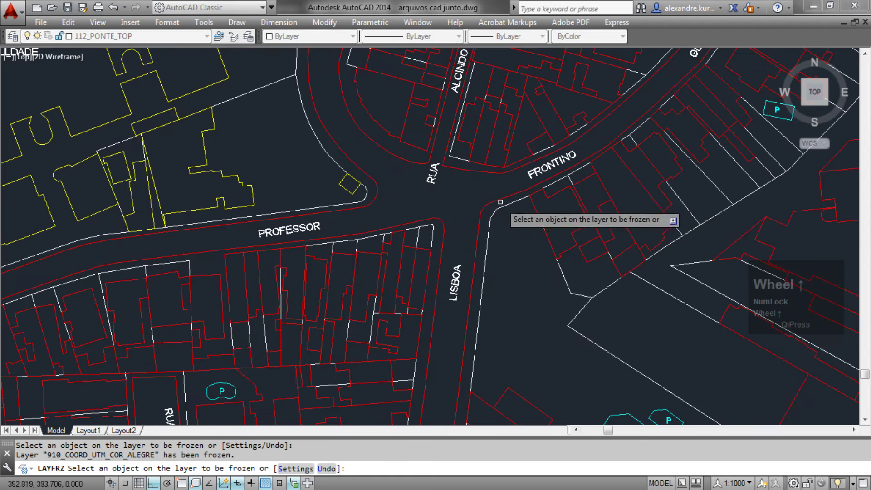
{"action": "middle_click_drag", "start_coordinate": [500, 203], "coordinate": [399, 261]}
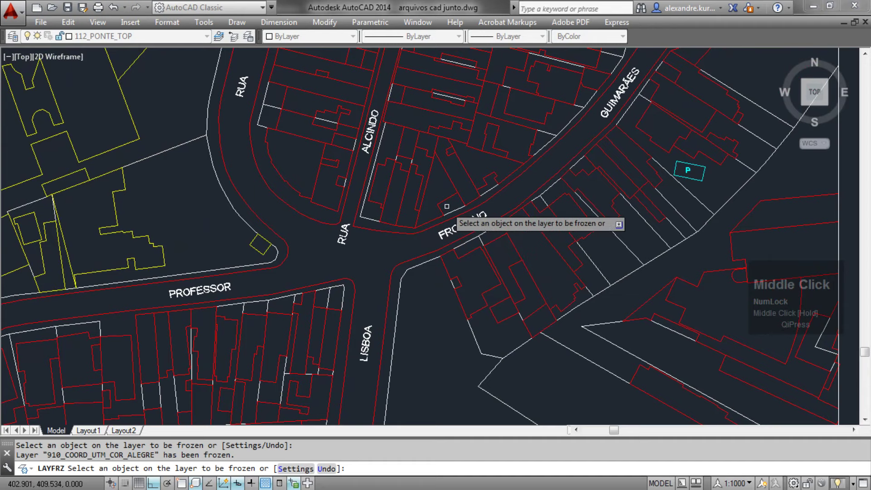
{"action": "scroll", "coordinate": [445, 205], "scroll_direction": "down", "scroll_amount": 3}
{"action": "middle_click_drag", "start_coordinate": [445, 205], "coordinate": [389, 293]}
{"action": "scroll", "coordinate": [396, 298], "scroll_direction": "up", "scroll_amount": 4}
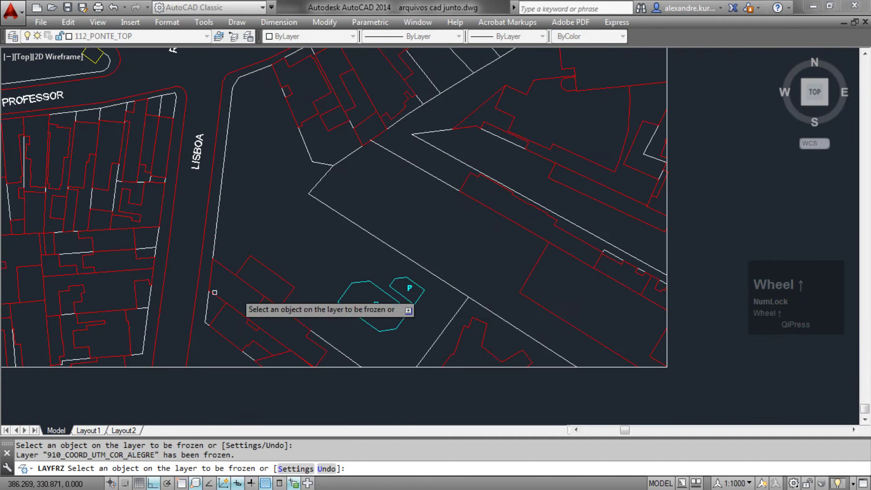
{"action": "scroll", "coordinate": [215, 292], "scroll_direction": "down", "scroll_amount": 3}
{"action": "middle_click_drag", "start_coordinate": [110, 293], "coordinate": [171, 293]}
{"action": "scroll", "coordinate": [256, 274], "scroll_direction": "up", "scroll_amount": 4}
{"action": "scroll", "coordinate": [257, 274], "scroll_direction": "down", "scroll_amount": 2}
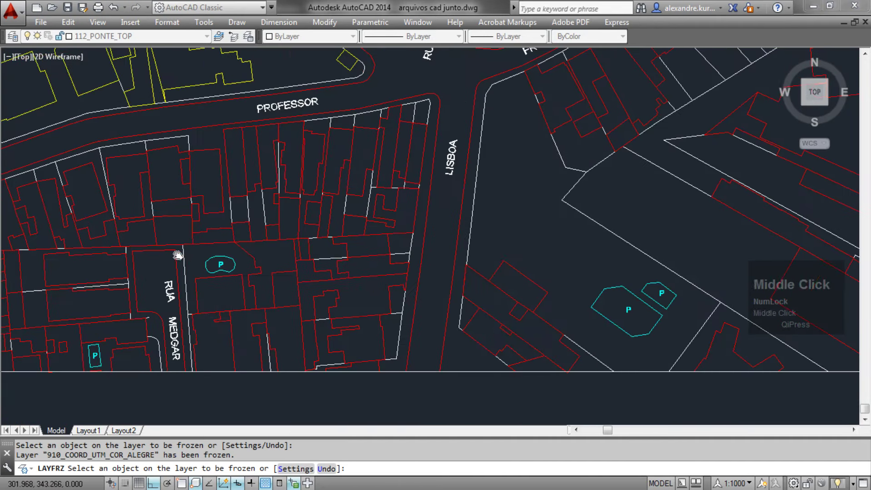
{"action": "middle_click_drag", "start_coordinate": [178, 254], "coordinate": [339, 292]}
{"action": "middle_click_drag", "start_coordinate": [157, 226], "coordinate": [247, 249]}
{"action": "scroll", "coordinate": [247, 249], "scroll_direction": "down", "scroll_amount": 2}
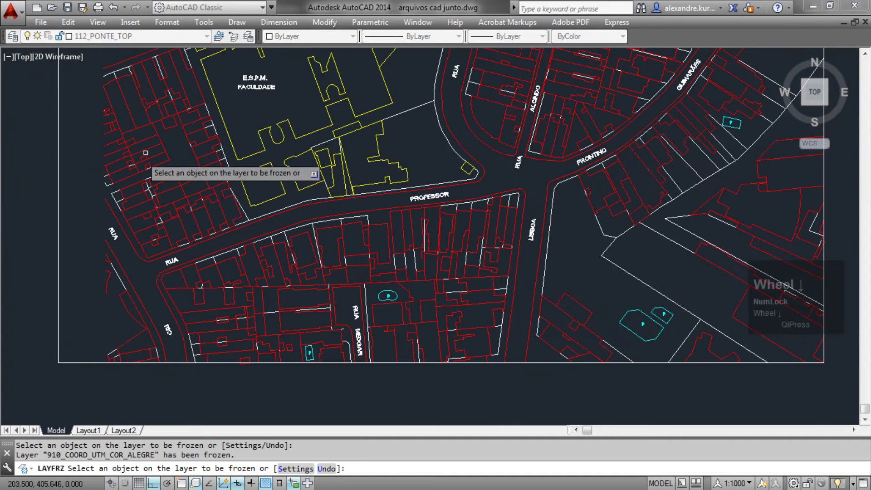
{"action": "middle_click_drag", "start_coordinate": [170, 132], "coordinate": [163, 269]}
{"action": "middle_click_drag", "start_coordinate": [220, 147], "coordinate": [238, 295]}
{"action": "middle_click_drag", "start_coordinate": [359, 133], "coordinate": [315, 242]}
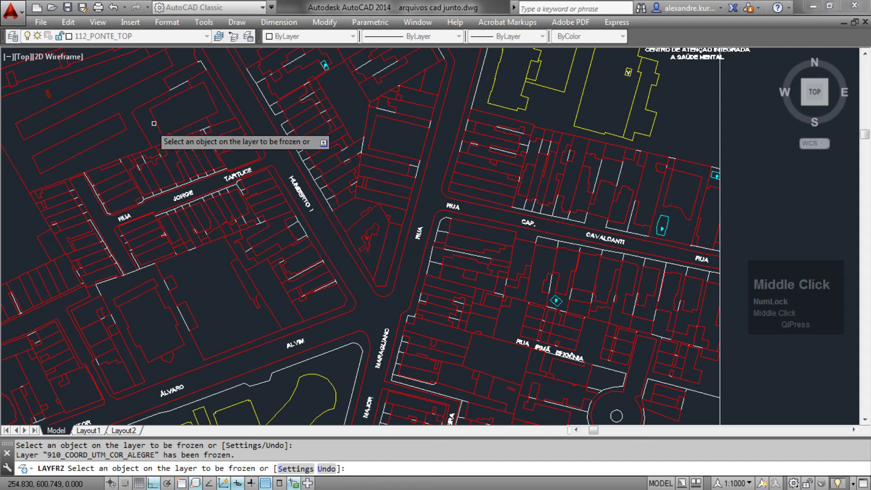
Freeze the leftover contour label layer 602_CURVA_MESTRA_TOP on the flat city map.
{"action": "scroll", "coordinate": [257, 206], "scroll_direction": "down", "scroll_amount": 2}
{"action": "middle_click_drag", "start_coordinate": [256, 206], "coordinate": [237, 231]}
{"action": "scroll", "coordinate": [434, 151], "scroll_direction": "up", "scroll_amount": 6}
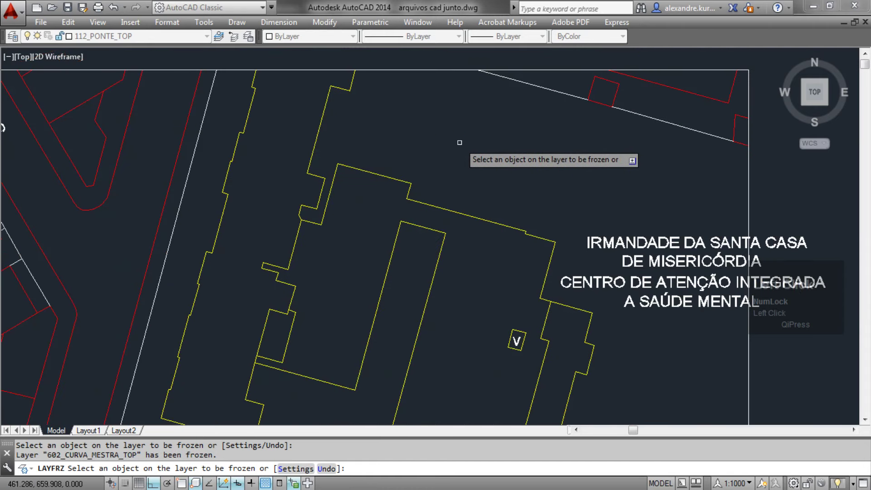
Freeze the swimming pool layer 220_PISCINA_TOP by picking a cyan P mark in the northern blocks, and end the layer freezing.
{"action": "scroll", "coordinate": [459, 142], "scroll_direction": "down", "scroll_amount": 4}
{"action": "scroll", "coordinate": [357, 164], "scroll_direction": "up", "scroll_amount": 1}
{"action": "middle_click_drag", "start_coordinate": [357, 164], "coordinate": [376, 210]}
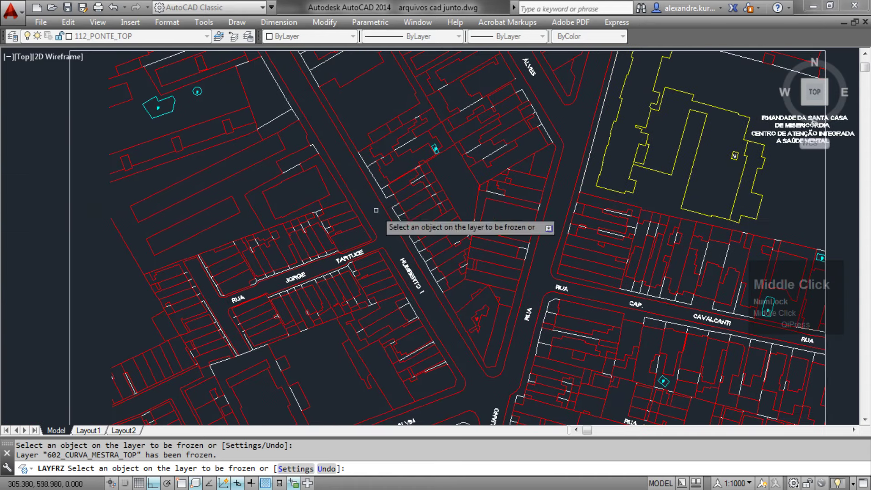
{"action": "scroll", "coordinate": [213, 105], "scroll_direction": "up", "scroll_amount": 5}
{"action": "left_click", "coordinate": [217, 109]}
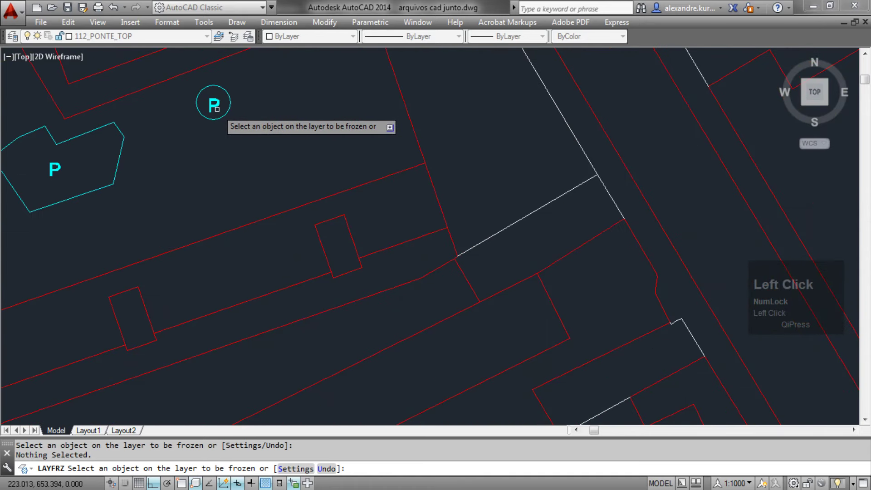
{"action": "left_click", "coordinate": [214, 104]}
{"action": "scroll", "coordinate": [213, 132], "scroll_direction": "down", "scroll_amount": 6}
{"action": "middle_click_drag", "start_coordinate": [214, 132], "coordinate": [253, 165]}
{"action": "scroll", "coordinate": [225, 174], "scroll_direction": "up", "scroll_amount": 3}
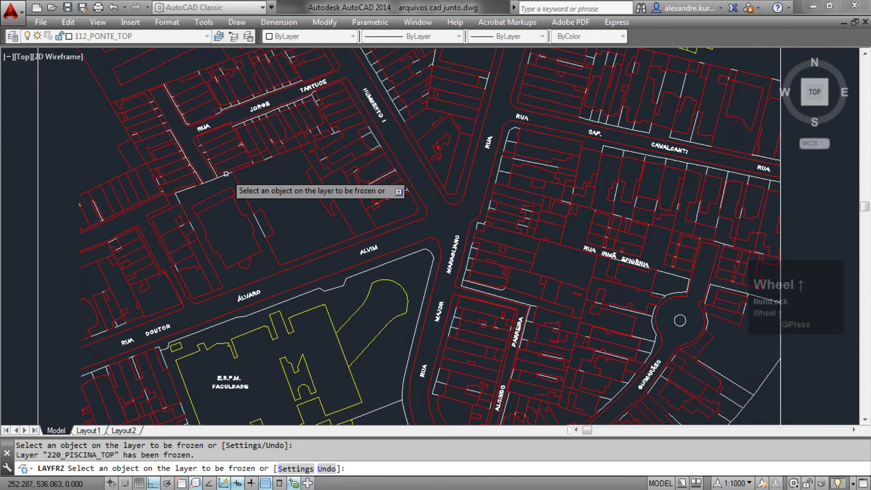
{"action": "key", "text": "space"}
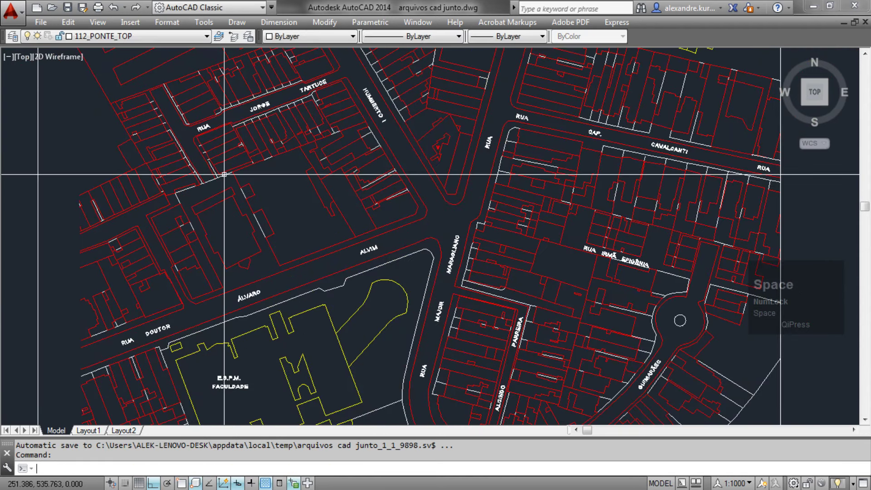
{"action": "middle_click_drag", "start_coordinate": [256, 202], "coordinate": [185, 150]}
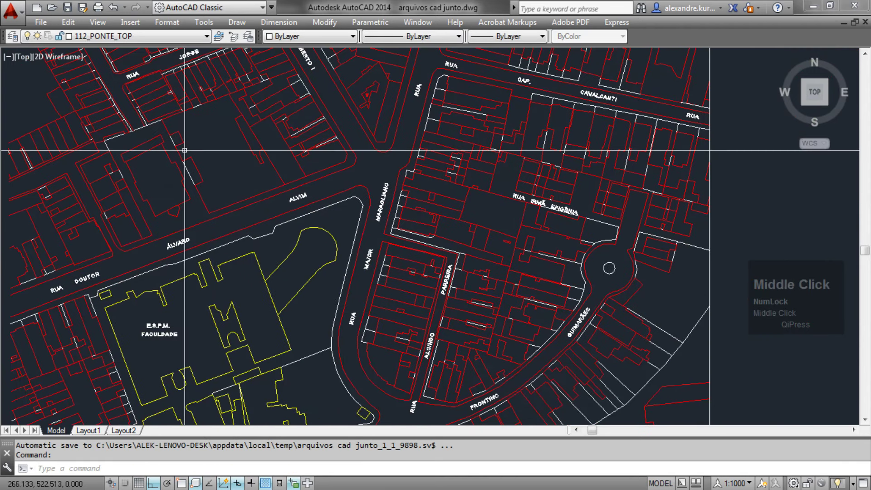
{"action": "scroll", "coordinate": [184, 150], "scroll_direction": "down", "scroll_amount": 6}
{"action": "middle_click_drag", "start_coordinate": [245, 190], "coordinate": [251, 233]}
{"action": "type", "text": "M"}
{"action": "key", "text": "space"}
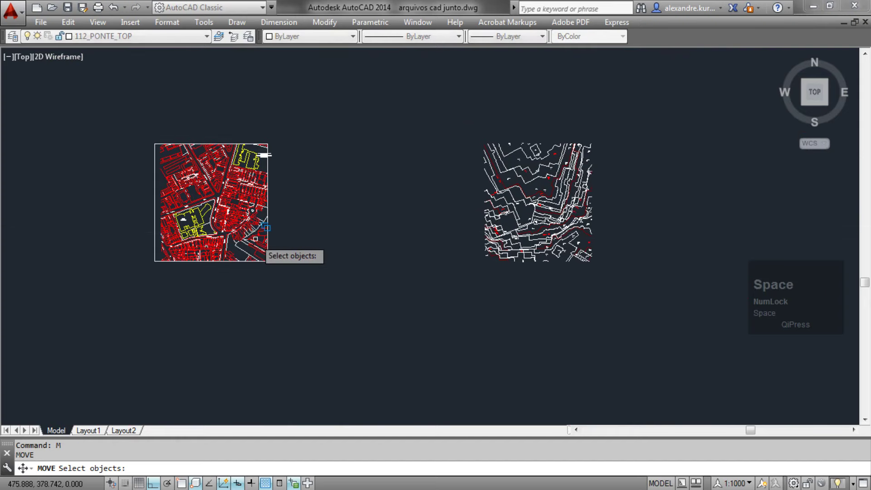
{"action": "left_click", "coordinate": [286, 273]}
{"action": "key", "text": "Escape"}
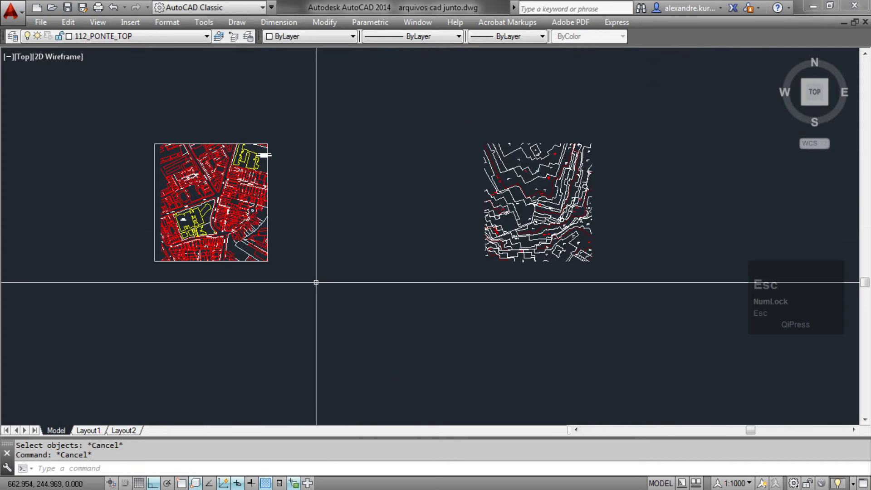
Move the entire flat city map 1000 units along the positive X axis onto the separated contour lines.
{"action": "type", "text": "m"}
{"action": "key", "text": "space"}
{"action": "left_click", "coordinate": [316, 282]}
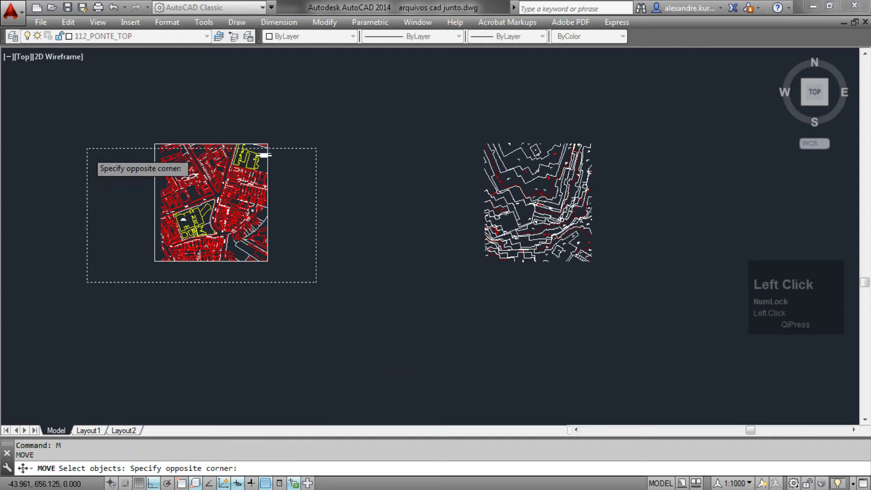
{"action": "left_click", "coordinate": [136, 109]}
{"action": "key", "text": "space"}
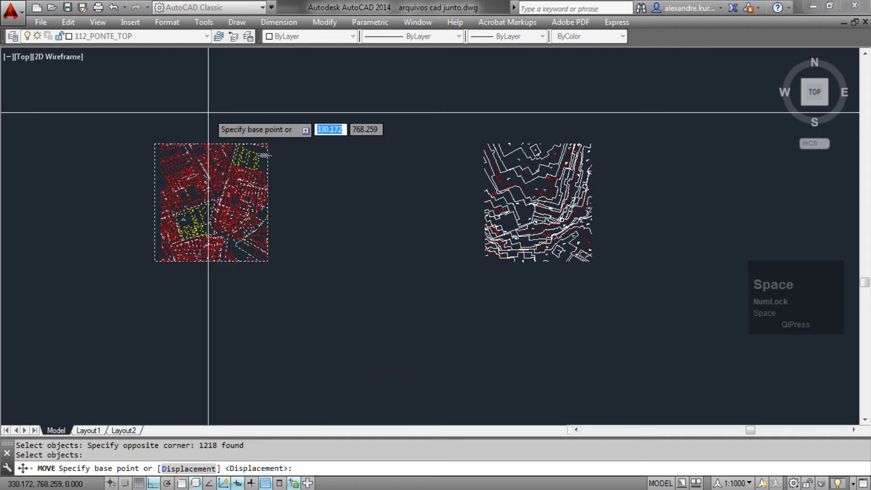
{"action": "left_click", "coordinate": [191, 105]}
{"action": "type", "text": "1000"}
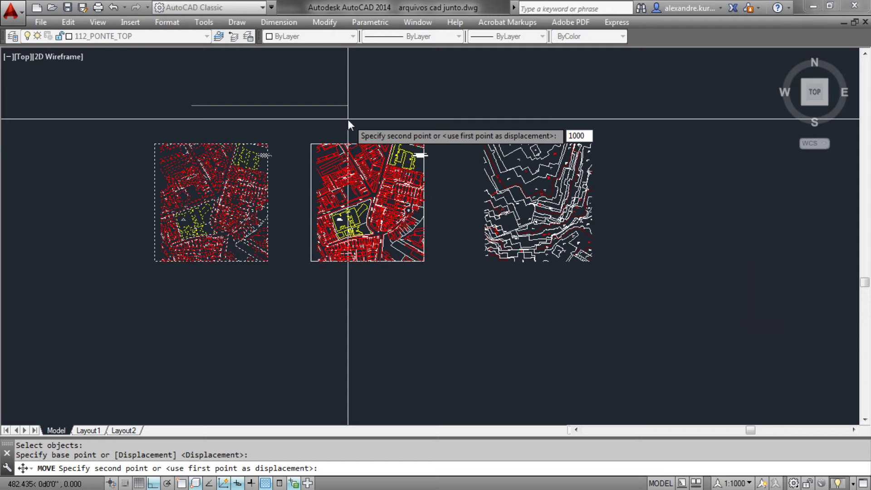
{"action": "key", "text": "Return"}
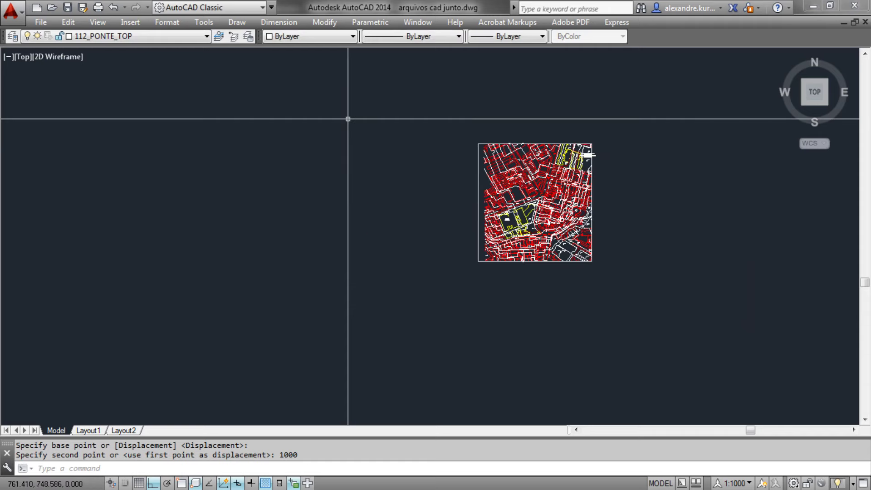
Review the frozen layers at the end of the layer list, including the 902 and 904 coordinate layers.
{"action": "left_click", "coordinate": [124, 38]}
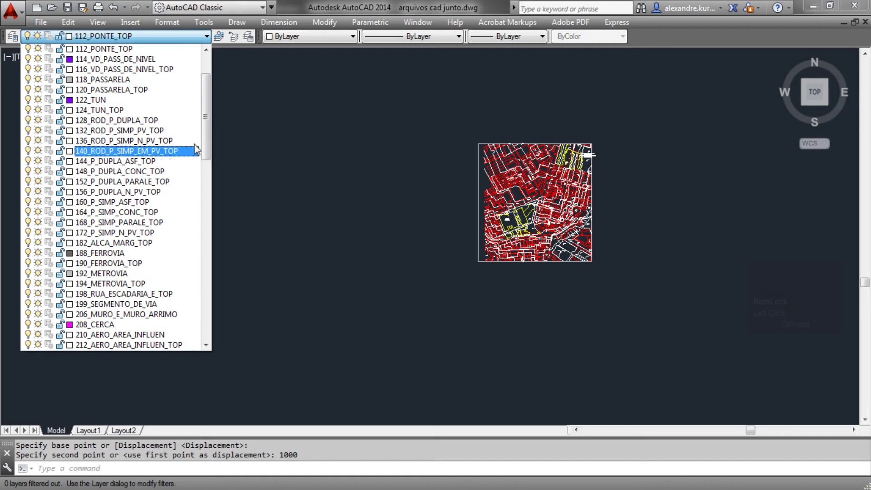
{"action": "left_click_drag", "start_coordinate": [206, 144], "coordinate": [206, 323]}
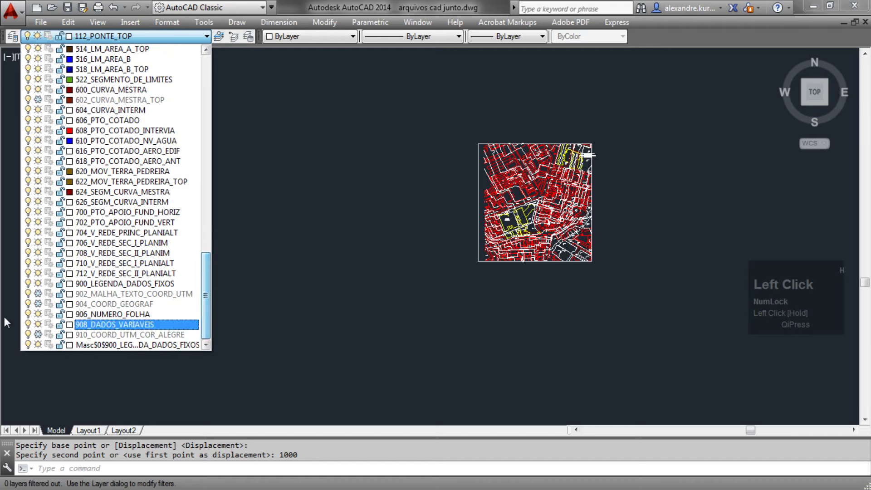
{"action": "left_click", "coordinate": [39, 295]}
{"action": "left_click", "coordinate": [39, 303]}
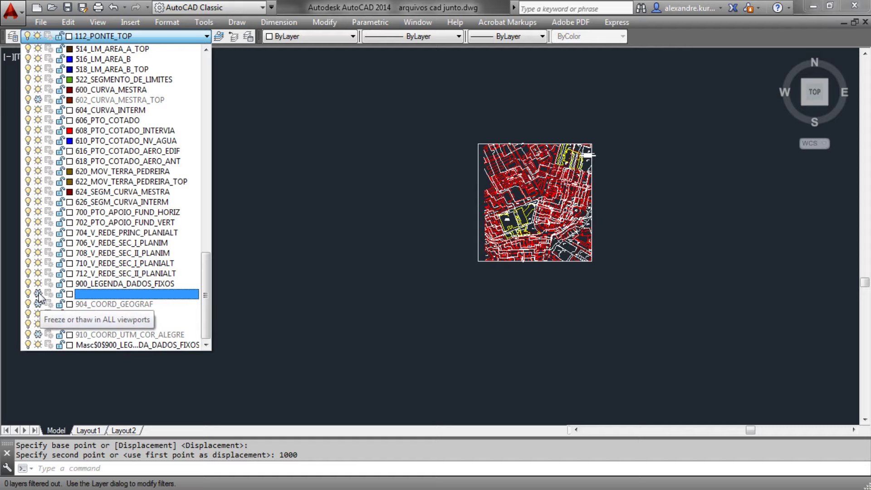
{"action": "left_click", "coordinate": [294, 265]}
{"action": "key", "text": "Escape"}
{"action": "key", "text": "Escape"}
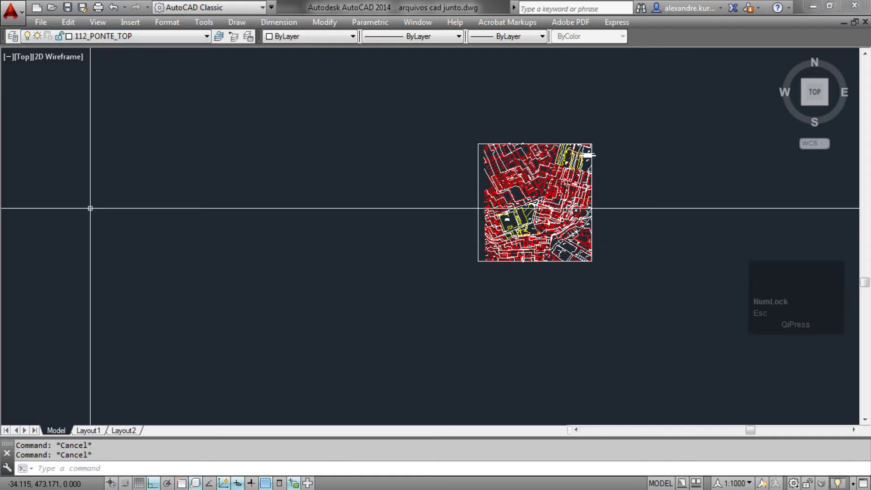
{"action": "mouse_move", "coordinate": [0, 366]}
{"action": "left_mouse_down"}
{"action": "mouse_move", "coordinate": [52, 420]}
{"action": "mouse_move", "coordinate": [177, 471]}
{"action": "left_mouse_up"}
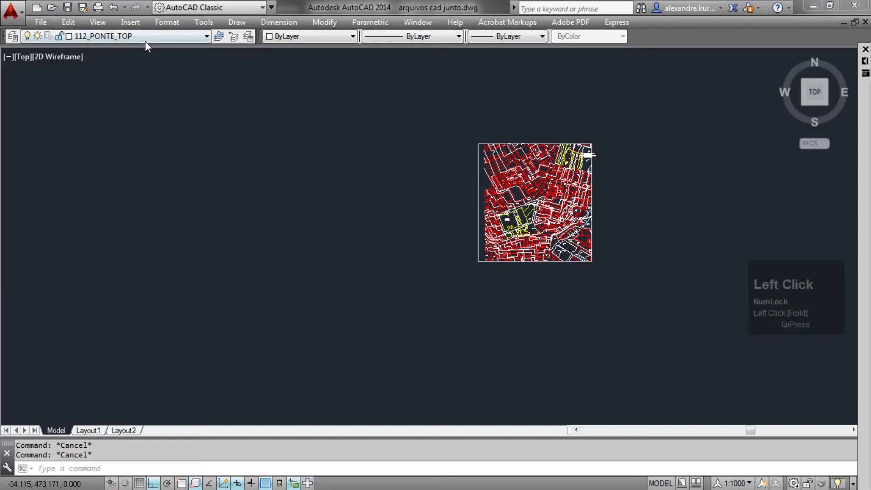
{"action": "mouse_move", "coordinate": [229, 382]}
{"action": "middle_mouse_down"}
{"action": "mouse_move", "coordinate": [262, 335]}
{"action": "mouse_move", "coordinate": [269, 354]}
{"action": "middle_mouse_up"}
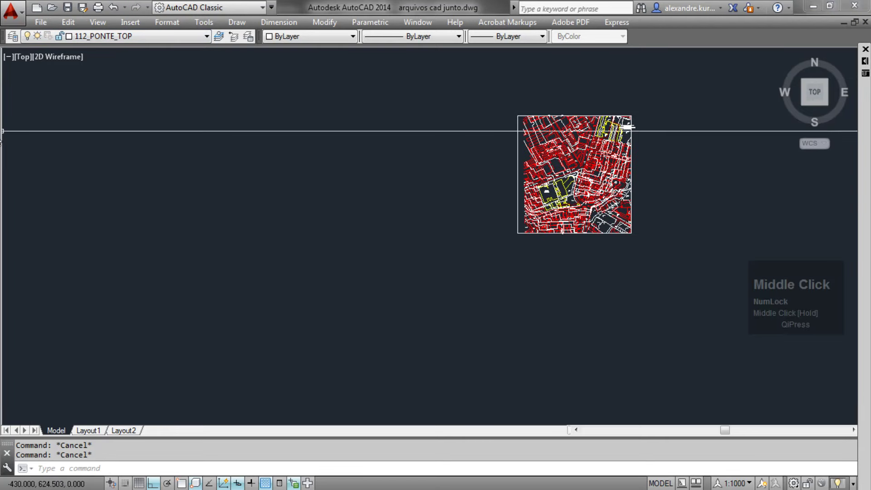
Open the Layer Properties Manager, then shrink and reposition it so its filters, layer names and freeze states fit within the drawing area.
{"action": "key", "text": "space"}
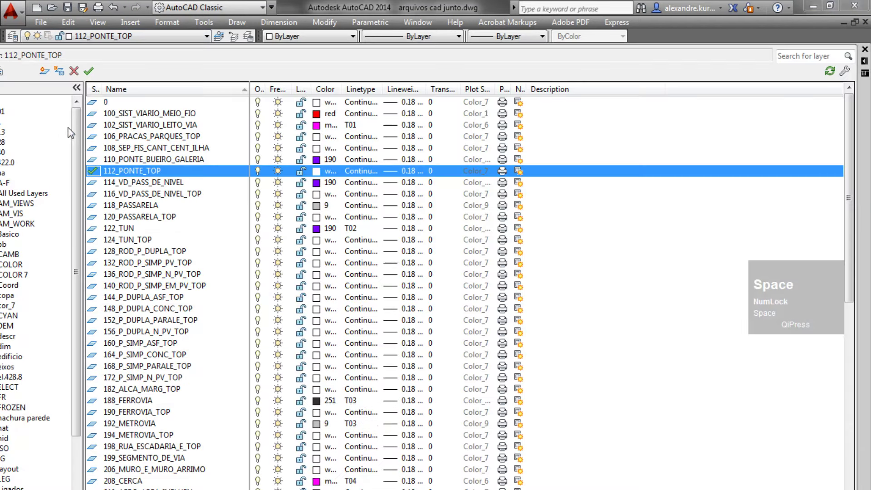
{"action": "left_click", "coordinate": [122, 75]}
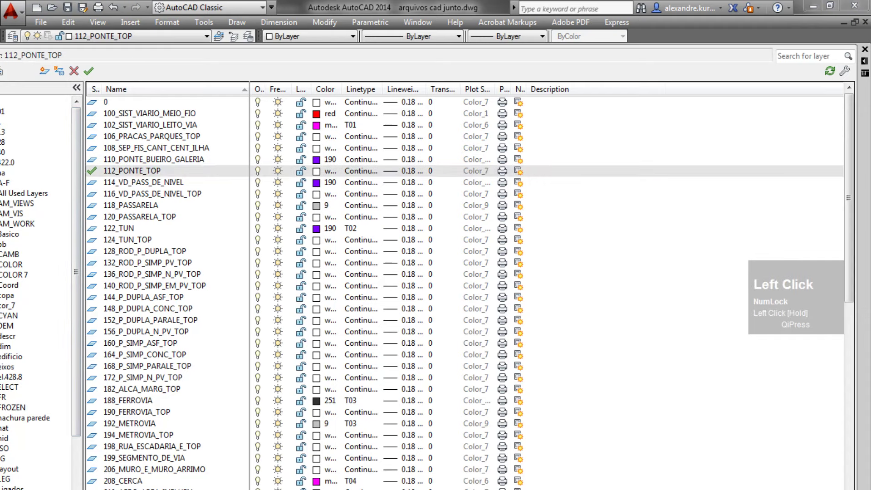
{"action": "left_click", "coordinate": [132, 171]}
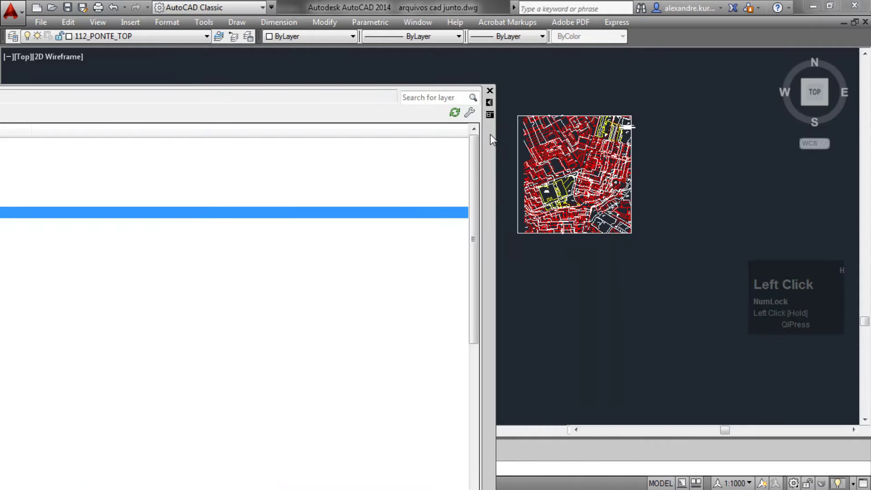
{"action": "right_click", "coordinate": [488, 134]}
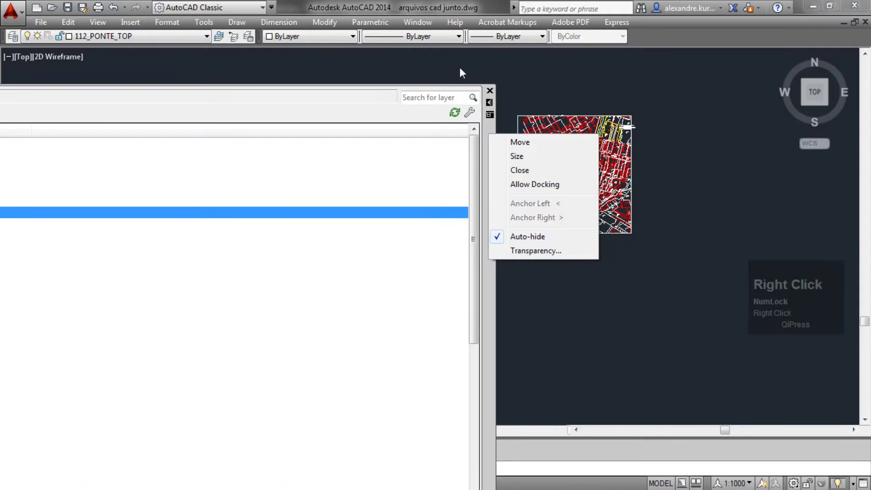
{"action": "left_click", "coordinate": [490, 122]}
{"action": "left_click_drag", "start_coordinate": [490, 122], "coordinate": [586, 154]}
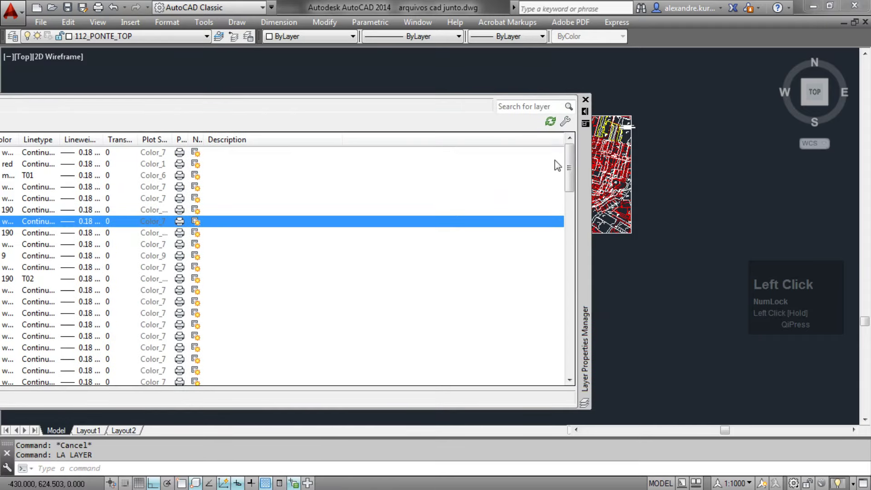
{"action": "left_click_drag", "start_coordinate": [0, 270], "coordinate": [117, 274]}
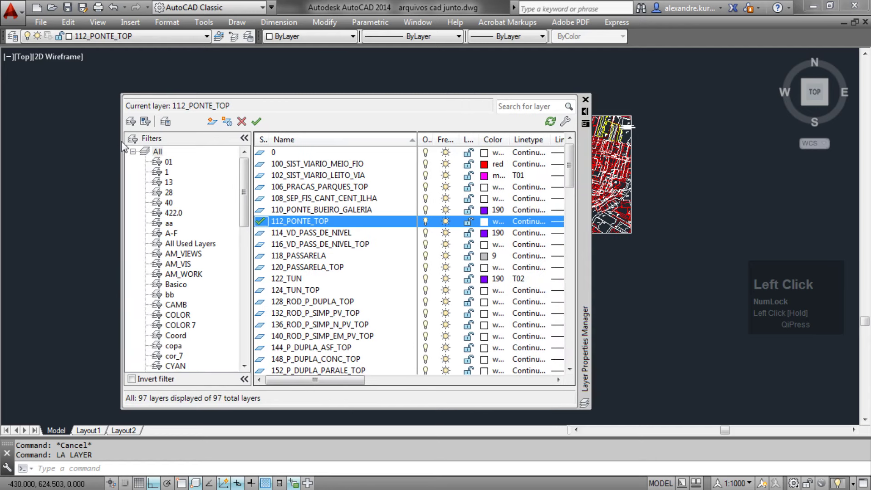
Thaw the layers 902_MALHA_TEXTO_COORD_UTM, 904_COORD_GEOGRAF, 910_COORD_UTM_COR_ALEGRE and 602_CURVA_MESTRA_TOP.
{"action": "left_click", "coordinate": [164, 150]}
{"action": "left_click_drag", "start_coordinate": [573, 177], "coordinate": [575, 349]}
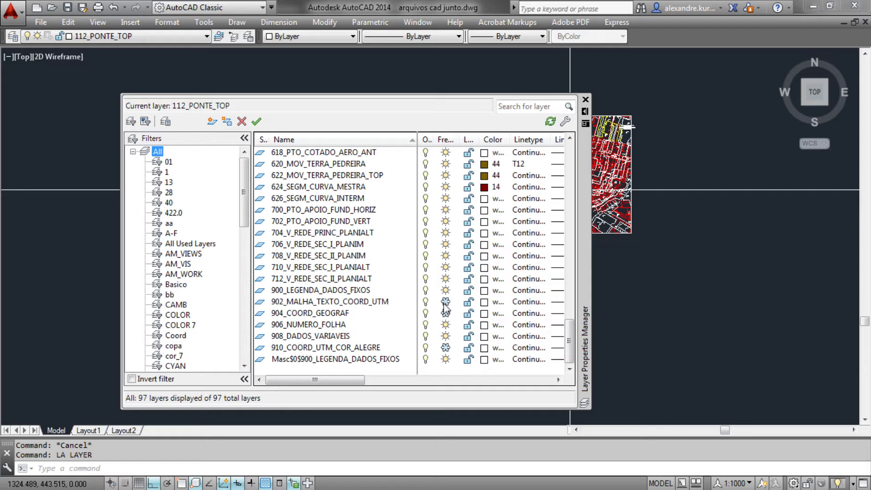
{"action": "left_click", "coordinate": [445, 305]}
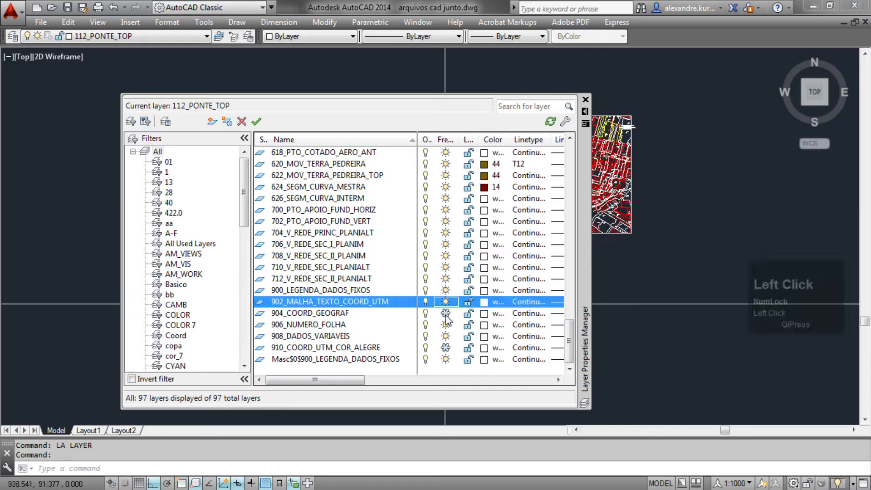
{"action": "left_click", "coordinate": [446, 313]}
{"action": "left_click", "coordinate": [446, 348]}
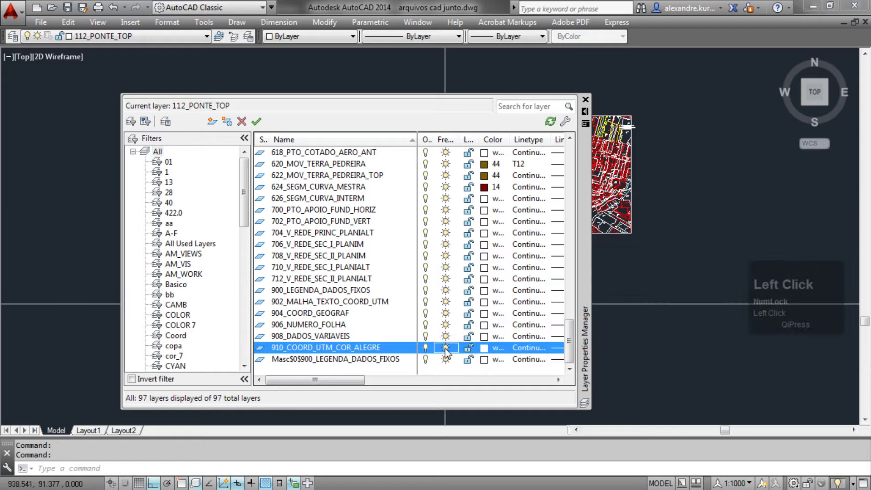
{"action": "scroll", "coordinate": [448, 240], "scroll_direction": "up", "scroll_amount": 6}
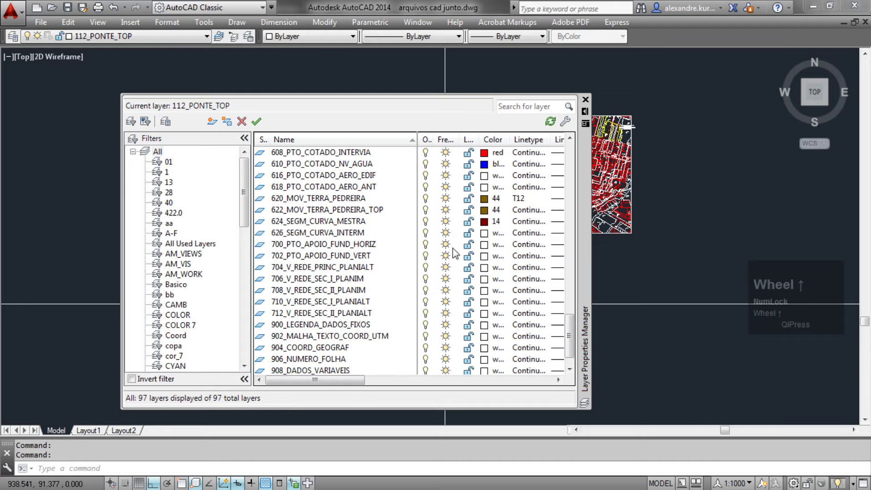
{"action": "left_click", "coordinate": [447, 294]}
{"action": "scroll", "coordinate": [446, 294], "scroll_direction": "up", "scroll_amount": 15}
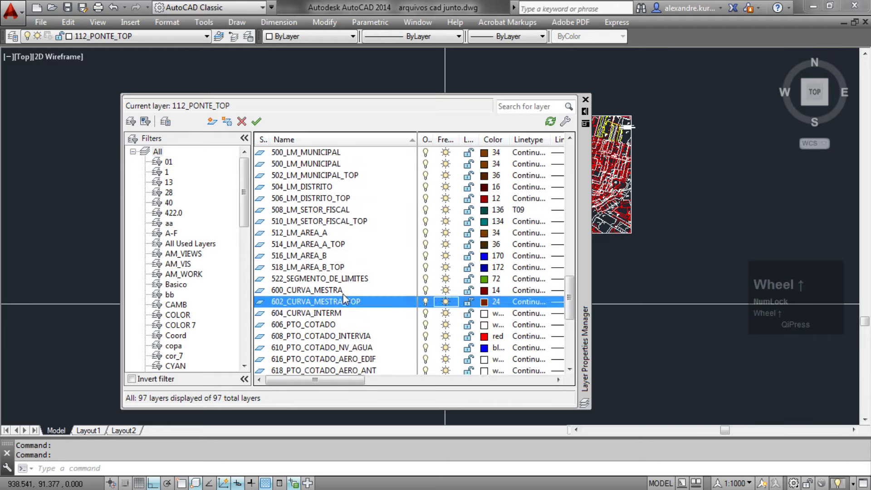
Select every layer from 0 to Masc$0$900_LEGENDA_DADOS_FIXOS and toggle freezing for all of them until the whole list is thawed.
{"action": "left_click", "coordinate": [316, 189]}
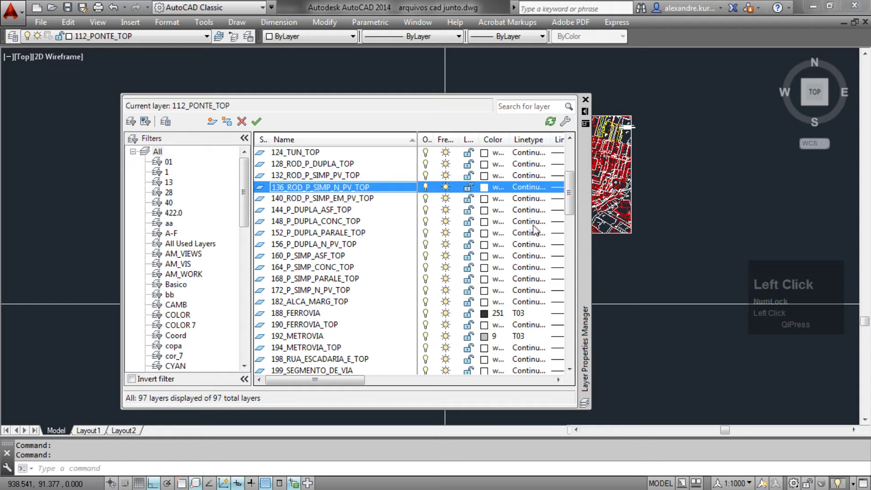
{"action": "left_click_drag", "start_coordinate": [569, 203], "coordinate": [569, 161]}
{"action": "left_click", "coordinate": [281, 155]}
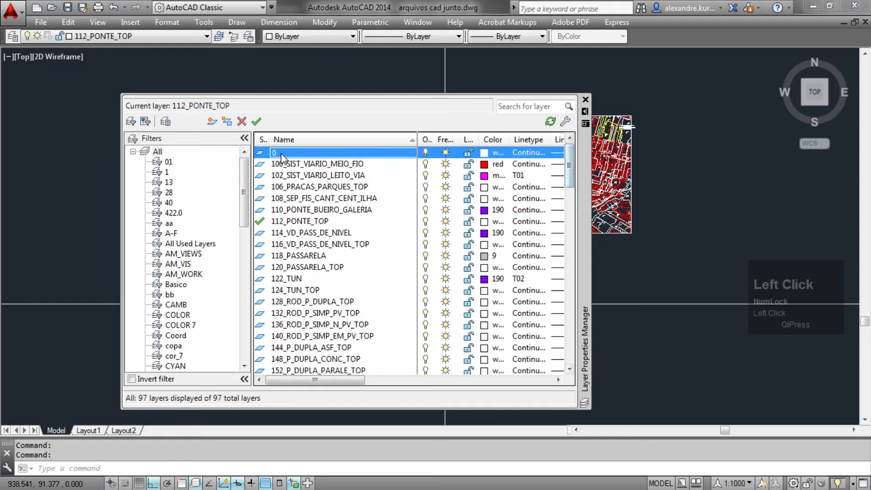
{"action": "left_click_drag", "start_coordinate": [572, 173], "coordinate": [570, 340]}
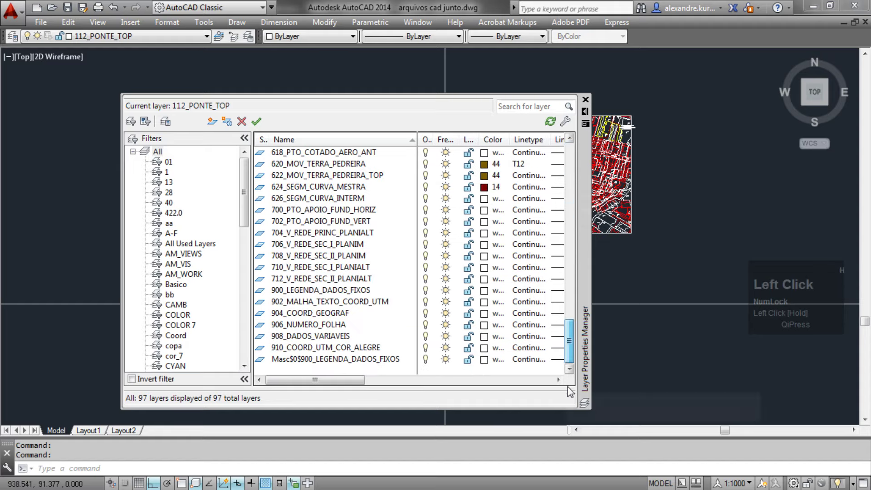
{"action": "left_click", "coordinate": [328, 359], "text": "shift"}
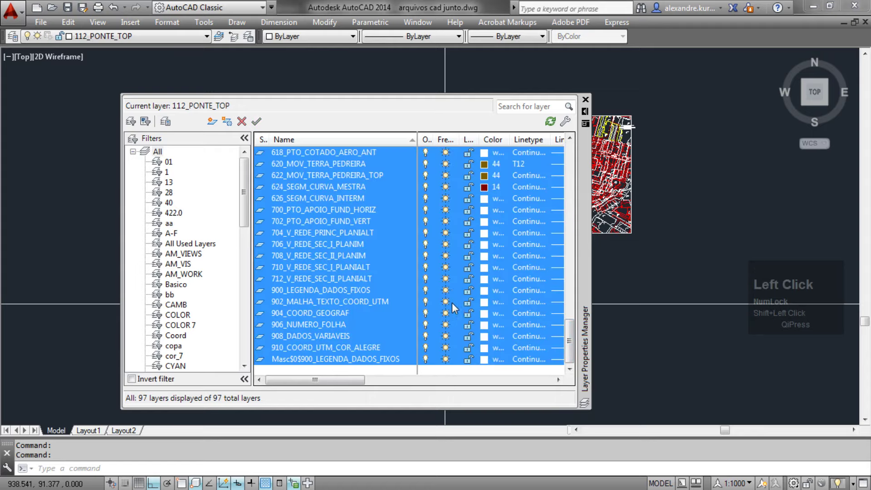
{"action": "left_click", "coordinate": [445, 277]}
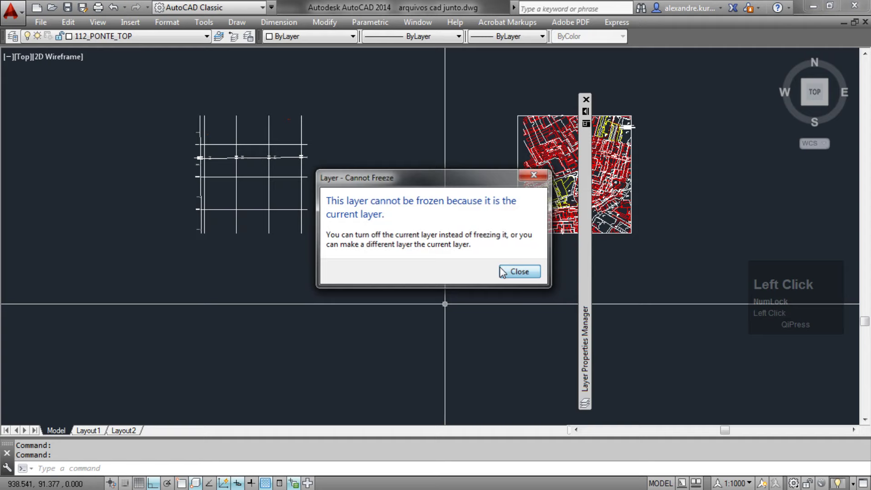
{"action": "left_click", "coordinate": [521, 274]}
{"action": "mouse_move", "coordinate": [585, 304]}
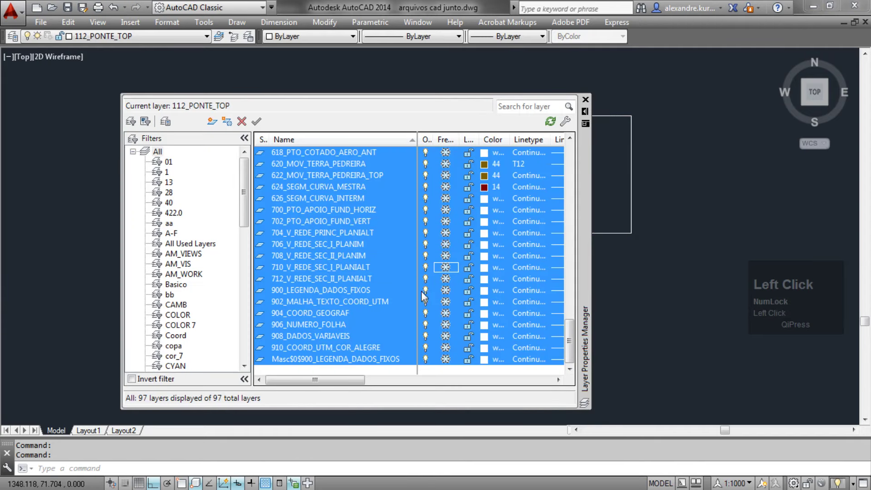
{"action": "left_click", "coordinate": [446, 281]}
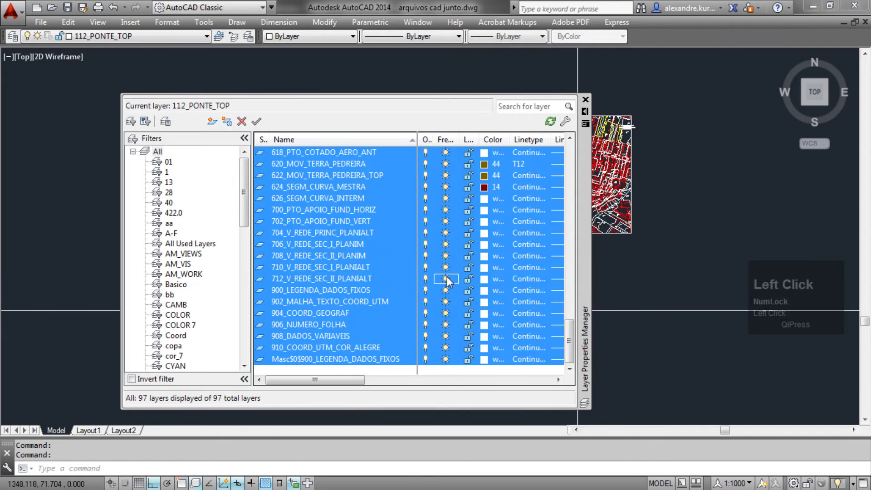
Erase the leftover coordinate grid, labels and cyan pool marks at the map's former location.
{"action": "left_click", "coordinate": [662, 327]}
{"action": "left_click", "coordinate": [657, 313]}
{"action": "middle_click_drag", "start_coordinate": [467, 297], "coordinate": [484, 311]}
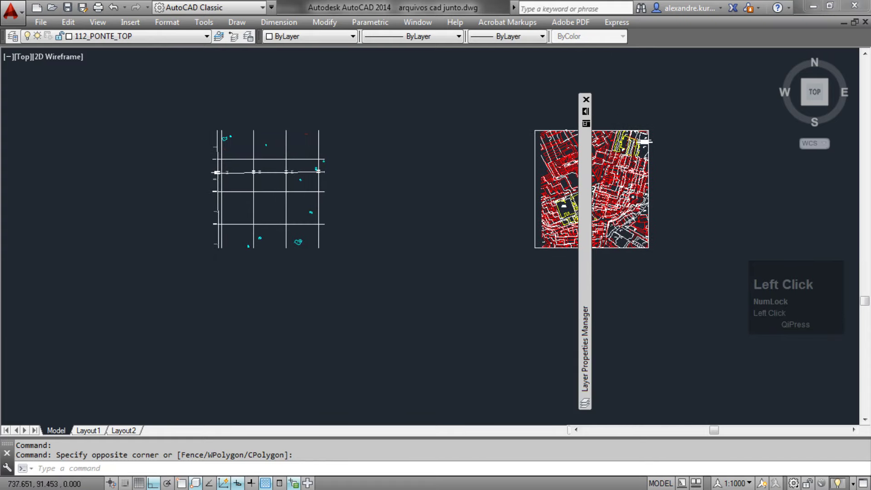
{"action": "left_click", "coordinate": [355, 290]}
{"action": "left_click", "coordinate": [166, 88]}
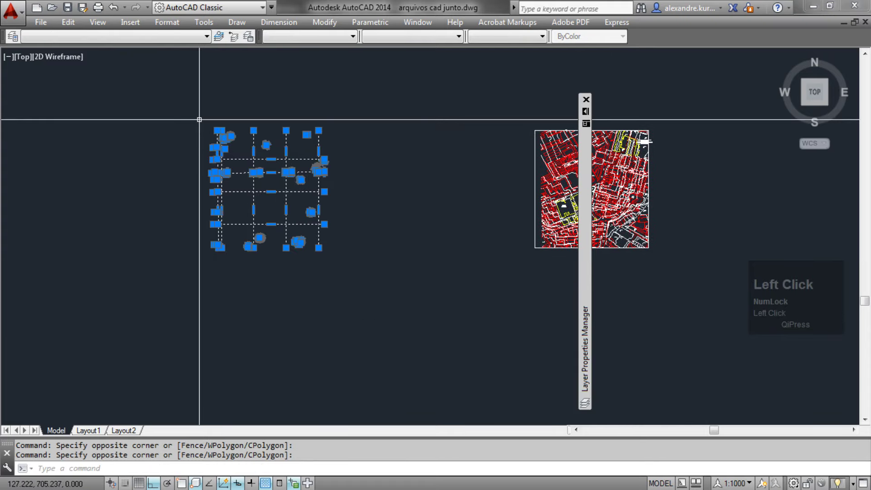
{"action": "key", "text": "Delete"}
Start purging all unused items, including nested ones, and confirm the removal of block SP01.
{"action": "middle_click_drag", "start_coordinate": [635, 140], "coordinate": [432, 208]}
{"action": "scroll", "coordinate": [432, 208], "scroll_direction": "up", "scroll_amount": 2}
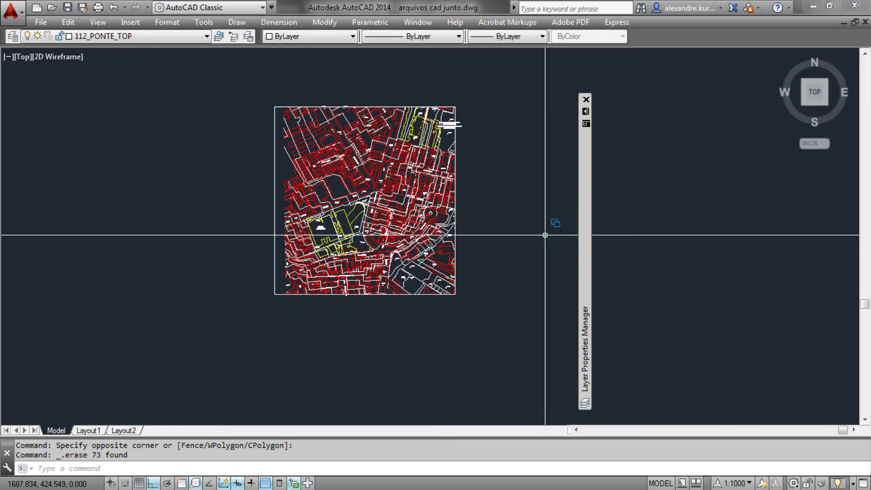
{"action": "middle_click_drag", "start_coordinate": [321, 205], "coordinate": [432, 216]}
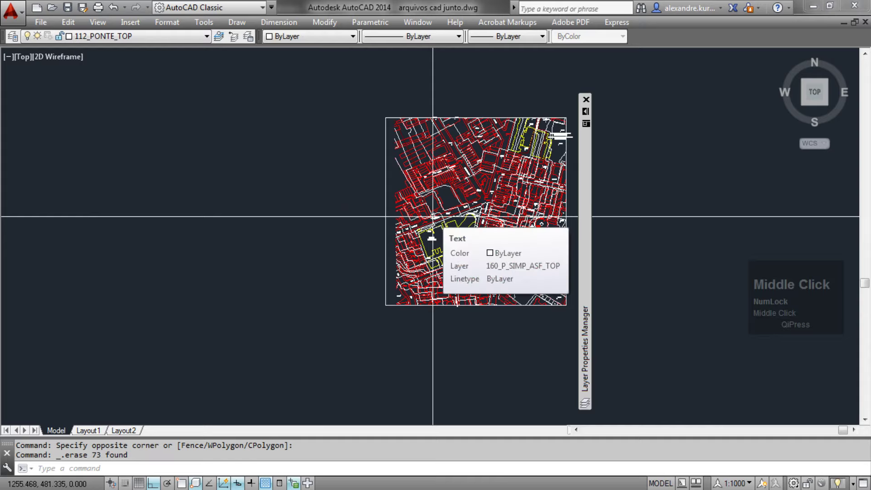
{"action": "type", "text": "pur"}
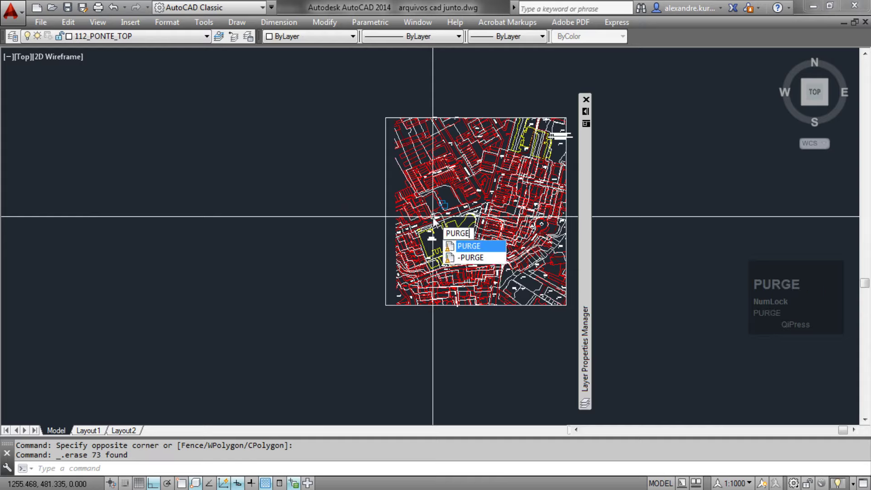
{"action": "type", "text": "ge"}
{"action": "key", "text": "Return"}
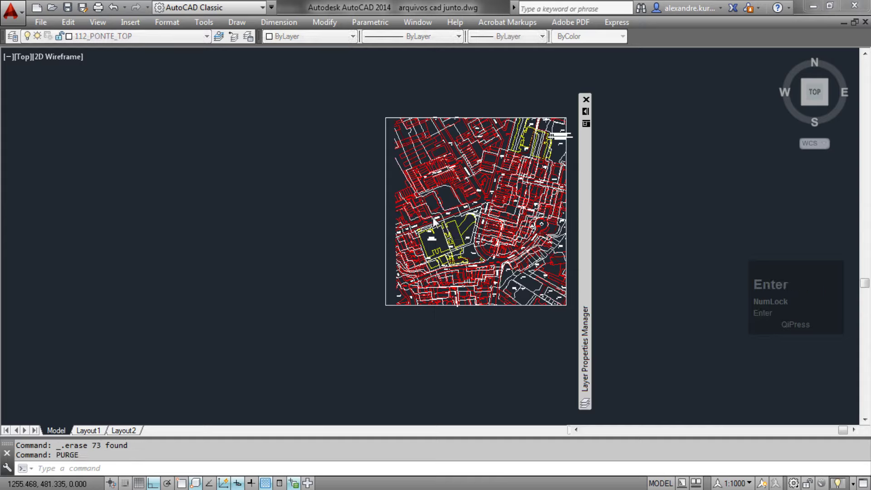
{"action": "left_click_drag", "start_coordinate": [72, 62], "coordinate": [317, 69]}
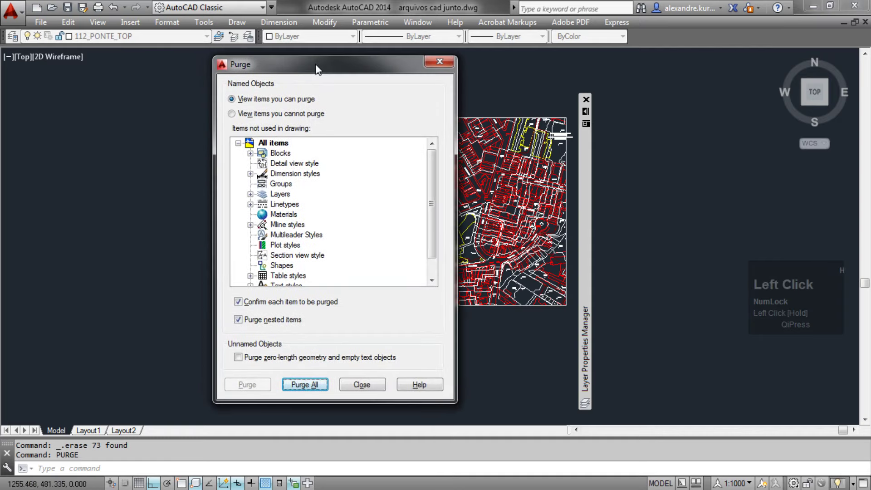
{"action": "left_click", "coordinate": [301, 384]}
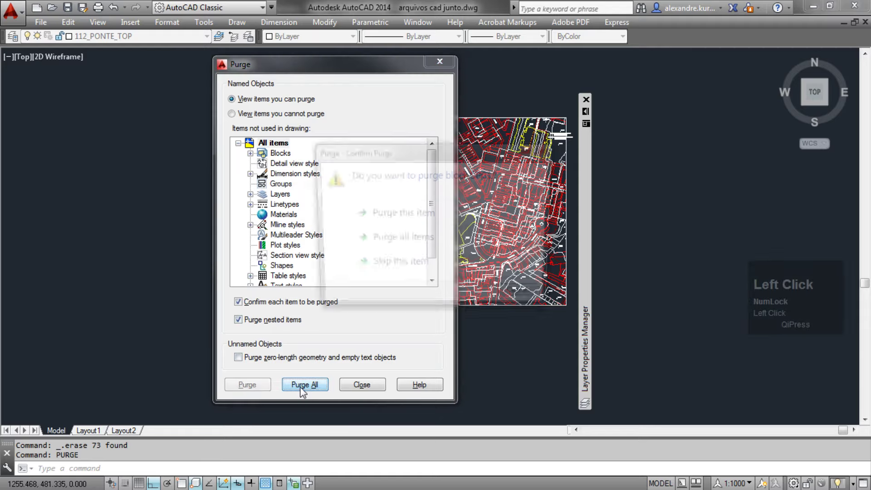
{"action": "left_click", "coordinate": [397, 217]}
Purge all the remaining unused items without individual confirmation and close the Purge dialog.
{"action": "left_click_drag", "start_coordinate": [372, 158], "coordinate": [337, 159]}
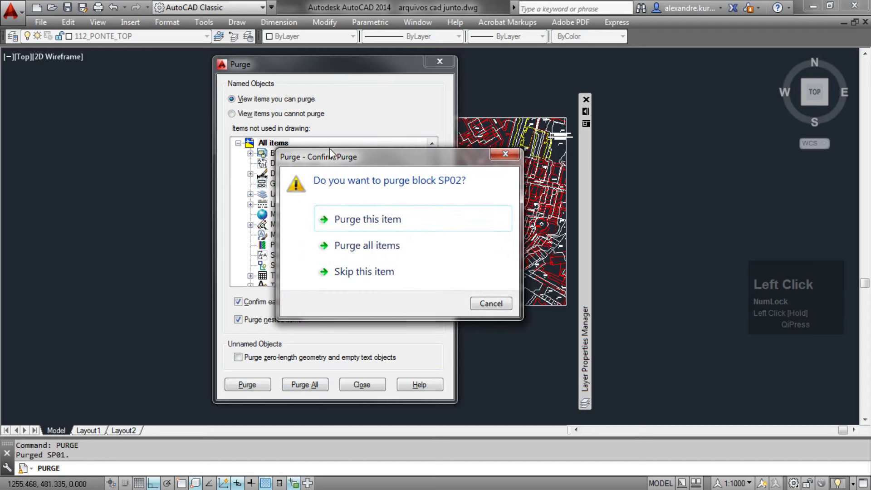
{"action": "key", "text": "a"}
{"action": "key", "text": "a"}
{"action": "key", "text": "a"}
{"action": "key", "text": "a"}
{"action": "key", "text": "a"}
{"action": "key", "text": "a"}
{"action": "key", "text": "a"}
{"action": "key", "text": "a"}
{"action": "key", "text": "a"}
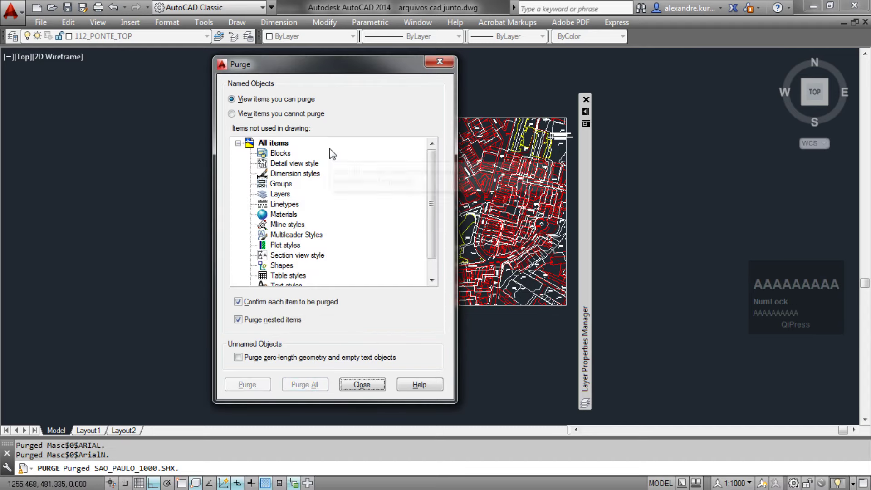
{"action": "left_click", "coordinate": [359, 385]}
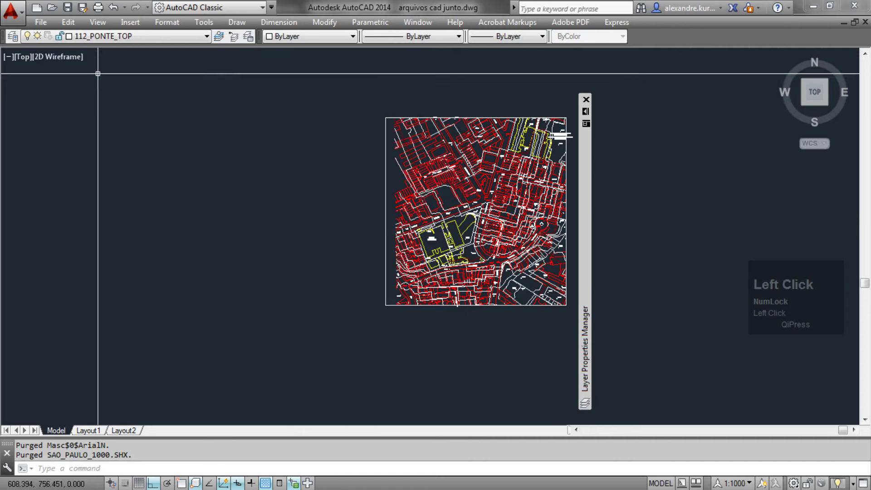
Check the drawing's layer list to see which layers remain after the purge.
{"action": "left_click", "coordinate": [118, 36]}
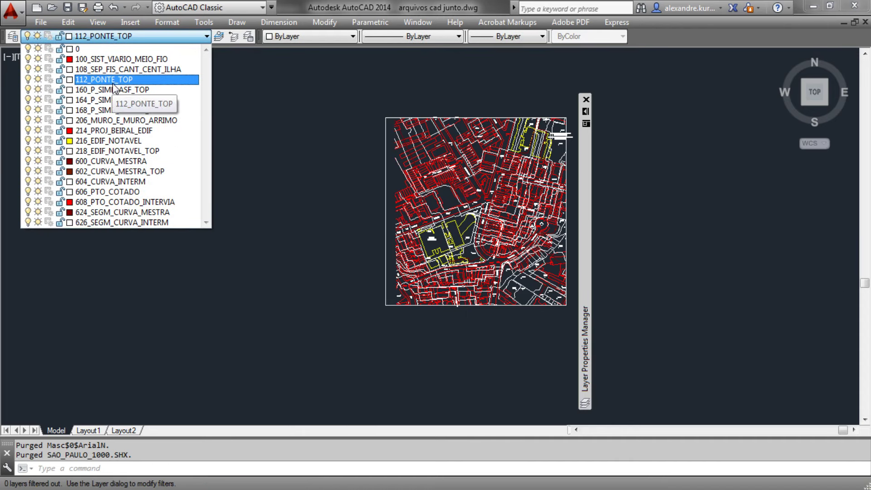
{"action": "left_click", "coordinate": [439, 211]}
{"action": "scroll", "coordinate": [357, 192], "scroll_direction": "down", "scroll_amount": 2}
{"action": "middle_click_drag", "start_coordinate": [358, 192], "coordinate": [315, 216]}
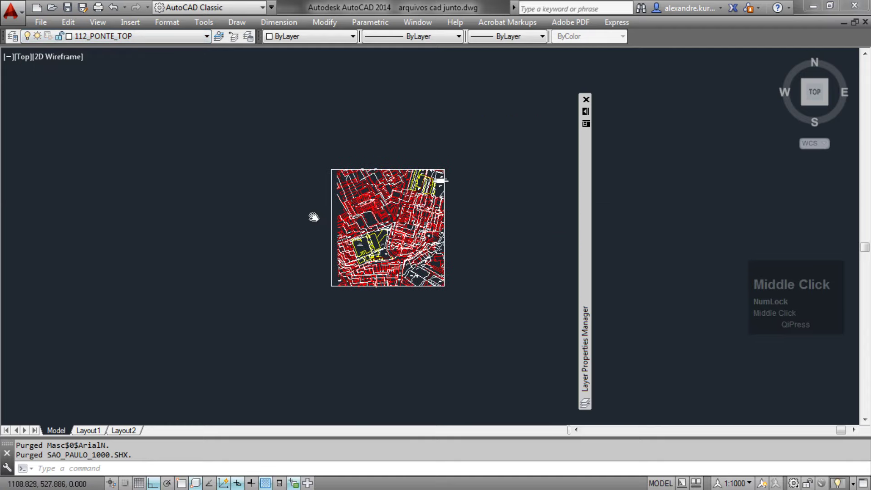
{"action": "middle_click_drag", "start_coordinate": [267, 258], "coordinate": [335, 254]}
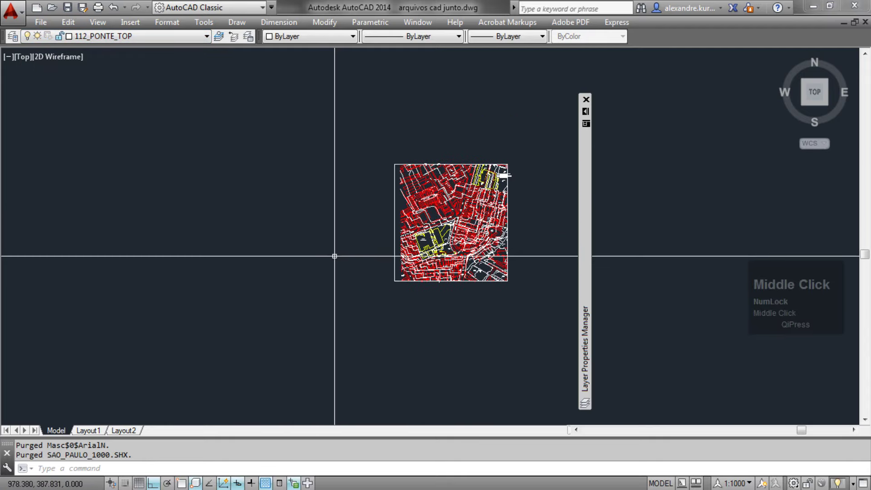
{"action": "type", "text": "m"}
{"action": "key", "text": "space"}
{"action": "key", "text": "Escape"}
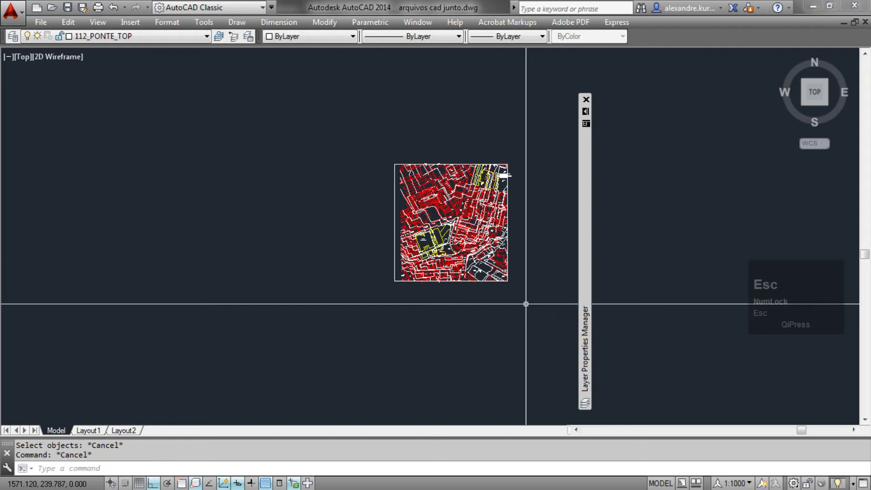
Move the whole map 1000 units horizontally in the negative X direction.
{"action": "type", "text": "m"}
{"action": "key", "text": "space"}
{"action": "left_click", "coordinate": [525, 308]}
{"action": "left_click", "coordinate": [239, 70]}
{"action": "key", "text": "space"}
{"action": "left_click", "coordinate": [470, 129]}
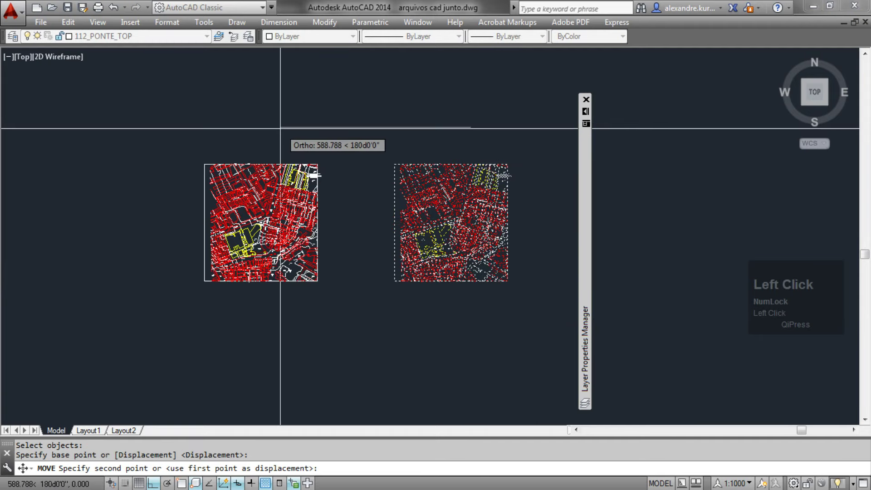
{"action": "type", "text": "10"}
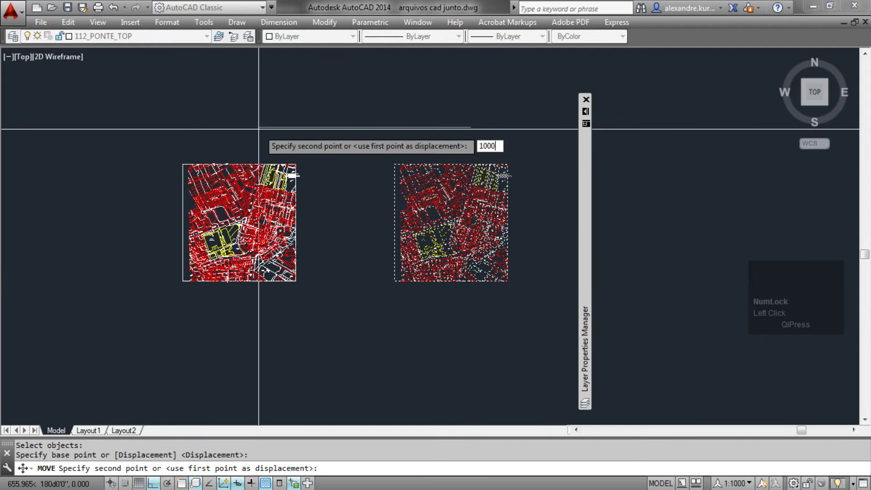
{"action": "type", "text": "00"}
{"action": "key", "text": "Return"}
Examine the moved map, the layers its contour and wall lines belong to, and the drawing's layer list.
{"action": "middle_click_drag", "start_coordinate": [128, 183], "coordinate": [273, 191]}
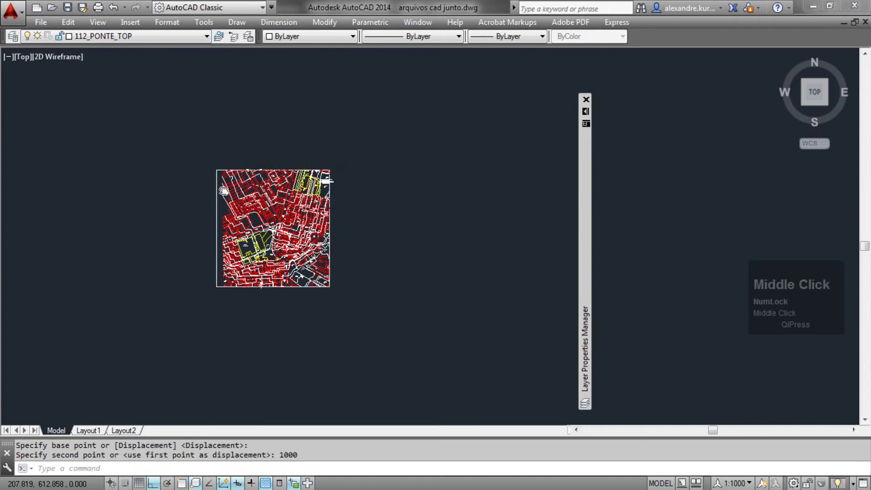
{"action": "scroll", "coordinate": [273, 188], "scroll_direction": "up", "scroll_amount": 2}
{"action": "scroll", "coordinate": [306, 235], "scroll_direction": "up", "scroll_amount": 2}
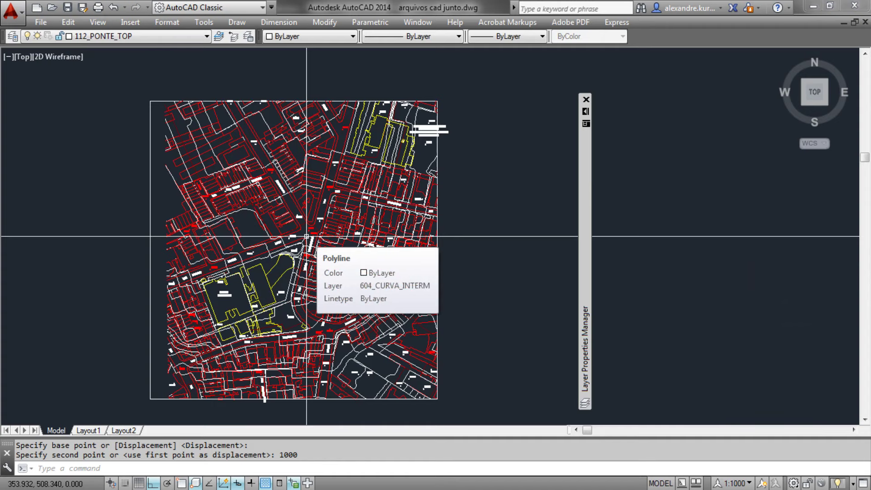
{"action": "middle_click_drag", "start_coordinate": [471, 168], "coordinate": [323, 148]}
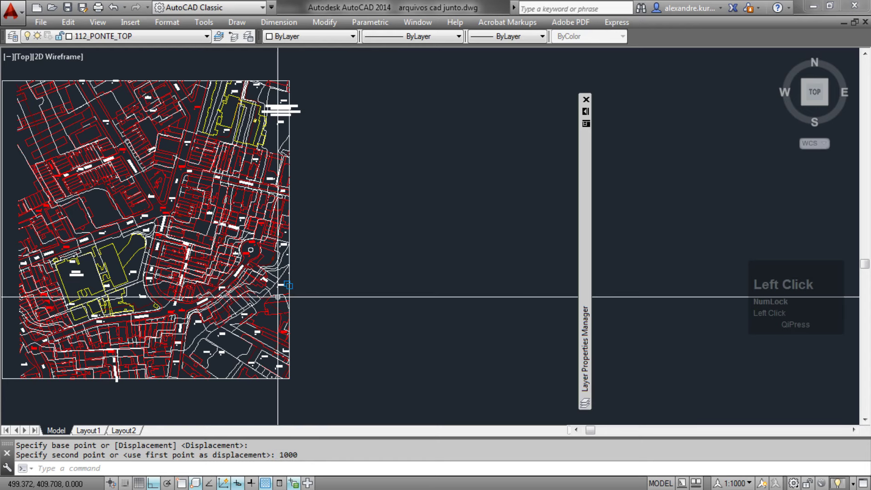
{"action": "mouse_move", "coordinate": [189, 295]}
{"action": "middle_mouse_down"}
{"action": "mouse_move", "coordinate": [264, 295]}
{"action": "mouse_move", "coordinate": [316, 310]}
{"action": "middle_mouse_up"}
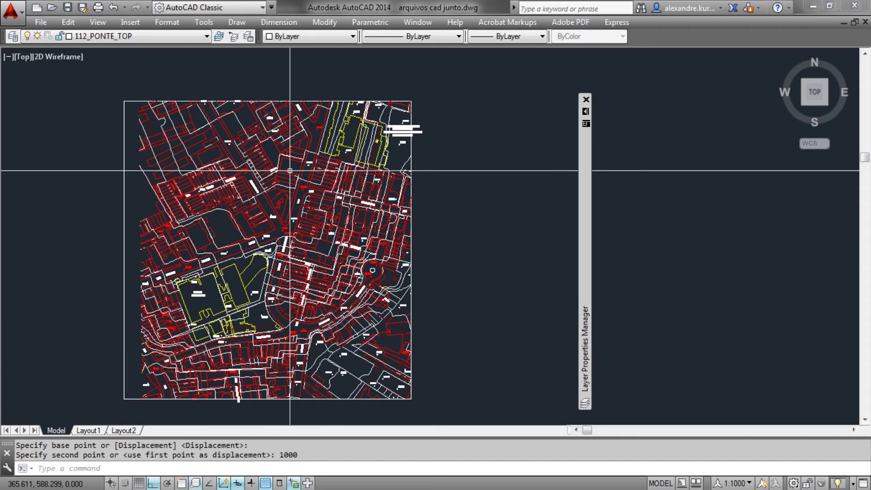
{"action": "mouse_move", "coordinate": [354, 144]}
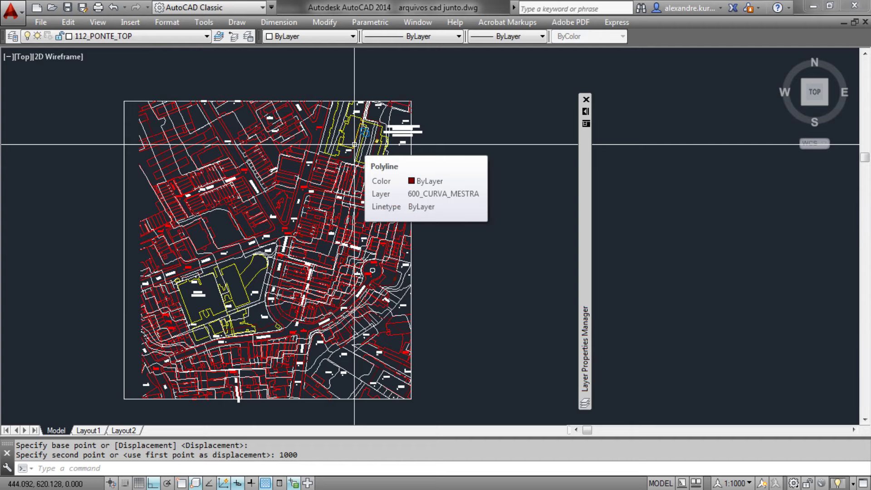
{"action": "mouse_move", "coordinate": [322, 131]}
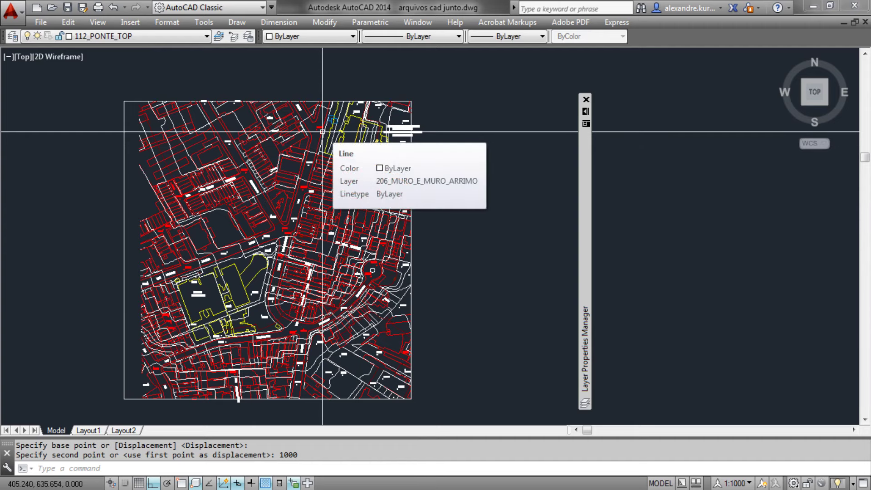
{"action": "mouse_move", "coordinate": [348, 317]}
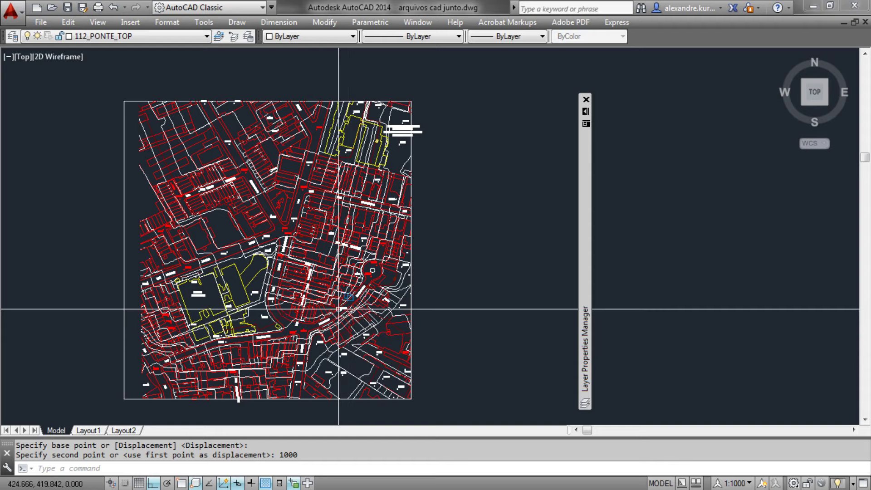
{"action": "mouse_move", "coordinate": [362, 267]}
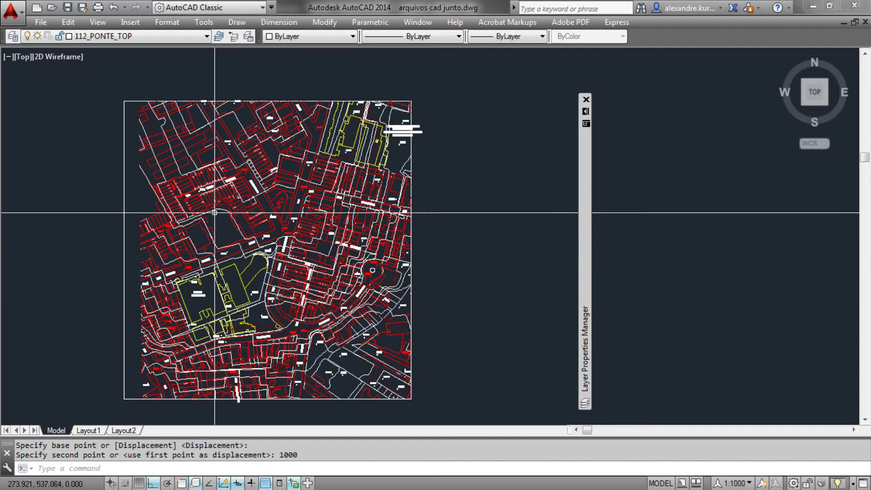
{"action": "scroll", "coordinate": [214, 199], "scroll_direction": "up", "scroll_amount": 2}
{"action": "left_click", "coordinate": [136, 36]}
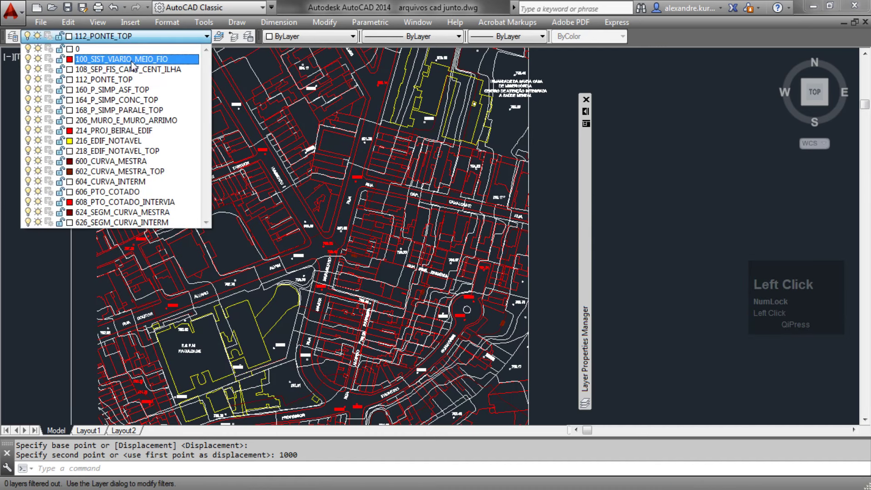
{"action": "scroll", "coordinate": [144, 106], "scroll_direction": "up", "scroll_amount": 1}
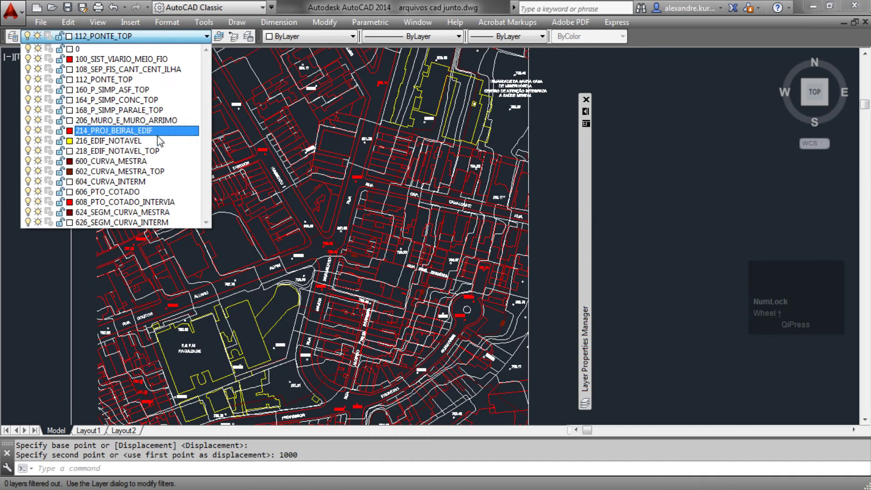
{"action": "left_click", "coordinate": [236, 243]}
{"action": "mouse_move", "coordinate": [235, 224]}
{"action": "middle_mouse_down"}
{"action": "mouse_move", "coordinate": [234, 273]}
{"action": "mouse_move", "coordinate": [217, 251]}
{"action": "middle_mouse_up"}
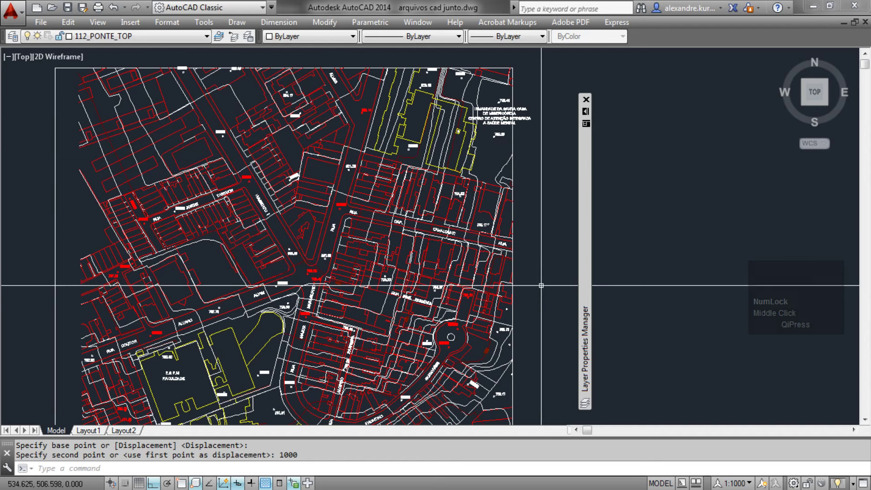
Enlarge the Layer Properties Manager to show every layer and go through layers 100_SIST_VIARIO_MEIO_FIO to 160_P_SIMP_ASF_TOP.
{"action": "left_click", "coordinate": [584, 292]}
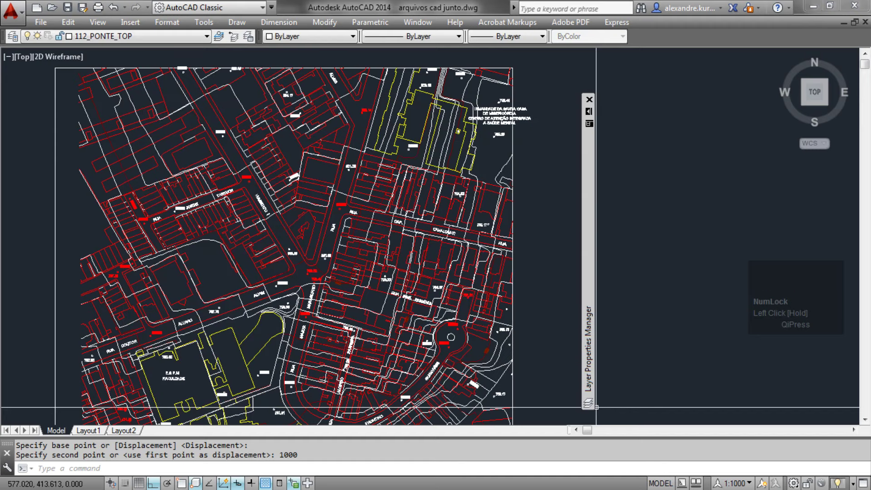
{"action": "left_click", "coordinate": [588, 336]}
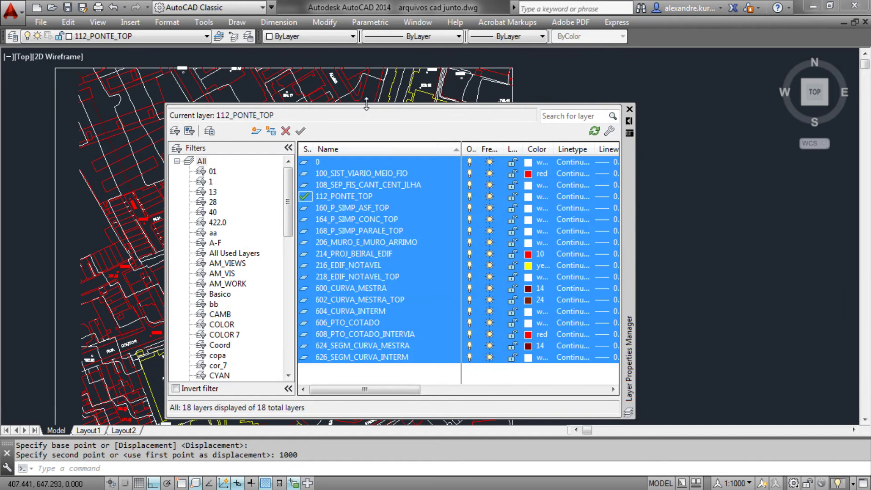
{"action": "left_click_drag", "start_coordinate": [366, 104], "coordinate": [366, 66]}
{"action": "left_click", "coordinate": [401, 360]}
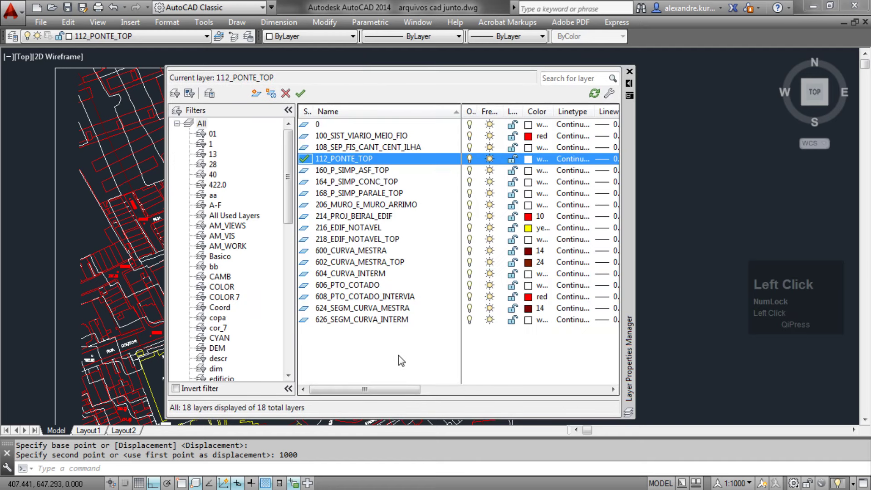
{"action": "left_click", "coordinate": [358, 136]}
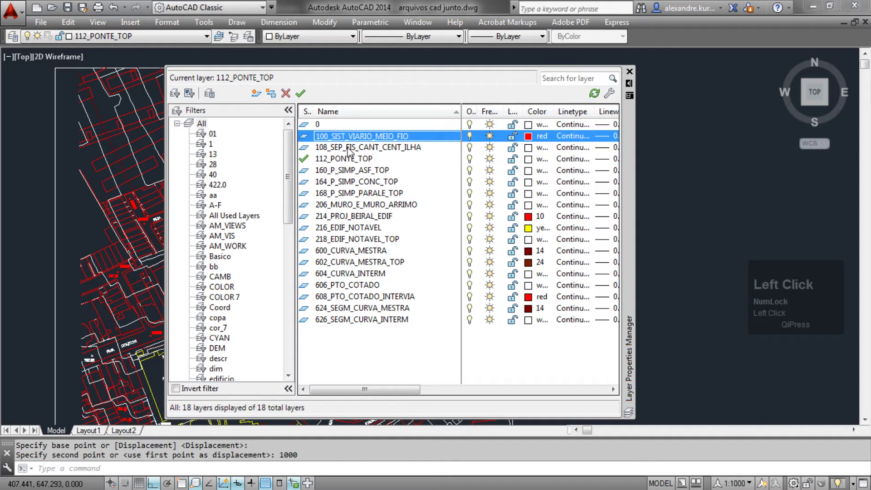
{"action": "left_click", "coordinate": [349, 148]}
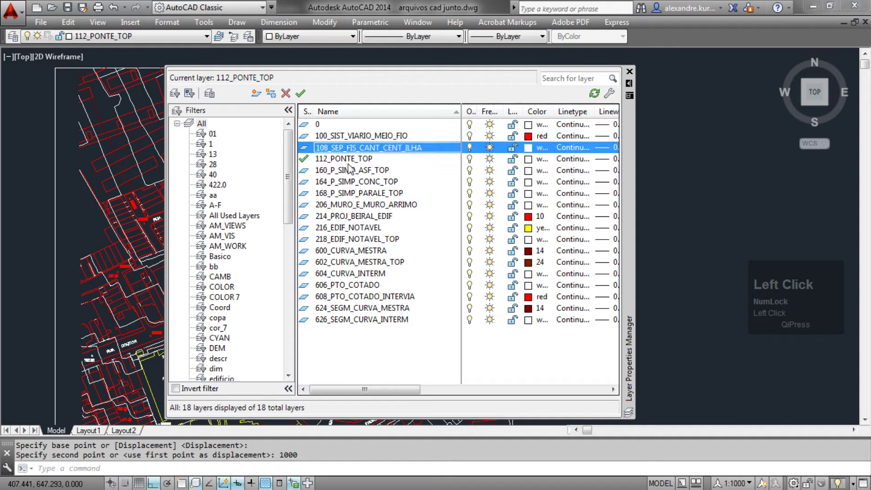
{"action": "left_click", "coordinate": [351, 164]}
{"action": "left_click", "coordinate": [352, 172]}
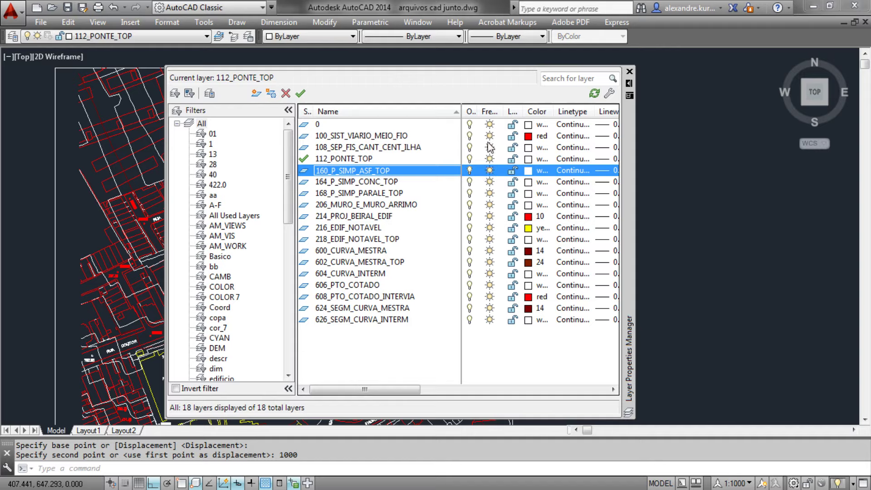
Freeze the notable-building layers 216_EDIF_NOTAVEL and 218_EDIF_NOTAVEL_TOP.
{"action": "left_click", "coordinate": [363, 229]}
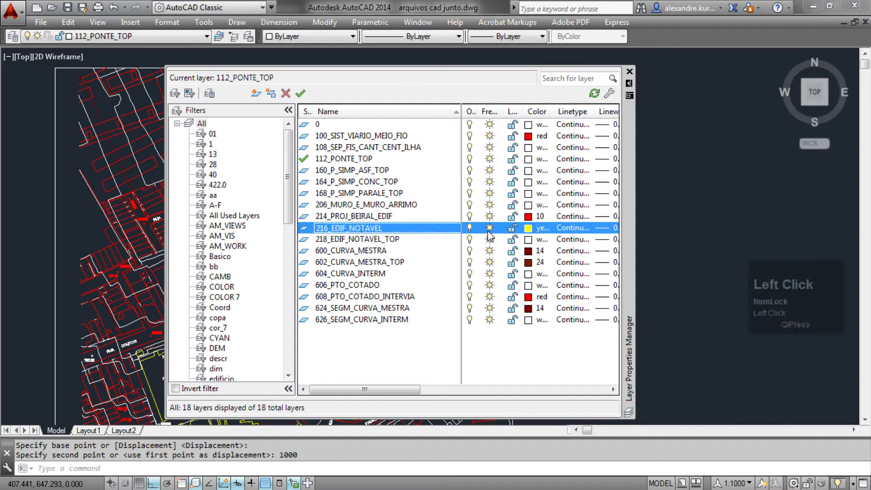
{"action": "left_click", "coordinate": [491, 228]}
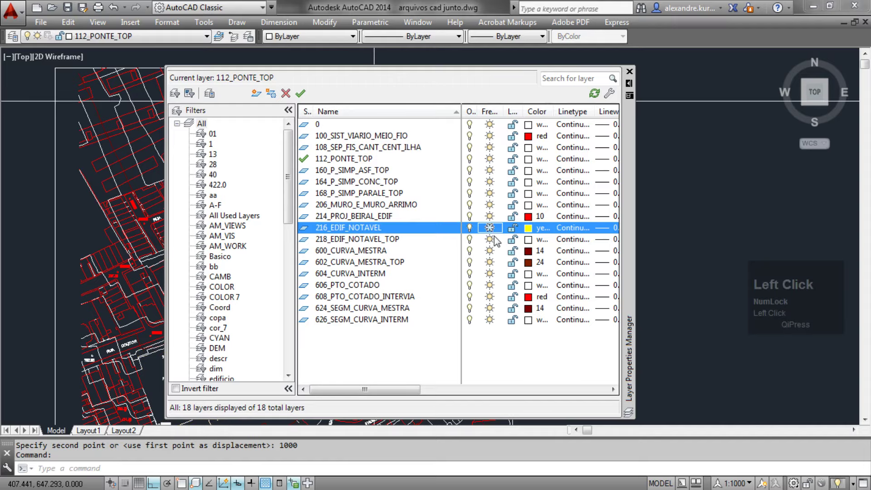
{"action": "left_click", "coordinate": [489, 239]}
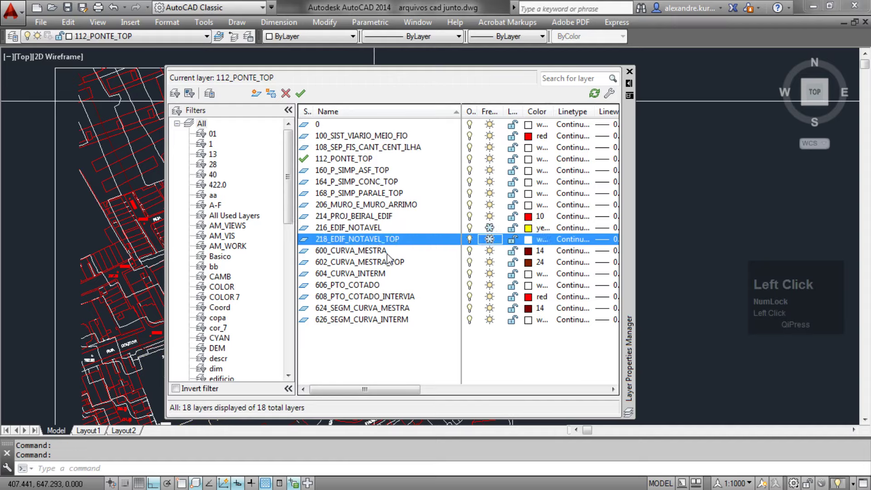
{"action": "left_click", "coordinate": [358, 237]}
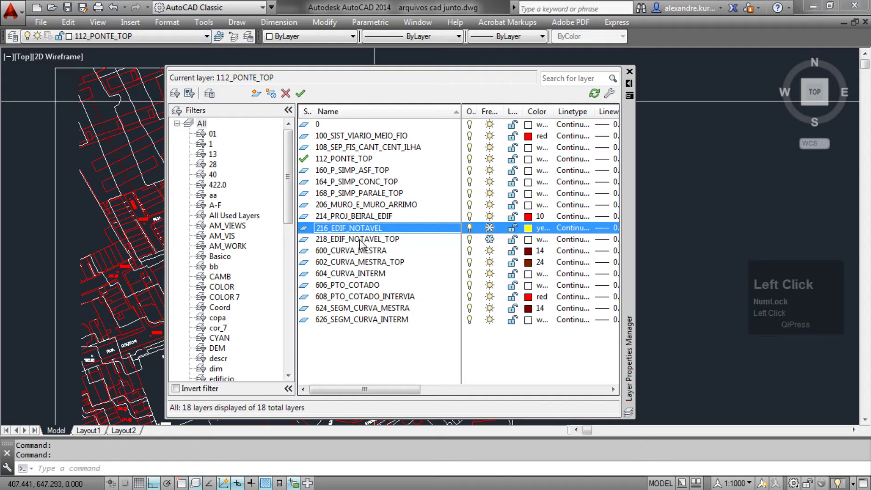
Freeze the contour layers 600_CURVA_MESTRA, 602_CURVA_MESTRA_TOP and 604_CURVA_INTERM.
{"action": "left_click", "coordinate": [381, 251]}
{"action": "left_click", "coordinate": [487, 252]}
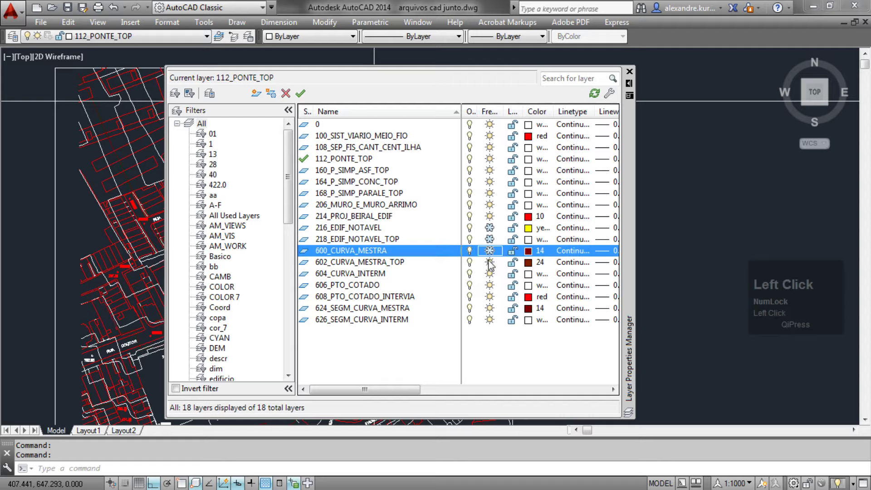
{"action": "left_click", "coordinate": [391, 263]}
{"action": "left_click", "coordinate": [488, 262]}
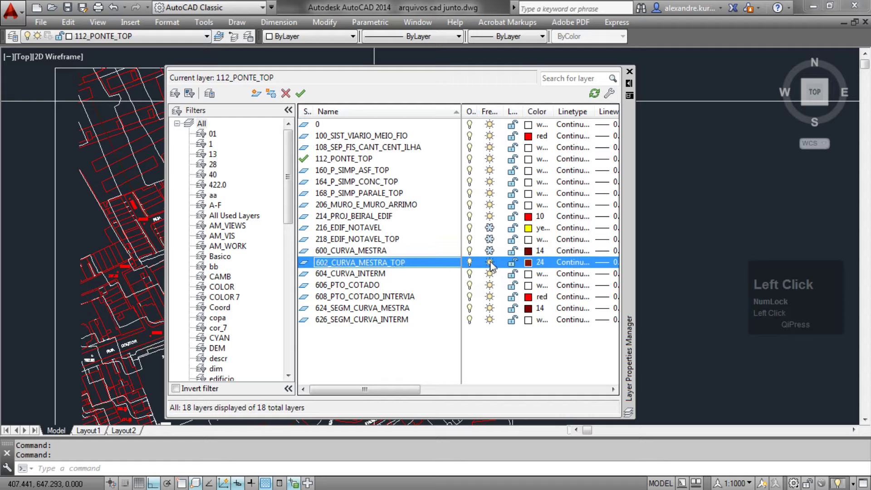
{"action": "left_click", "coordinate": [378, 274]}
{"action": "left_click", "coordinate": [489, 274]}
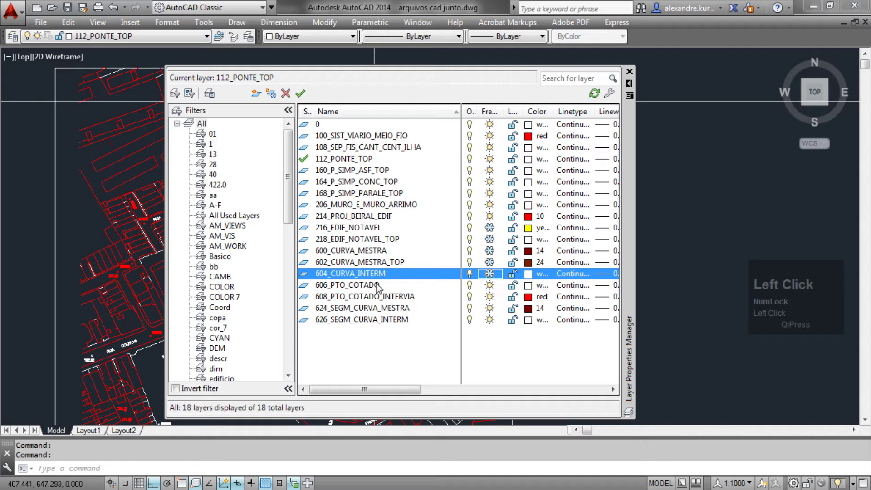
Freeze the spot-elevation layers 606_PTO_COTADO and 608_PTO_COTADO_INTERVIA.
{"action": "left_click", "coordinate": [377, 286]}
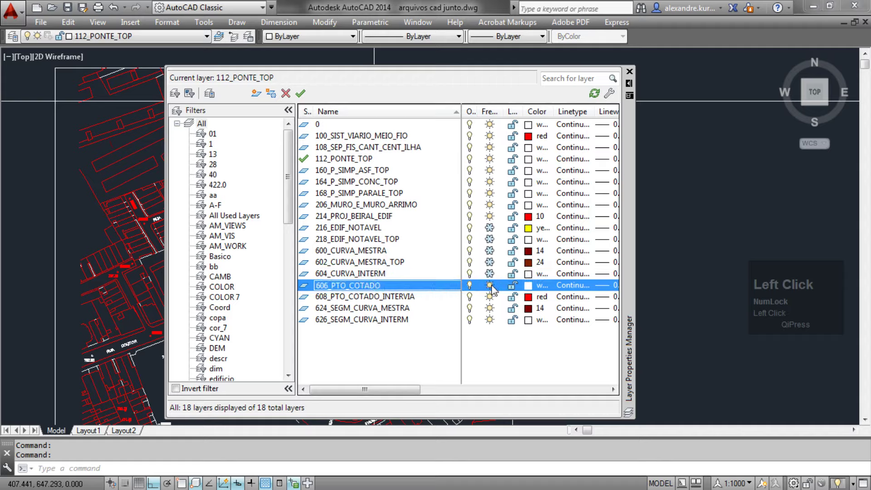
{"action": "left_click", "coordinate": [489, 285]}
{"action": "left_click", "coordinate": [368, 299]}
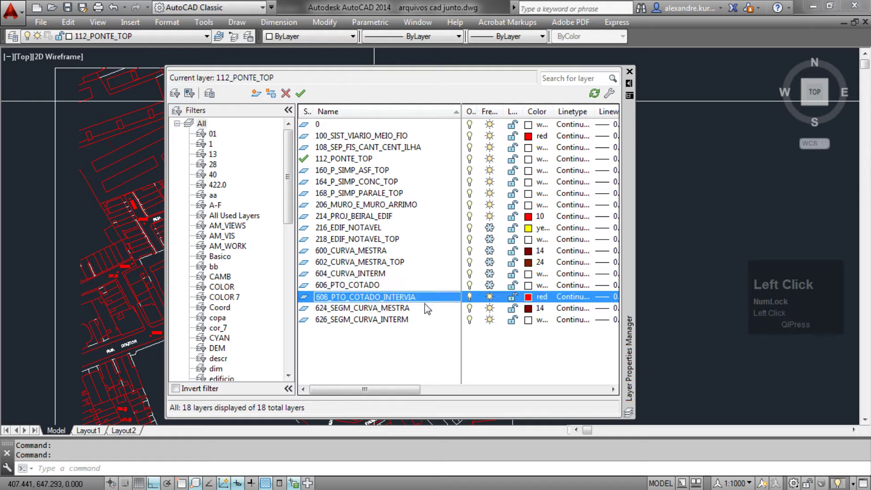
{"action": "left_click", "coordinate": [489, 297]}
Freeze the contour segment layers 624_SEGM_CURVA_MESTRA and 626_SEGM_CURVA_INTERM.
{"action": "left_click", "coordinate": [371, 310]}
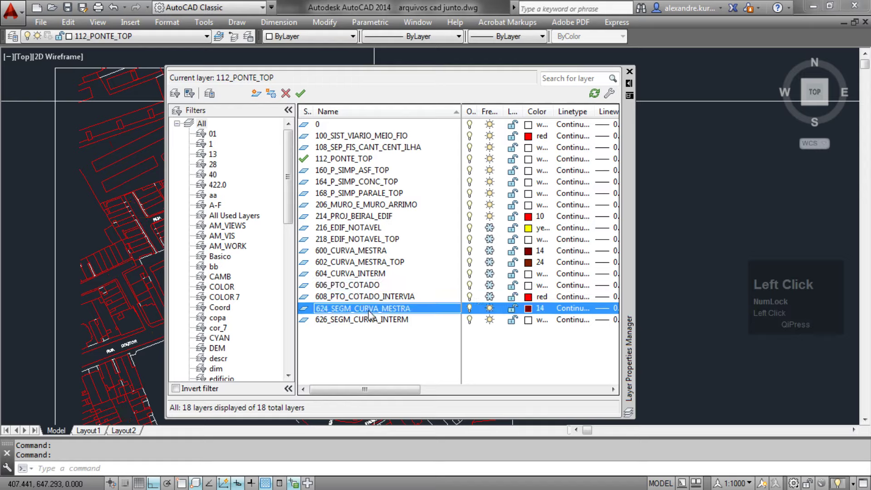
{"action": "left_click", "coordinate": [489, 309]}
{"action": "left_click", "coordinate": [396, 320]}
{"action": "left_click", "coordinate": [489, 320]}
Move the layer manager off the map and freeze layers 100_SIST_VIARIO_MEIO_FIO and 108_SEP_FIS_CANT_CENT_ILHA.
{"action": "left_click", "coordinate": [349, 136]}
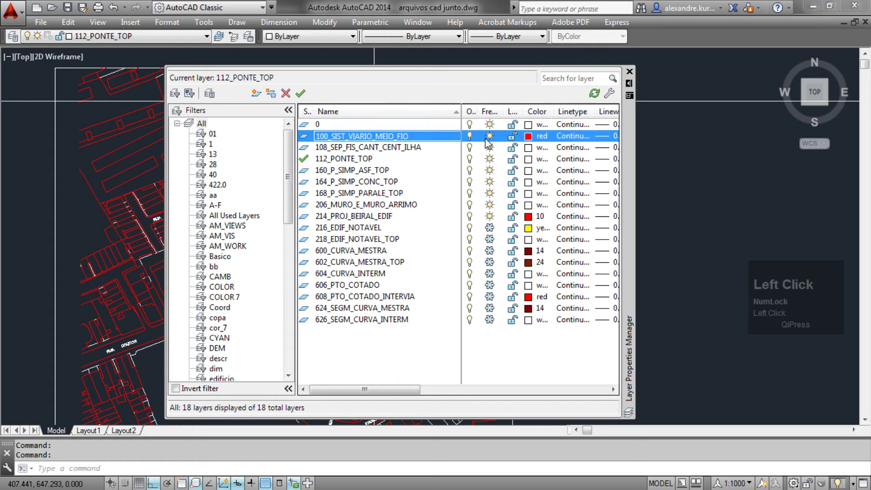
{"action": "left_click_drag", "start_coordinate": [629, 194], "coordinate": [754, 190]}
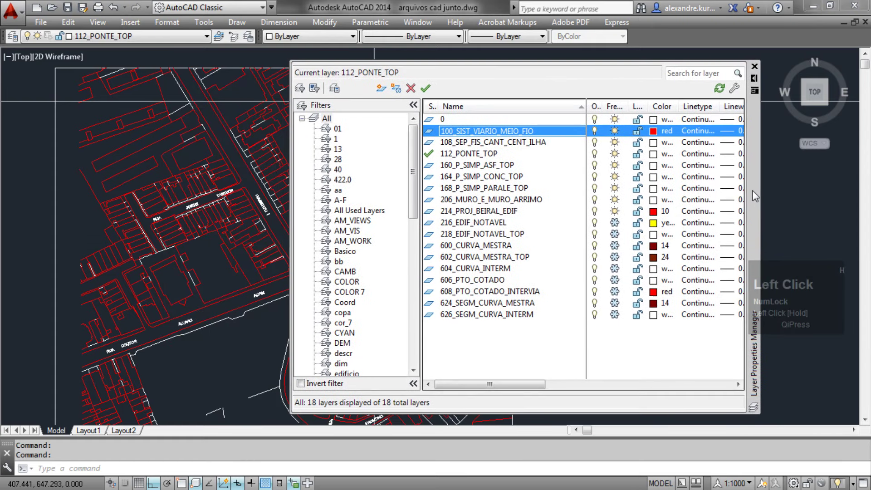
{"action": "left_click", "coordinate": [616, 132]}
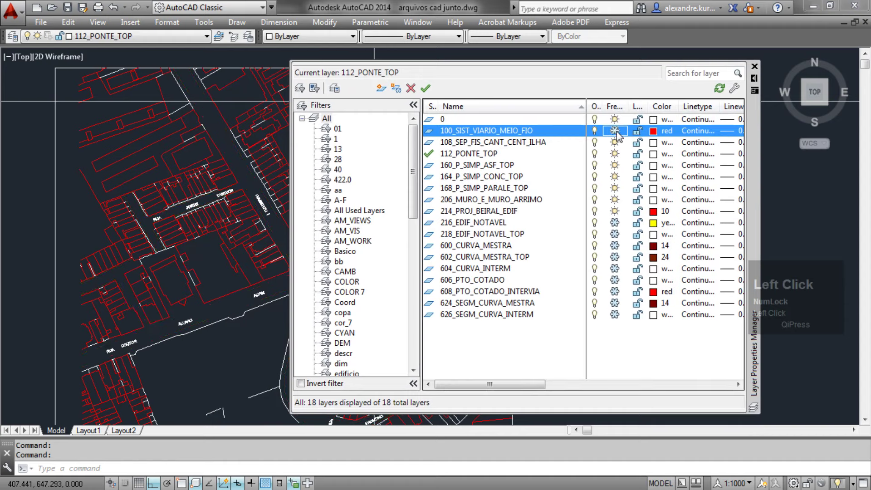
{"action": "left_click", "coordinate": [615, 131]}
{"action": "left_click", "coordinate": [616, 143]}
{"action": "left_click", "coordinate": [615, 143]}
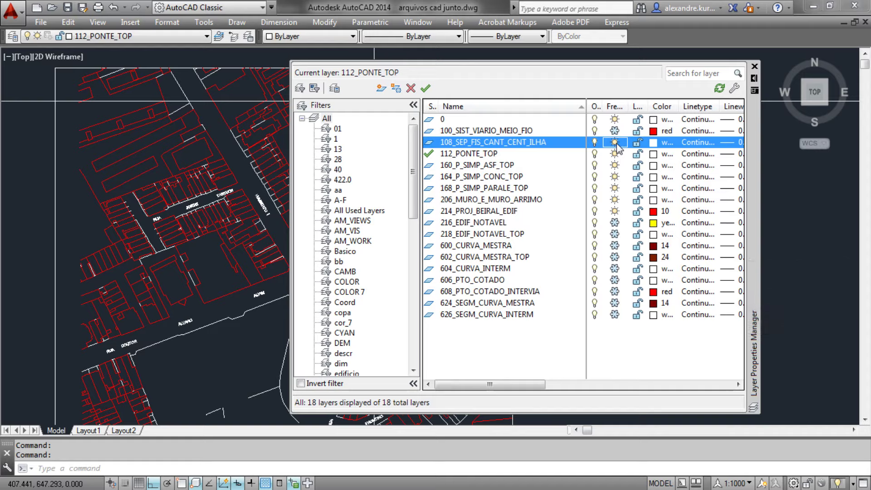
{"action": "left_click", "coordinate": [615, 143]}
Make layer 0 current, then freeze and thaw 112_PONTE_TOP to check what it contains.
{"action": "double_click", "coordinate": [475, 120]}
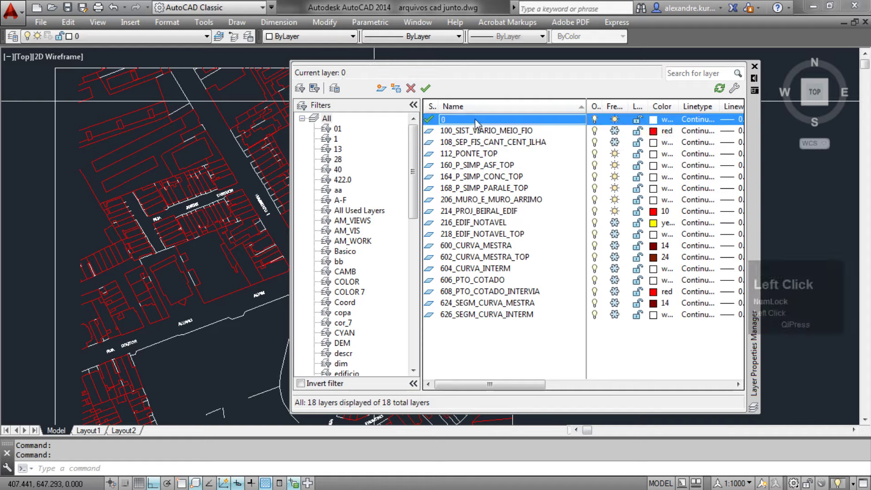
{"action": "left_click", "coordinate": [465, 155]}
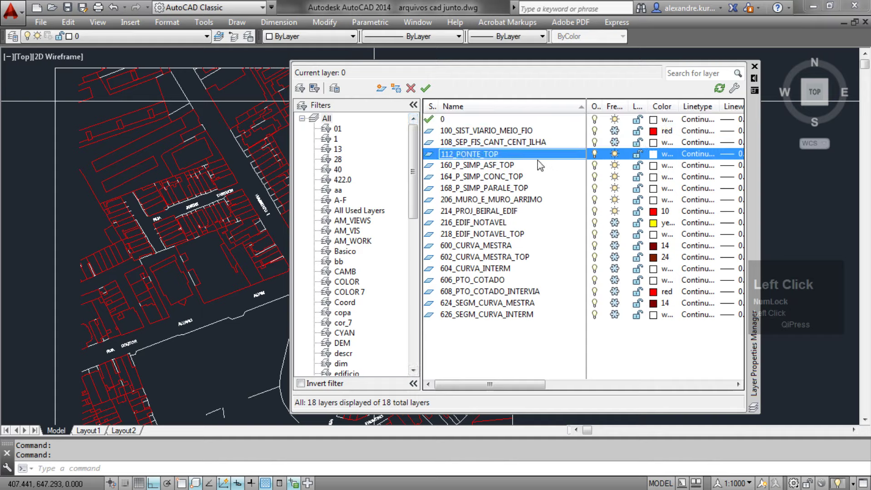
{"action": "left_click", "coordinate": [615, 154]}
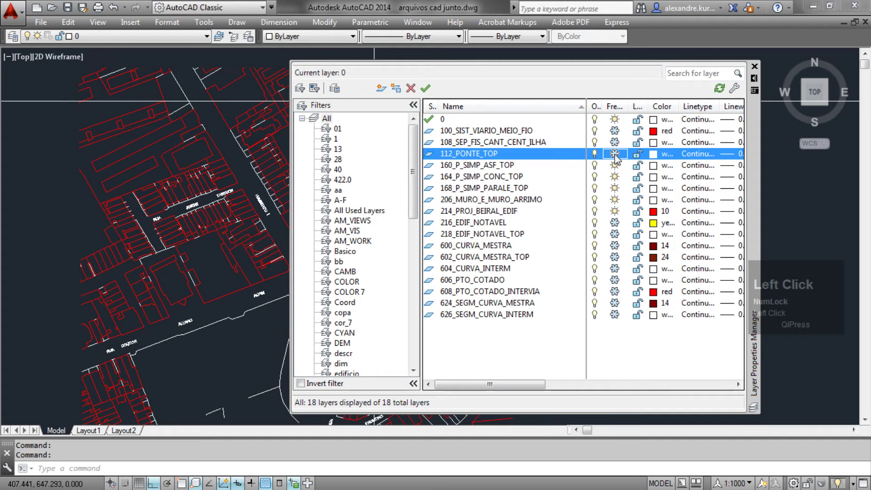
{"action": "left_click", "coordinate": [615, 154]}
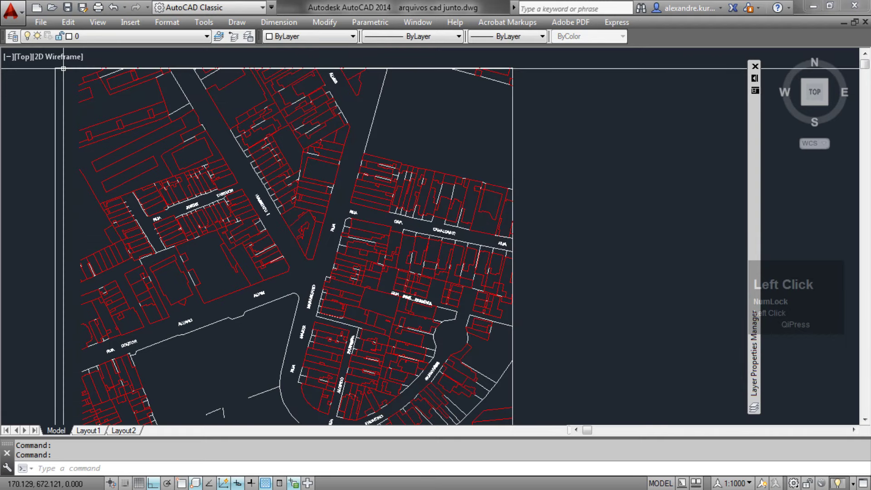
Reassign the rectangular boundary around the map to layer 0 and clear the selection.
{"action": "left_click", "coordinate": [75, 67]}
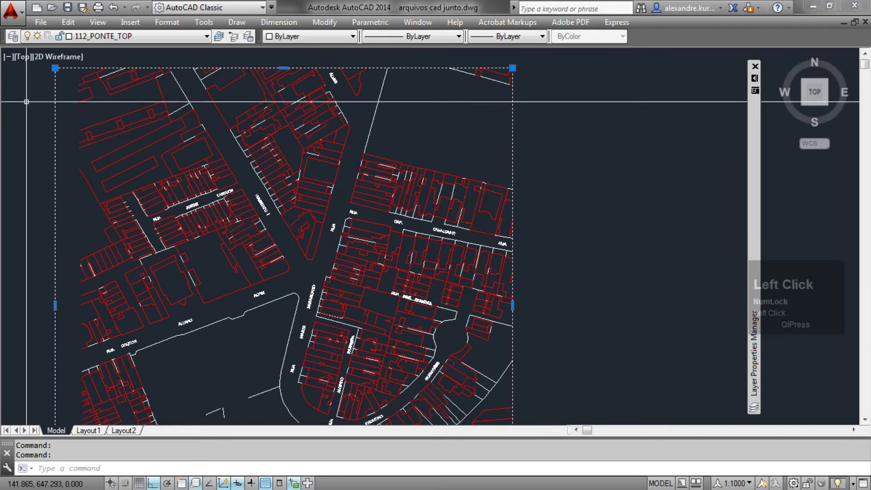
{"action": "left_click", "coordinate": [118, 36]}
{"action": "left_click", "coordinate": [117, 48]}
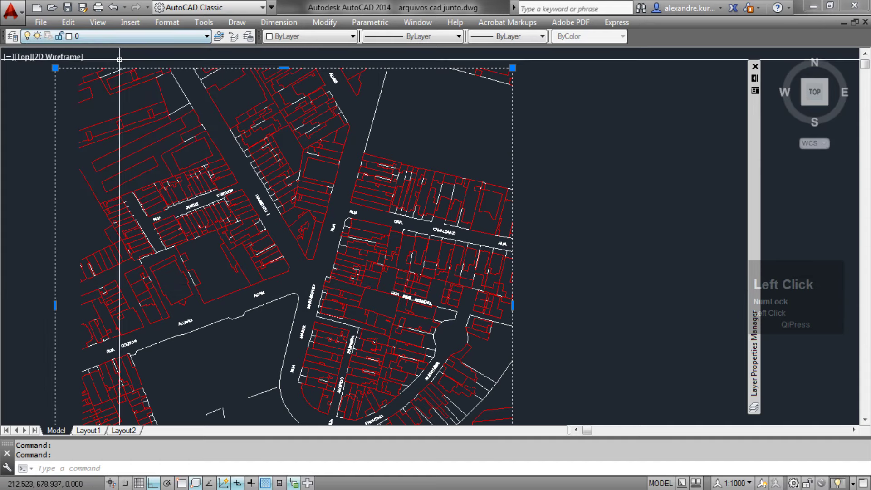
{"action": "left_click", "coordinate": [168, 40]}
{"action": "key", "text": "Escape"}
{"action": "key", "text": "Escape"}
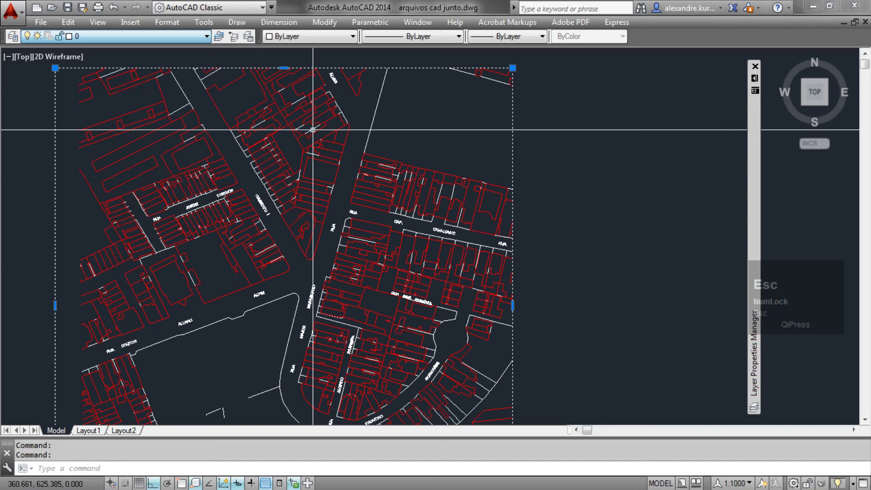
Freeze and thaw layer 112_PONTE_TOP again to check whether it holds anything besides the boundary.
{"action": "left_click", "coordinate": [755, 221]}
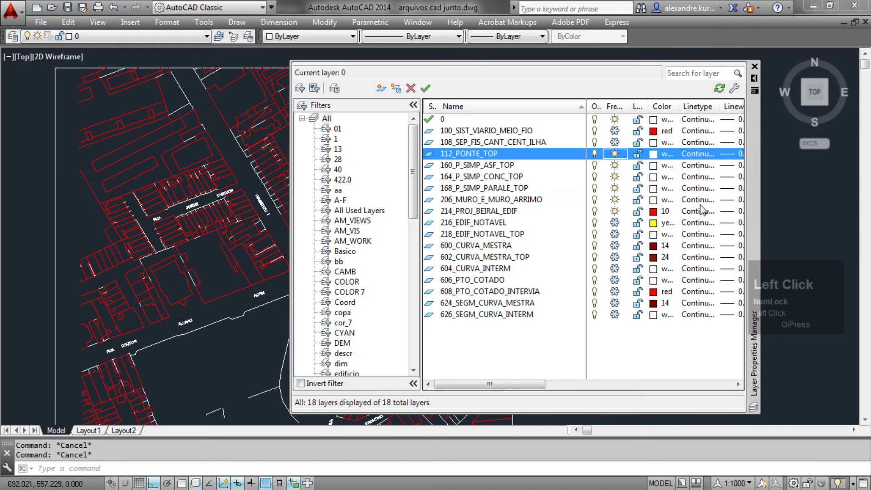
{"action": "left_click", "coordinate": [508, 154]}
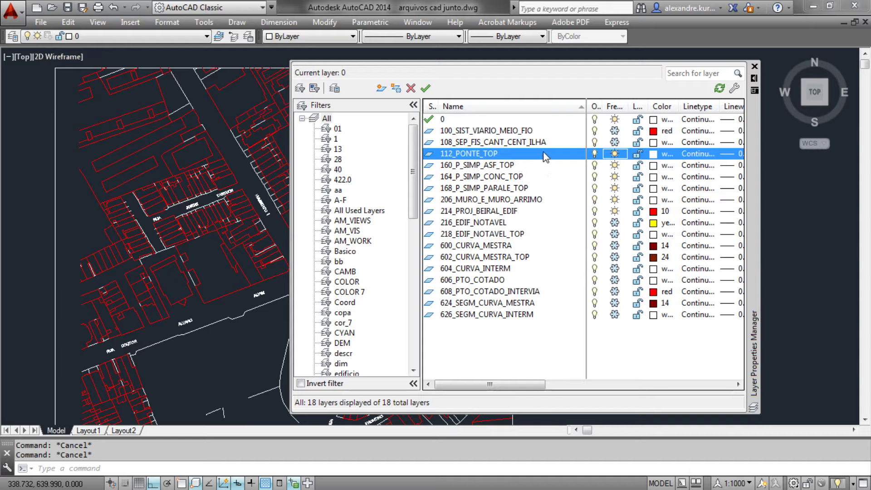
{"action": "left_click", "coordinate": [613, 154]}
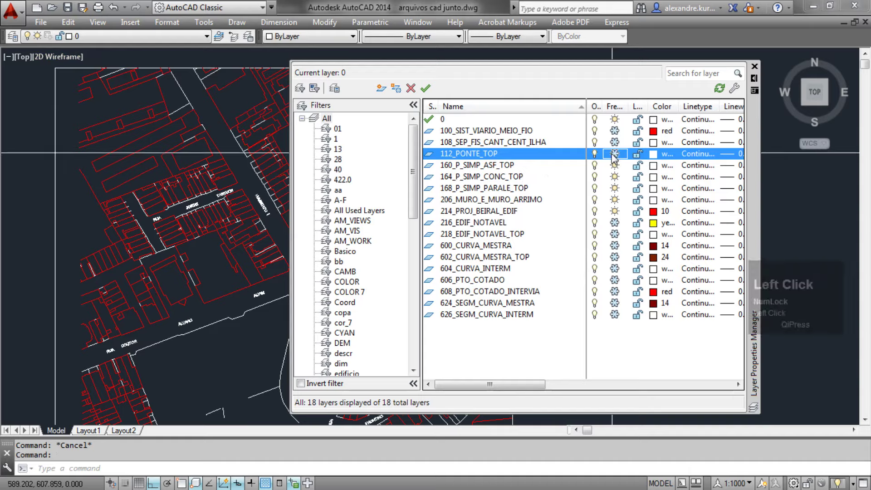
{"action": "left_click", "coordinate": [614, 154]}
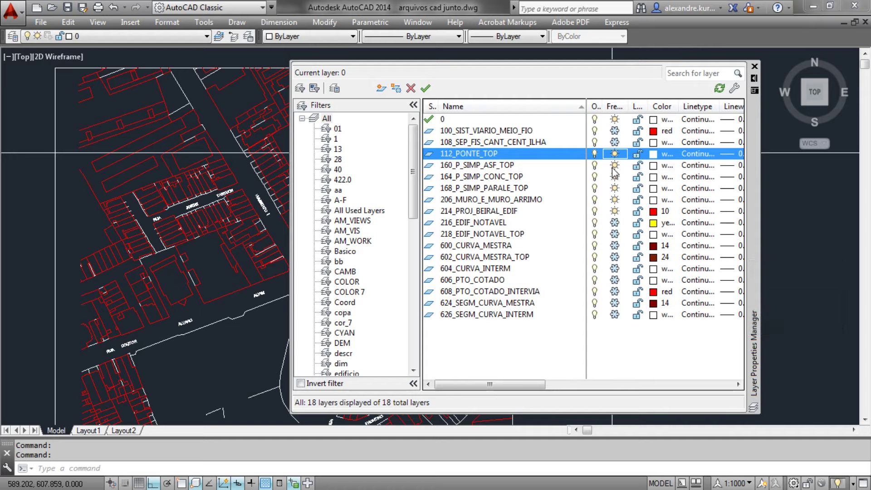
Freeze the street-name layer 160_P_SIMP_ASF_TOP.
{"action": "left_click", "coordinate": [503, 169]}
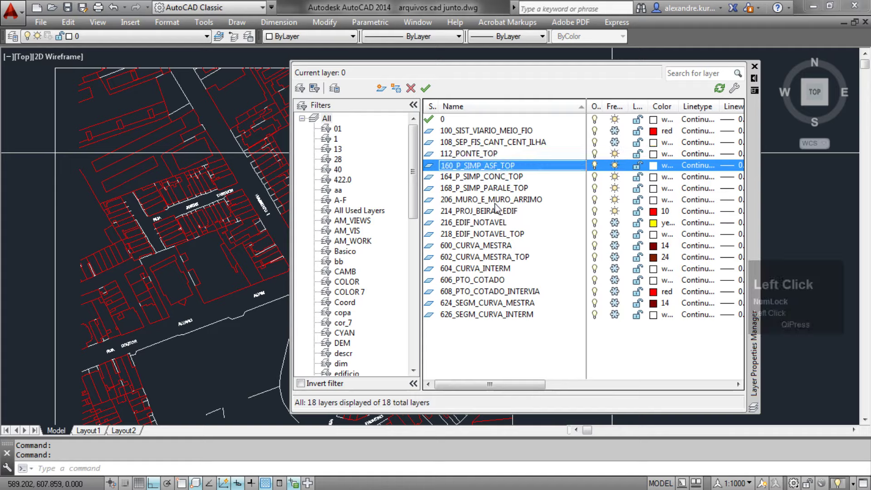
{"action": "left_click", "coordinate": [615, 166]}
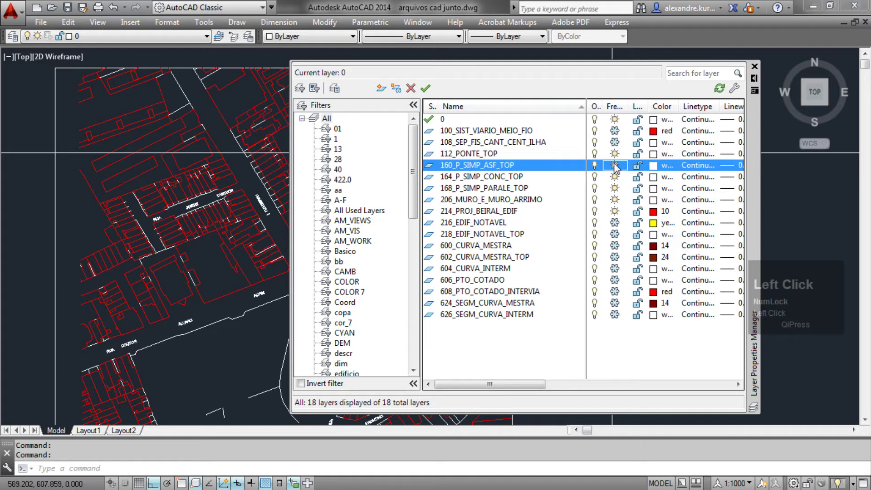
{"action": "left_click", "coordinate": [615, 166]}
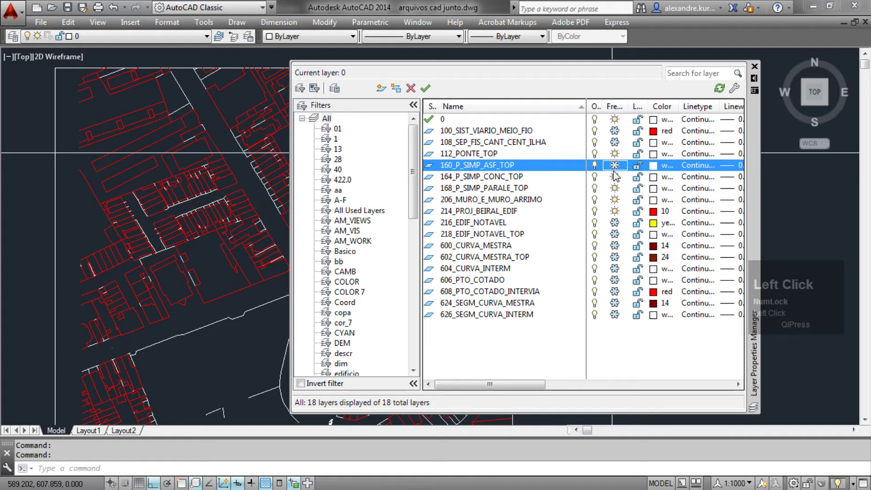
Toggle the freeze state of layer 164_P_SIMP_CONC_TOP to inspect its contents, leaving it thawed.
{"action": "left_click", "coordinate": [615, 177]}
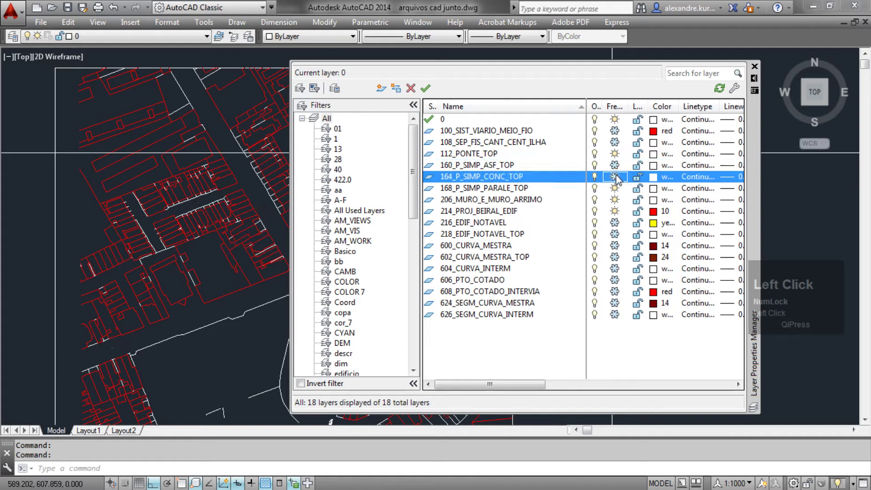
{"action": "left_click", "coordinate": [617, 176]}
{"action": "left_click", "coordinate": [618, 176]}
{"action": "left_click", "coordinate": [618, 176]}
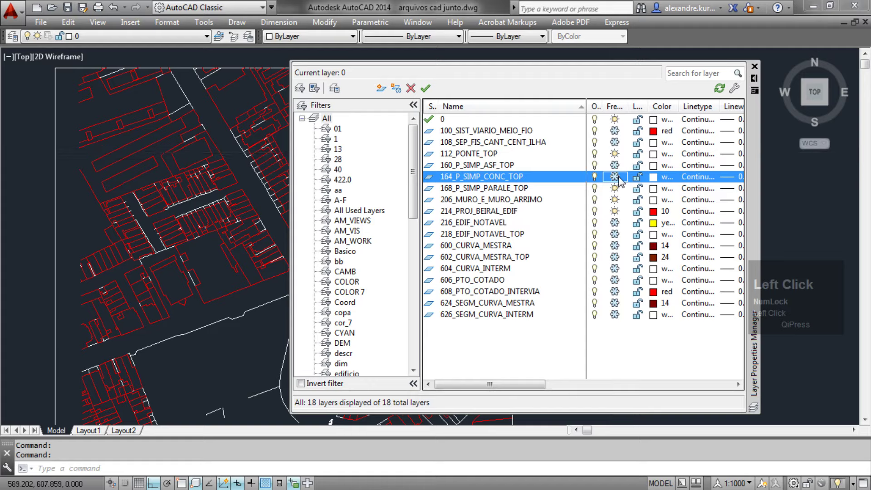
{"action": "left_click", "coordinate": [618, 176]}
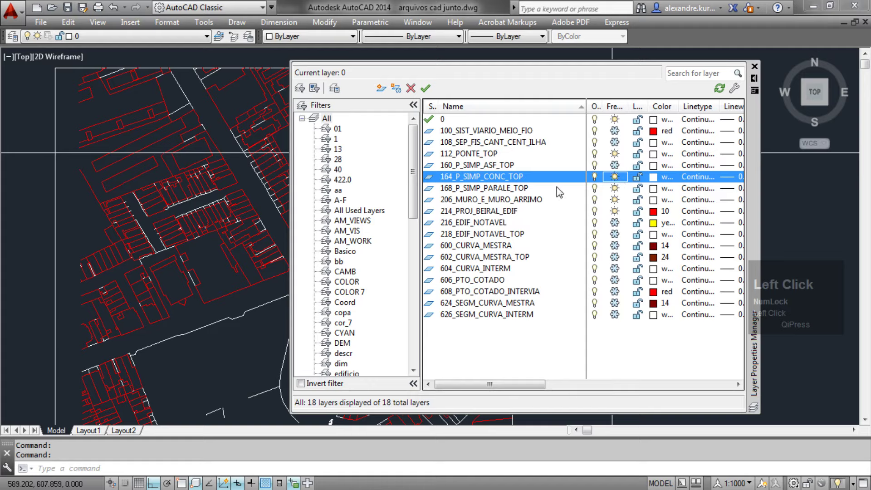
Inspect layer 168_P_SIMP_PARALE_TOP across the whole map by toggling its freeze state, leaving it frozen.
{"action": "left_click", "coordinate": [616, 189]}
{"action": "left_click", "coordinate": [616, 189]}
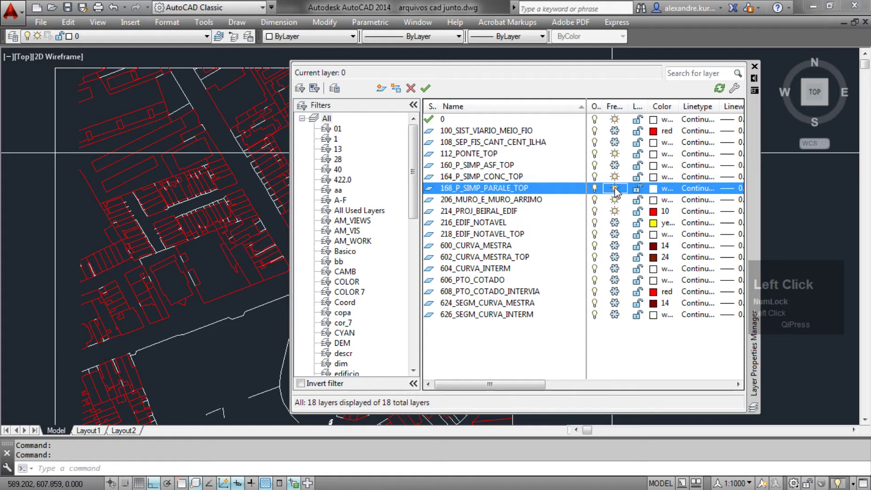
{"action": "mouse_move", "coordinate": [159, 245]}
{"action": "middle_mouse_down"}
{"action": "mouse_move", "coordinate": [111, 210]}
{"action": "mouse_move", "coordinate": [127, 216]}
{"action": "middle_mouse_up"}
{"action": "scroll", "coordinate": [129, 217], "scroll_direction": "down", "scroll_amount": 6}
{"action": "mouse_move", "coordinate": [134, 219]}
{"action": "middle_mouse_down"}
{"action": "mouse_move", "coordinate": [145, 237]}
{"action": "mouse_move", "coordinate": [197, 233]}
{"action": "middle_mouse_up"}
{"action": "scroll", "coordinate": [162, 246], "scroll_direction": "up", "scroll_amount": 4}
{"action": "left_click", "coordinate": [760, 245]}
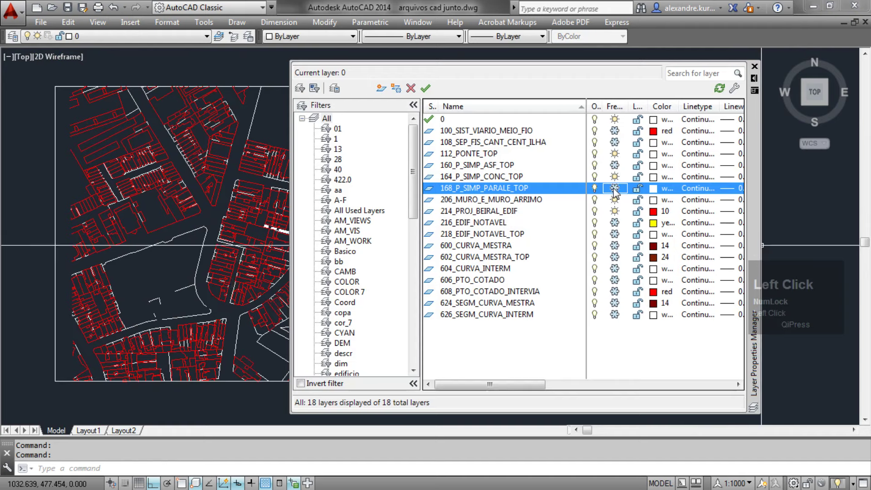
{"action": "left_click", "coordinate": [614, 189]}
{"action": "left_click", "coordinate": [615, 188]}
{"action": "left_click", "coordinate": [614, 189]}
Toggle the freeze state of wall layer 206_MURO_E_MURO_ARRIMO to inspect its contents, leaving it thawed.
{"action": "left_click", "coordinate": [553, 200]}
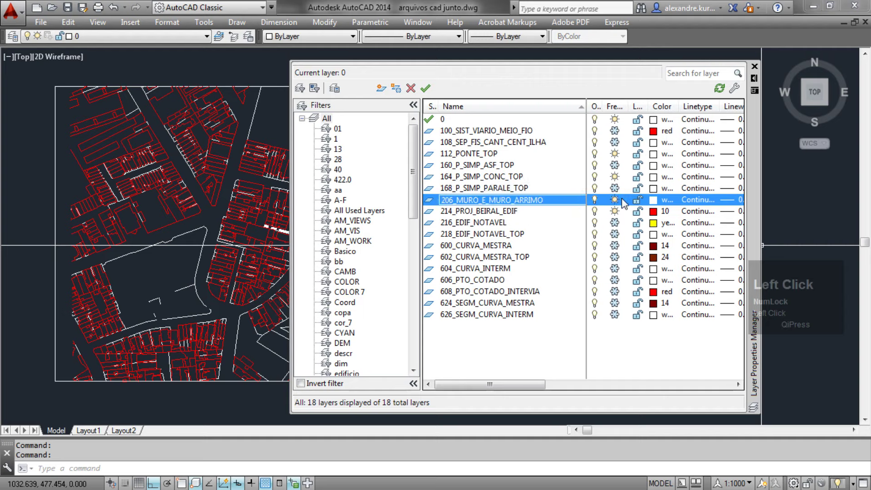
{"action": "left_click", "coordinate": [614, 200]}
{"action": "left_click", "coordinate": [615, 200]}
{"action": "left_click", "coordinate": [615, 200]}
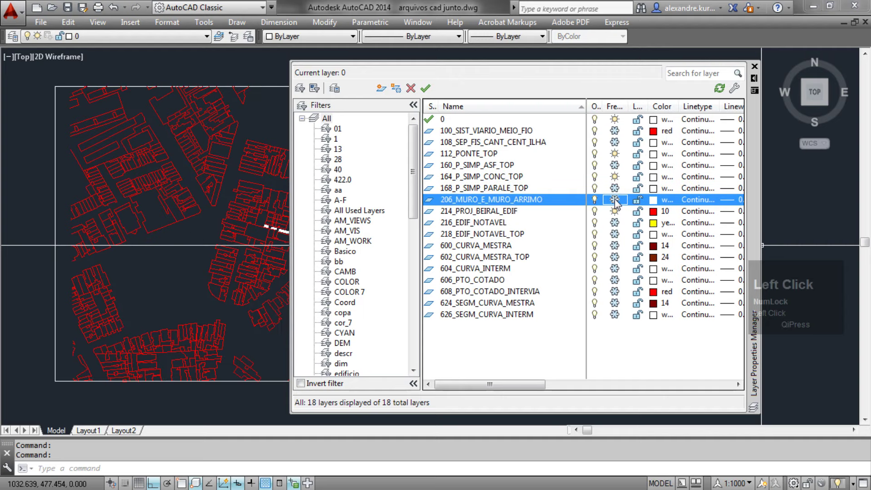
{"action": "left_click", "coordinate": [615, 200]}
{"action": "left_click", "coordinate": [614, 200]}
{"action": "left_click", "coordinate": [614, 199]}
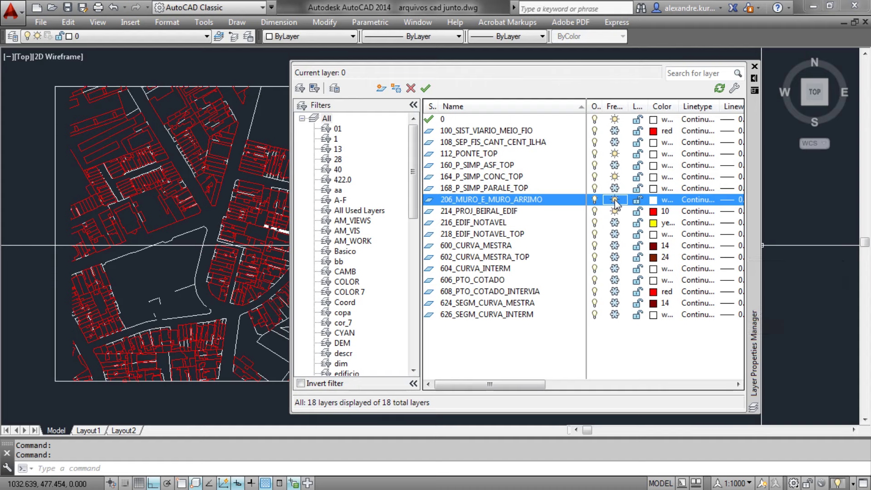
Toggle the building-outline layer 214_PROJ_BEIRAL_EDIF to inspect its contents, leaving it frozen.
{"action": "left_click", "coordinate": [538, 211]}
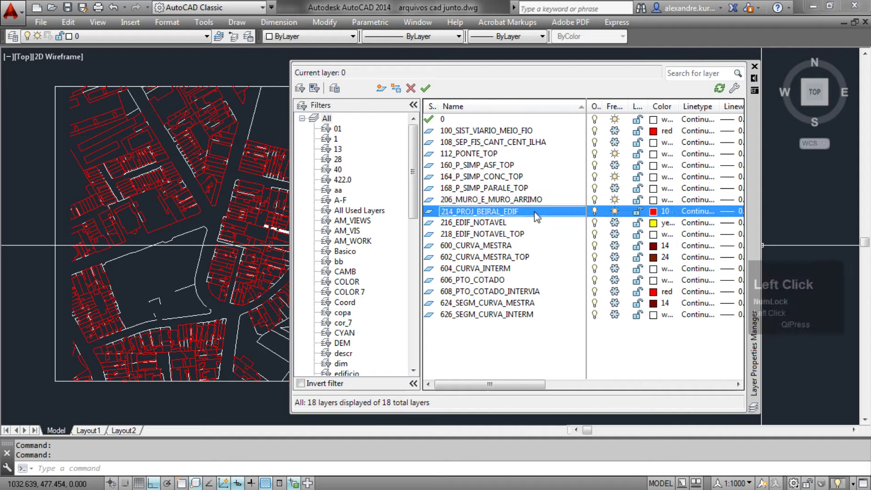
{"action": "left_click", "coordinate": [615, 212]}
{"action": "left_click", "coordinate": [616, 211]}
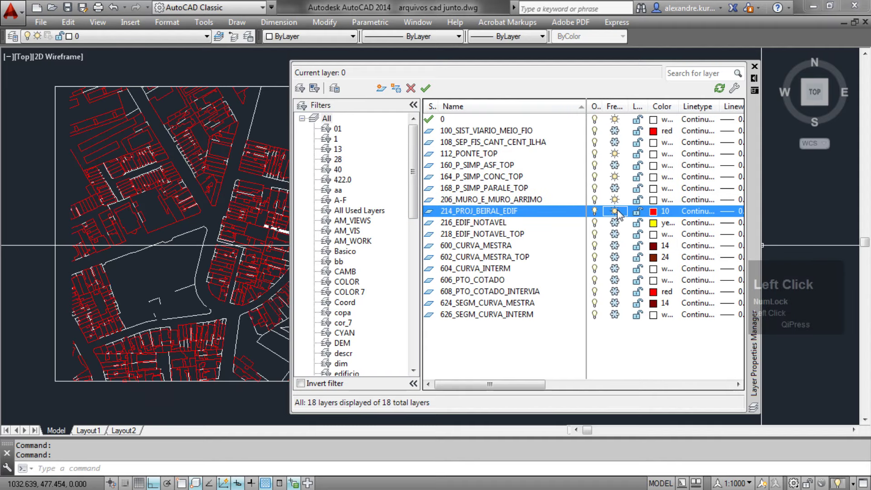
{"action": "left_click", "coordinate": [616, 212]}
{"action": "left_click", "coordinate": [616, 211]}
{"action": "left_click", "coordinate": [616, 211]}
{"action": "left_click", "coordinate": [615, 212]}
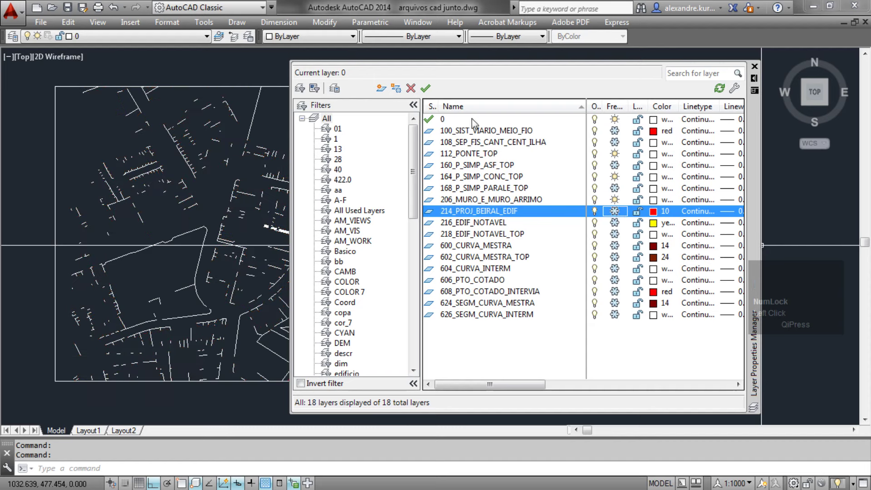
Review the unwanted layers left thawed, then erase all visible map linework together with the boundary rectangle.
{"action": "left_click", "coordinate": [528, 153]}
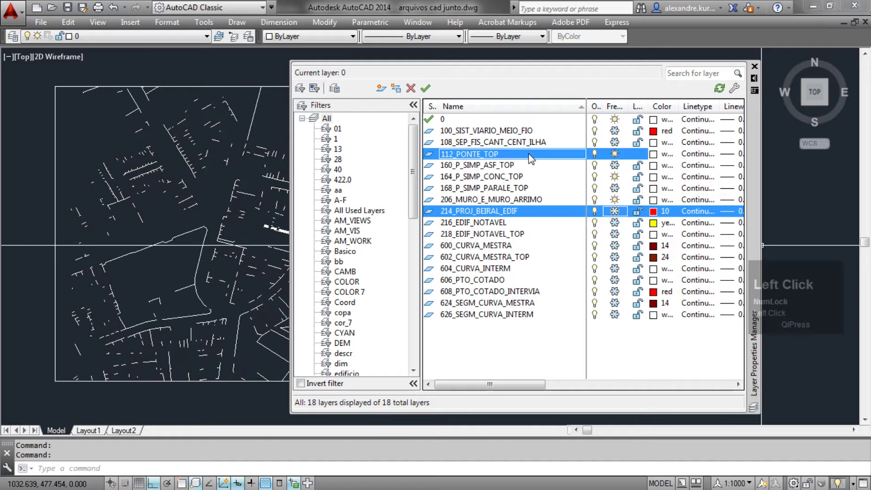
{"action": "left_click", "coordinate": [556, 179]}
{"action": "left_click", "coordinate": [542, 202]}
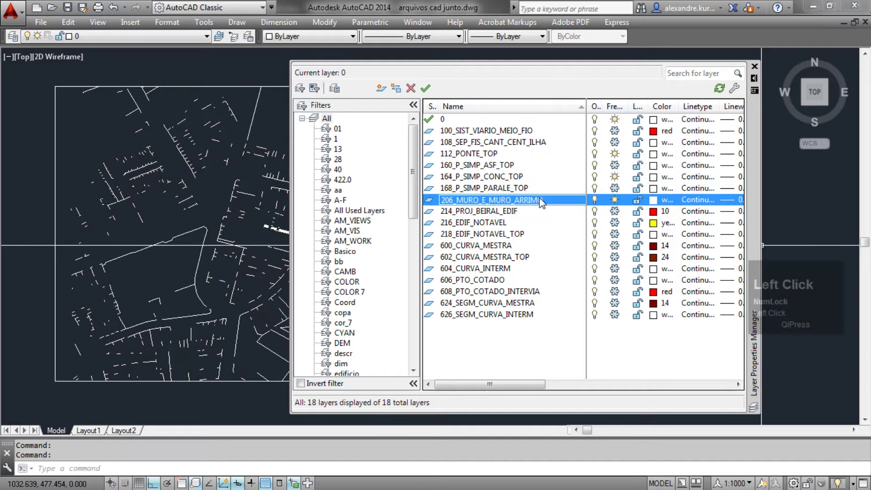
{"action": "middle_click_drag", "start_coordinate": [223, 213], "coordinate": [230, 228]}
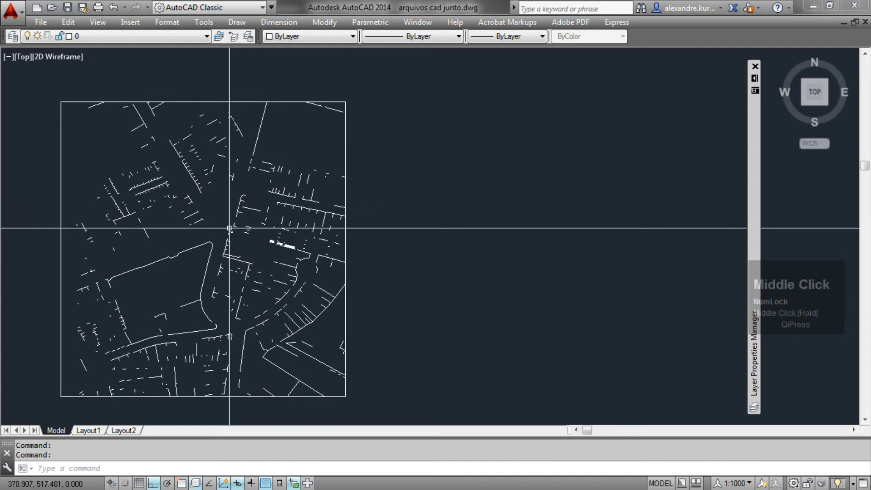
{"action": "scroll", "coordinate": [229, 228], "scroll_direction": "down", "scroll_amount": 4}
{"action": "left_click", "coordinate": [749, 245]}
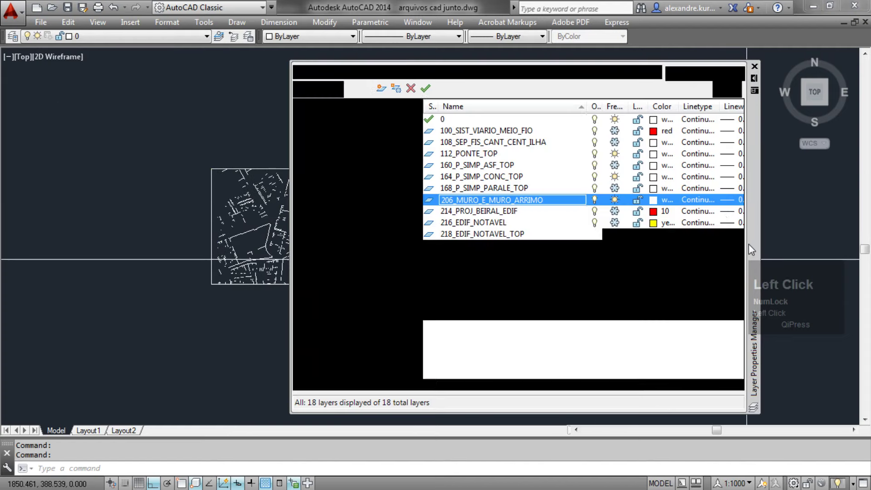
{"action": "mouse_move", "coordinate": [238, 236]}
{"action": "middle_mouse_down"}
{"action": "mouse_move", "coordinate": [135, 238]}
{"action": "mouse_move", "coordinate": [142, 240]}
{"action": "middle_mouse_up"}
{"action": "left_click", "coordinate": [249, 311]}
{"action": "left_click", "coordinate": [83, 147]}
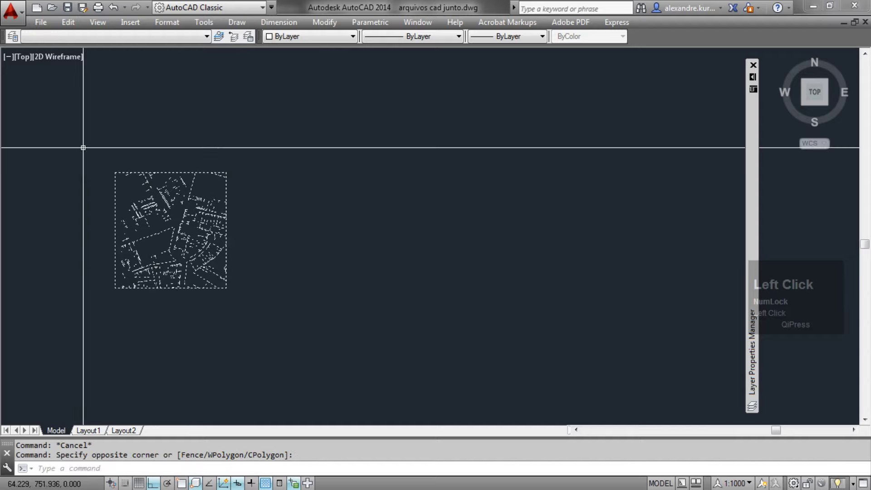
{"action": "key", "text": "Delete"}
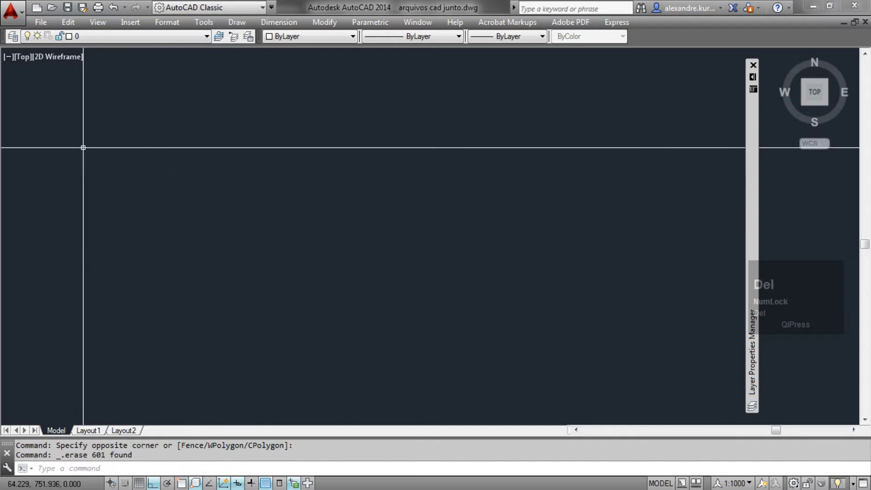
Thaw all layers from 100_SIST_VIARIO_MEIO_FIO through 626_SEGM_CURVA_INTERM at once.
{"action": "left_click", "coordinate": [752, 218]}
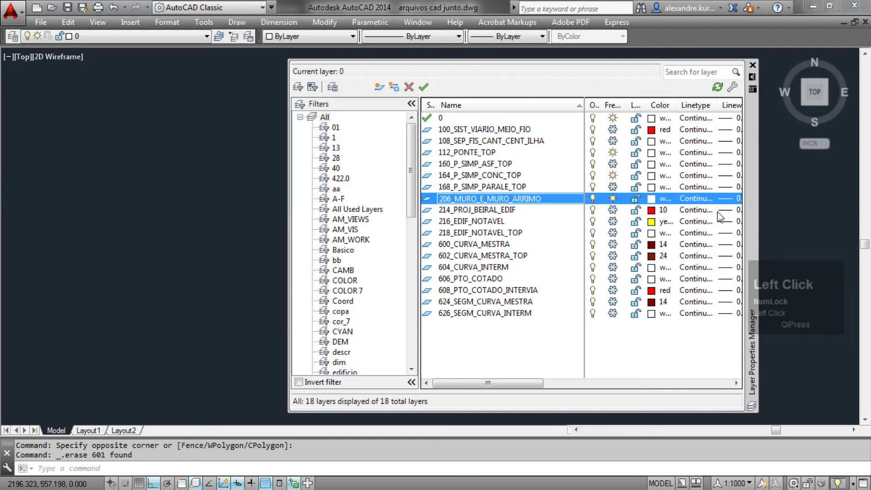
{"action": "left_click", "coordinate": [445, 130]}
{"action": "left_click", "coordinate": [468, 316], "text": "shift"}
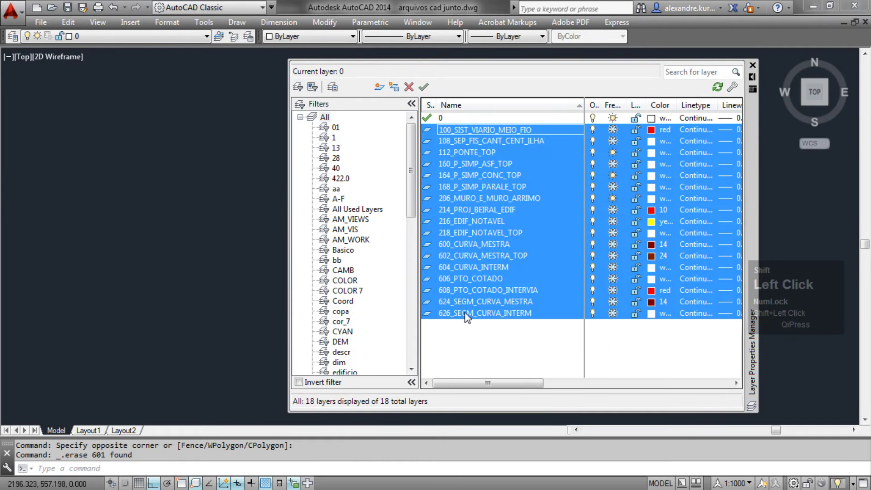
{"action": "left_click", "coordinate": [616, 273]}
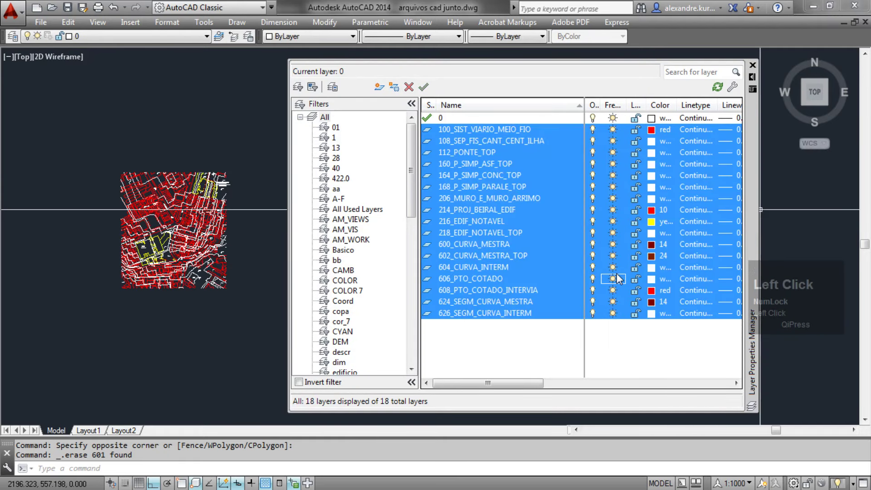
{"action": "middle_click_drag", "start_coordinate": [138, 225], "coordinate": [219, 236]}
{"action": "scroll", "coordinate": [219, 236], "scroll_direction": "up", "scroll_amount": 5}
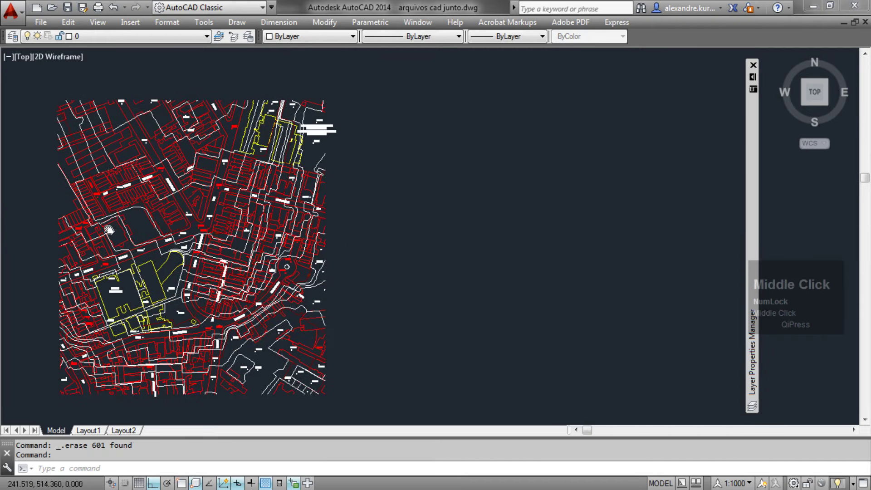
Review the list of thawed layers and the restored map linework.
{"action": "left_click", "coordinate": [754, 224]}
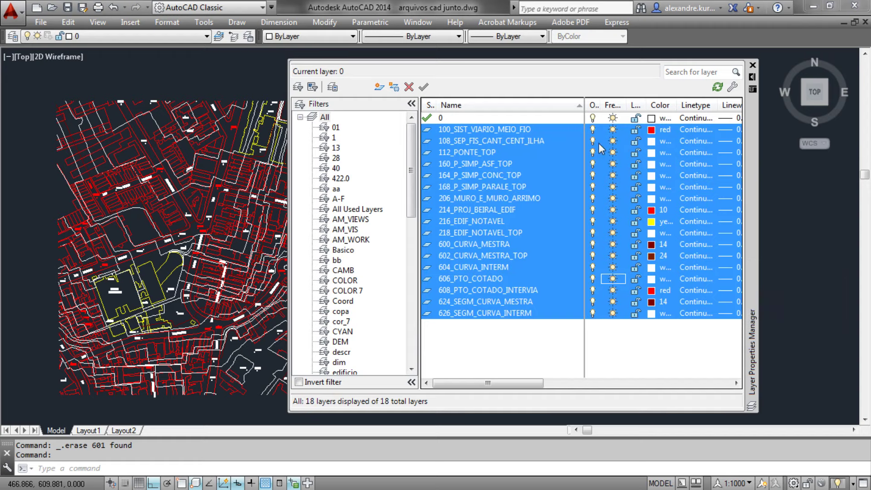
{"action": "scroll", "coordinate": [196, 177], "scroll_direction": "up", "scroll_amount": 2}
{"action": "mouse_move", "coordinate": [196, 177]}
{"action": "middle_mouse_down"}
{"action": "mouse_move", "coordinate": [176, 181]}
{"action": "mouse_move", "coordinate": [188, 215]}
{"action": "middle_mouse_up"}
{"action": "scroll", "coordinate": [176, 186], "scroll_direction": "down", "scroll_amount": 4}
{"action": "scroll", "coordinate": [188, 215], "scroll_direction": "up", "scroll_amount": 2}
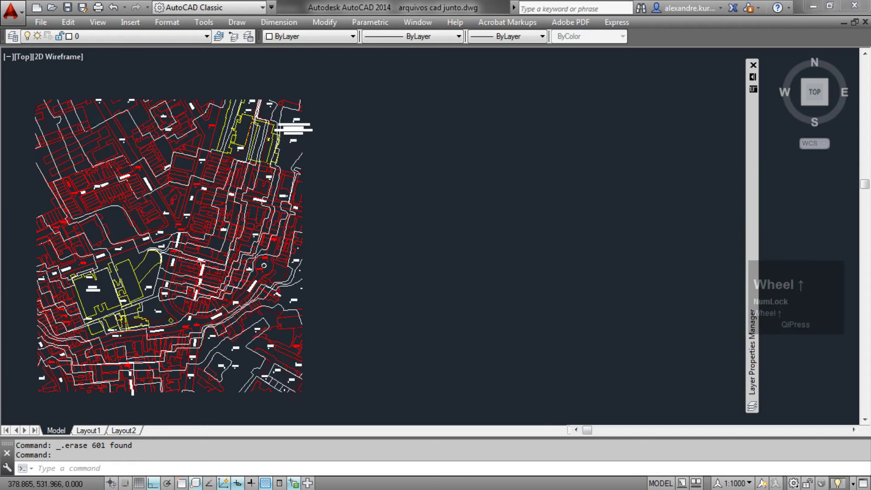
{"action": "middle_click_drag", "start_coordinate": [129, 193], "coordinate": [230, 189]}
Purge all unused items from the drawing, including nested items, confirming every item, and check which layers remain.
{"action": "type", "text": "purge"}
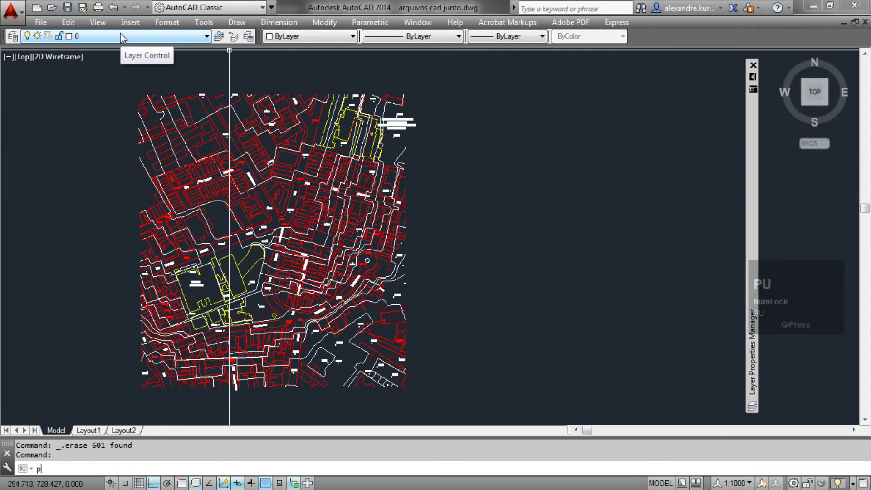
{"action": "key", "text": "space"}
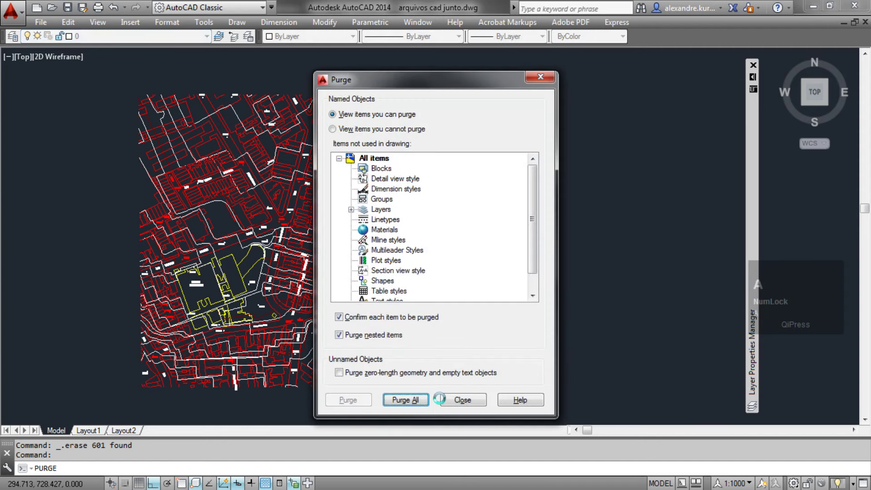
{"action": "key", "text": "a"}
{"action": "key", "text": "a"}
{"action": "key", "text": "a"}
{"action": "key", "text": "a"}
{"action": "key", "text": "a"}
{"action": "key", "text": "a"}
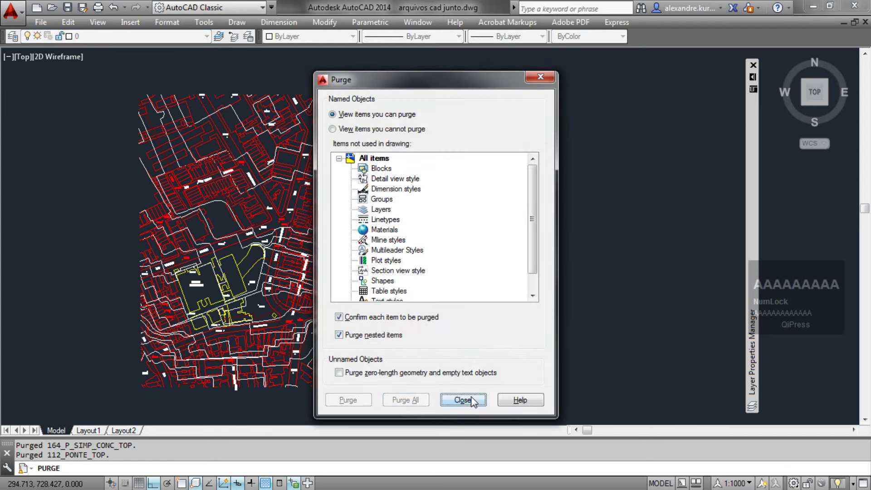
{"action": "left_click", "coordinate": [471, 400]}
{"action": "left_click", "coordinate": [122, 37]}
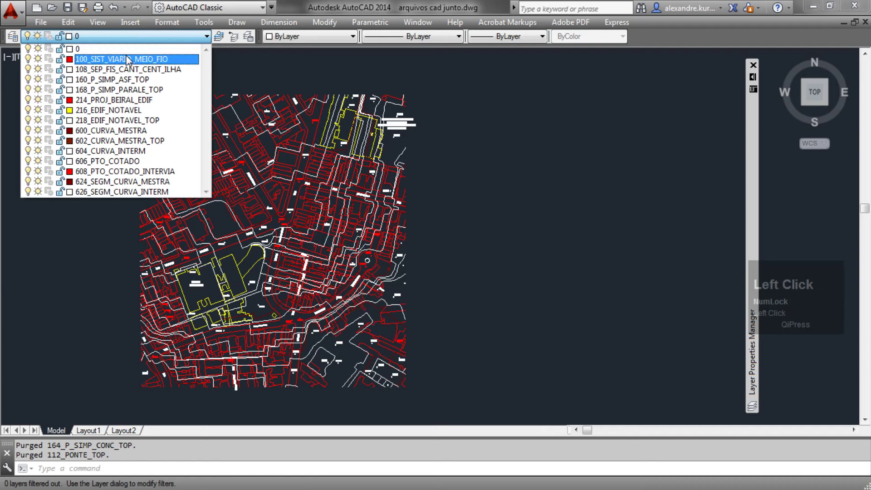
{"action": "left_click", "coordinate": [493, 257]}
Examine the elevations of the street map and the contour lines in an isometric view, and return to the top view.
{"action": "middle_click_drag", "start_coordinate": [521, 181], "coordinate": [518, 219]}
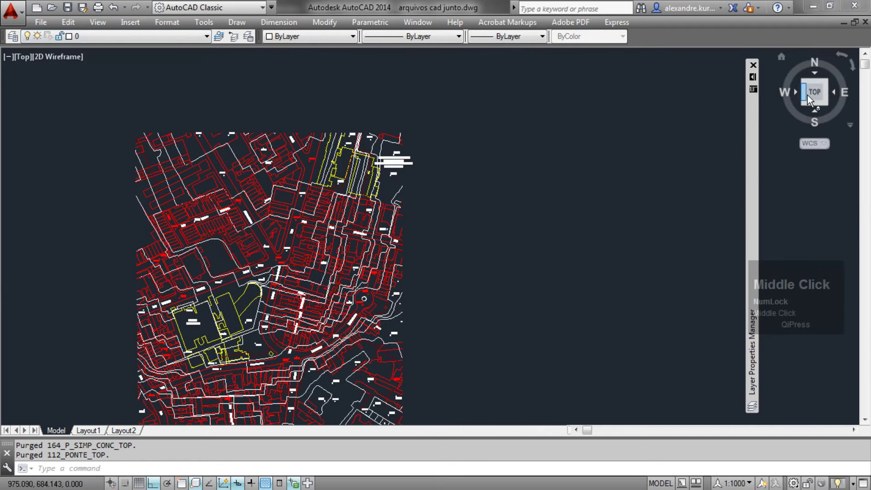
{"action": "left_click", "coordinate": [780, 57]}
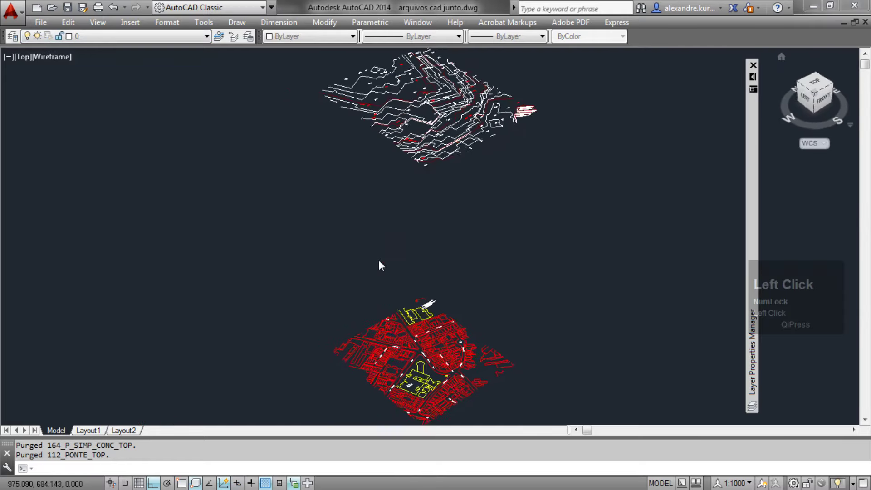
{"action": "scroll", "coordinate": [370, 338], "scroll_direction": "up", "scroll_amount": 6}
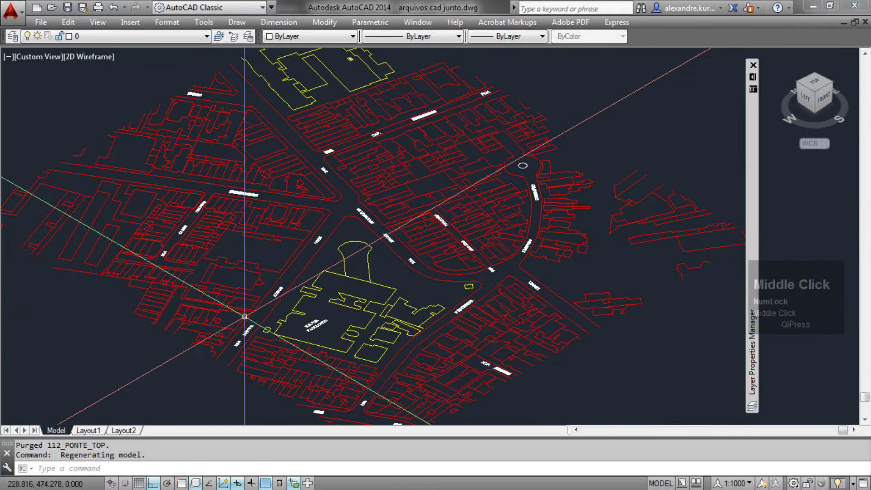
{"action": "scroll", "coordinate": [257, 323], "scroll_direction": "down", "scroll_amount": 7}
{"action": "mouse_move", "coordinate": [264, 175]}
{"action": "middle_mouse_down"}
{"action": "mouse_move", "coordinate": [262, 260]}
{"action": "mouse_move", "coordinate": [282, 296]}
{"action": "middle_mouse_up"}
{"action": "scroll", "coordinate": [262, 260], "scroll_direction": "down", "scroll_amount": 5}
{"action": "scroll", "coordinate": [281, 226], "scroll_direction": "up", "scroll_amount": 6}
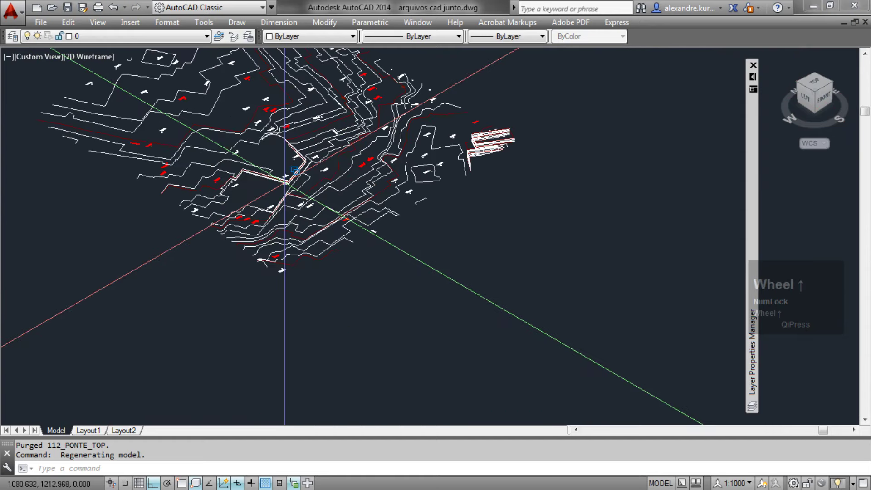
{"action": "scroll", "coordinate": [281, 225], "scroll_direction": "down", "scroll_amount": 3}
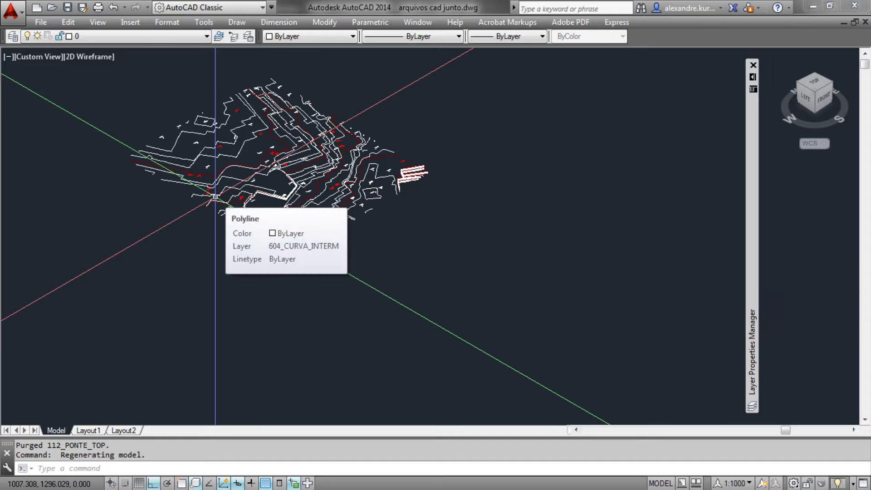
{"action": "scroll", "coordinate": [404, 179], "scroll_direction": "up", "scroll_amount": 3}
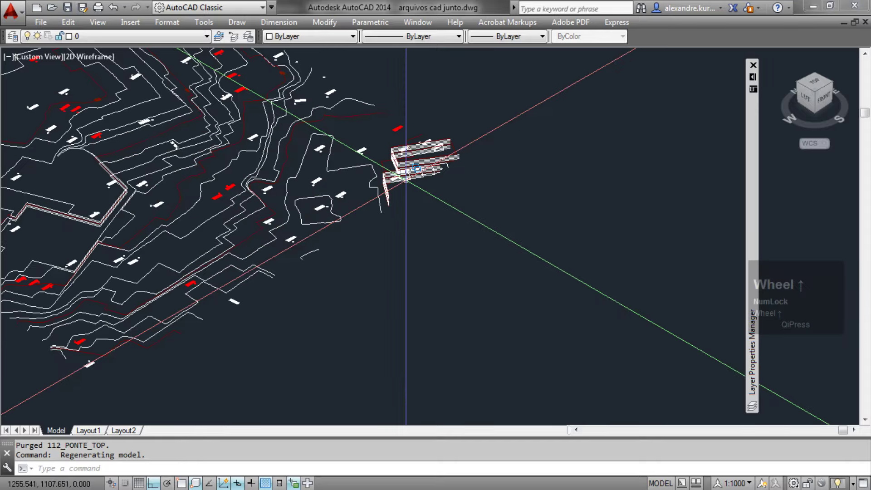
{"action": "left_click", "coordinate": [818, 85]}
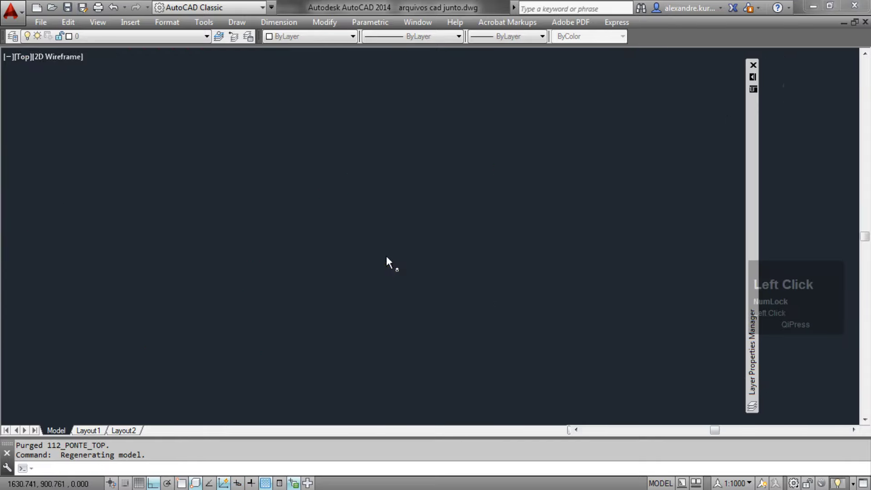
{"action": "middle_click_drag", "start_coordinate": [443, 245], "coordinate": [289, 224]}
{"action": "scroll", "coordinate": [289, 225], "scroll_direction": "up", "scroll_amount": 2}
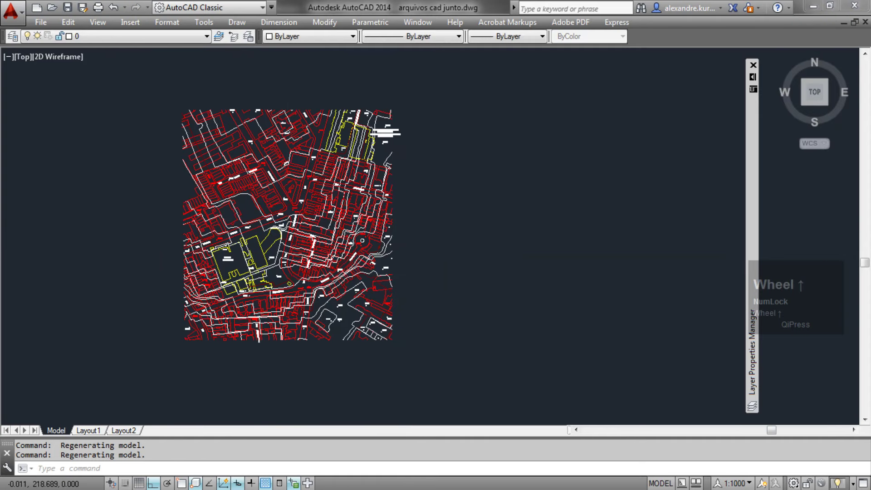
{"action": "left_click", "coordinate": [289, 224]}
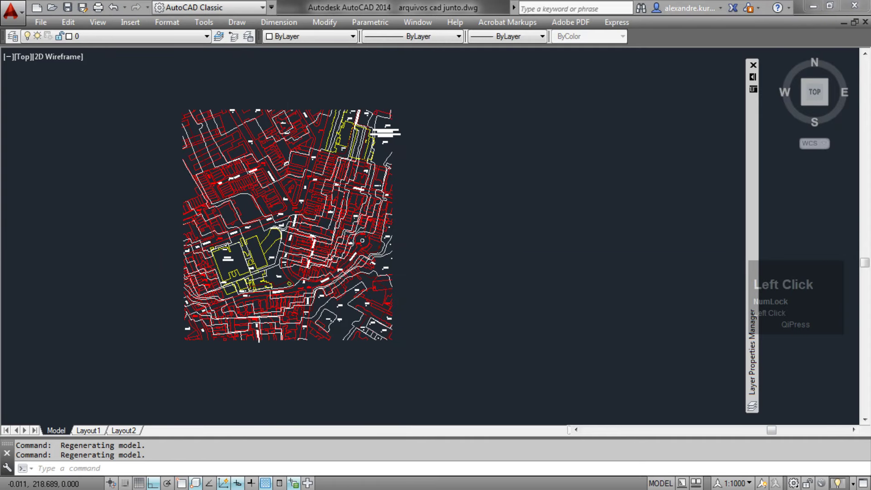